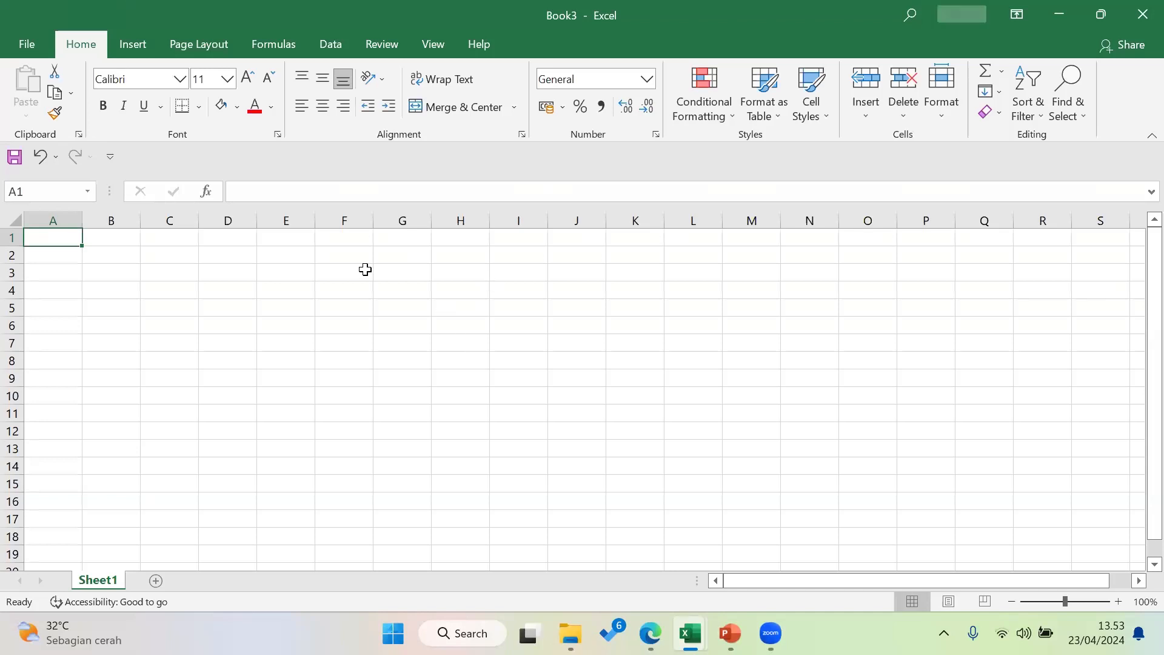
Create the blank workbook Book3 and click around its empty cells F3 and J2
left_click(365, 269)
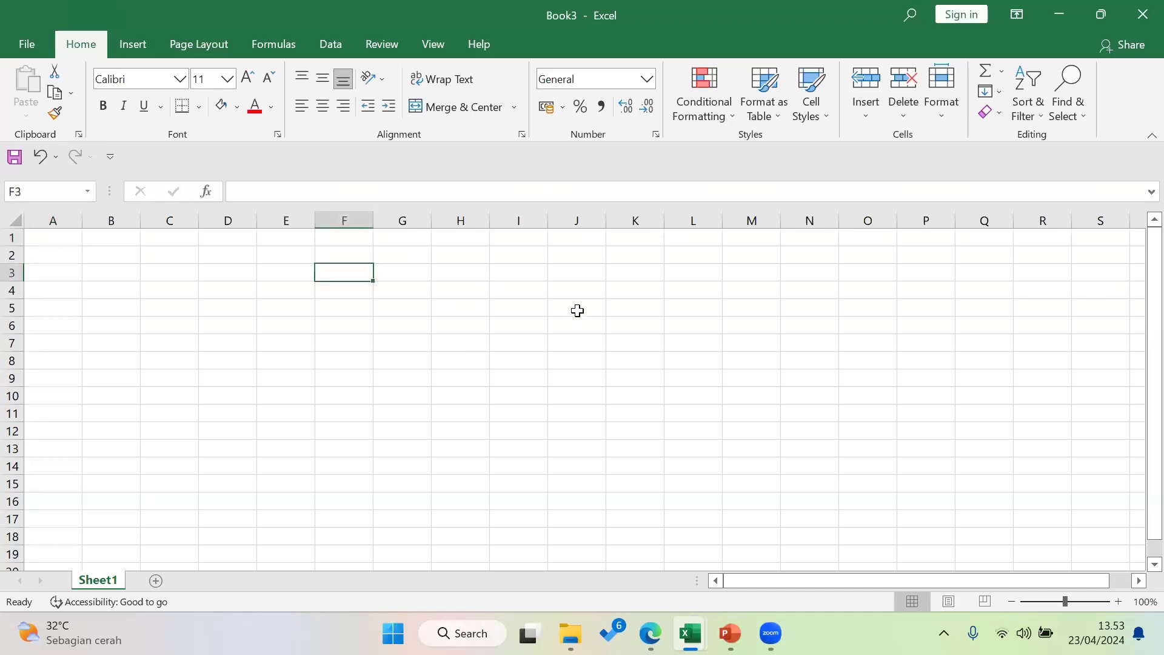
left_click(576, 308)
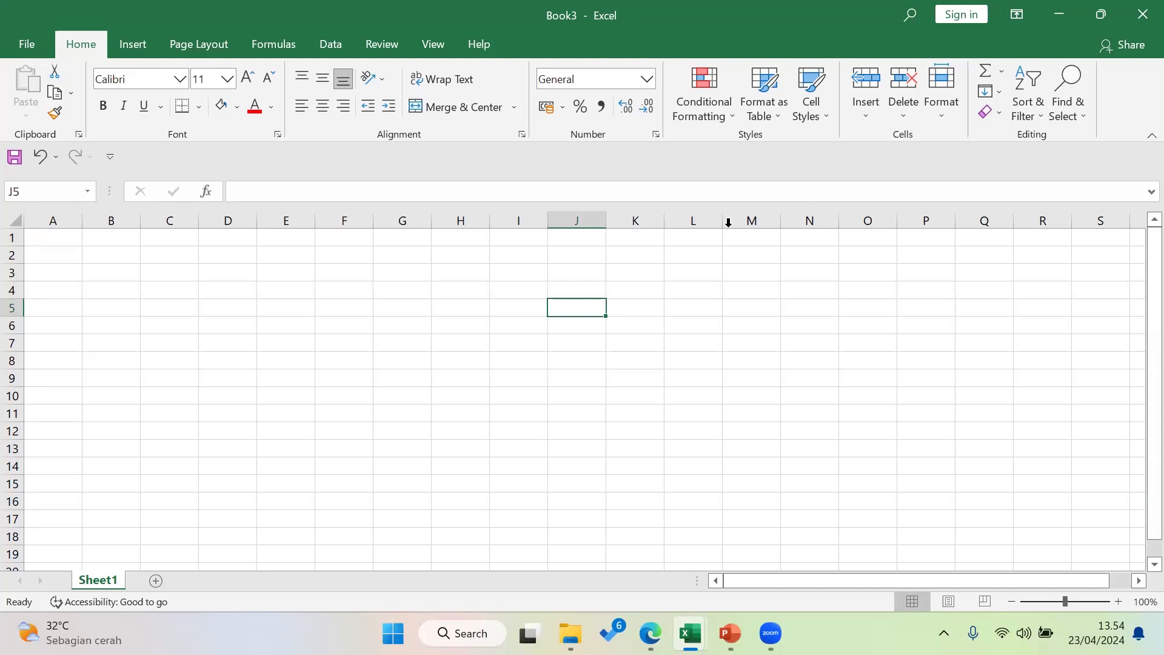
left_click(581, 257)
left_click_drag(107, 274, 494, 388)
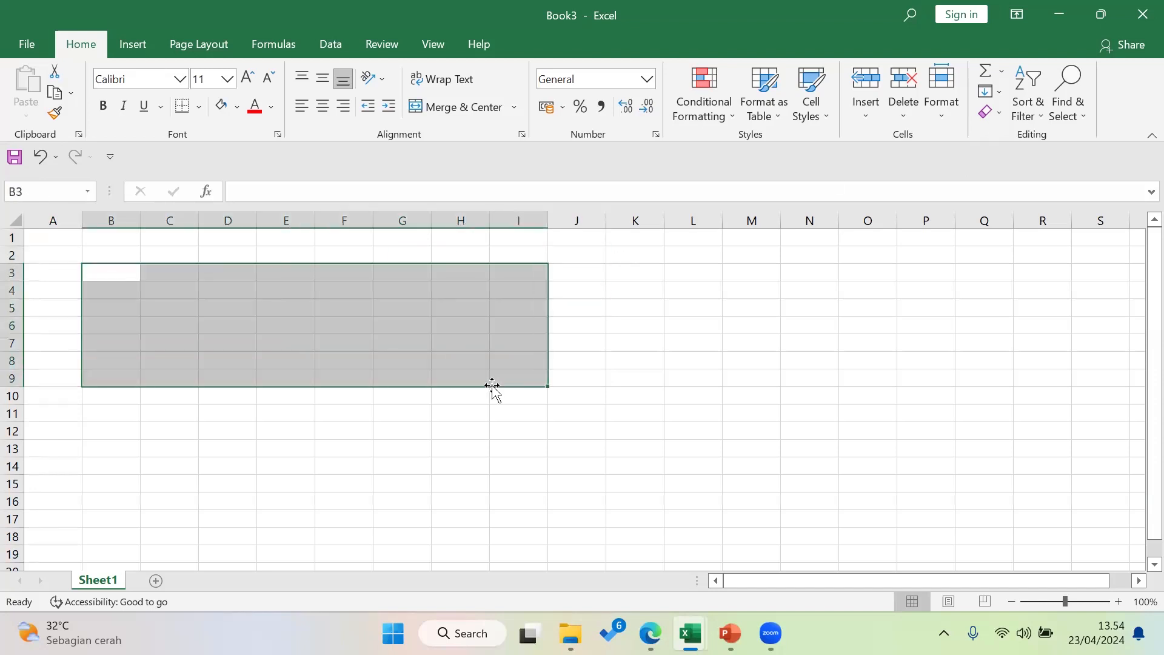
left_click(328, 319)
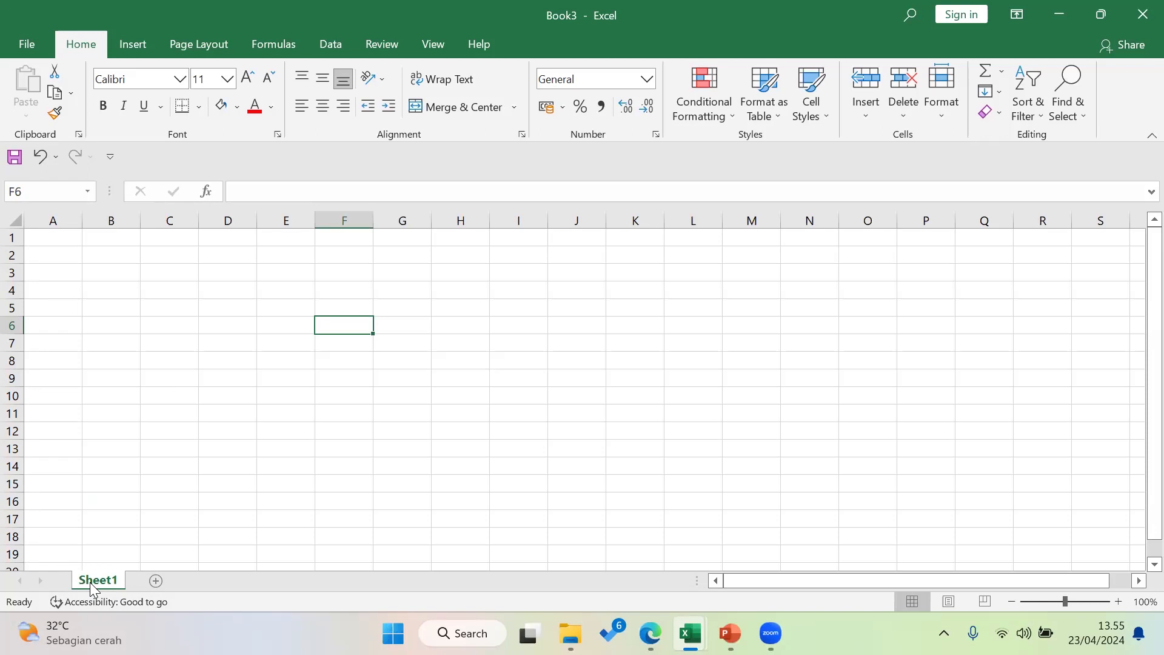
Add Sheet2 and Sheet3 to Book3, then go back to Sheet1 and select H7
left_click(157, 585)
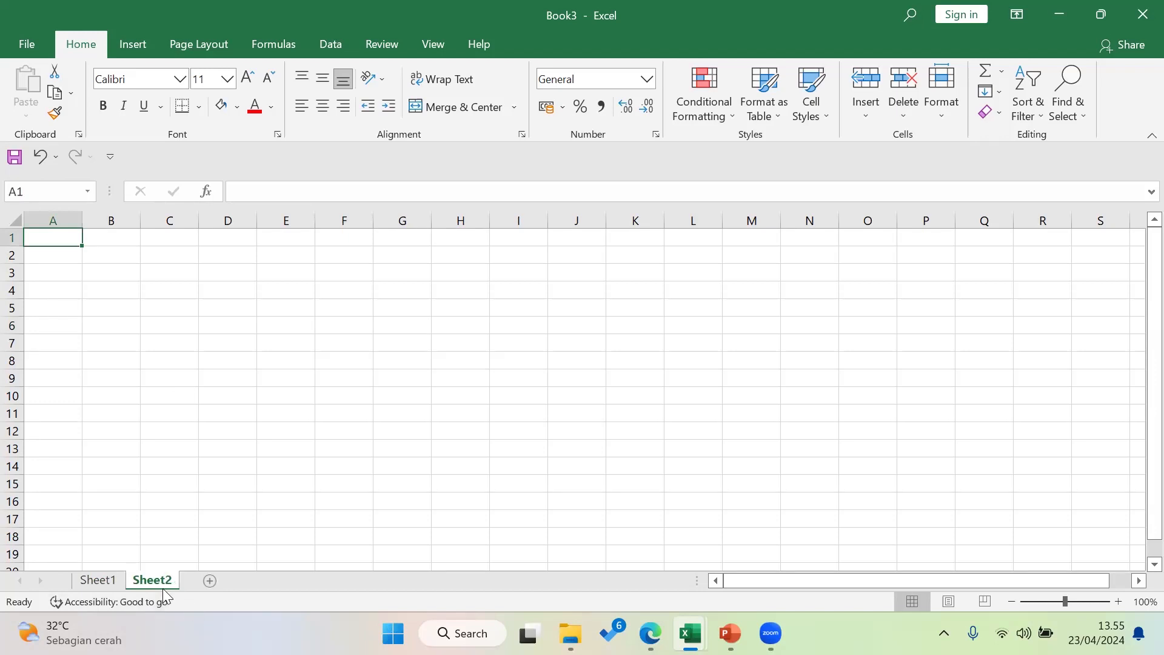
left_click(214, 580)
left_click(97, 580)
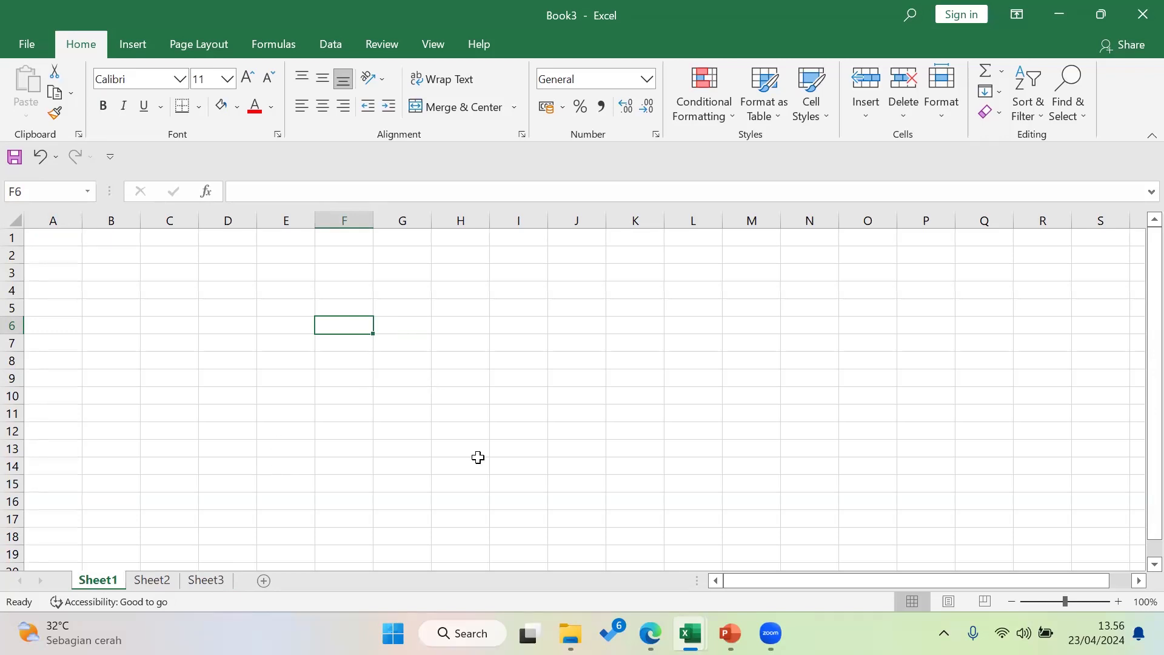
left_click(461, 344)
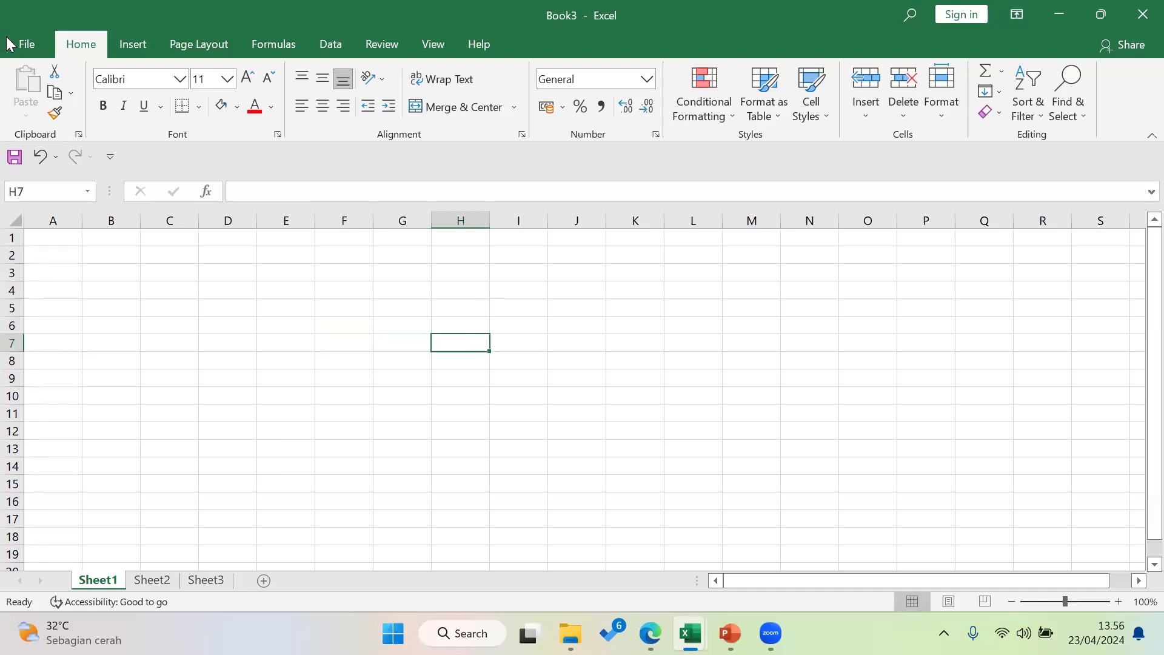
left_click(31, 47)
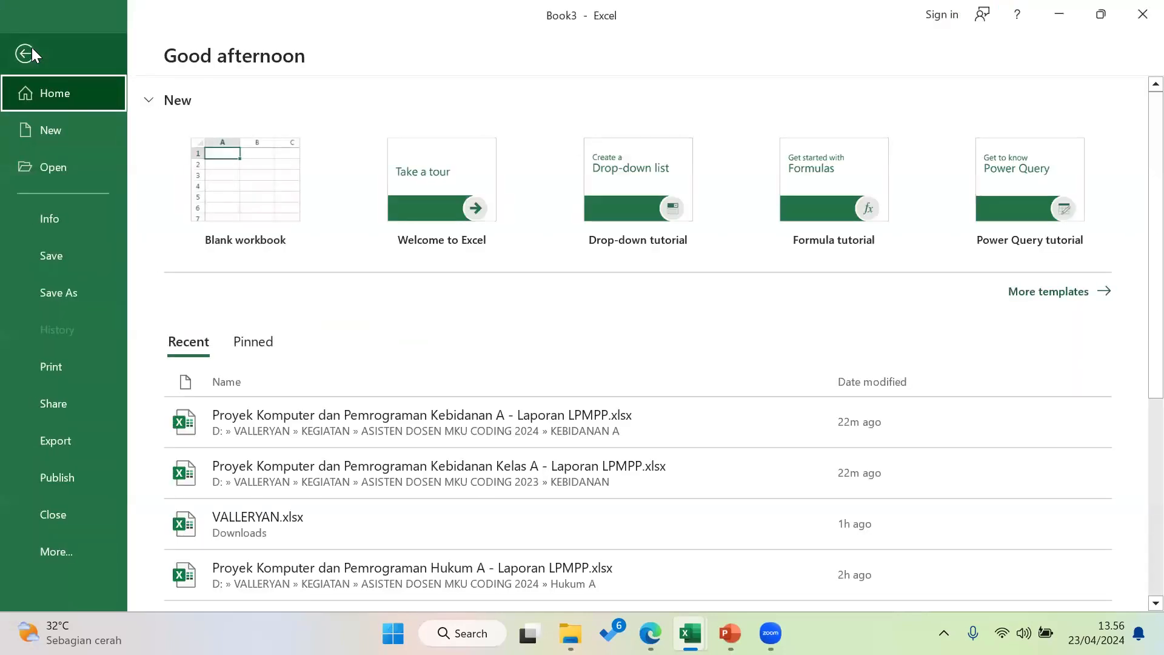
left_click(72, 257)
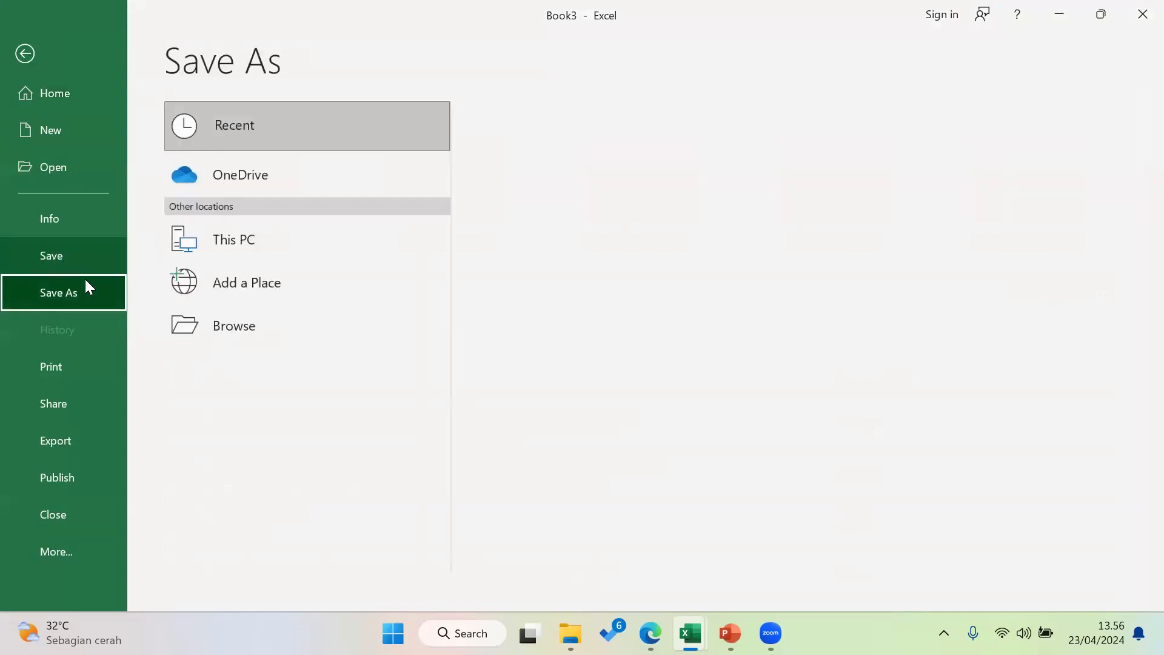
left_click(85, 267)
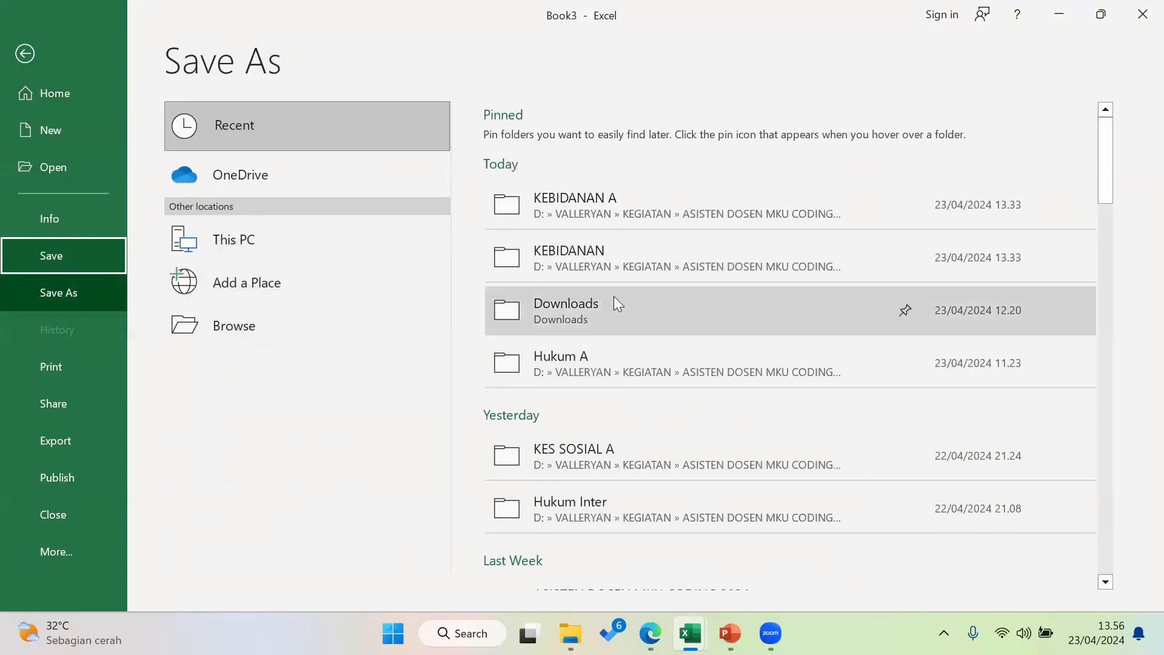
left_click(227, 332)
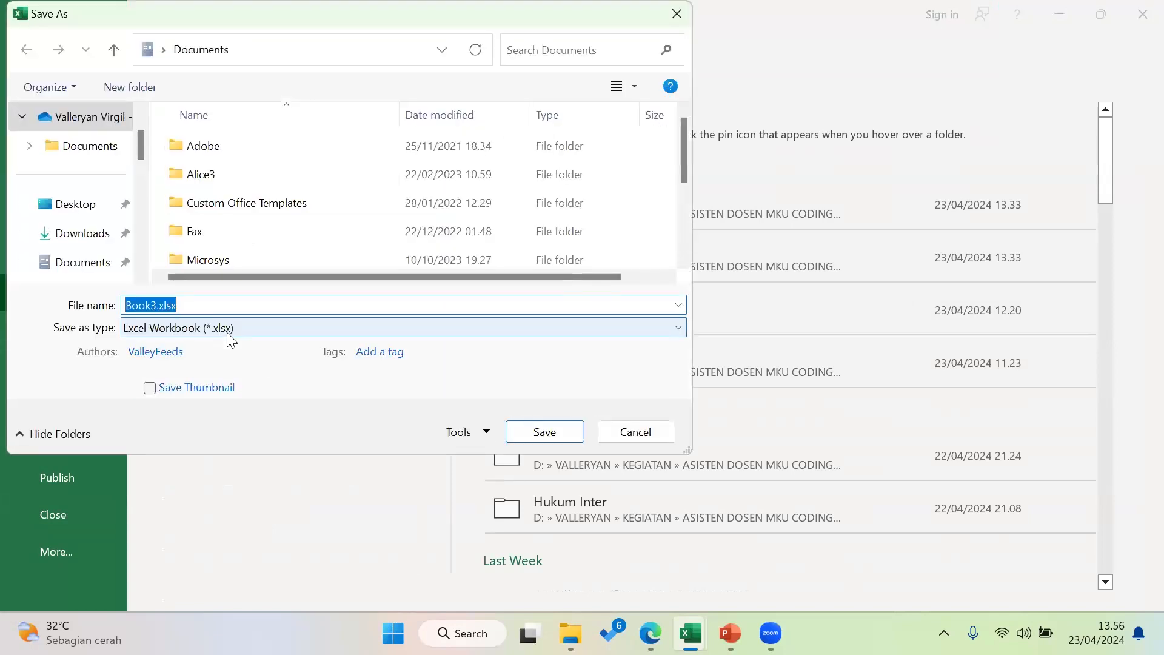
left_click(58, 232)
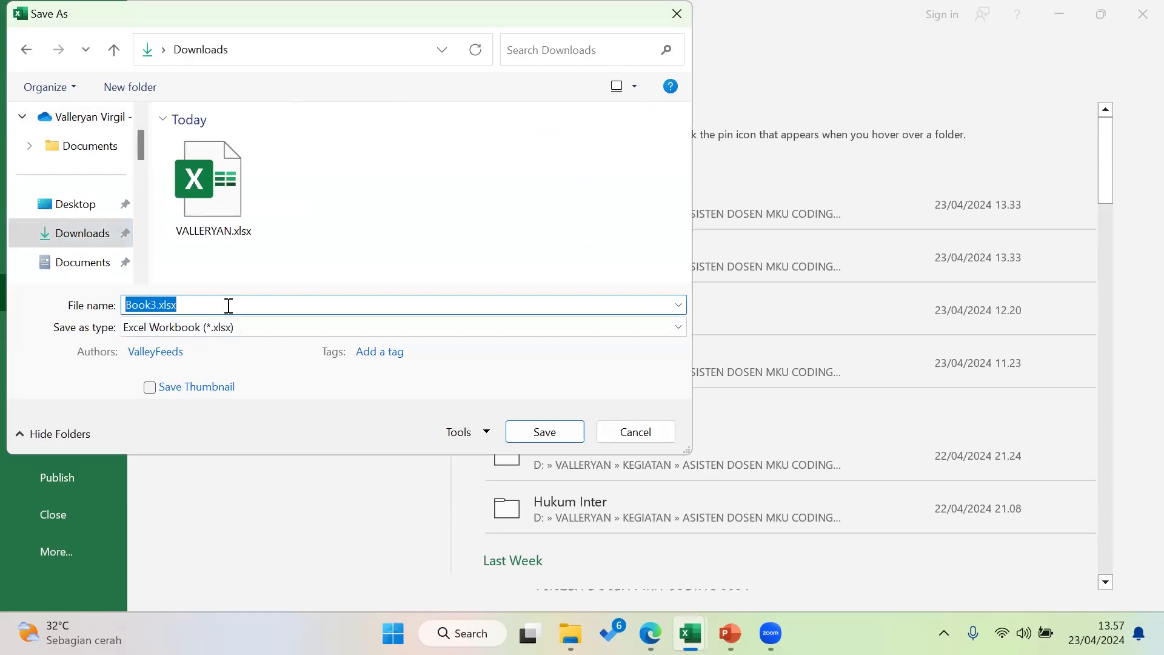
type("VALLERYAN")
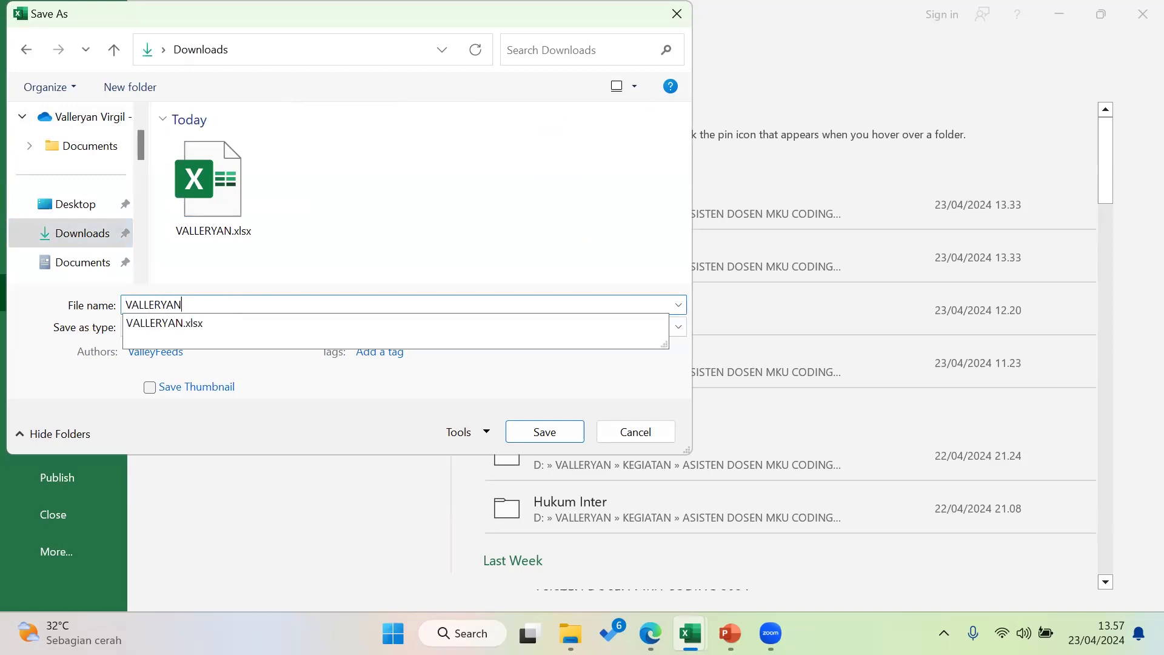
type("_NPM")
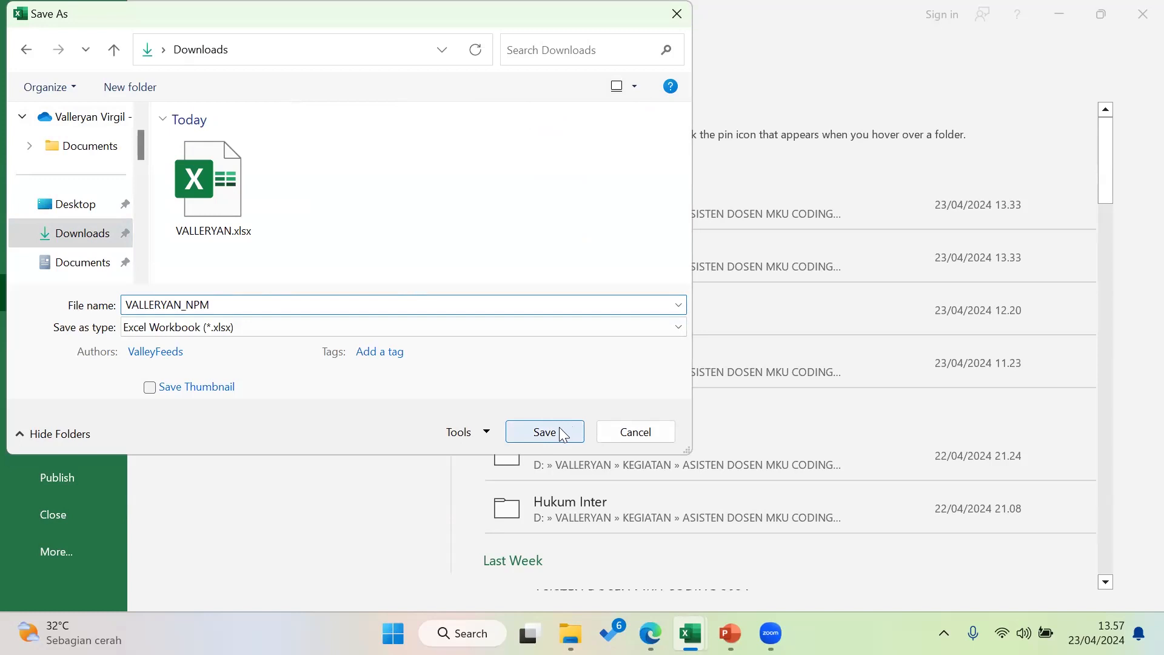
left_click(648, 432)
left_click(13, 53)
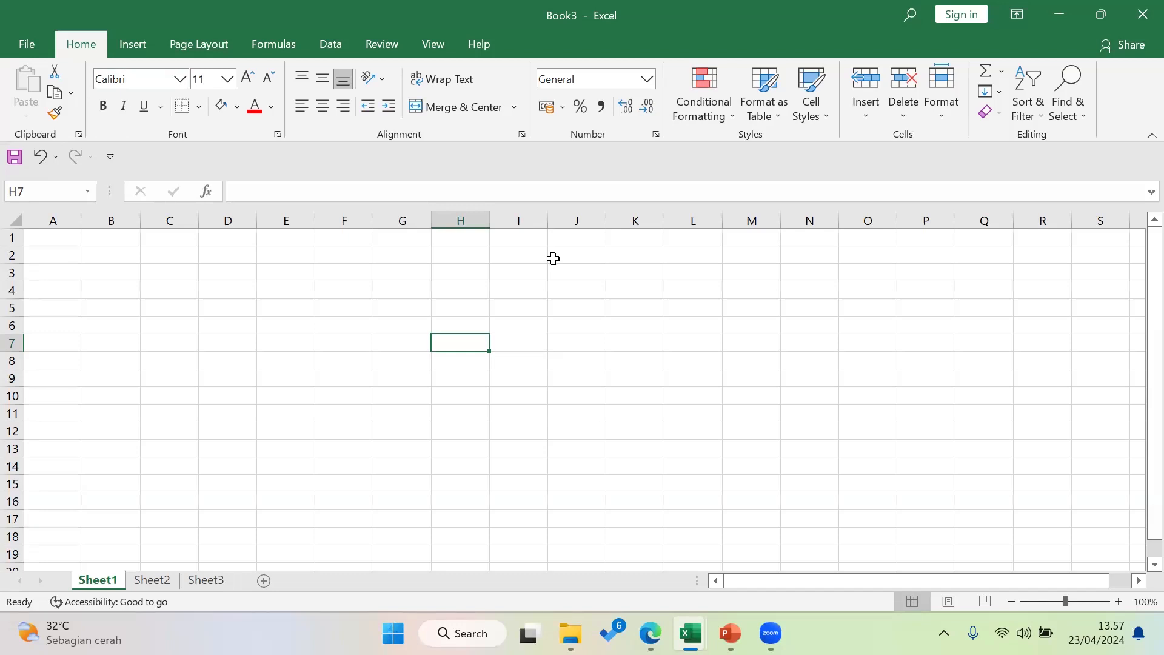
Leave the Ctrl+S save screen without saving Book3, then switch to PowerPoint's How To Do slide
left_click(467, 293)
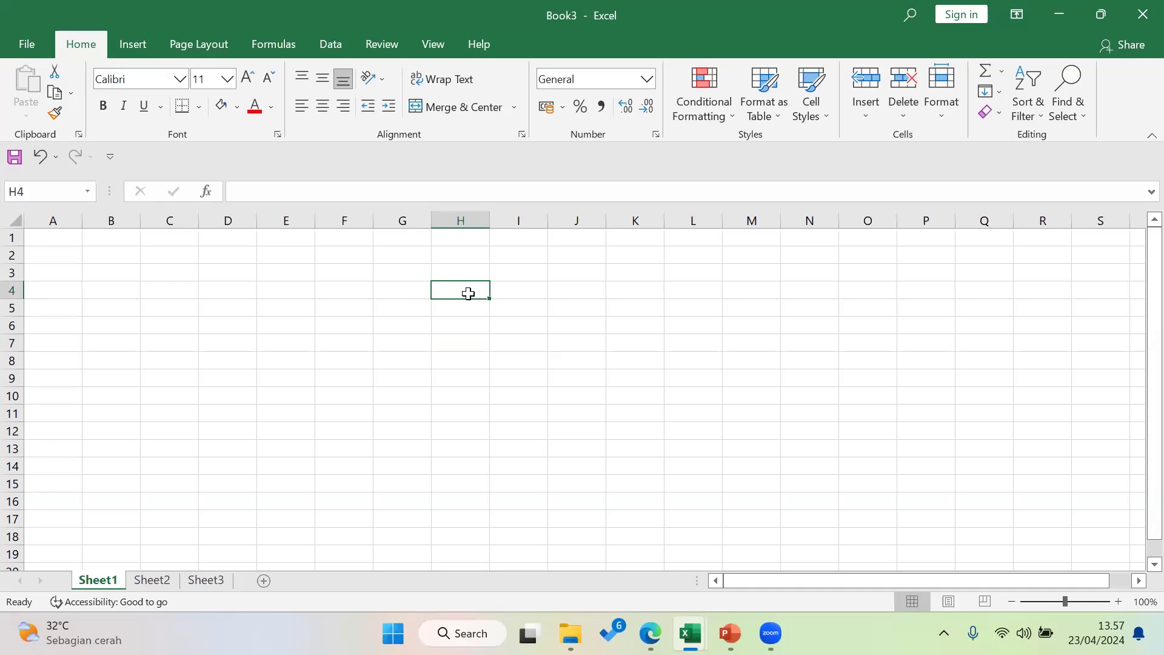
key("ctrl+s")
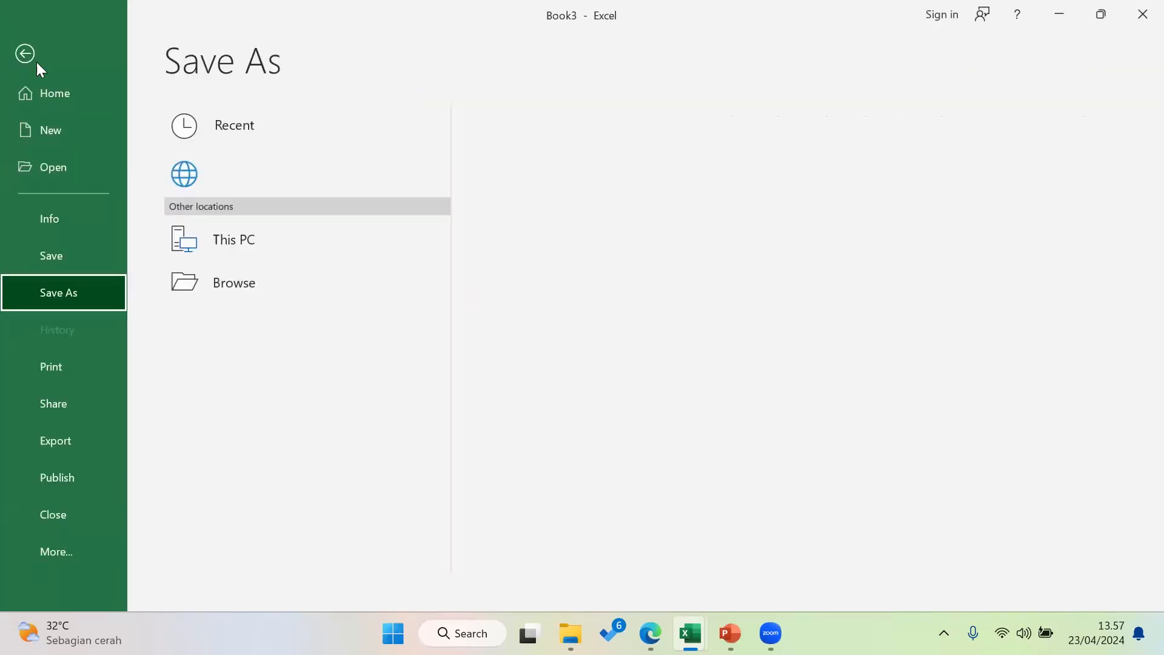
left_click(46, 38)
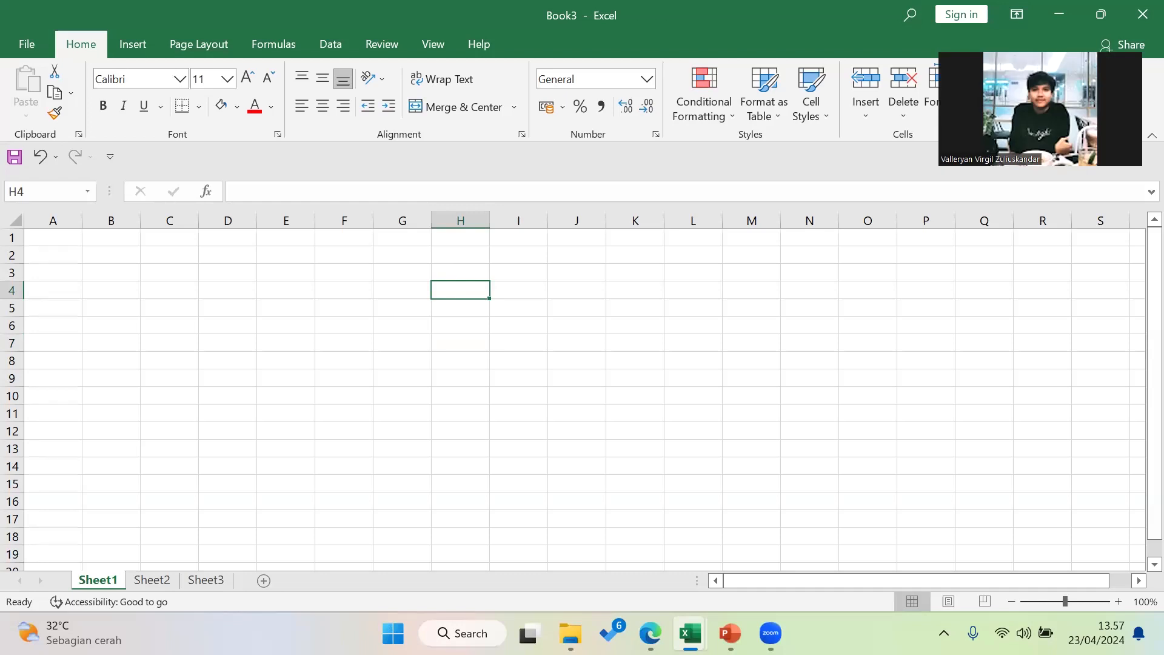
left_click(566, 310)
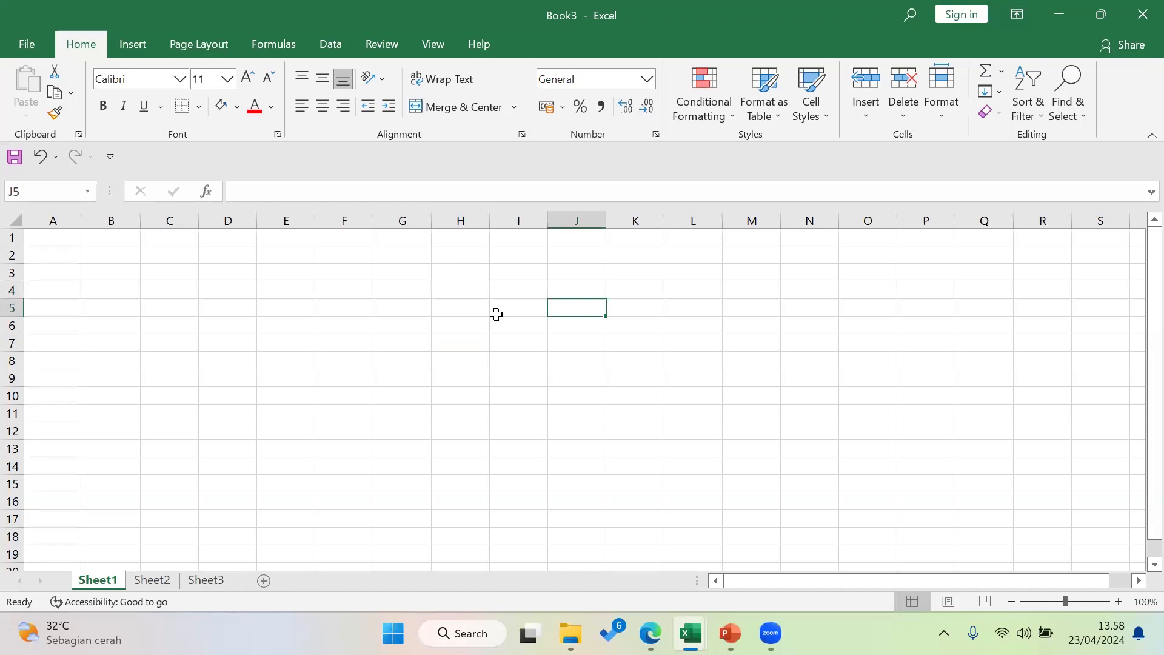
left_click(496, 314)
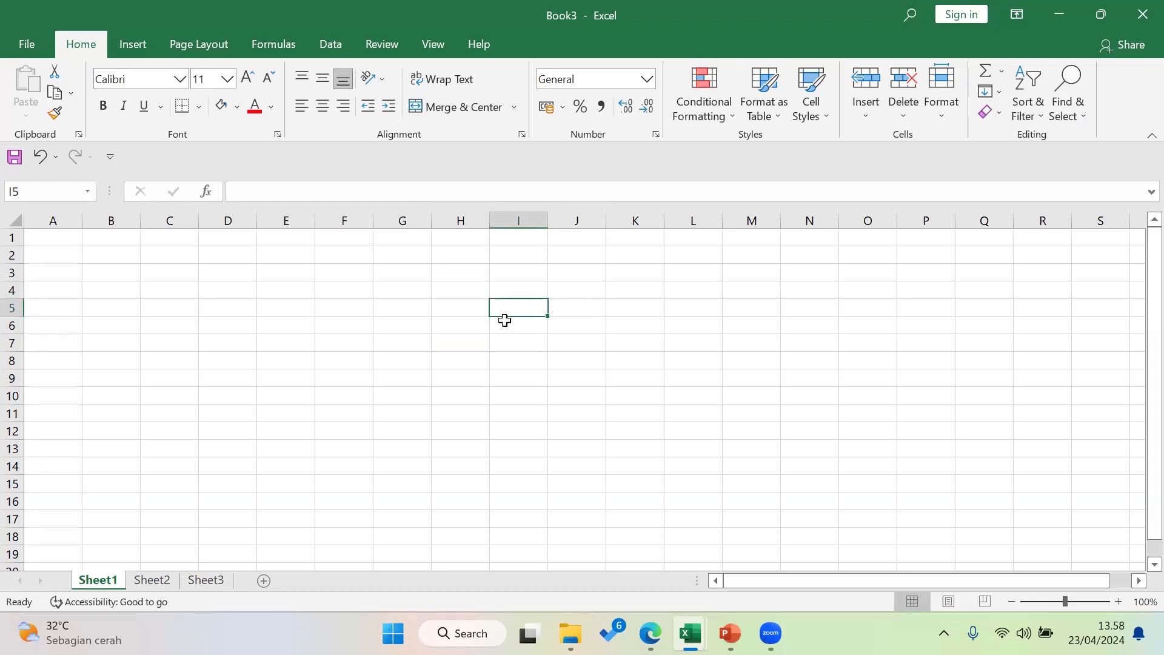
left_click(730, 633)
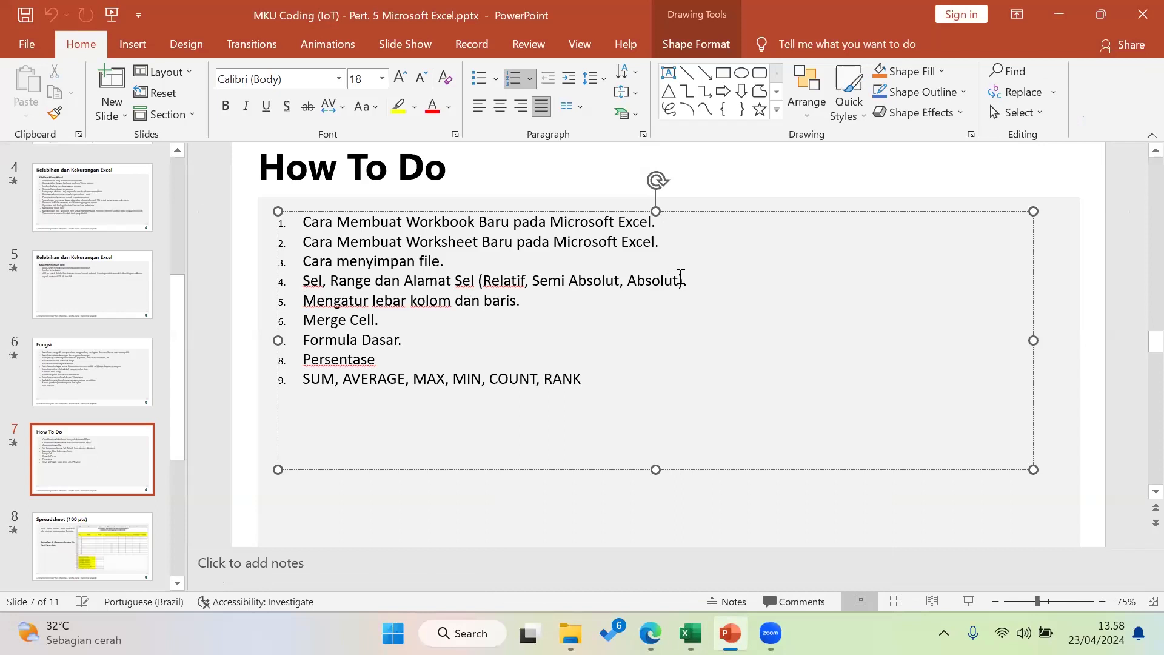
Trim item 4 on the How To Do slide to 'Sel, Range.' and bring Book3 back
left_click_drag(680, 280, 405, 282)
key("Delete")
key("BackSpace")
key("BackSpace")
key("BackSpace")
key("Delete")
key("BackSpace")
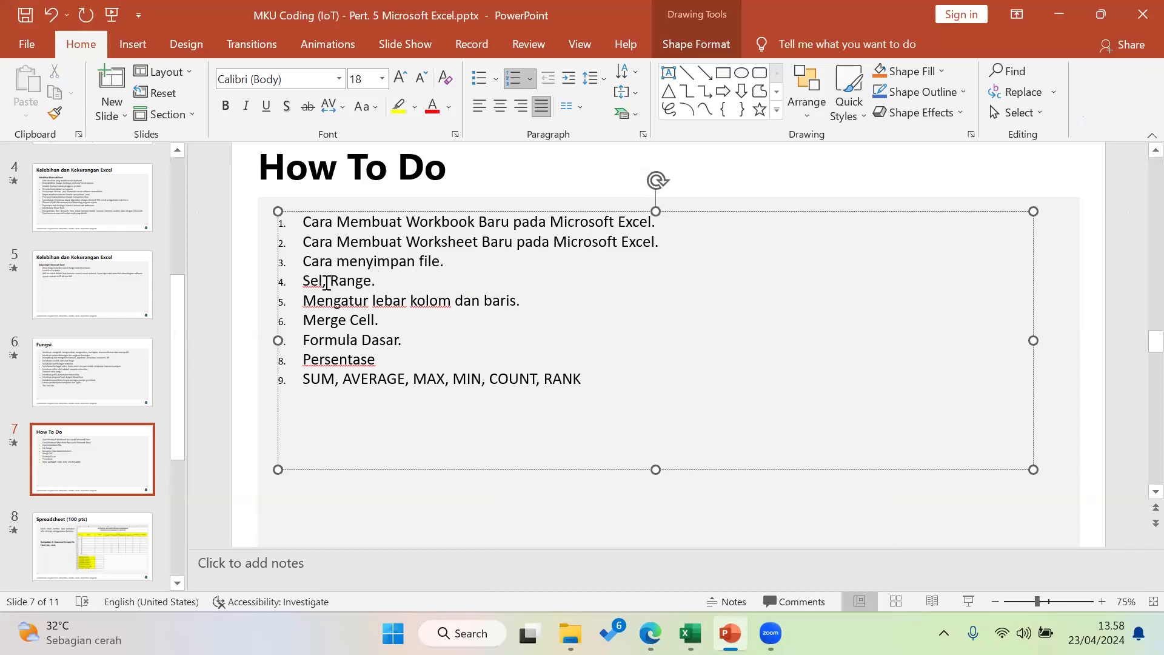
left_click_drag(304, 283, 331, 282)
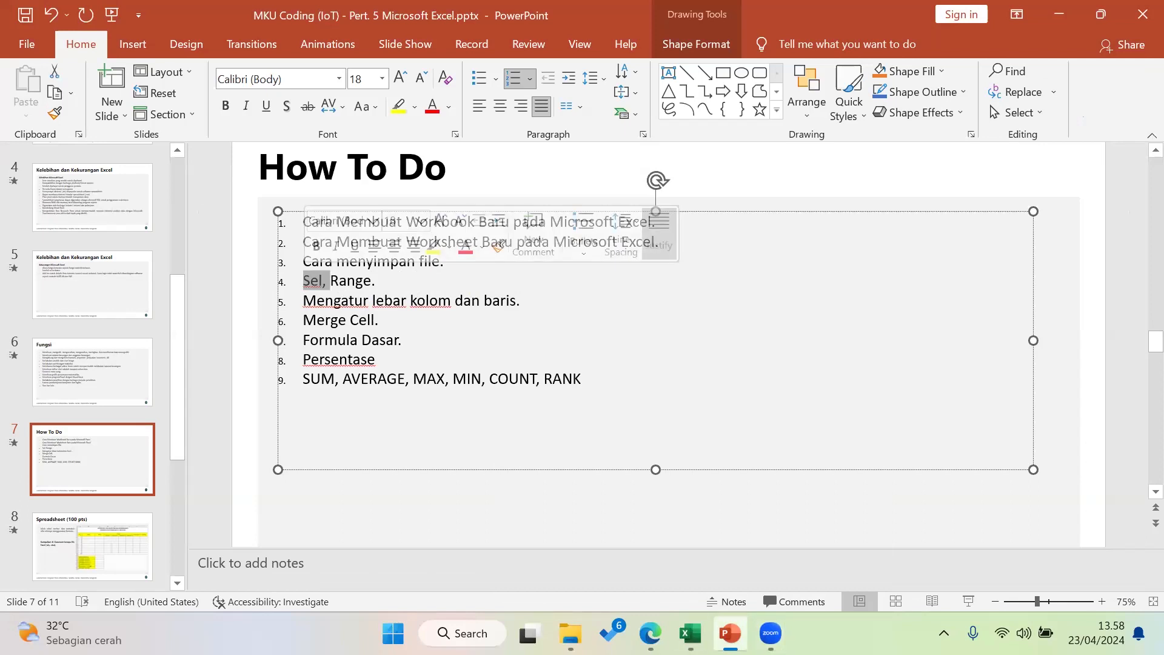
mouse_move(697, 613)
left_click(755, 547)
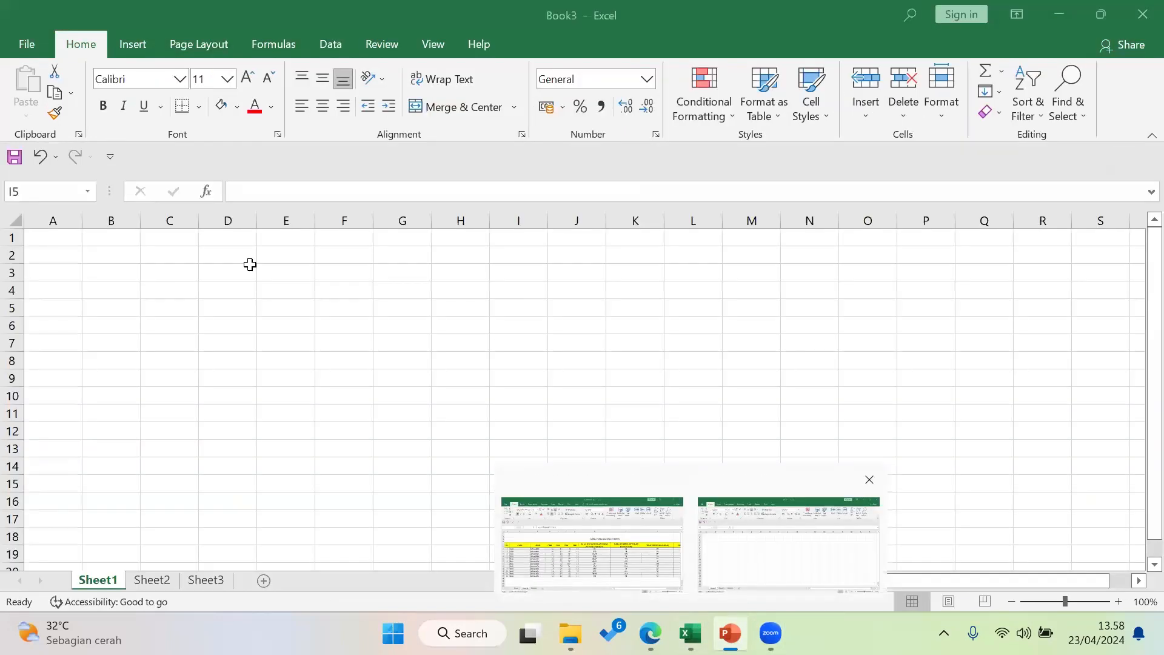
left_click(185, 240)
left_click(190, 220)
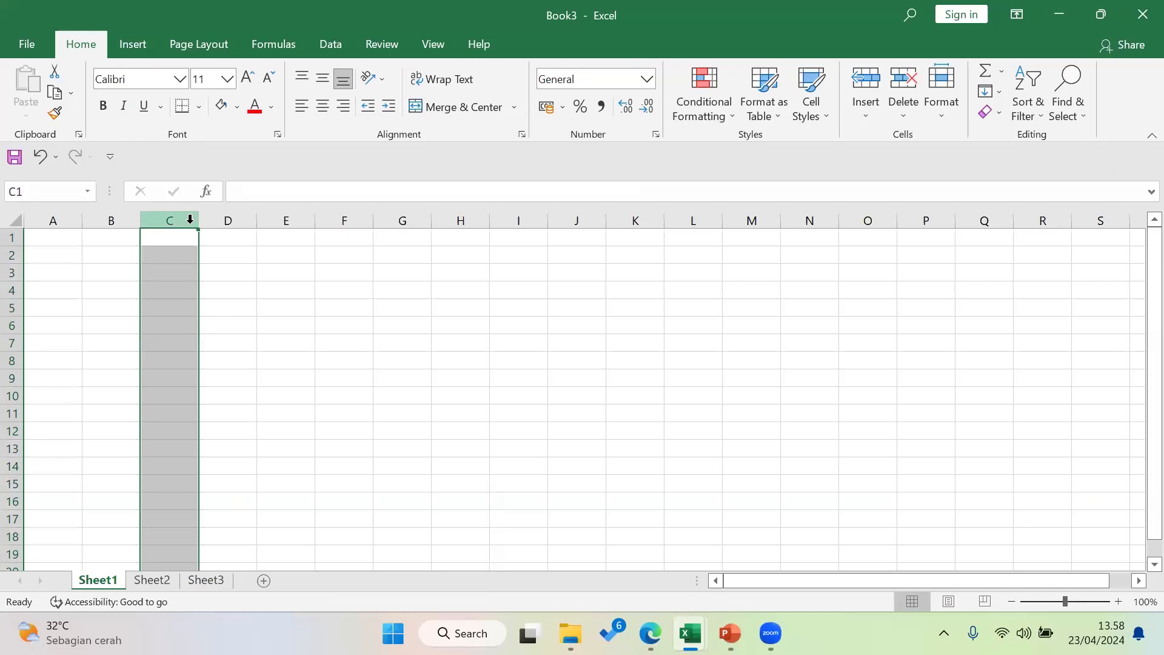
left_click(295, 220)
left_click(508, 218)
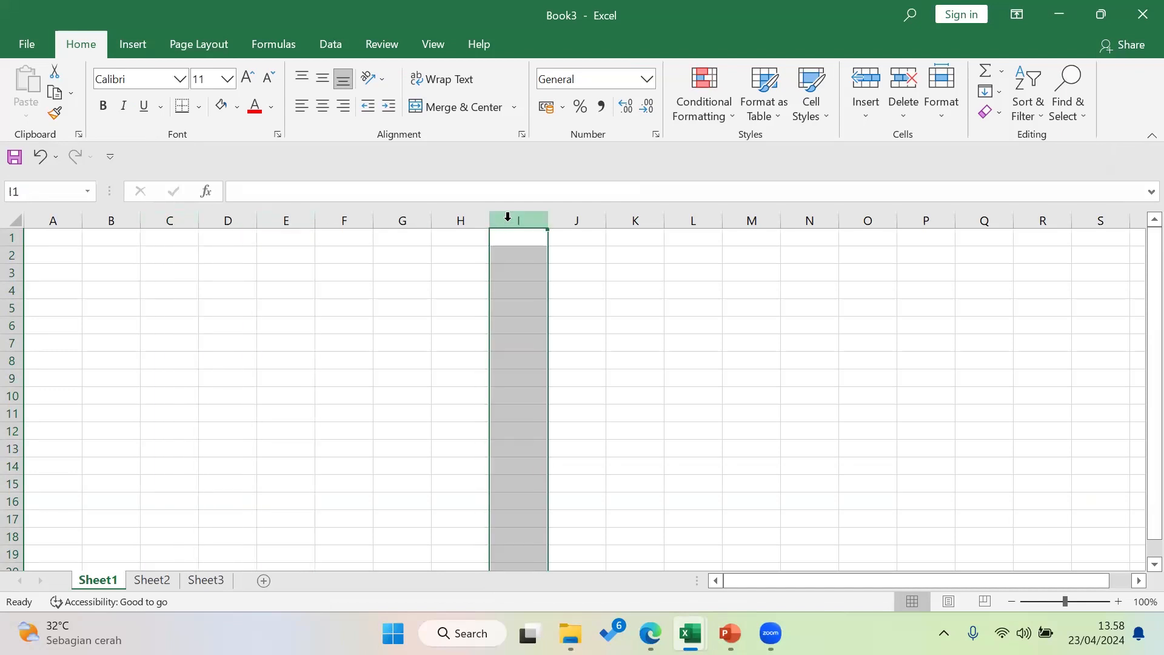
left_click(12, 308)
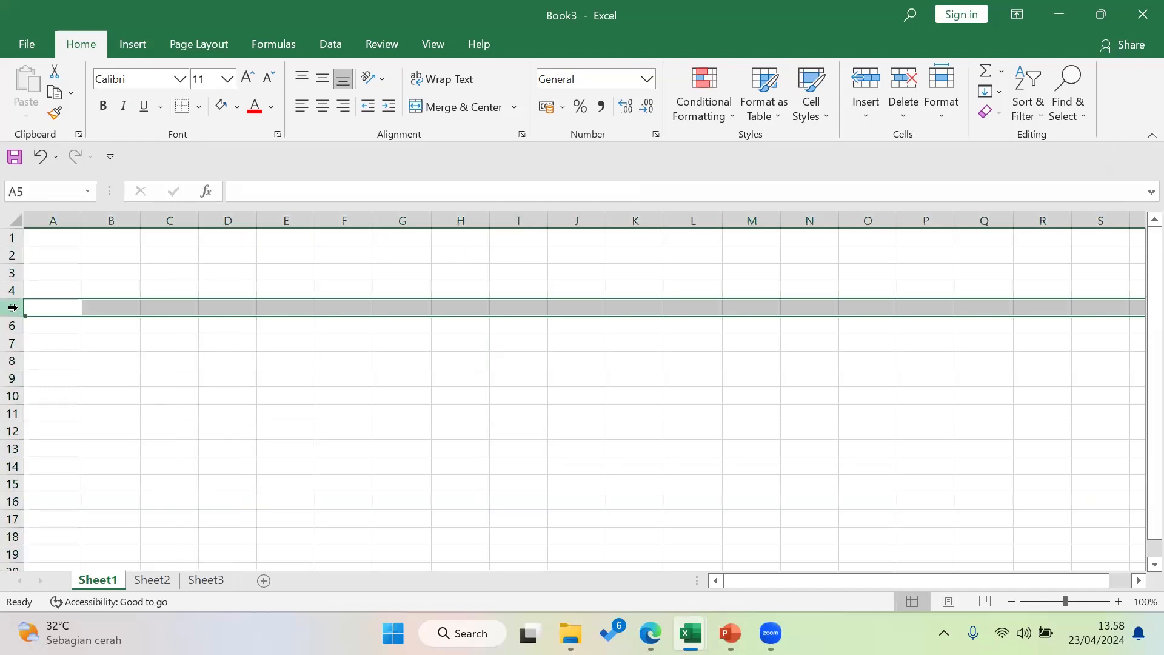
left_click(12, 360)
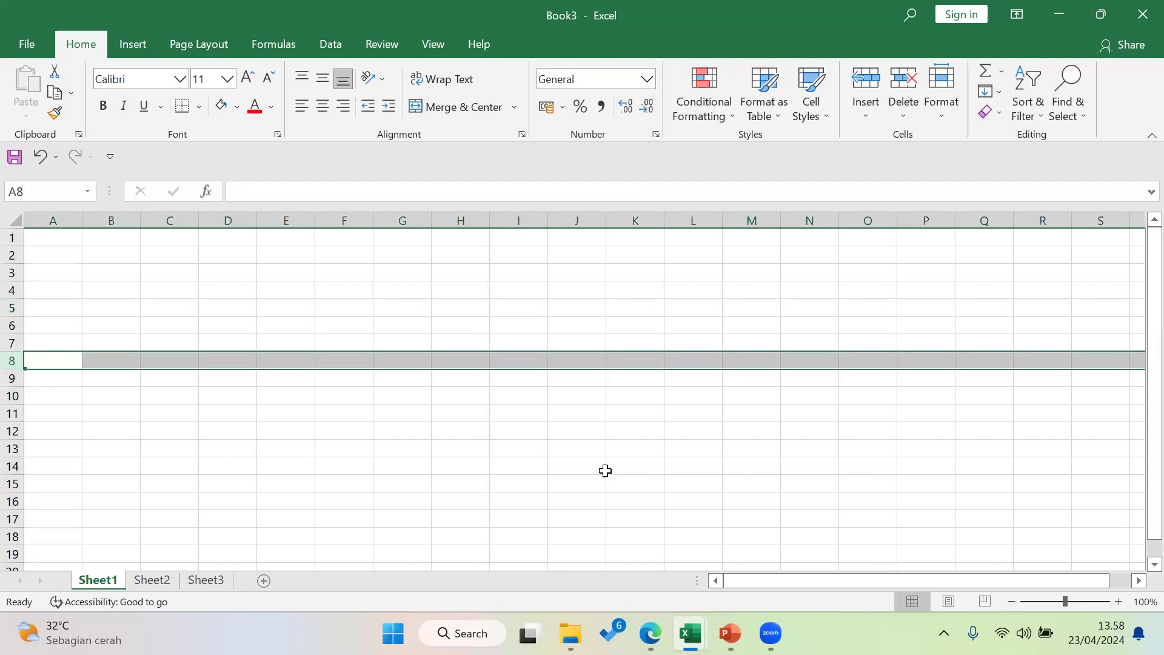
left_click(409, 289)
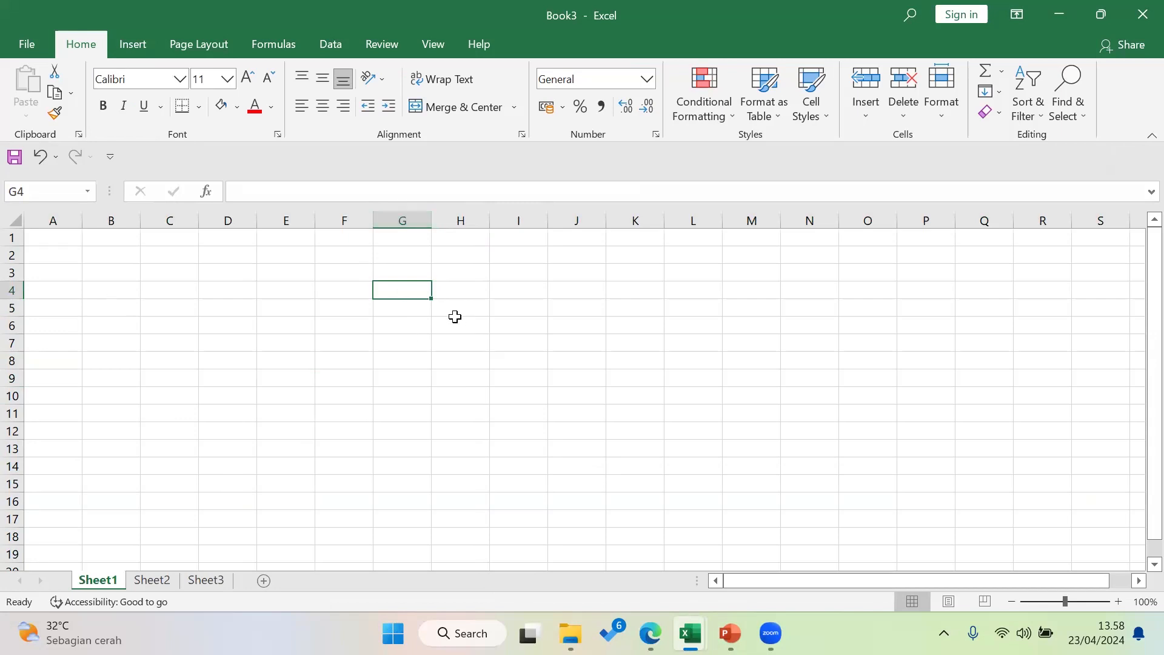
left_click(657, 430)
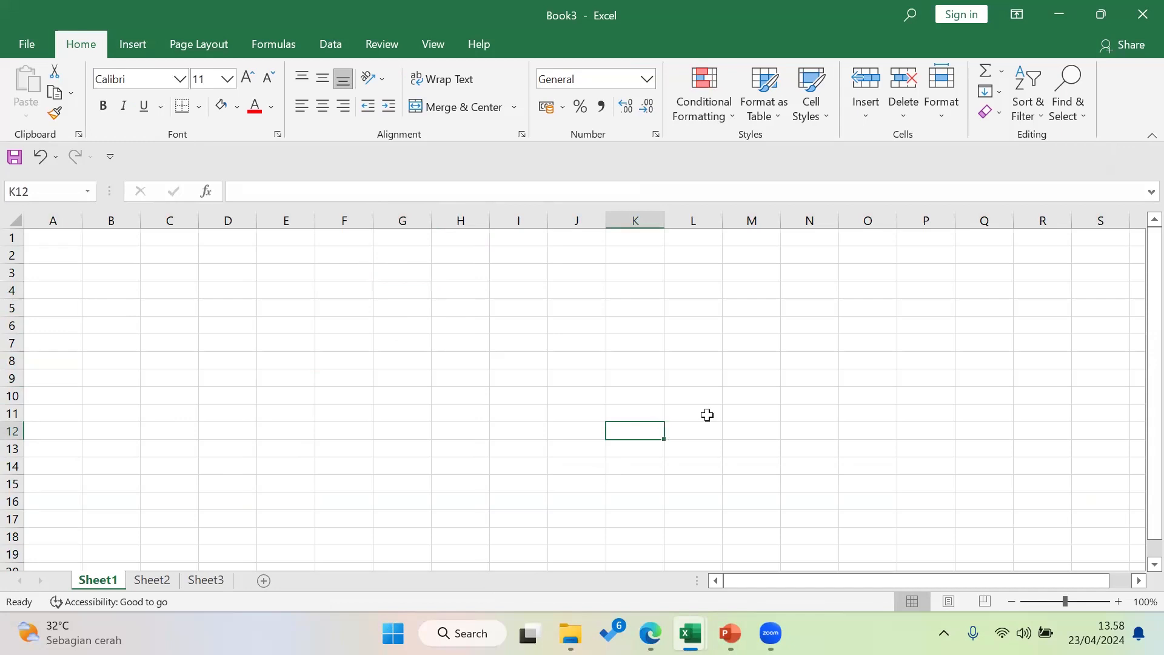
left_click(938, 399)
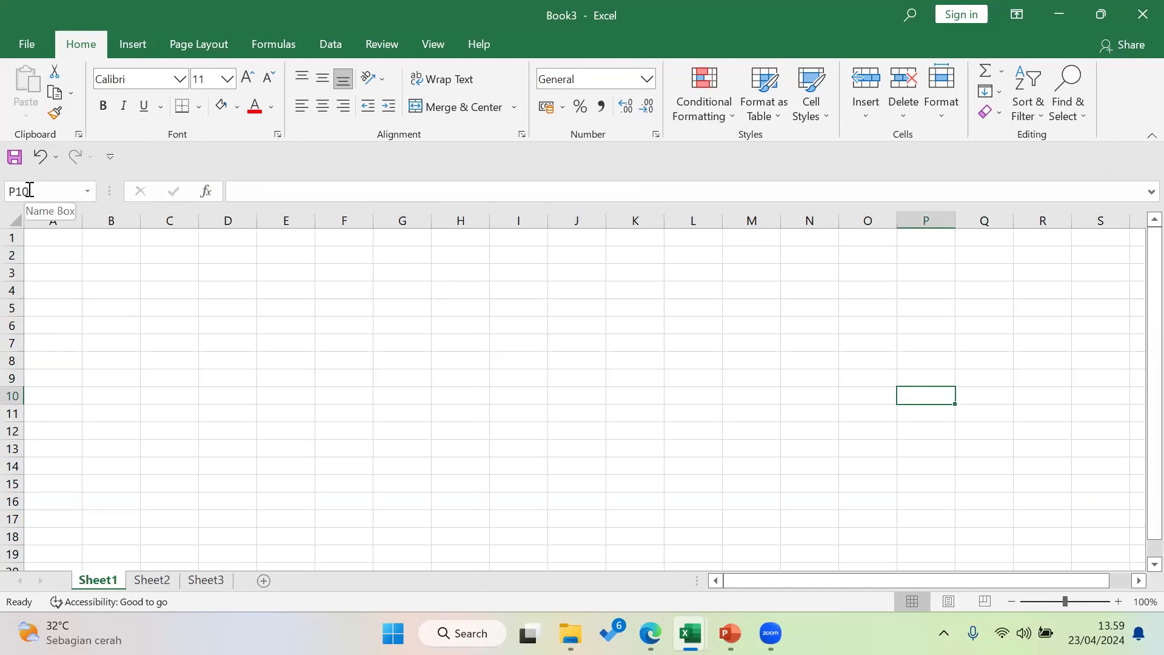
Select single cells I12, G6 and D3, then the range D3:I14
left_click(9, 191)
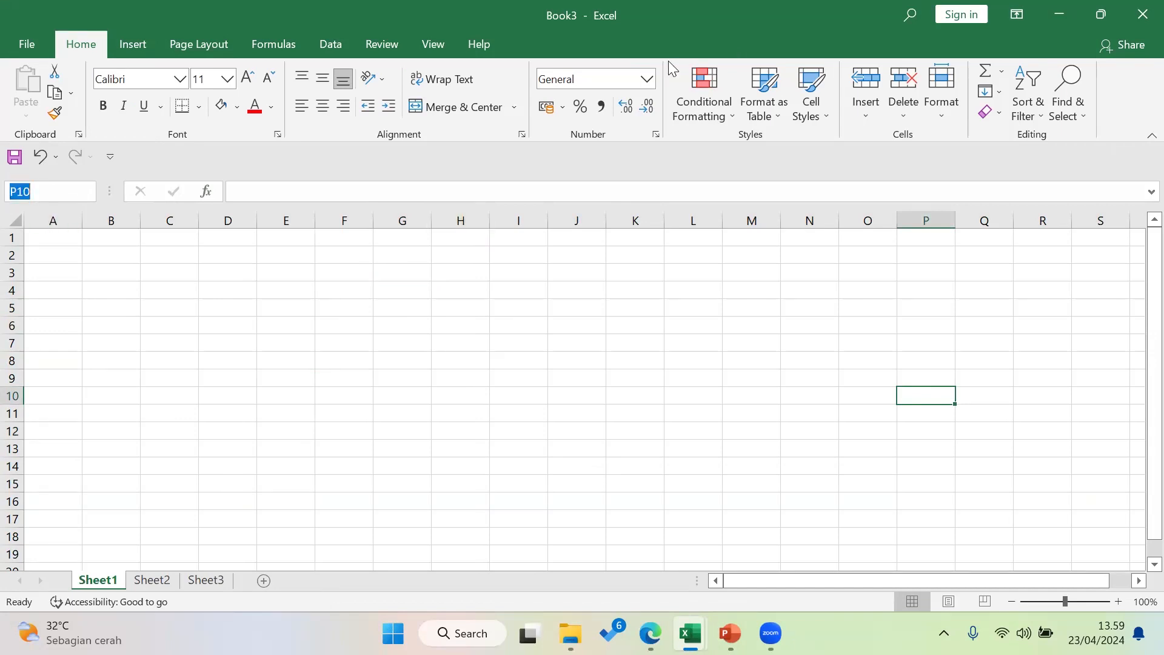
left_click(531, 434)
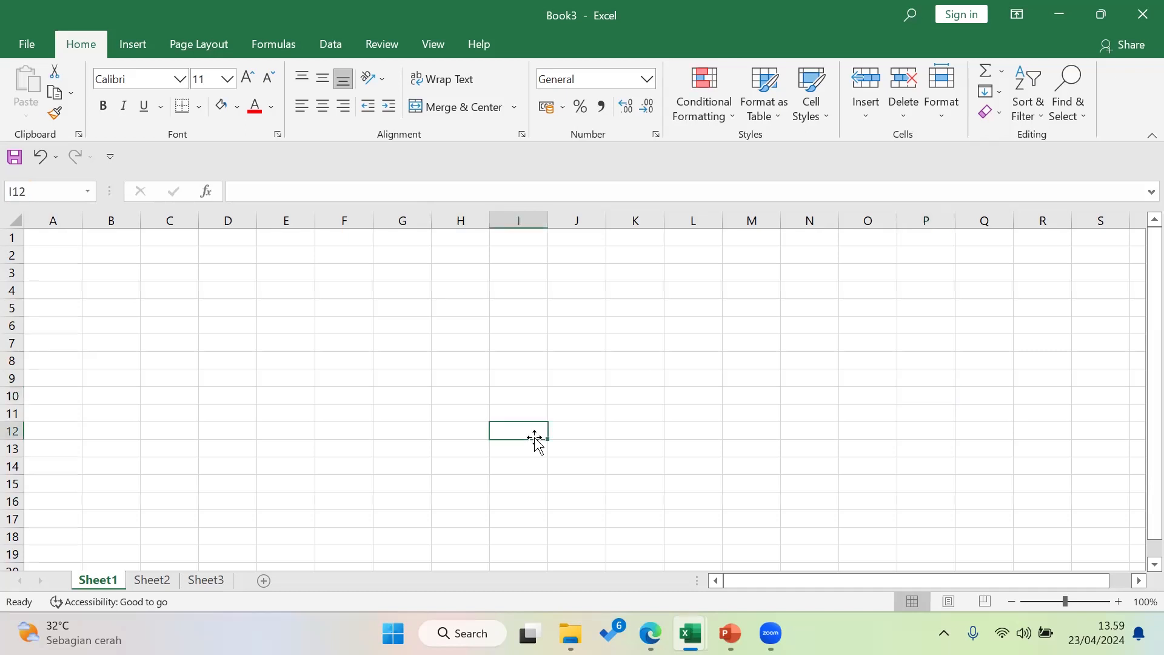
left_click(427, 322)
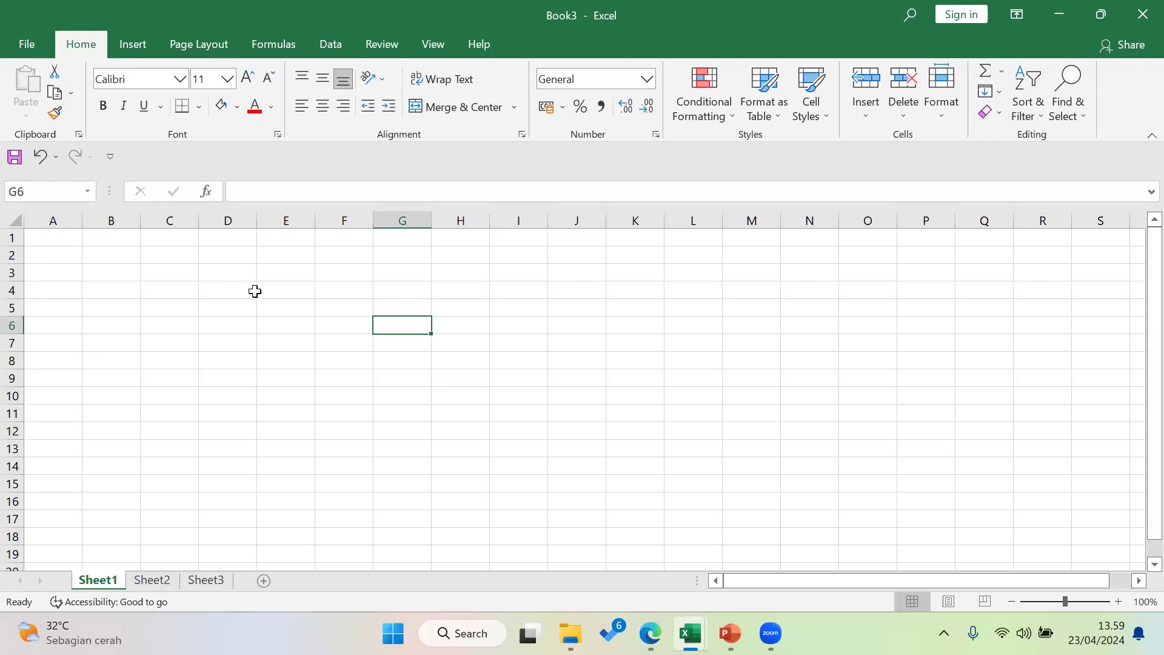
left_click(230, 266)
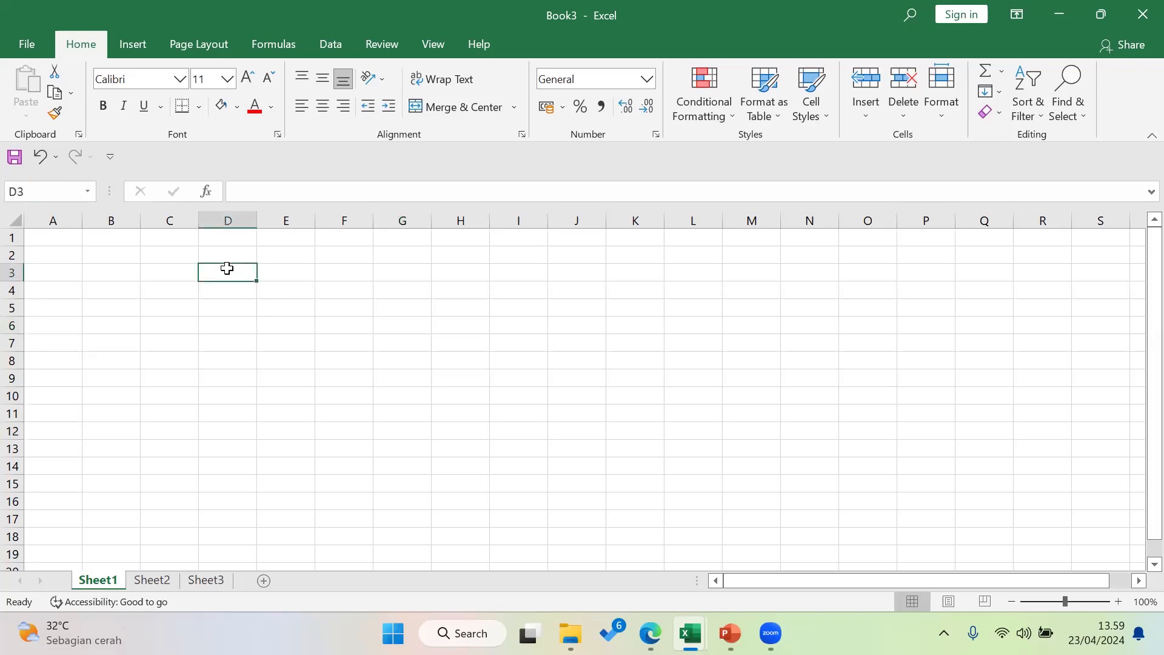
left_click_drag(229, 273, 521, 465)
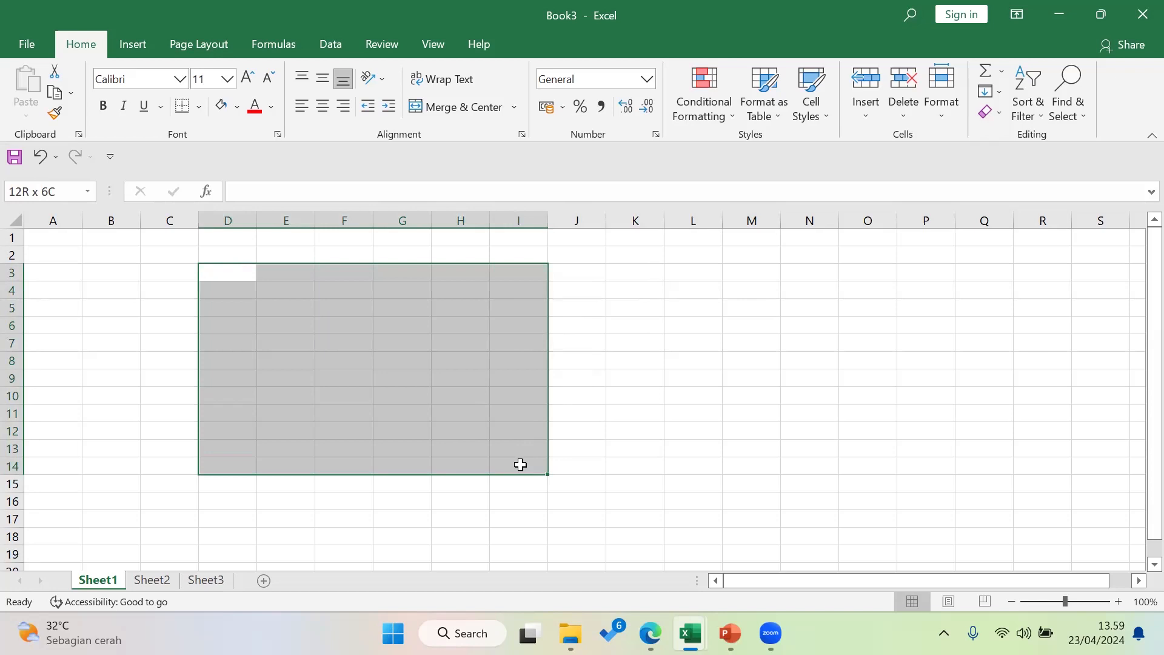
left_click_drag(520, 465, 523, 463)
left_click_drag(523, 464, 525, 463)
Select ranges L4:Q18, G2:H8, L4:M11 and F4:H12, then return to the How To Do slide
left_click_drag(673, 289, 988, 528)
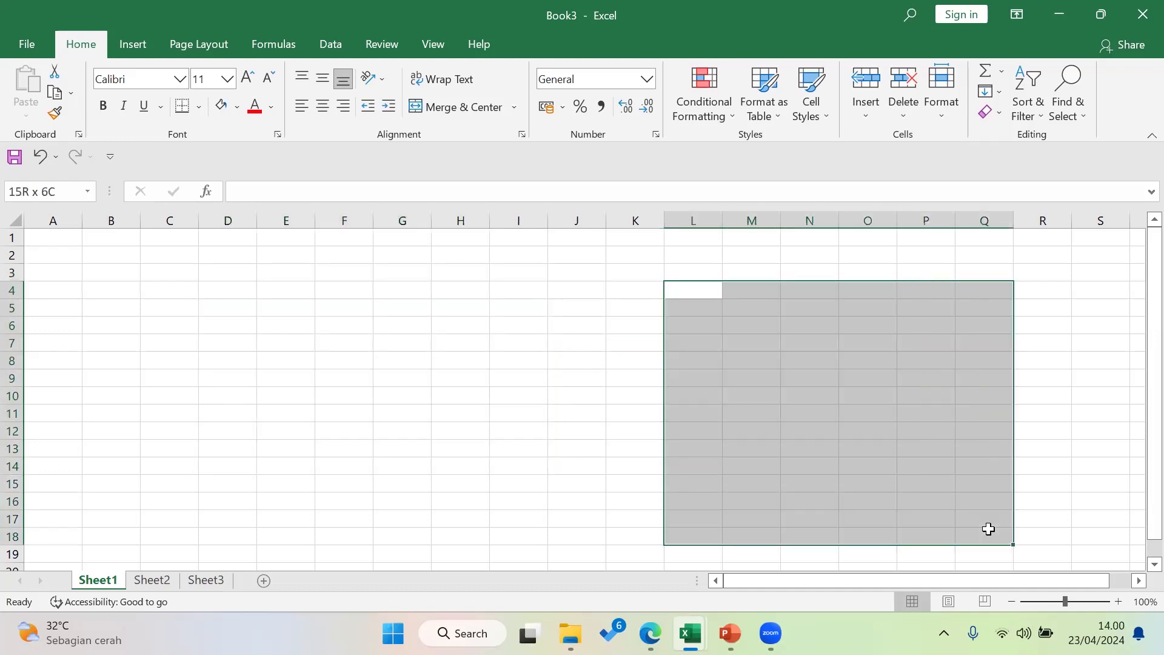
left_click_drag(388, 258, 470, 361)
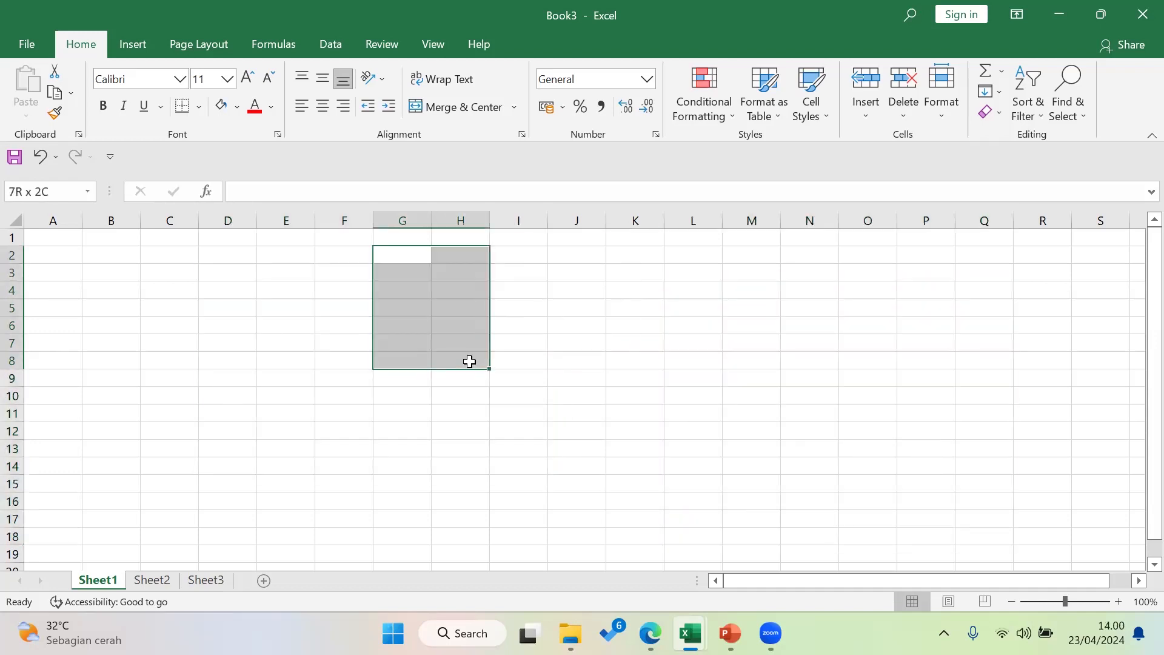
left_click_drag(693, 290, 737, 403)
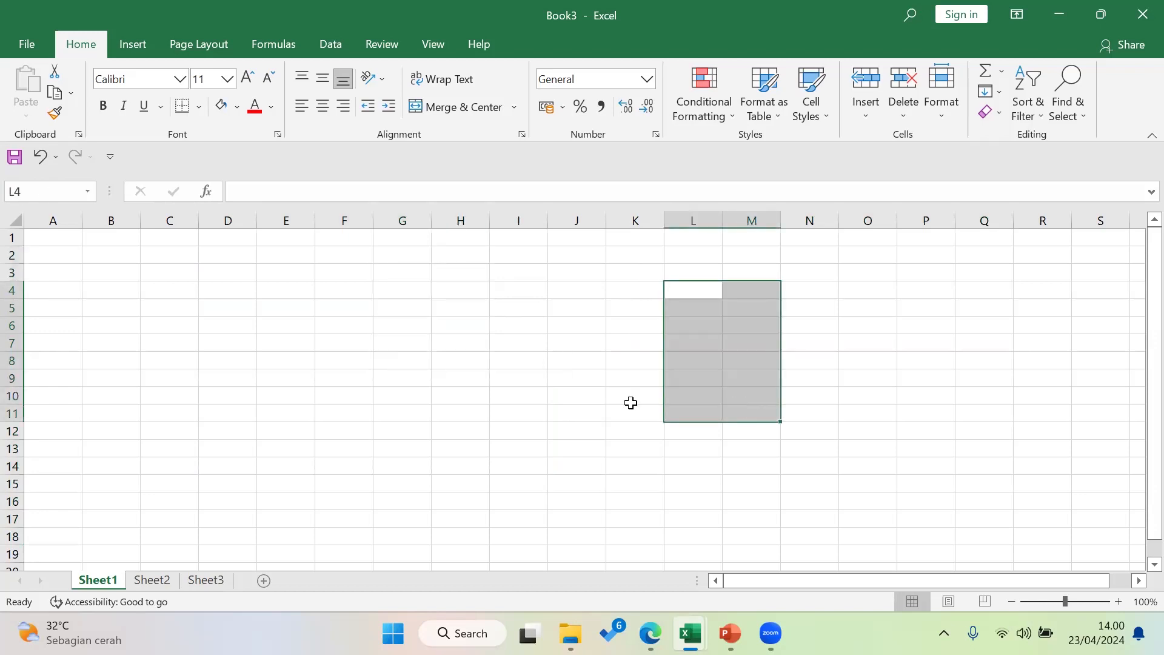
left_click(529, 327)
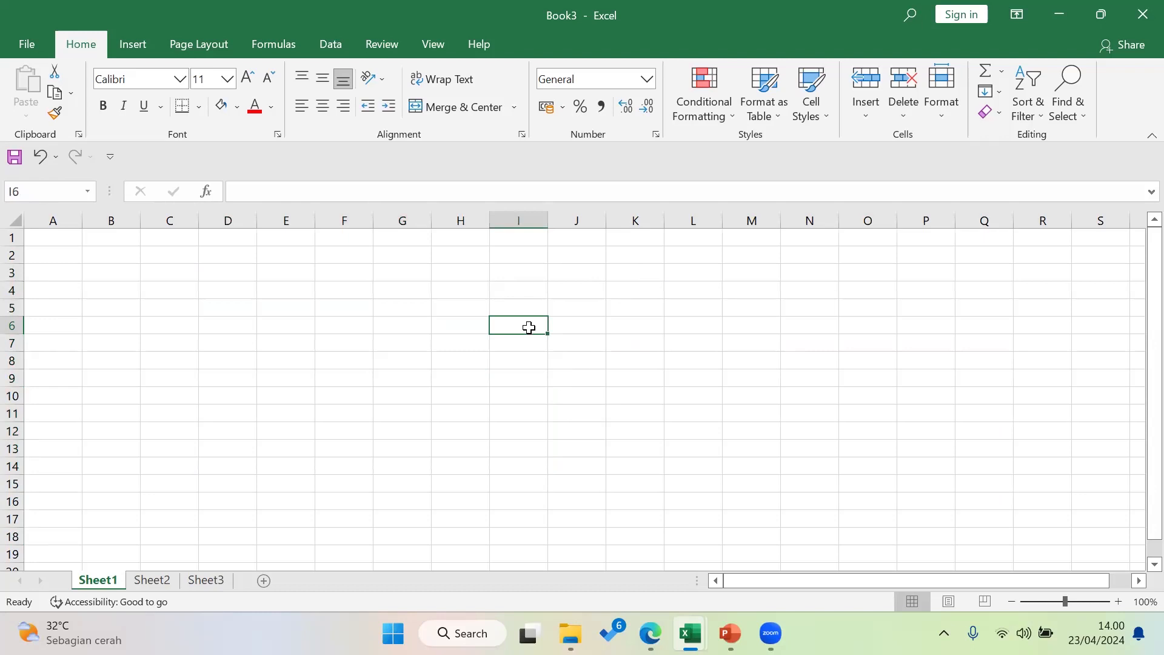
left_click_drag(368, 283, 476, 426)
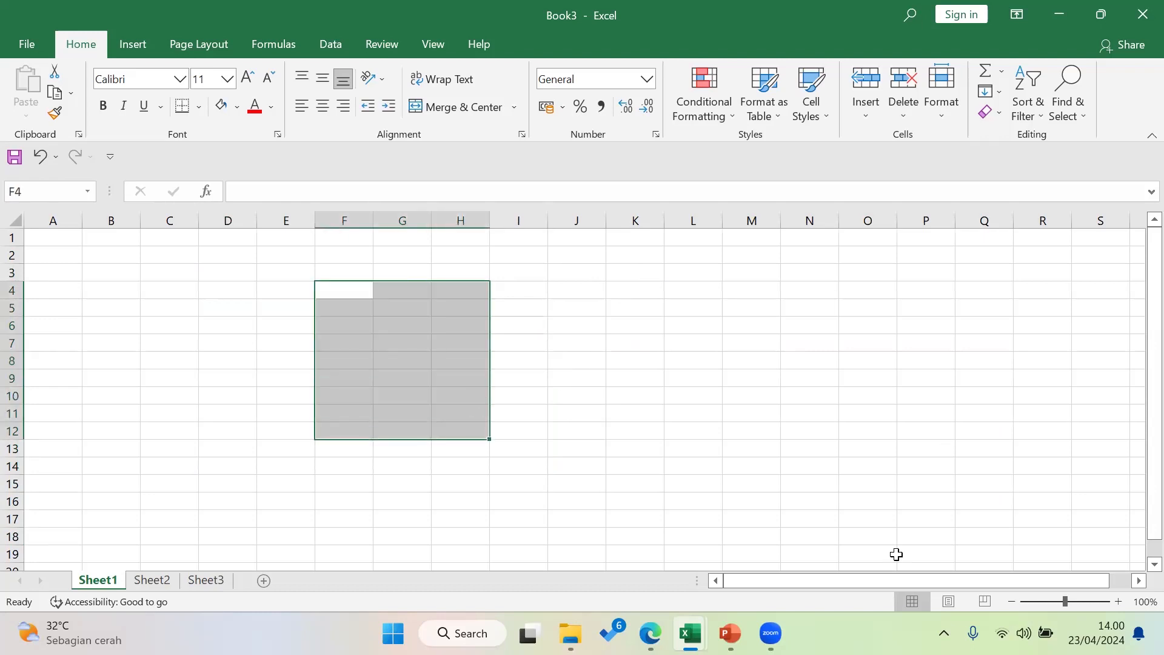
left_click(730, 633)
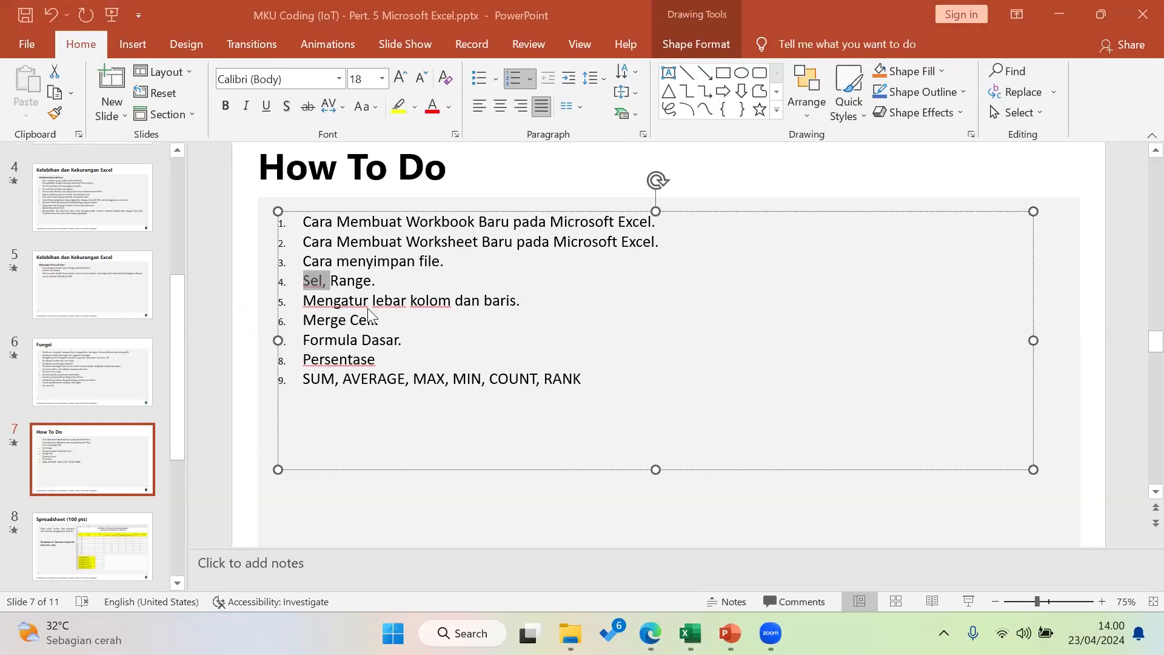
Highlight agenda line 5 on column width and row height, then return to Book3 at D4
left_click(357, 280)
left_click_drag(363, 280, 348, 280)
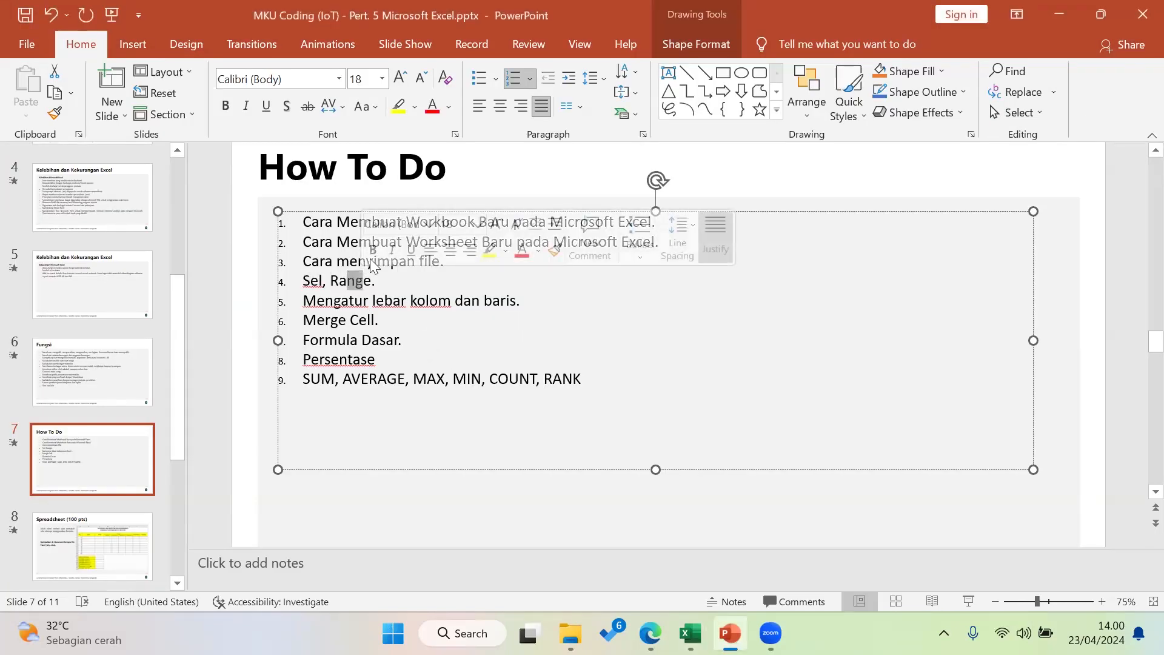
left_click_drag(336, 303, 520, 304)
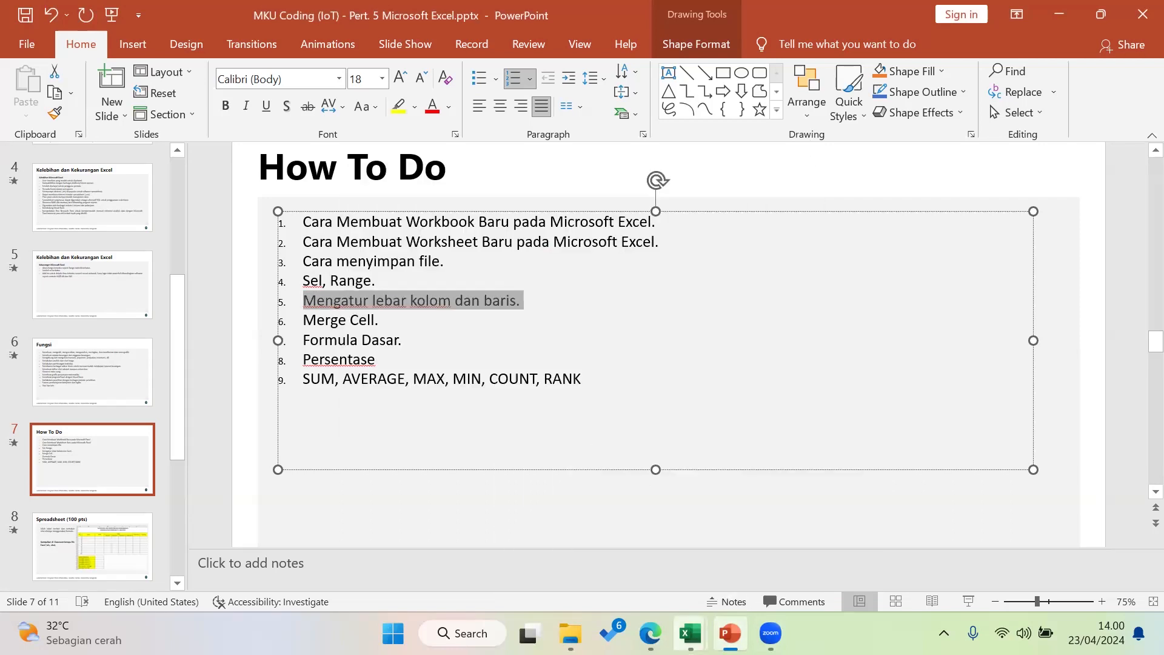
mouse_move(690, 633)
left_click(772, 558)
left_click(248, 292)
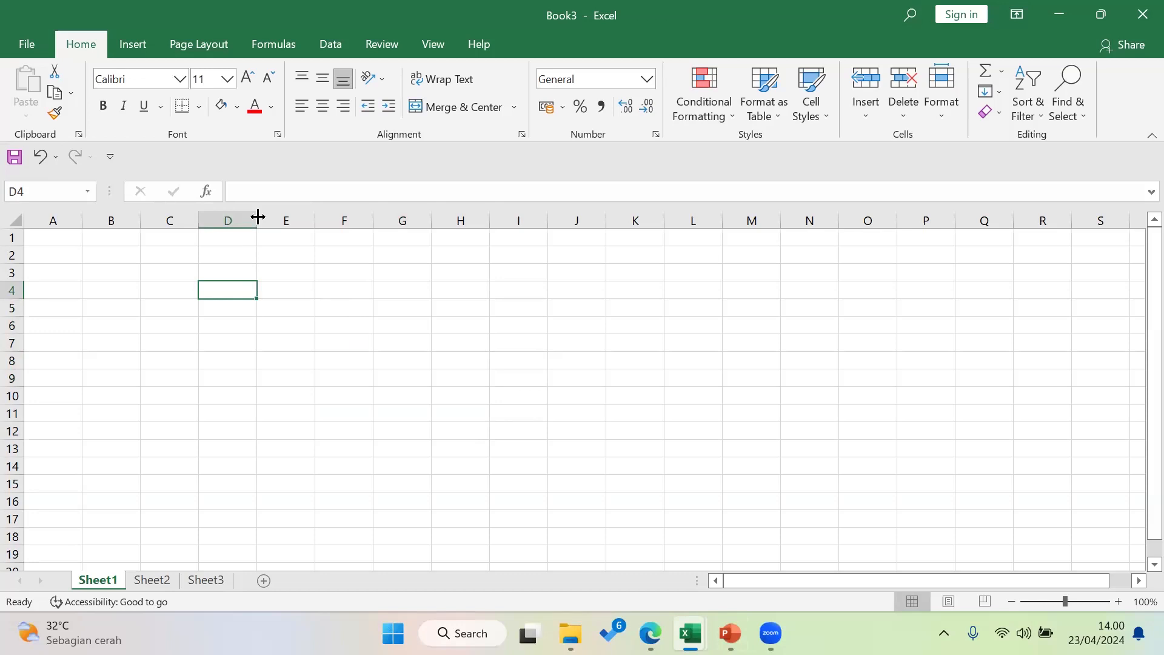
Widen column D to several times its width and make rows 6 and 2 taller
left_click_drag(260, 221, 579, 224)
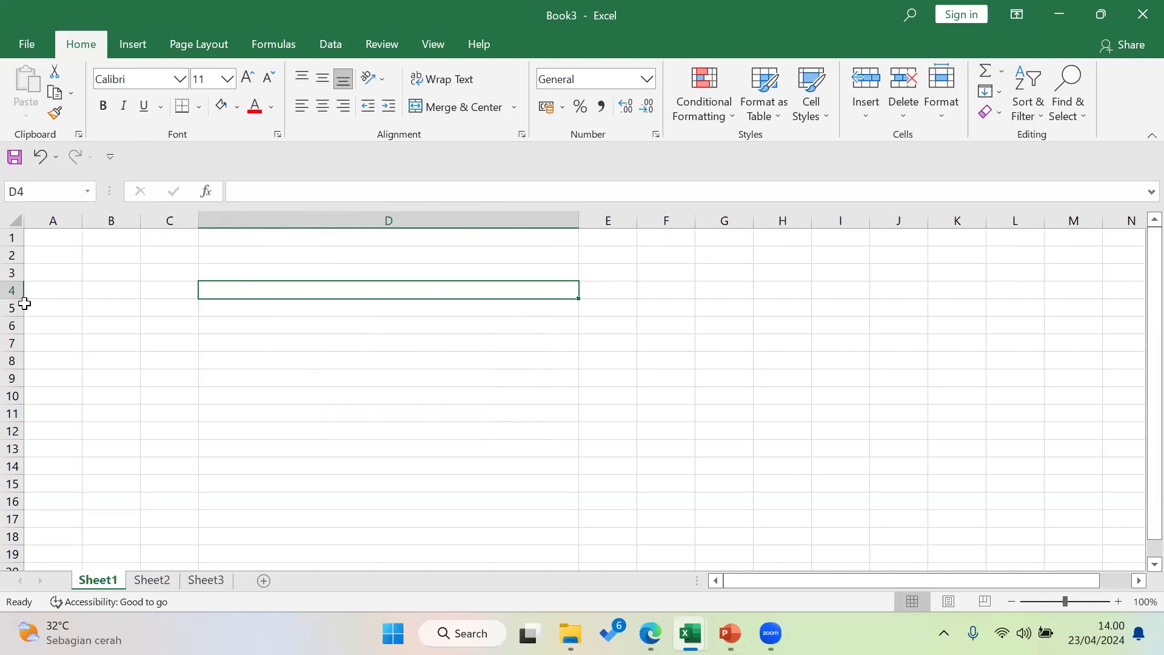
left_click_drag(16, 330, 11, 428)
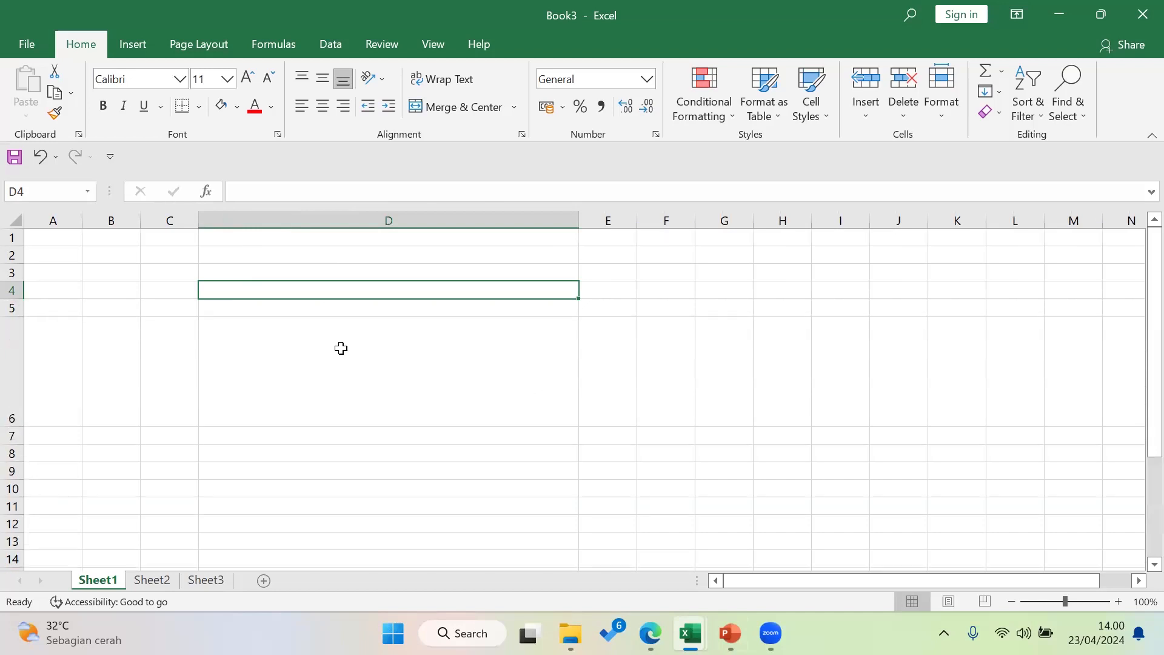
left_click(415, 386)
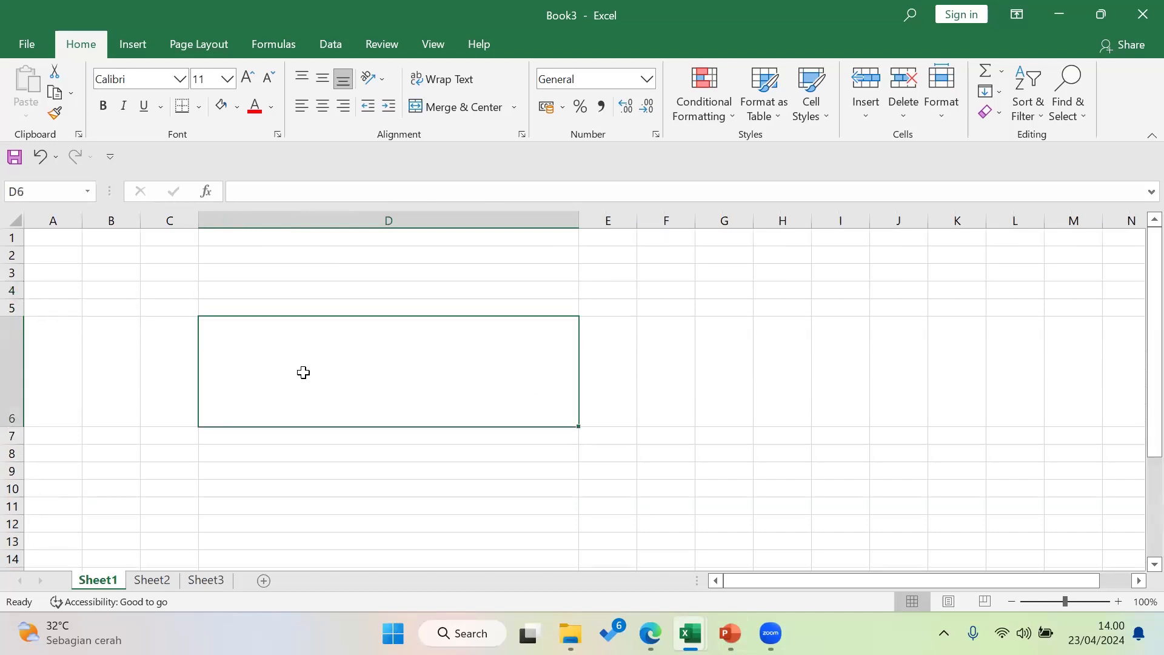
left_click(12, 255)
left_click_drag(12, 264, 20, 285)
left_click(324, 285)
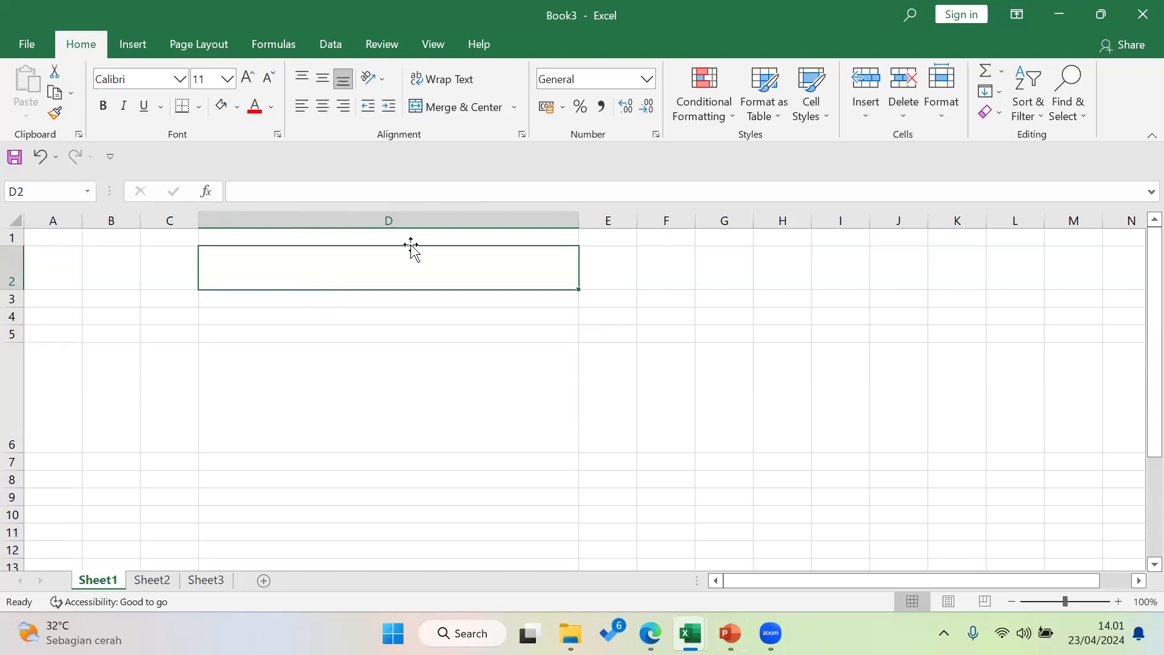
Compare the enlarged cells by selecting D2 and D6 back and forth
left_click(500, 401)
left_click(488, 262)
left_click(512, 431)
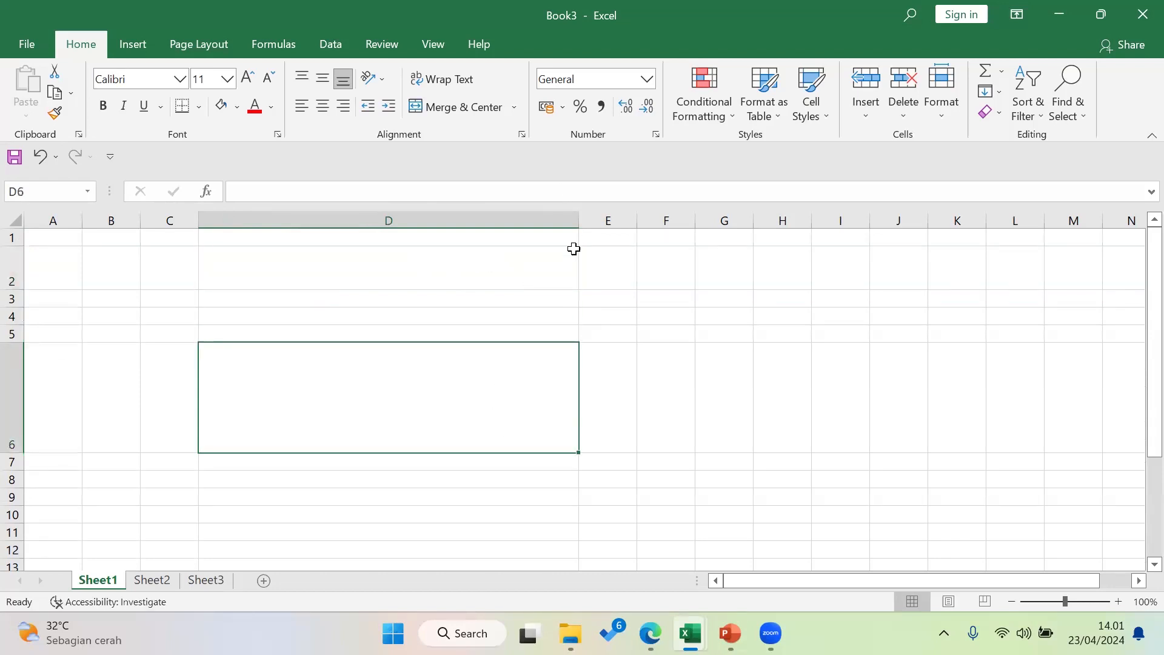
left_click(559, 266)
left_click(559, 413)
left_click(556, 274)
left_click(561, 390)
left_click(558, 278)
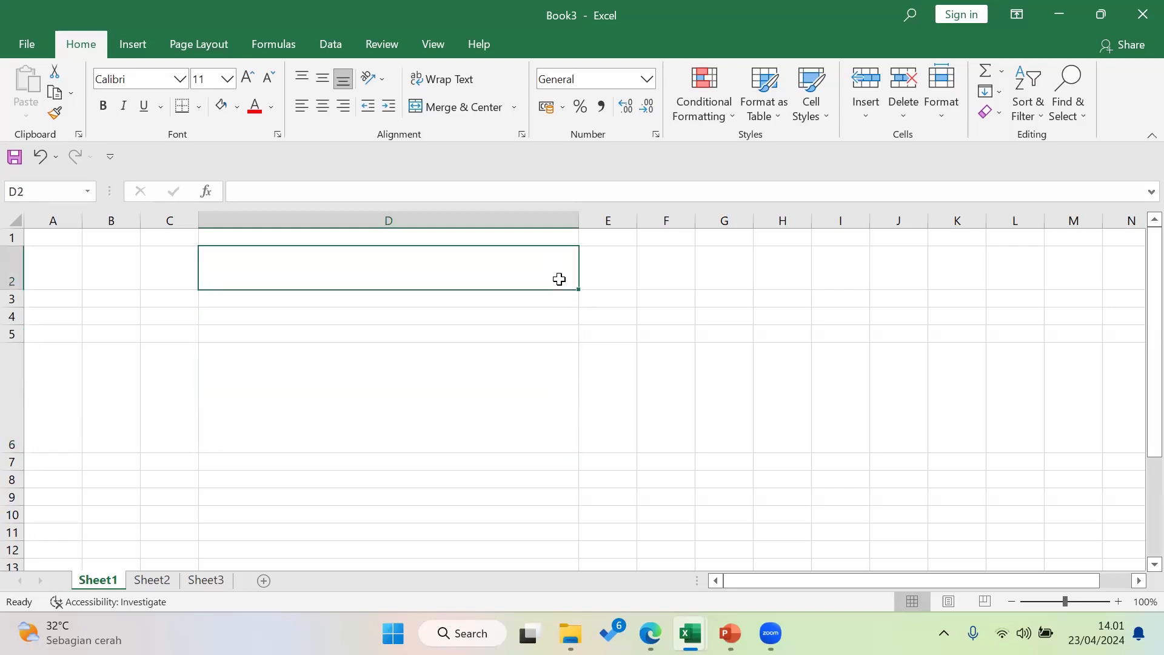
left_click(551, 418)
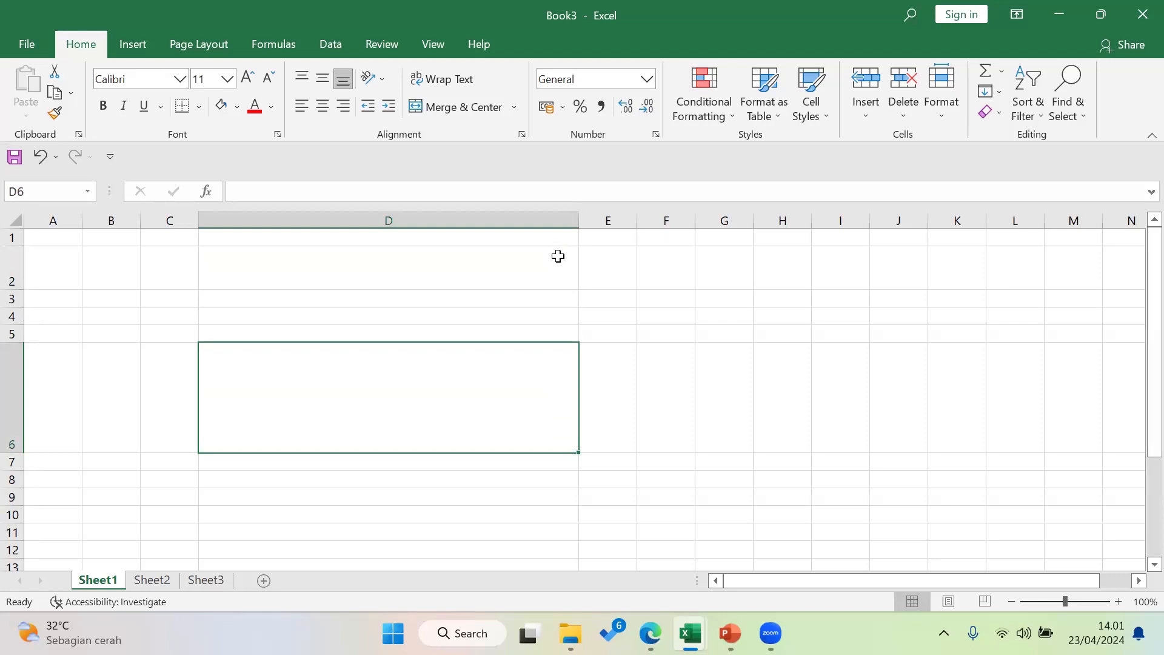
Briefly widen then narrow column F, and make row 10 much taller
left_click(678, 212)
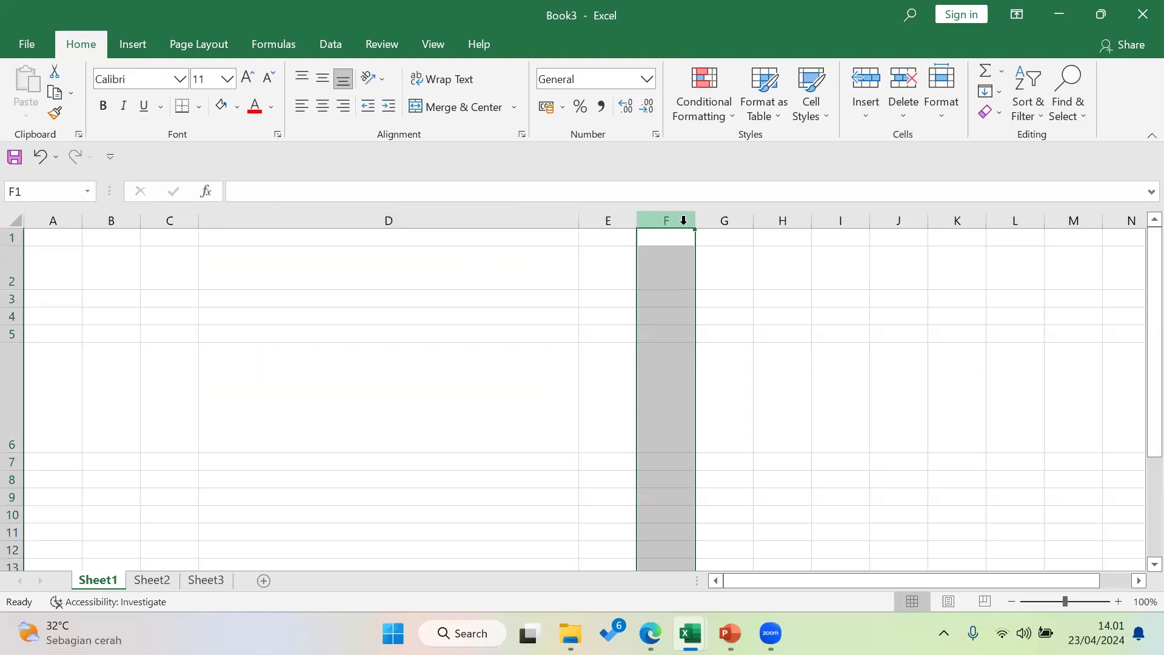
mouse_move(696, 221)
left_mouse_down()
mouse_move(806, 214)
mouse_move(689, 213)
left_mouse_up()
left_click_drag(738, 311, 738, 316)
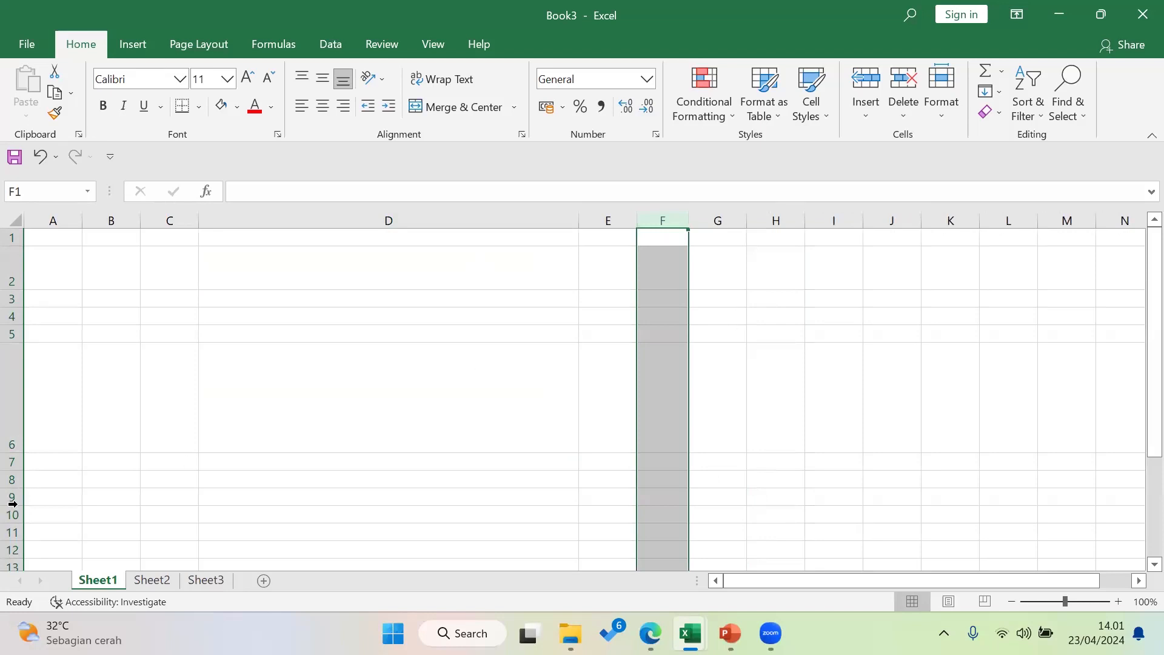
scroll(33, 479, "down", 1)
mouse_move(20, 444)
left_mouse_down()
mouse_move(16, 493)
mouse_move(12, 432)
left_mouse_up()
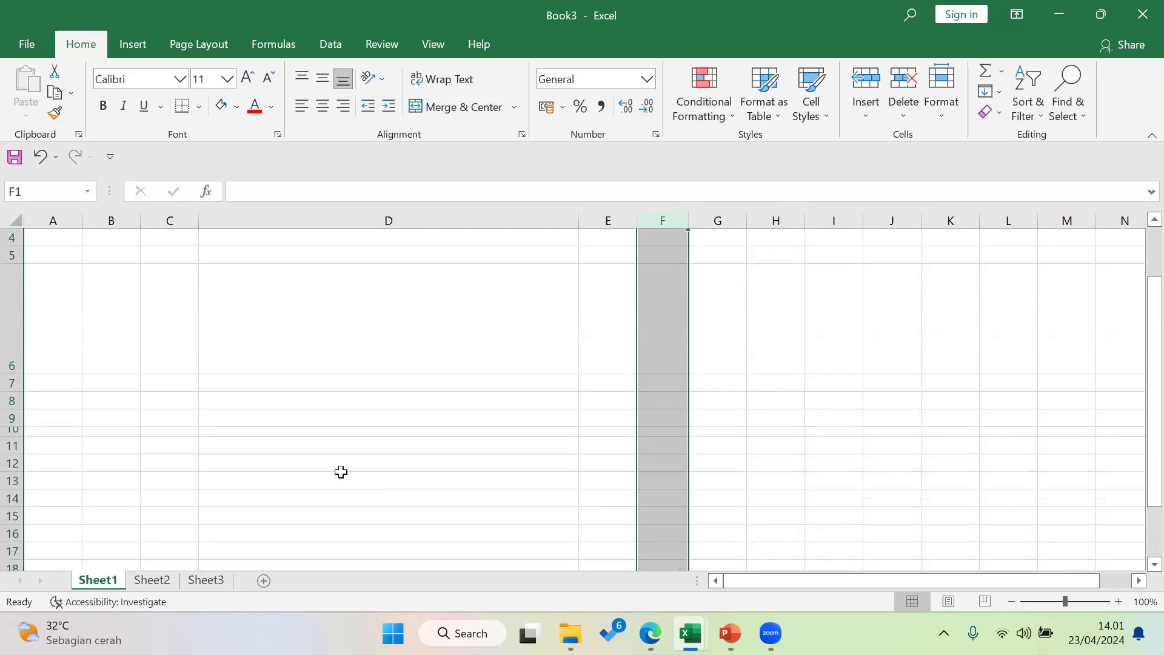
scroll(340, 472, "up", 1)
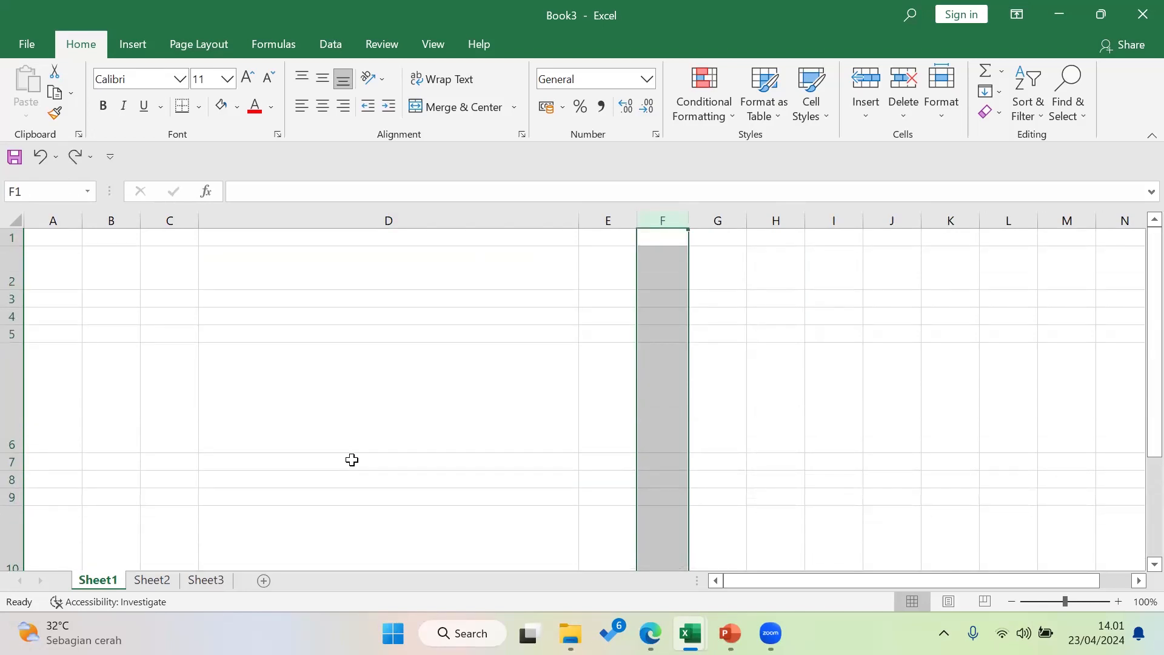
left_click(409, 438)
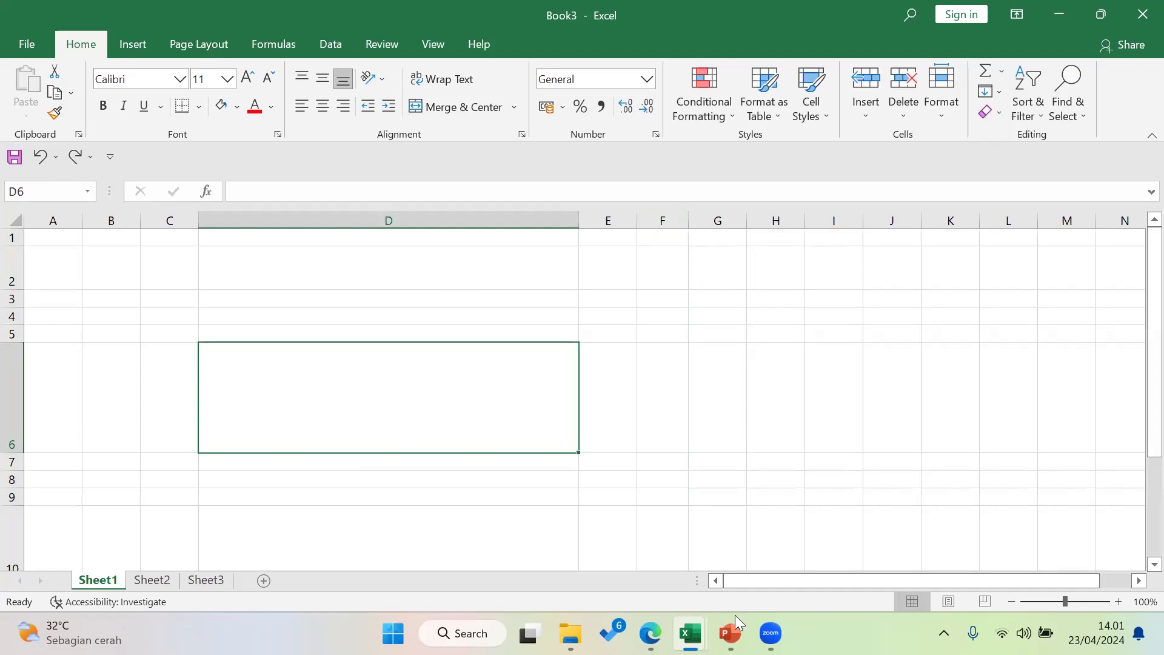
On the How To Do slide, highlight the 'Merge Cell.' agenda item
mouse_move(736, 617)
left_click(730, 543)
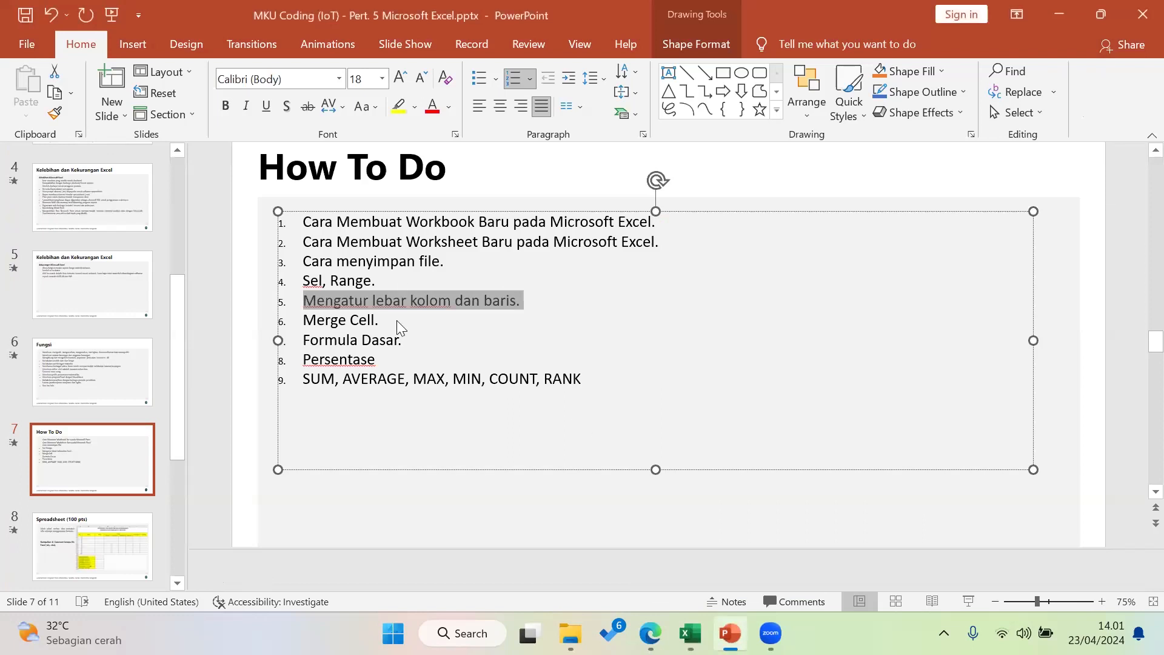
left_click_drag(402, 318, 302, 320)
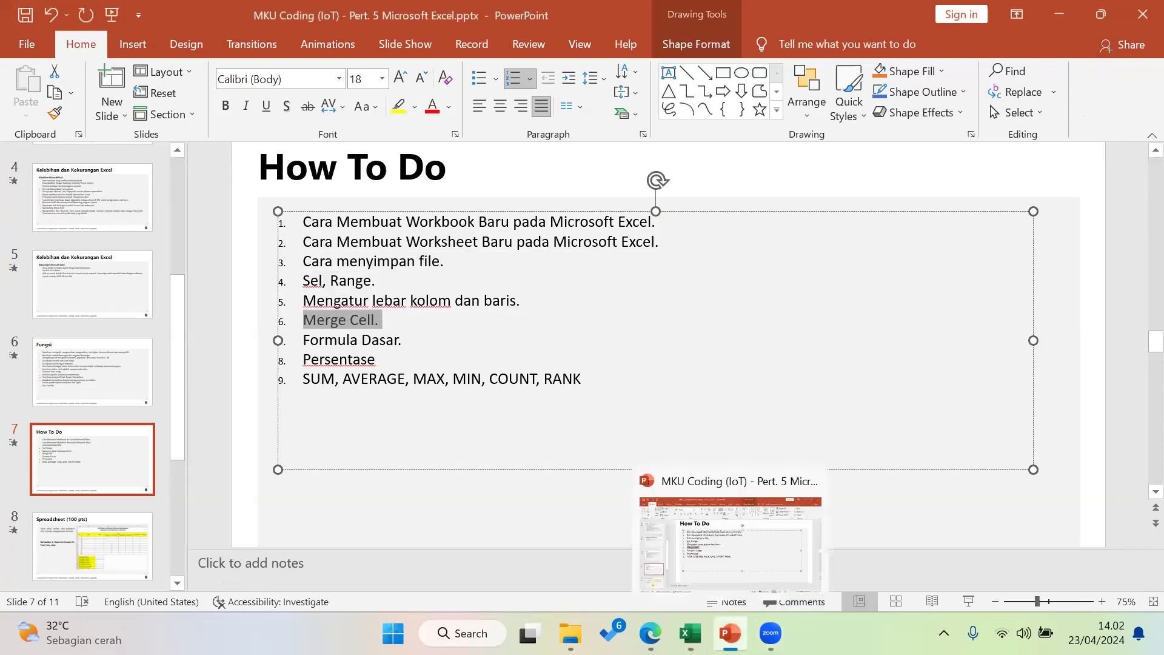
Close Book3 with Don't Save and bring up the VALLERYAN.xlsx grade table
mouse_move(690, 633)
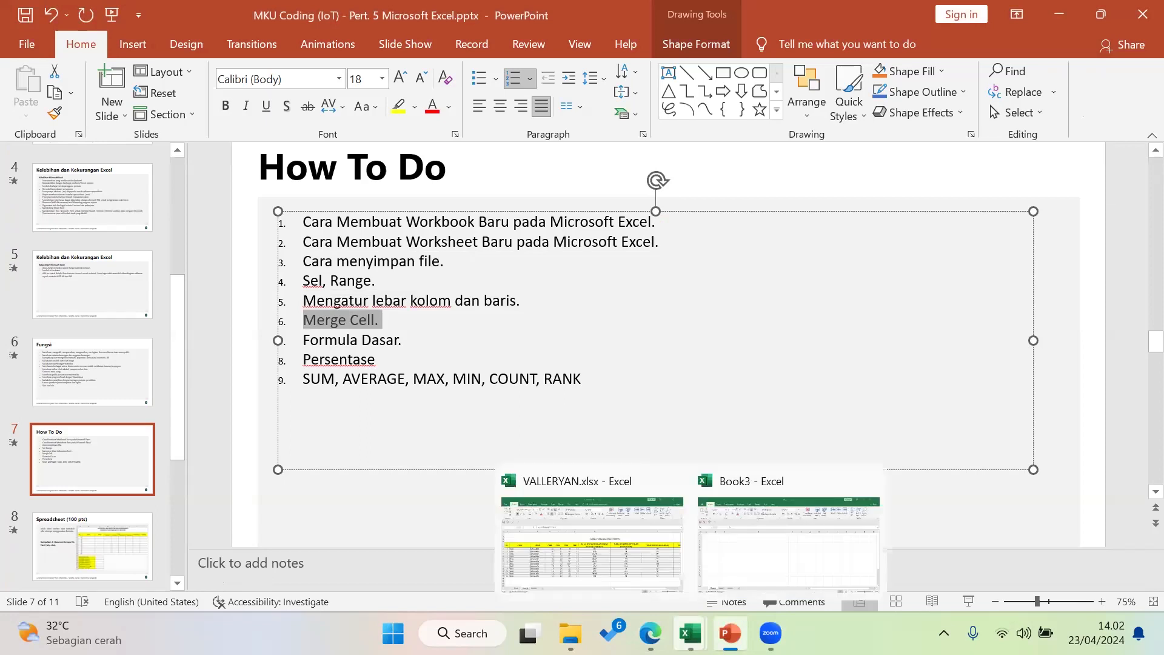
left_click(869, 479)
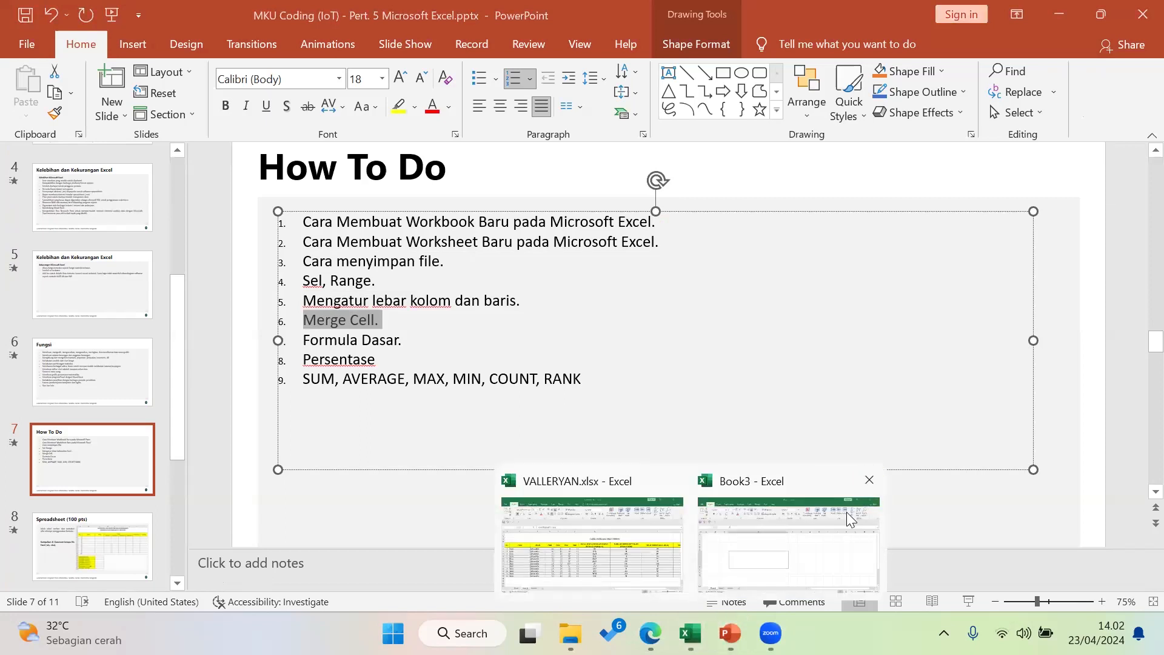
left_click(846, 512)
left_click(593, 338)
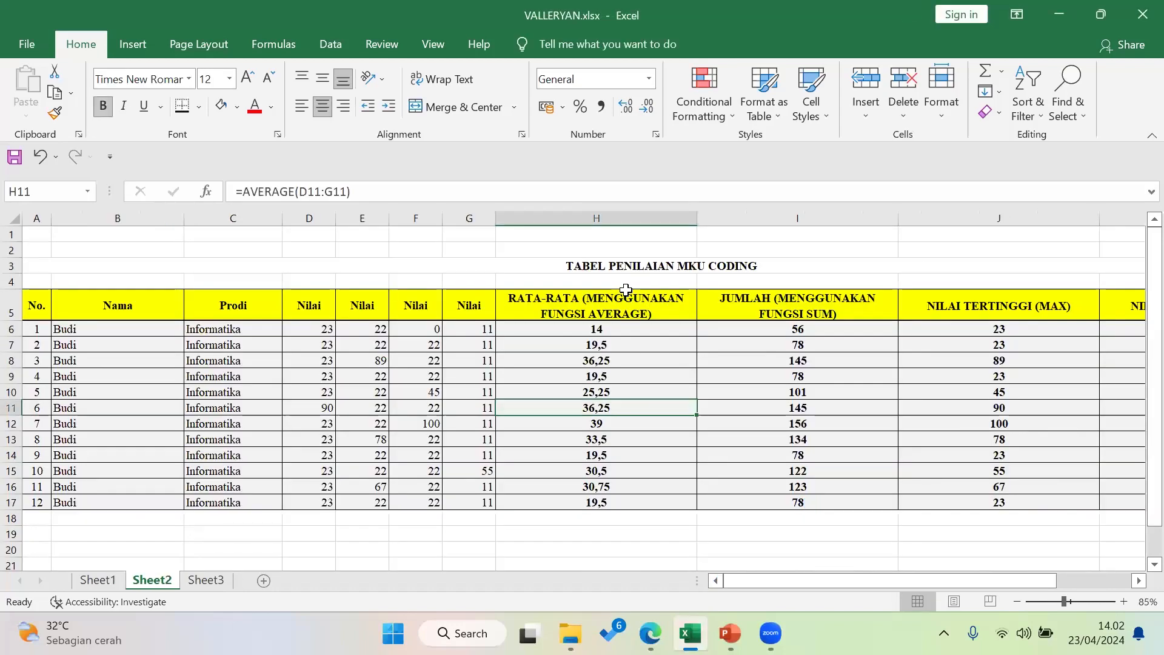
Enter the student's full name in cell D2, fixing a typo before committing
left_click(300, 251)
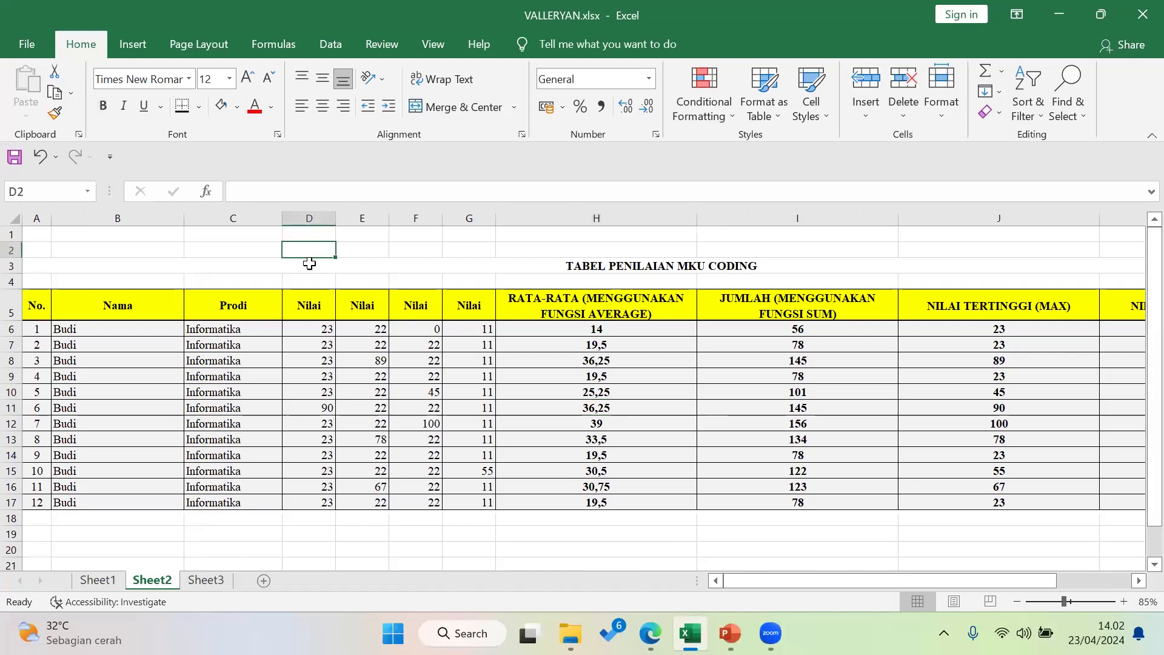
key("Return")
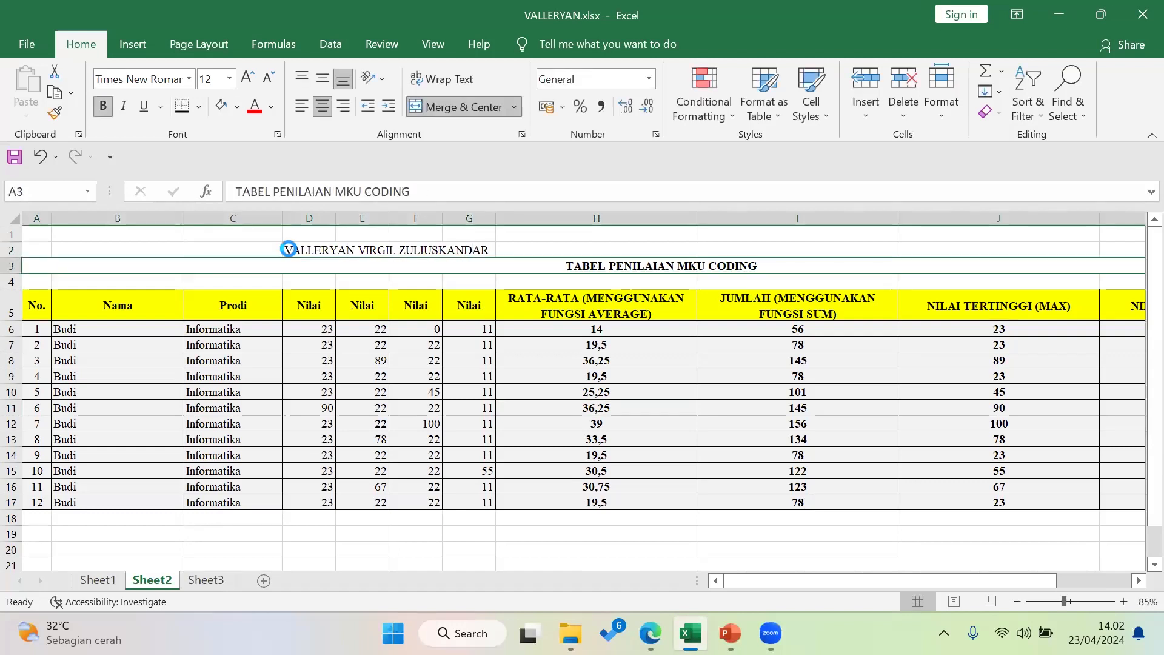
scroll(449, 271, "up", 1, "ctrl")
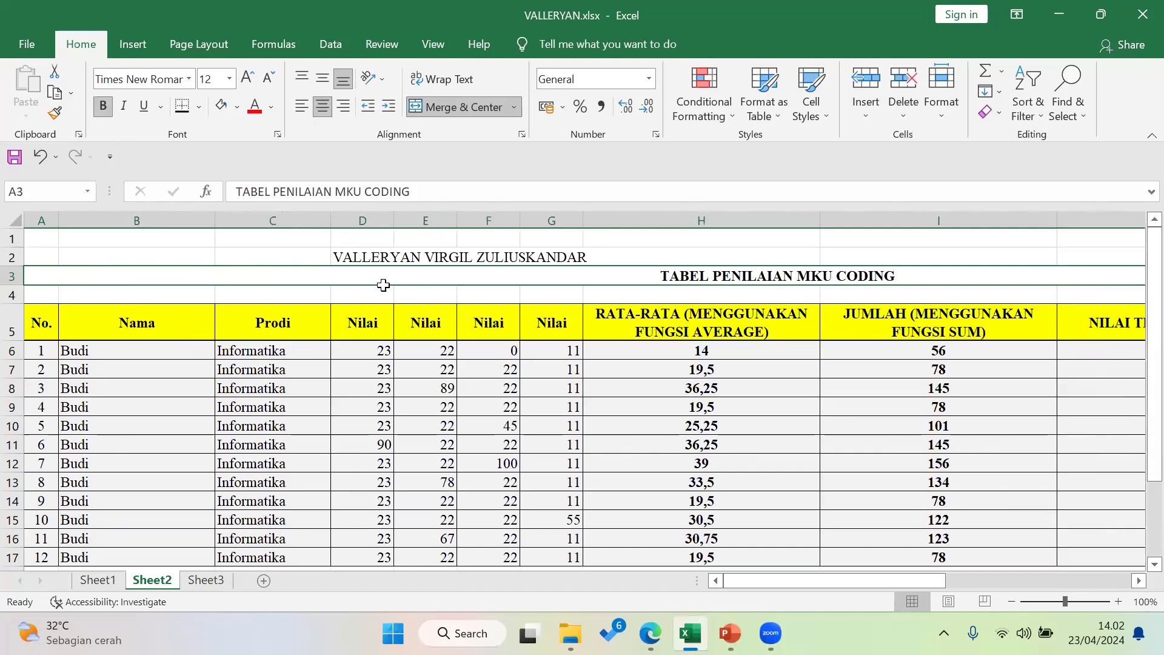
key("Up")
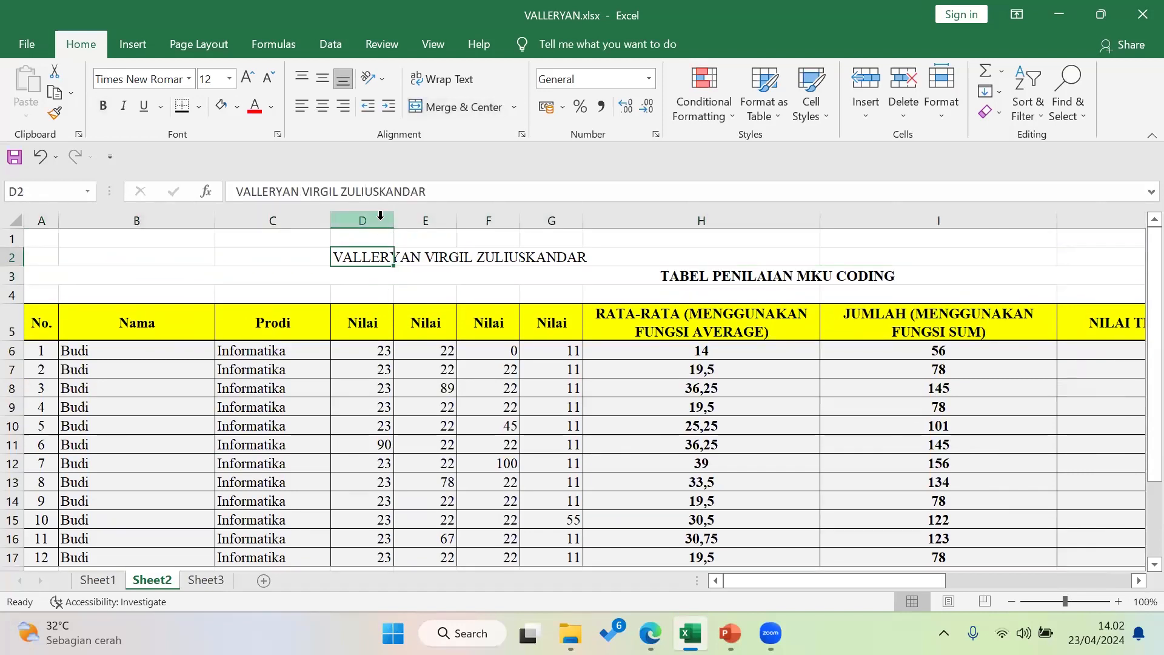
Put the word AYAM in E2, then reselect the name cell D2
left_click(429, 259)
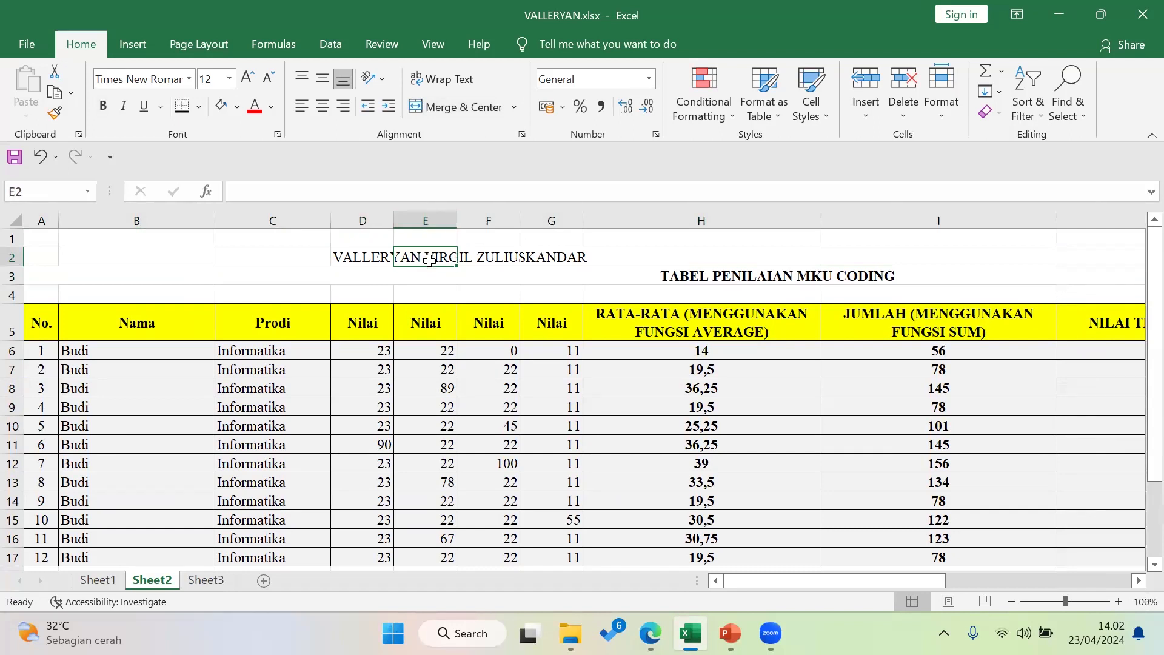
type("AYAM HO")
key("BackSpace")
key("BackSpace")
key("Return")
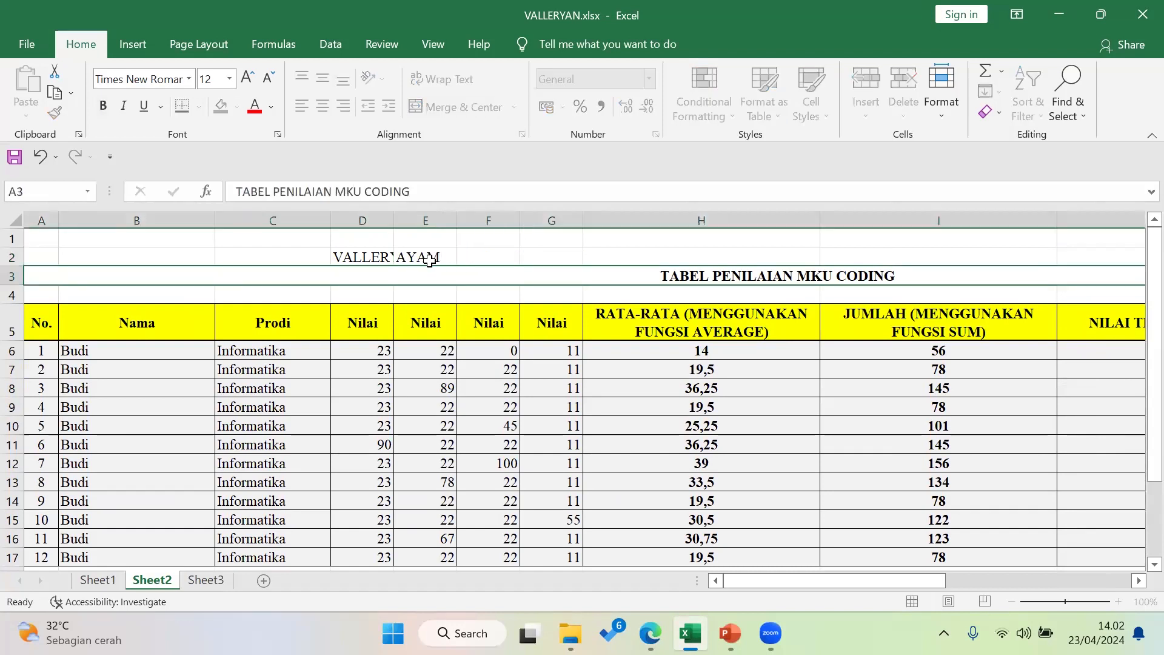
left_click(378, 260)
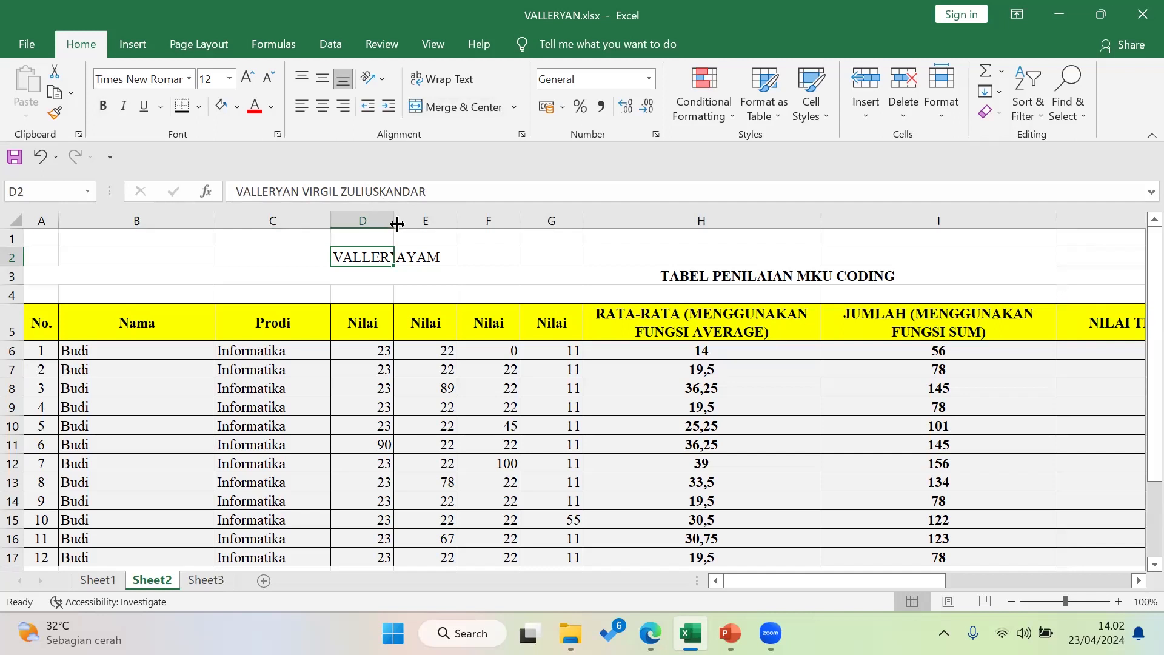
left_click_drag(397, 224, 672, 222)
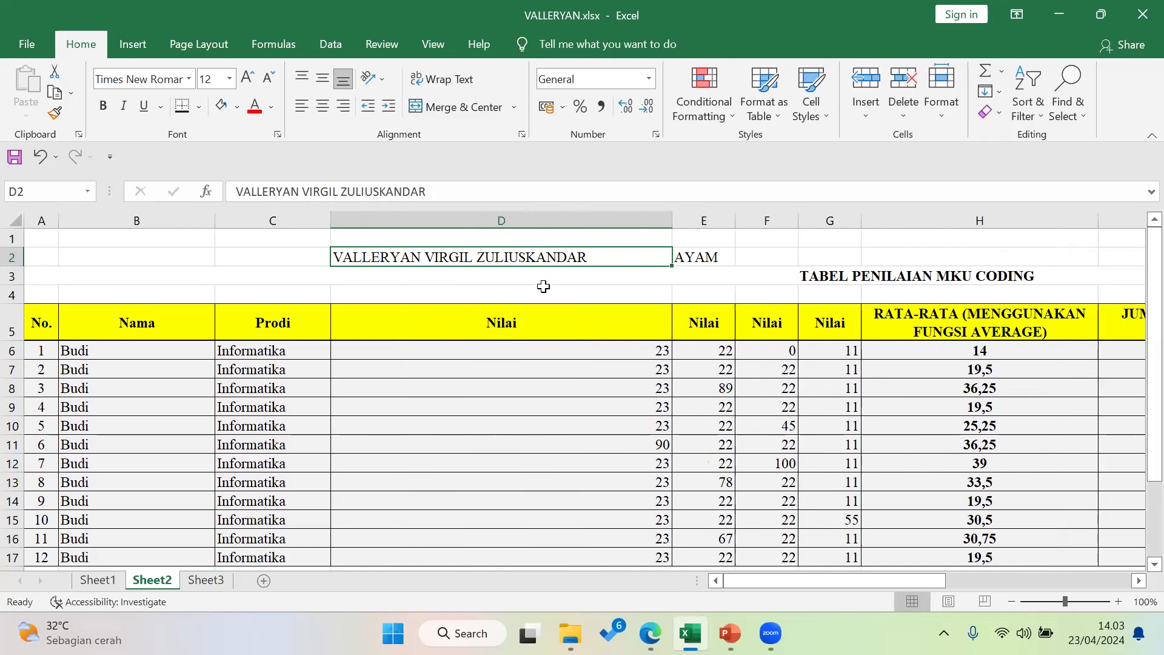
scroll(543, 286, "down", 2)
scroll(538, 282, "up", 1)
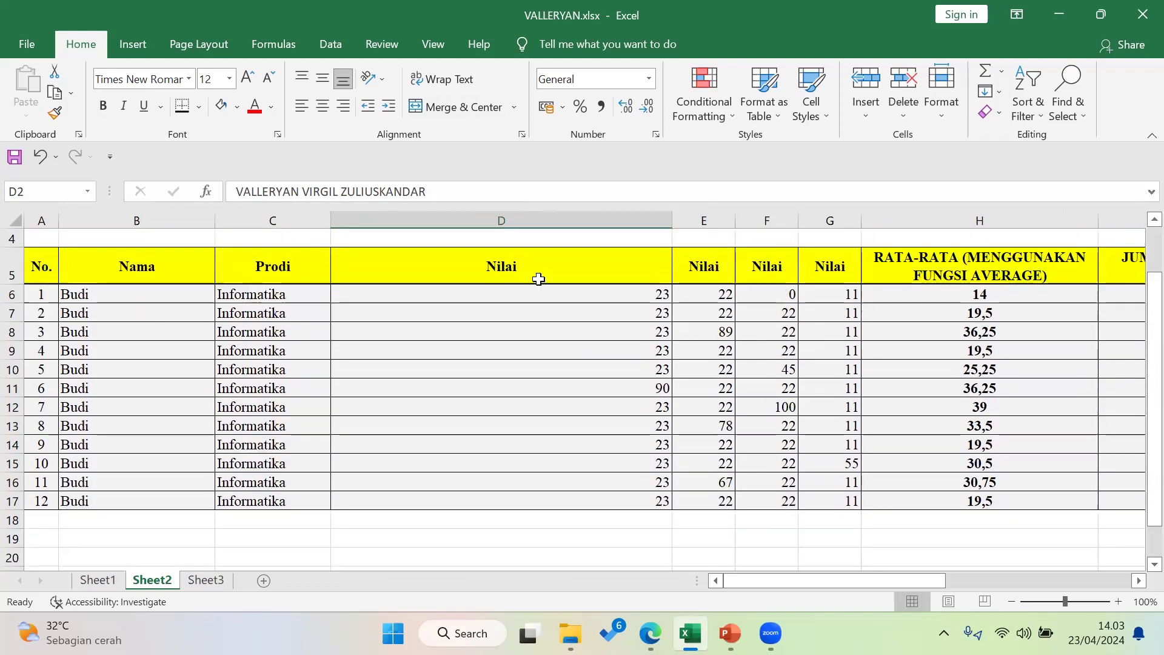
left_click_drag(536, 296, 531, 494)
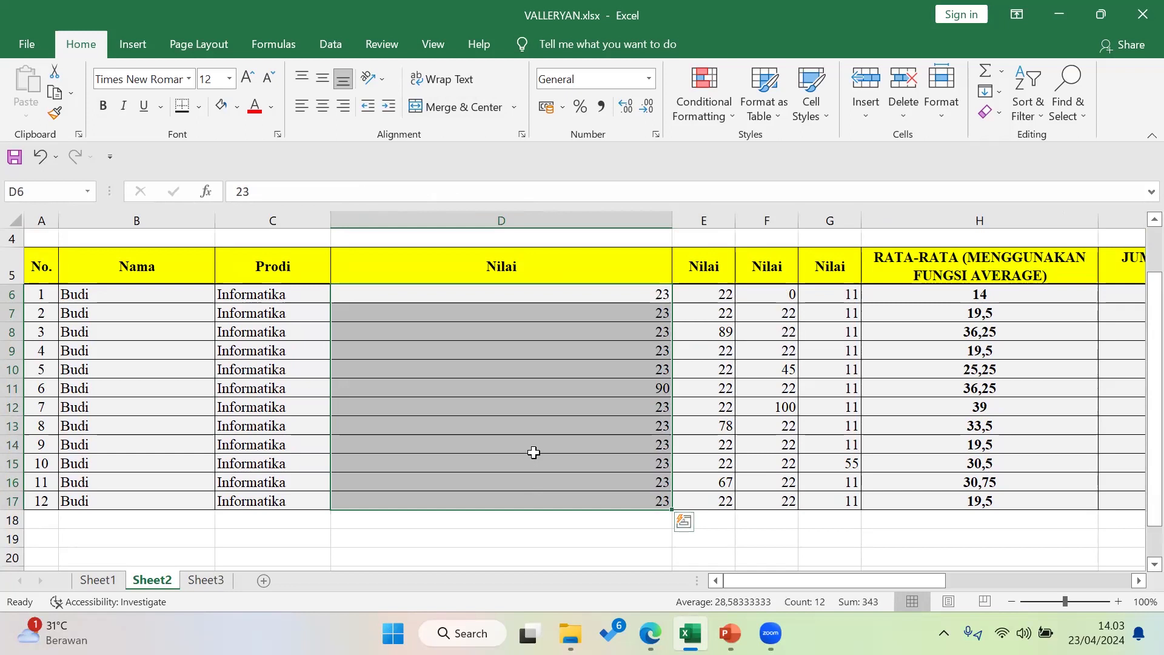
scroll(533, 452, "up", 1)
left_click(567, 251)
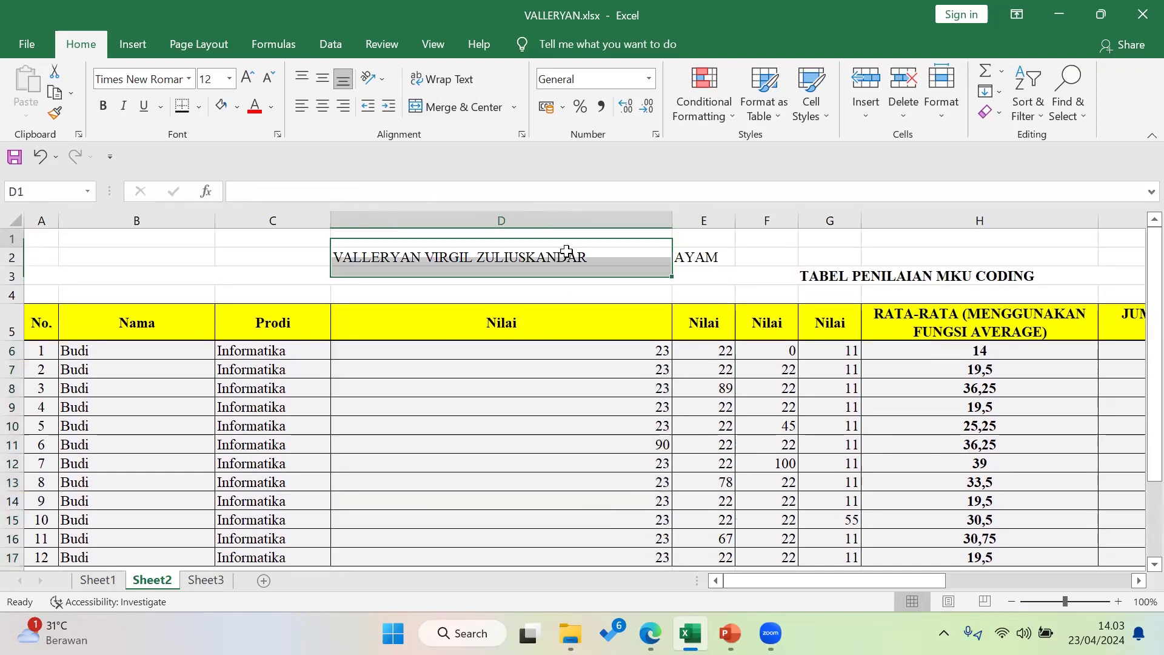
left_click(567, 261)
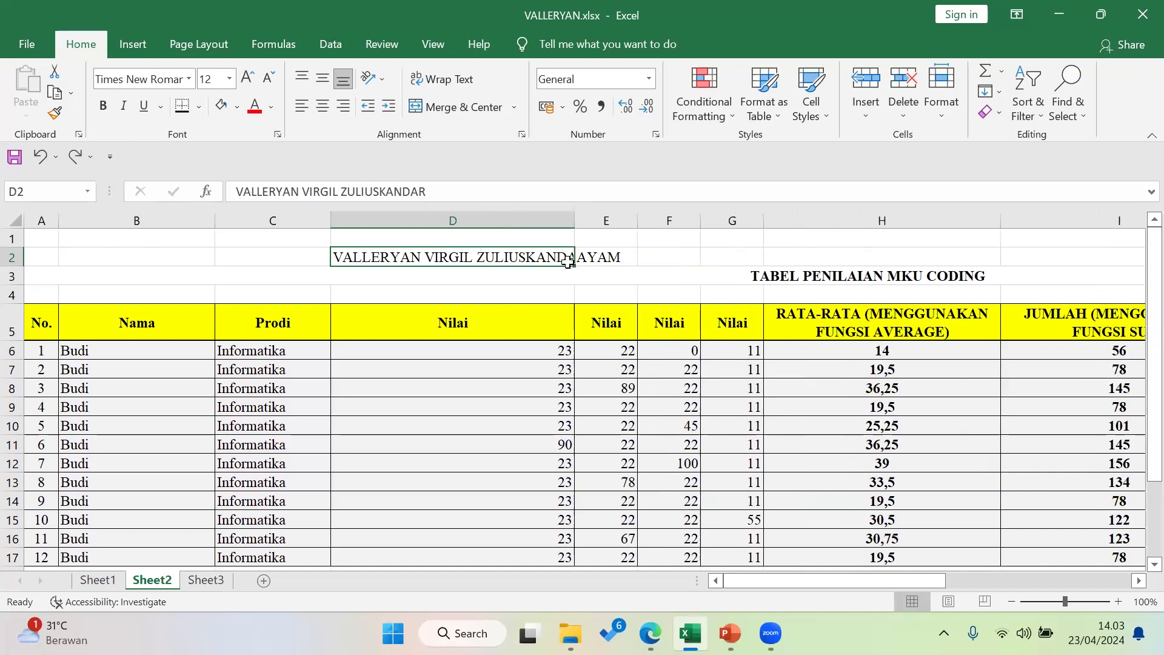
scroll(564, 262, "down", 1, "ctrl")
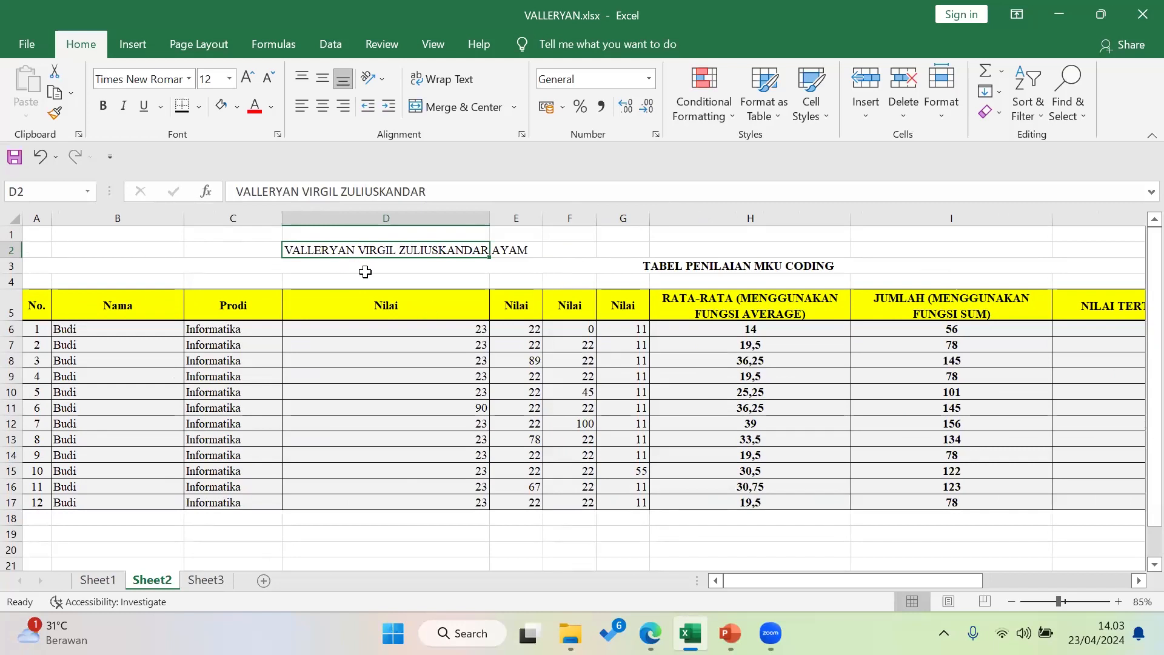
scroll(365, 272, "up", 1, "ctrl")
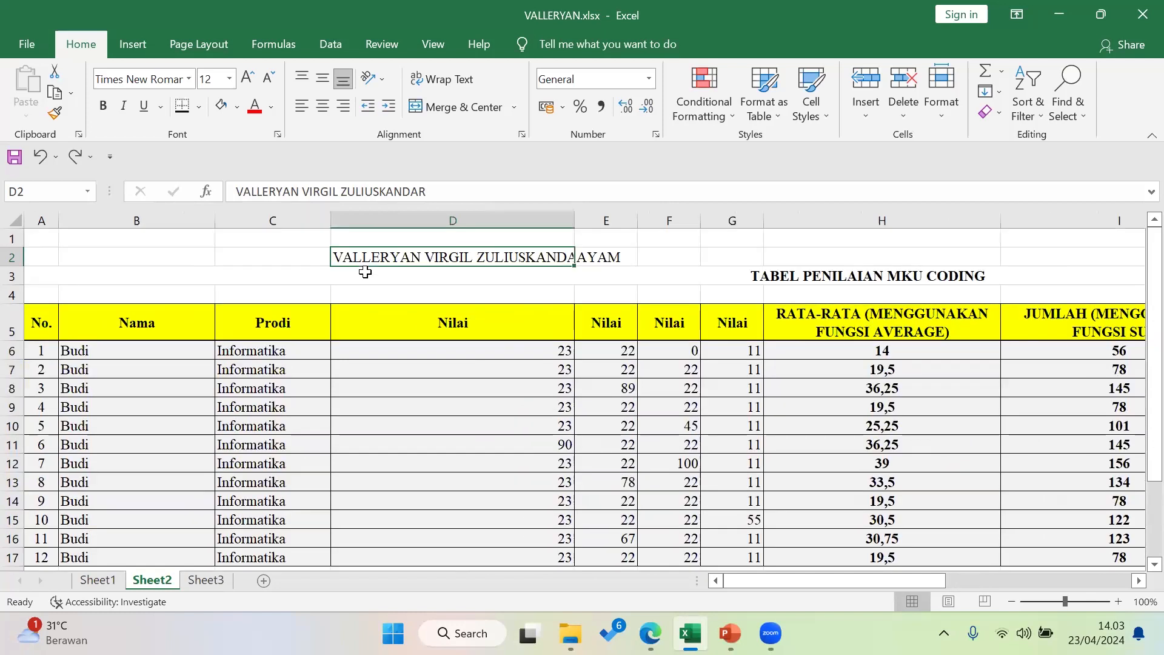
key("ctrl+z")
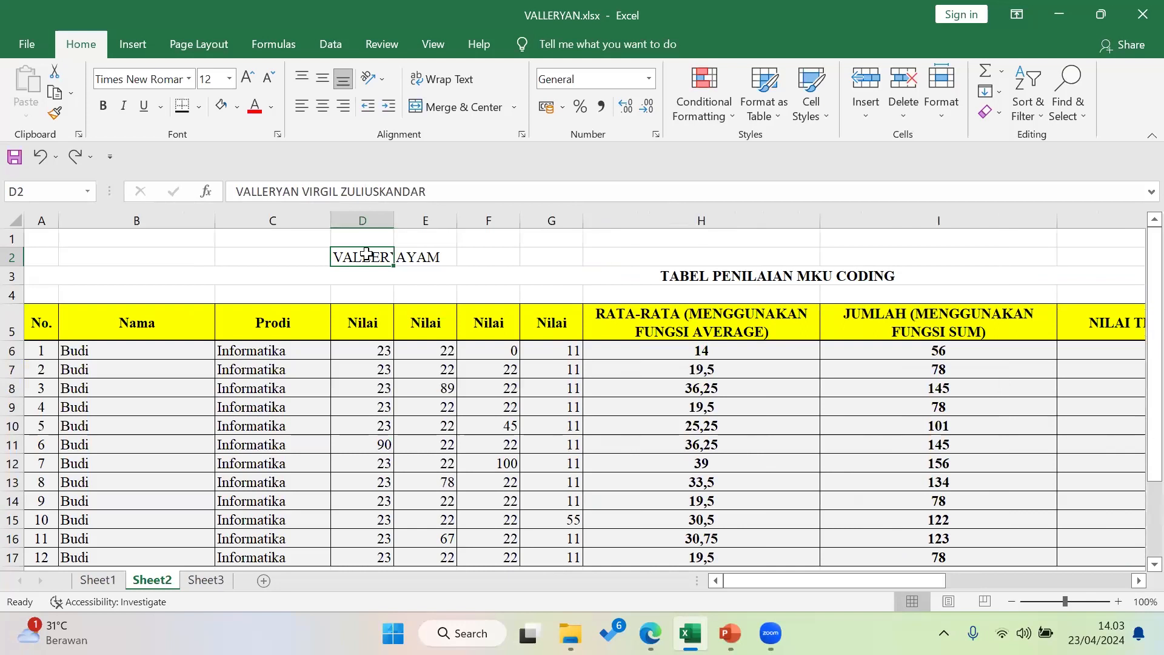
left_click_drag(392, 255, 645, 254)
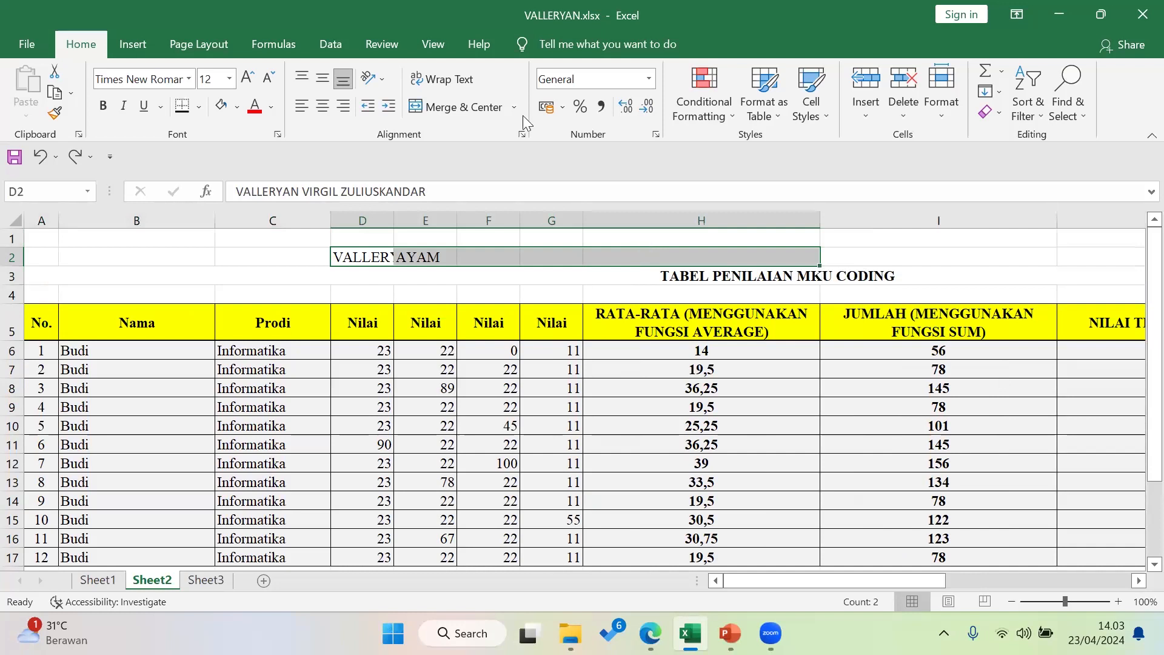
Merge and centre D2:H2, accepting the warning so only the name remains
left_click(449, 108)
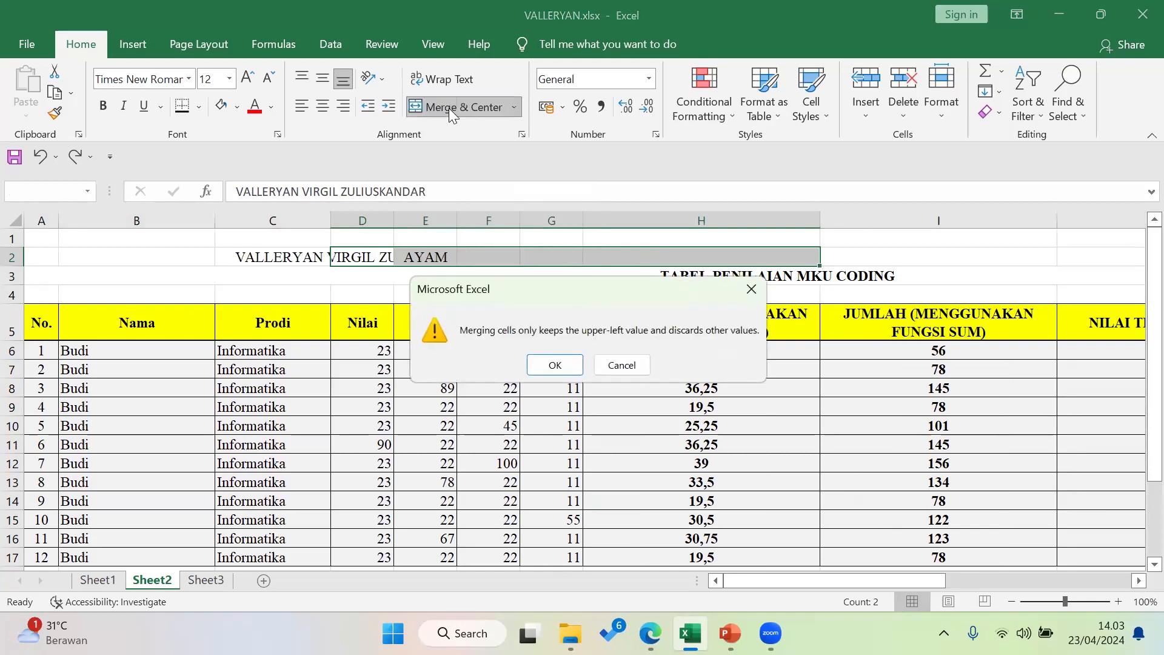
left_click(551, 364)
left_click(534, 294)
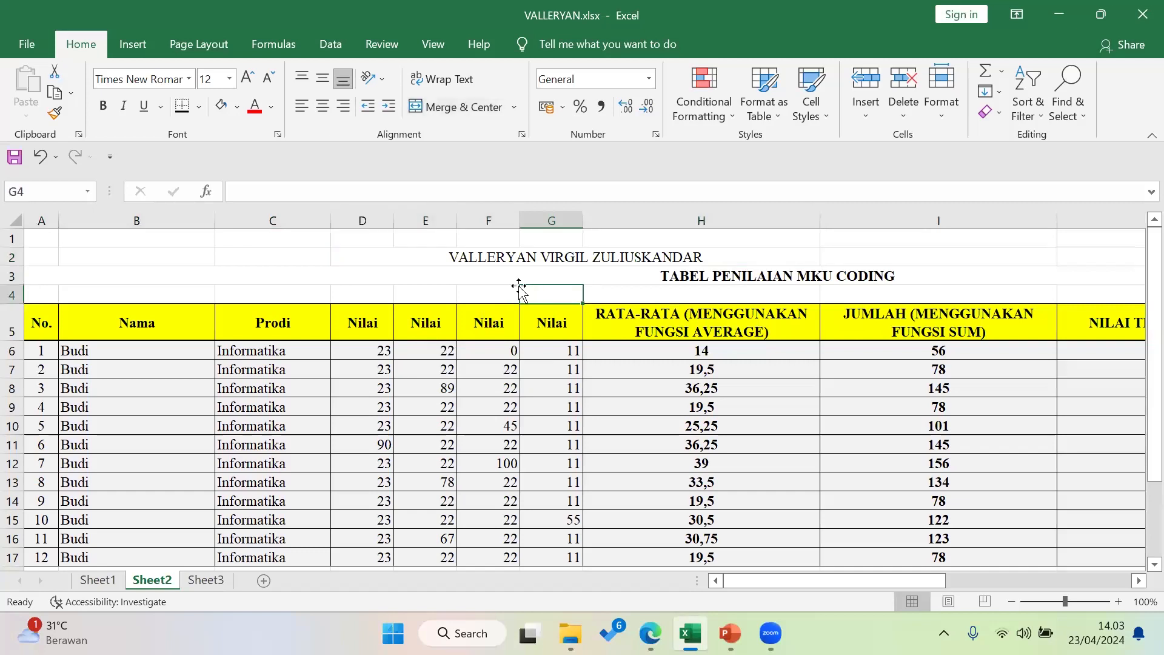
left_click(523, 256)
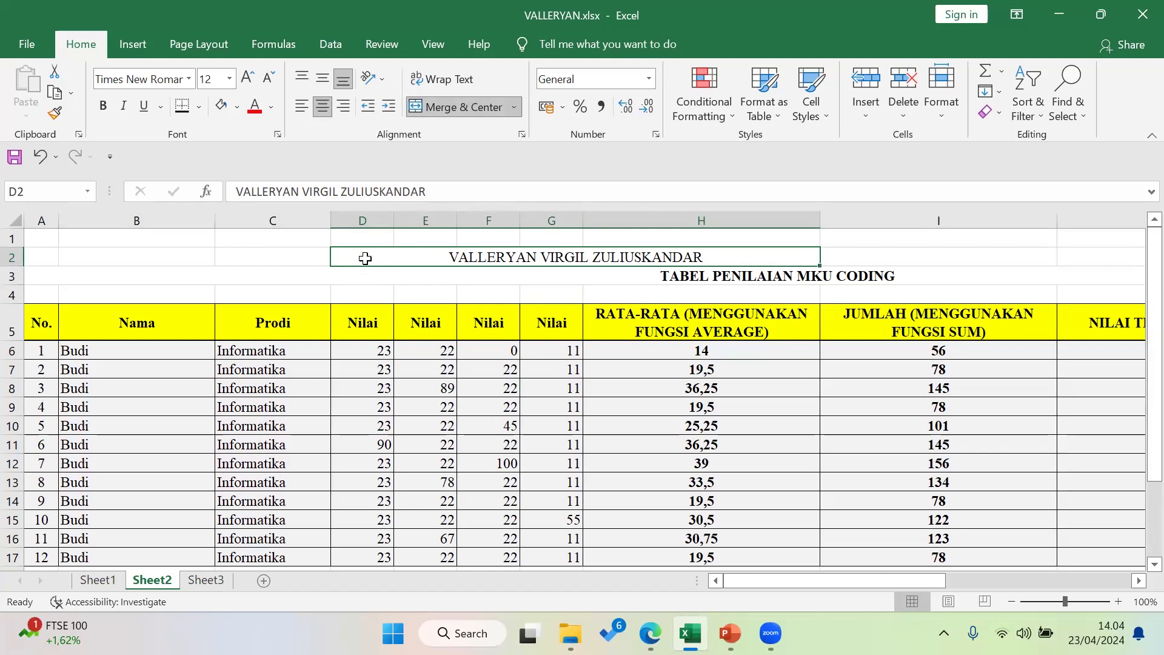
Merge the student's name across A2:K2, centred, and make it bold
scroll(425, 306, "down", 1, "ctrl")
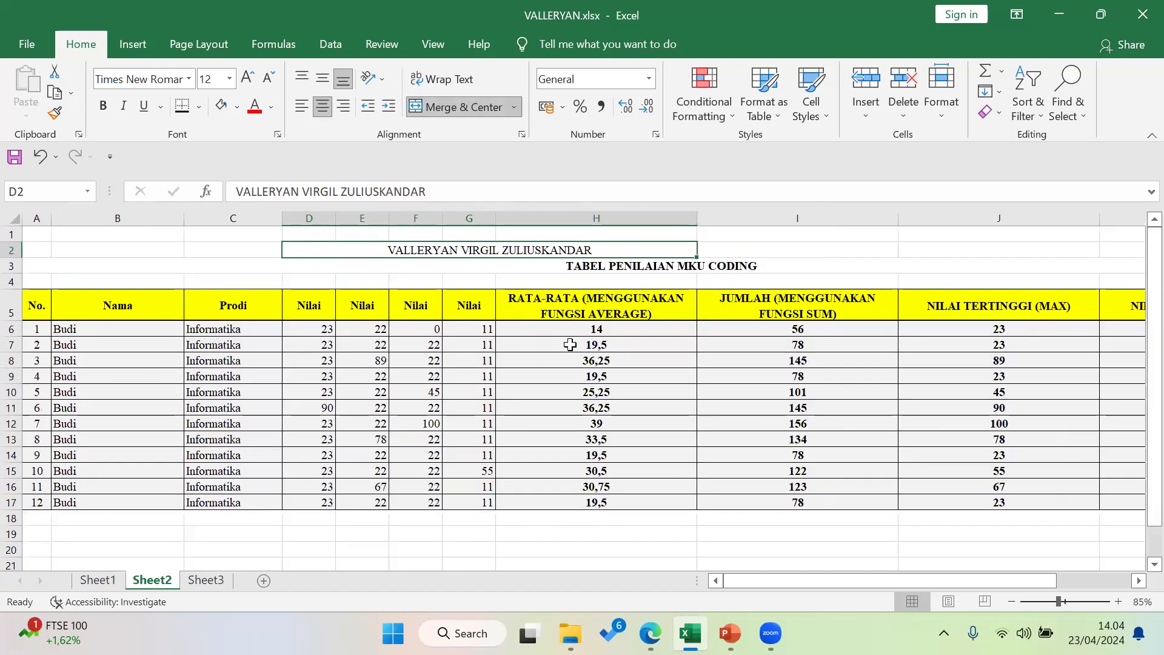
scroll(586, 345, "down", 1, "ctrl")
left_click_drag(910, 242, 25, 242)
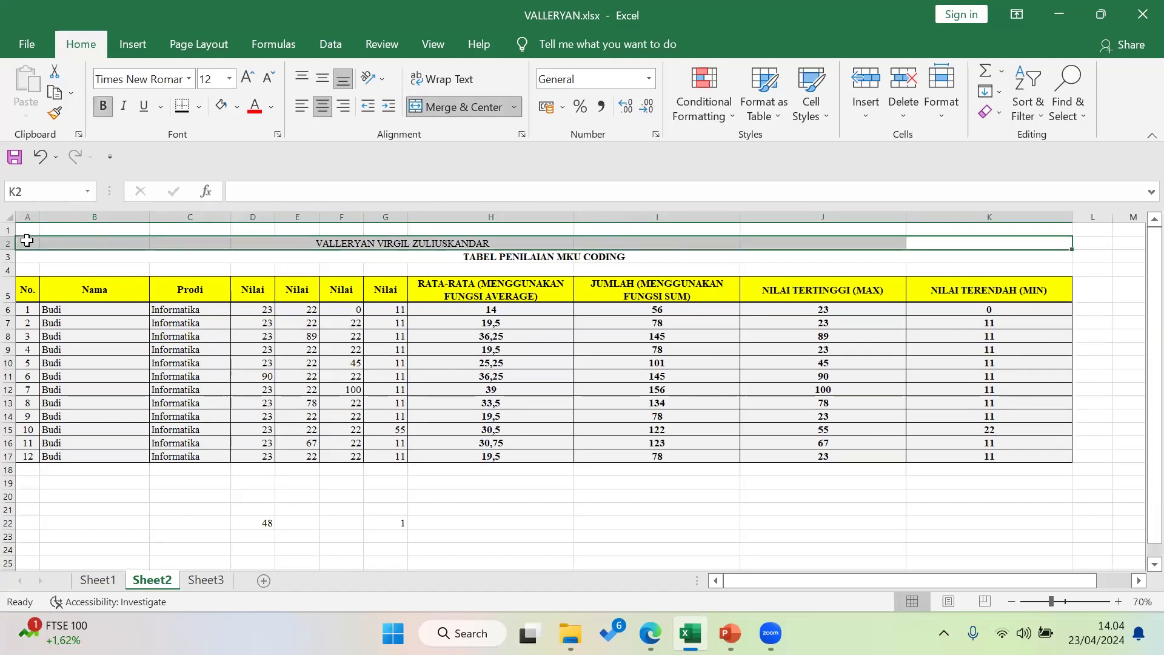
left_click(449, 110)
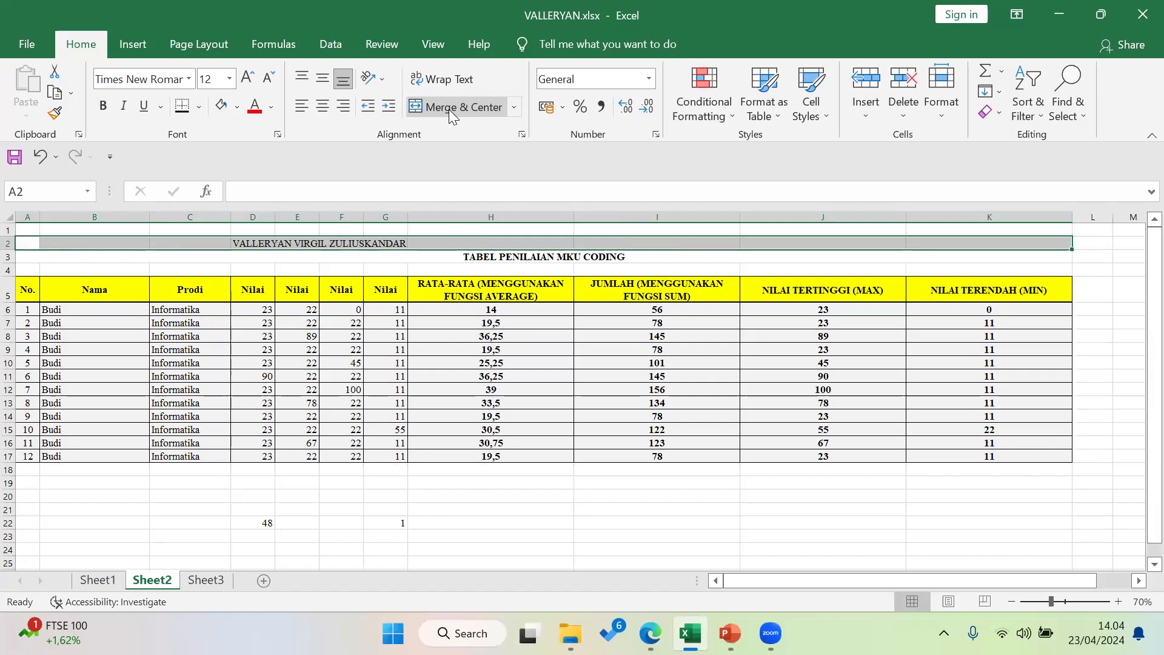
left_click(449, 109)
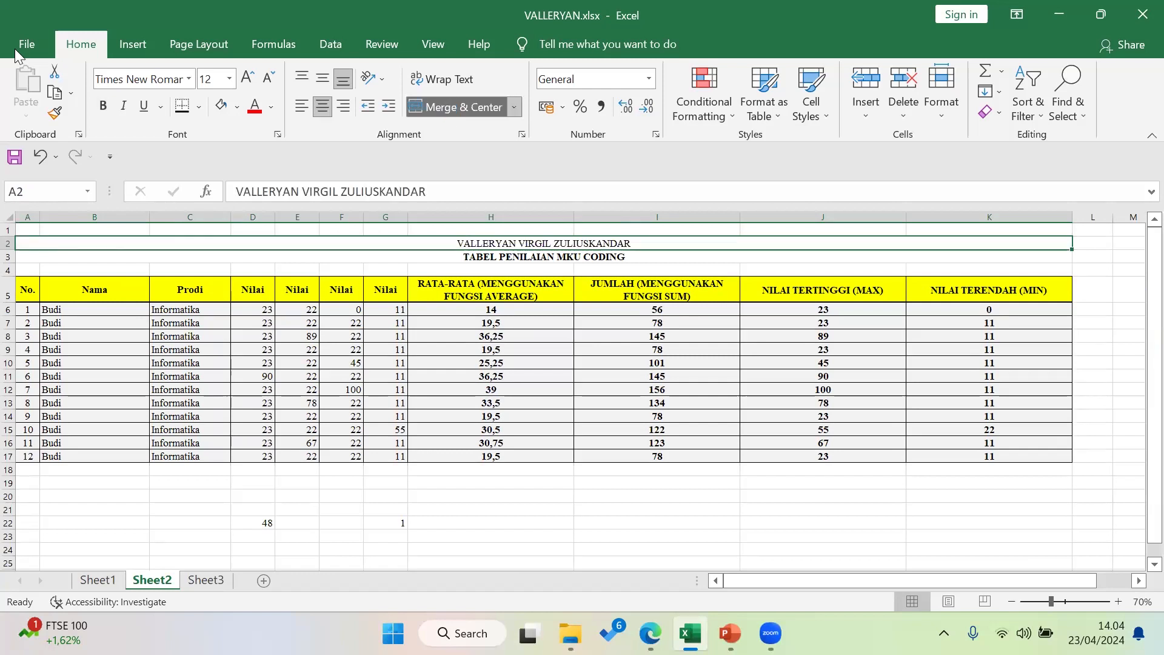
left_click(102, 107)
Check the SUM formula in I11, then try left, right and centre alignment on the name title
left_click(690, 377)
left_click(633, 243)
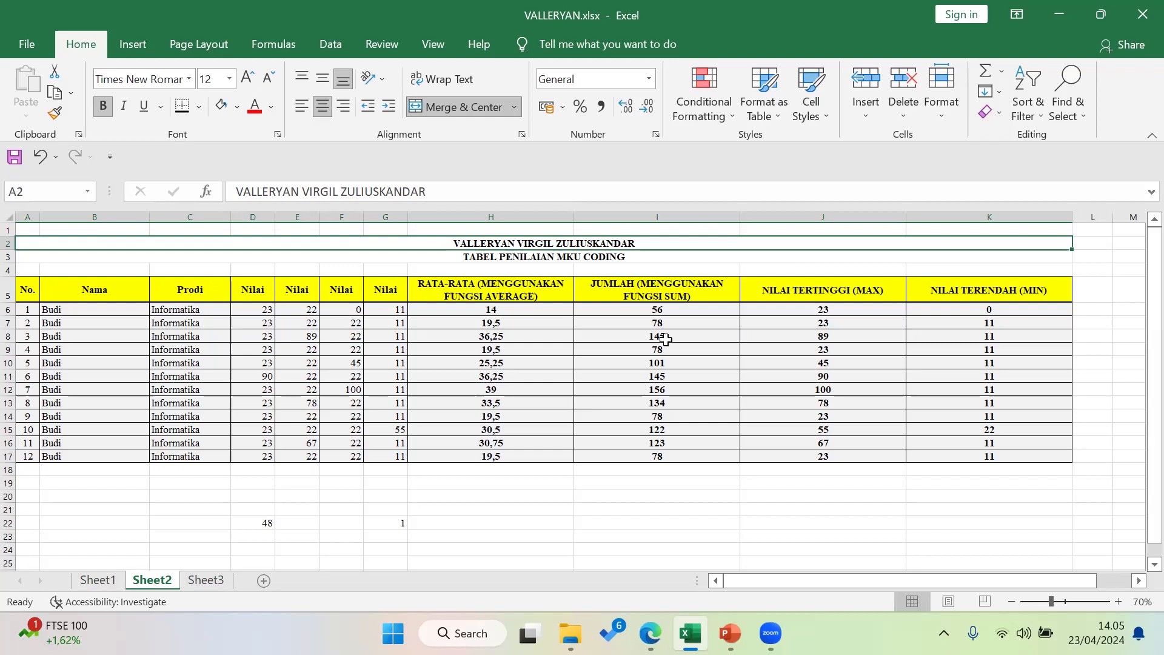
left_click(301, 106)
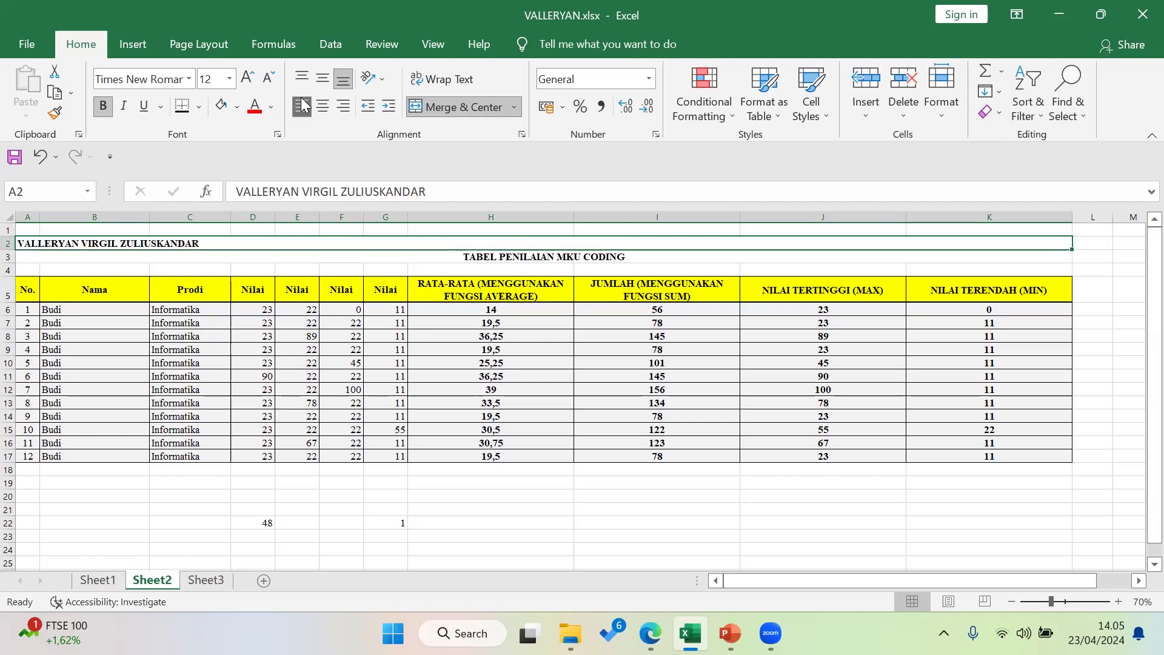
left_click(344, 106)
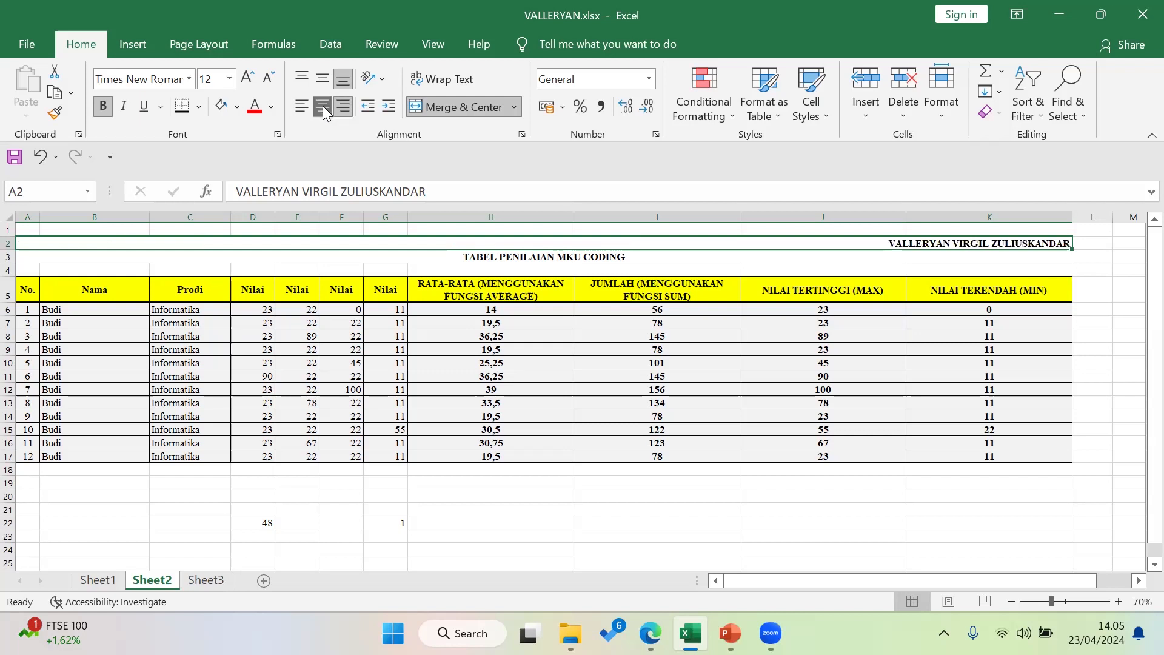
left_click(322, 106)
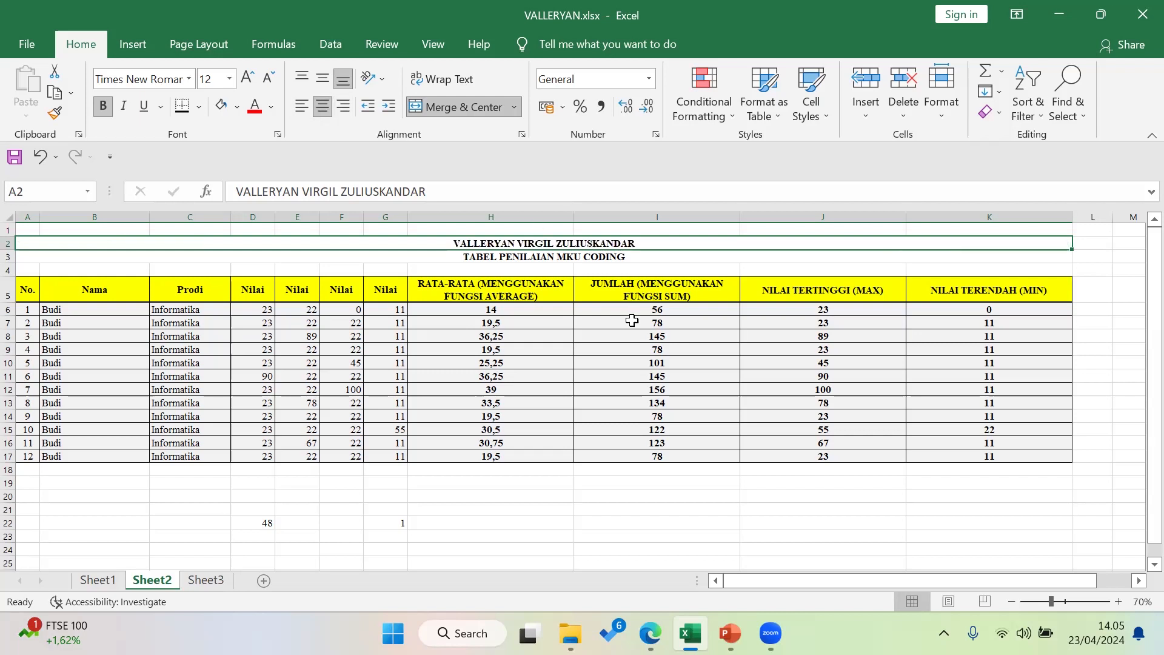
scroll(637, 337, "up", 1, "ctrl")
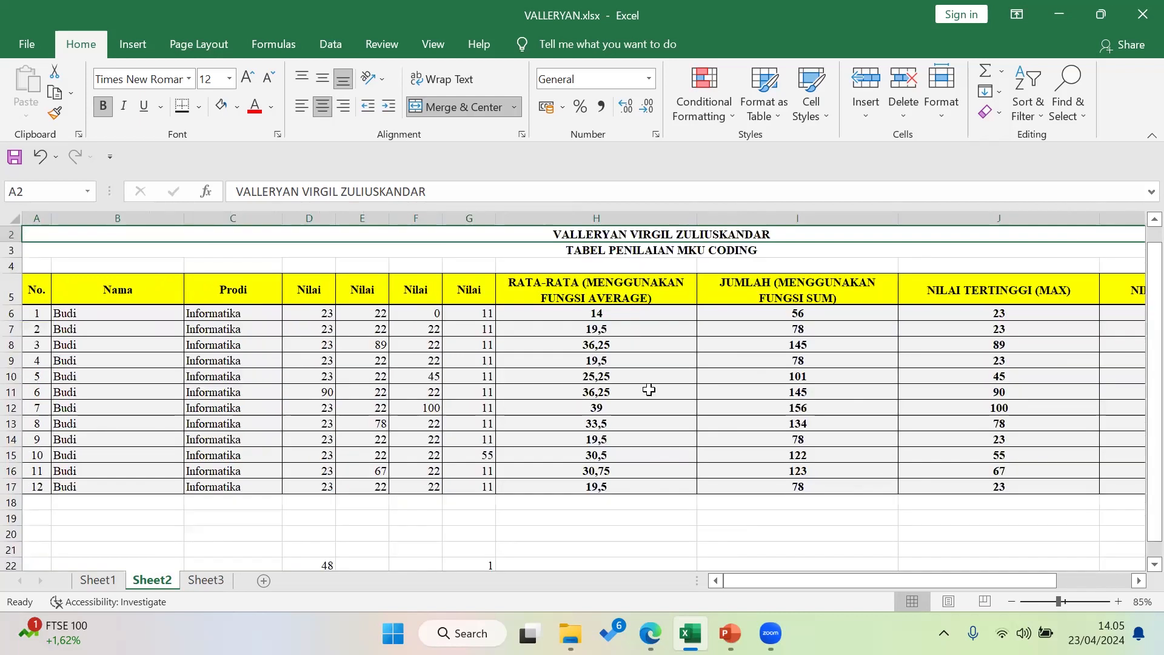
left_click(729, 632)
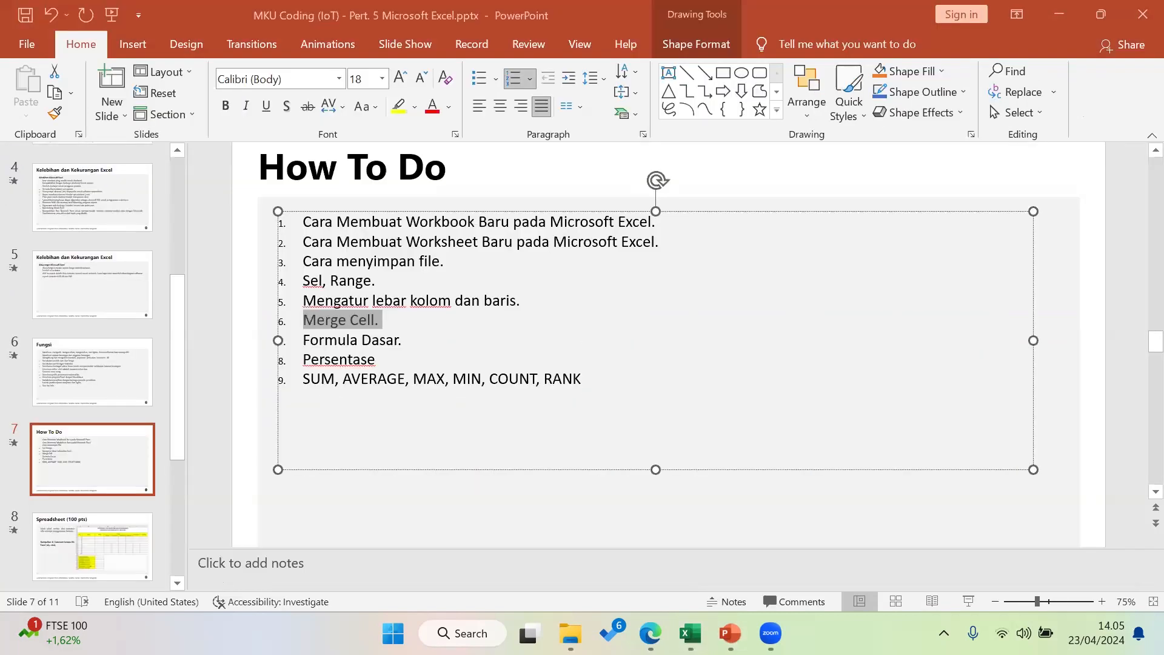
triple_click(339, 339)
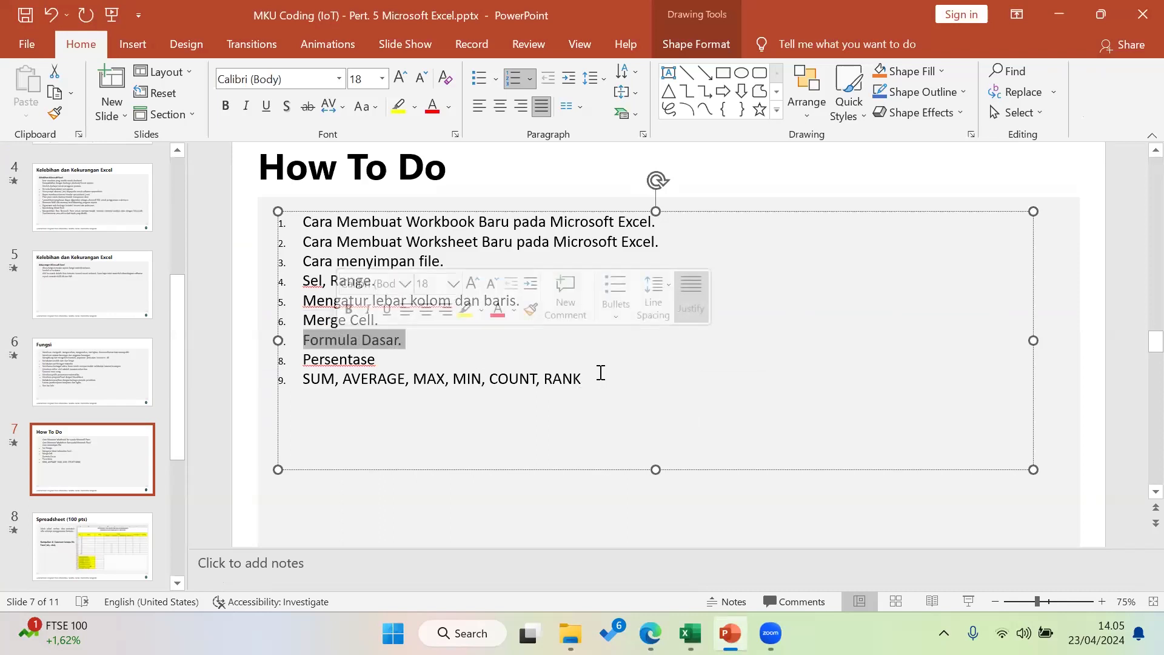
left_click_drag(600, 376, 319, 380)
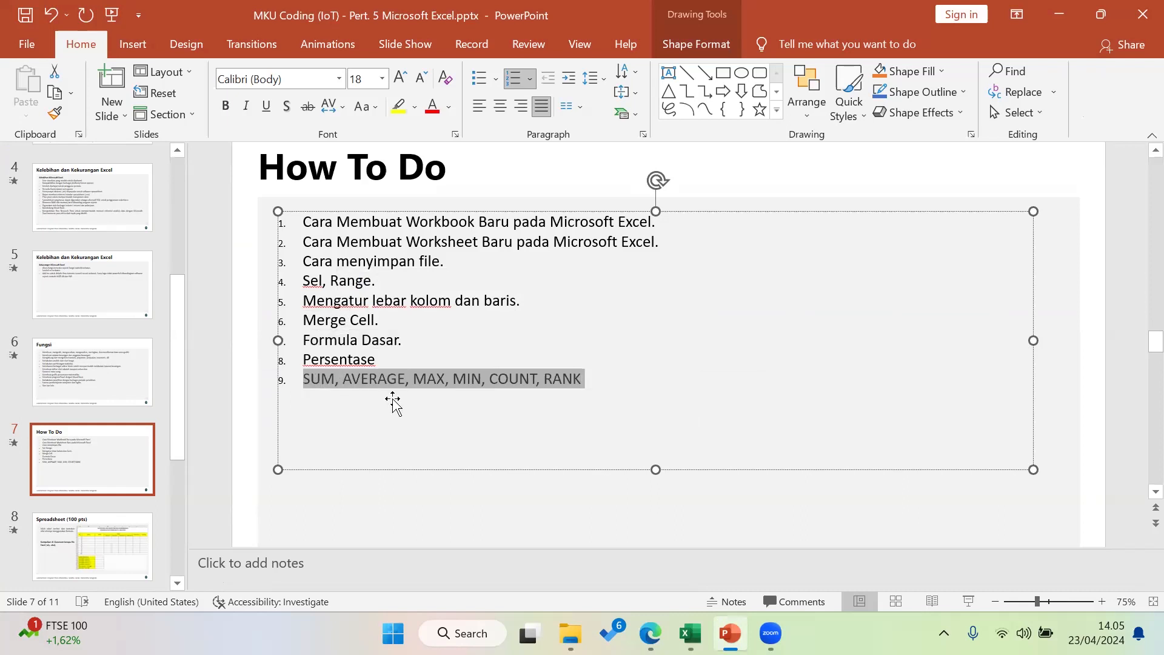
key("Escape")
left_click_drag(386, 416, 385, 418)
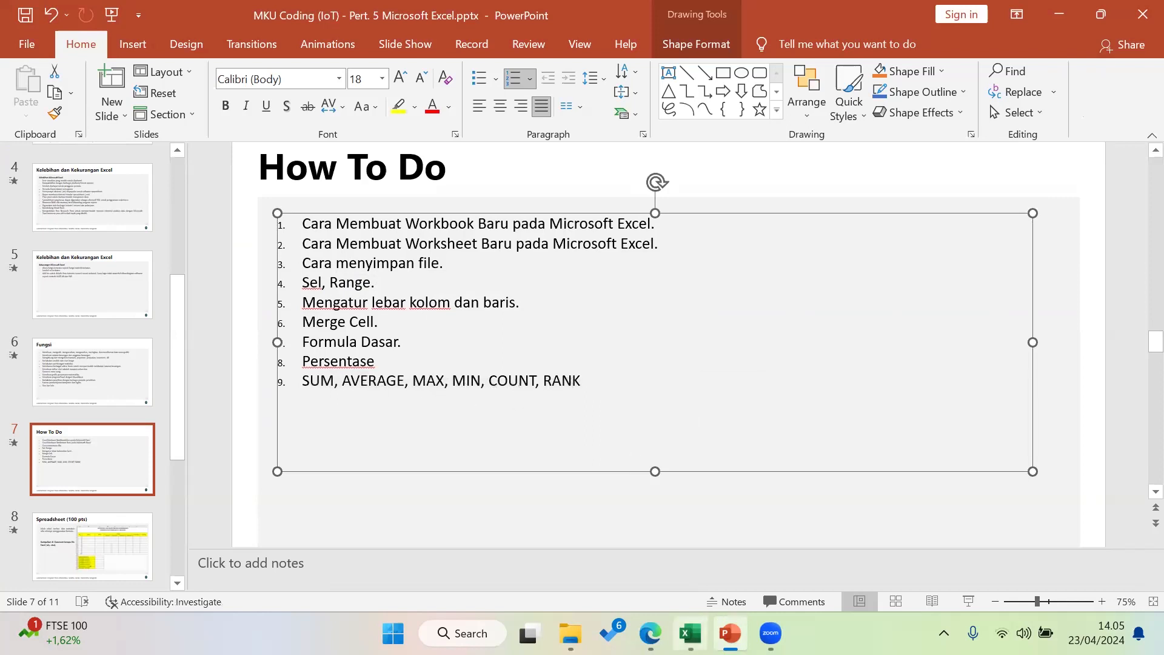
left_click(691, 633)
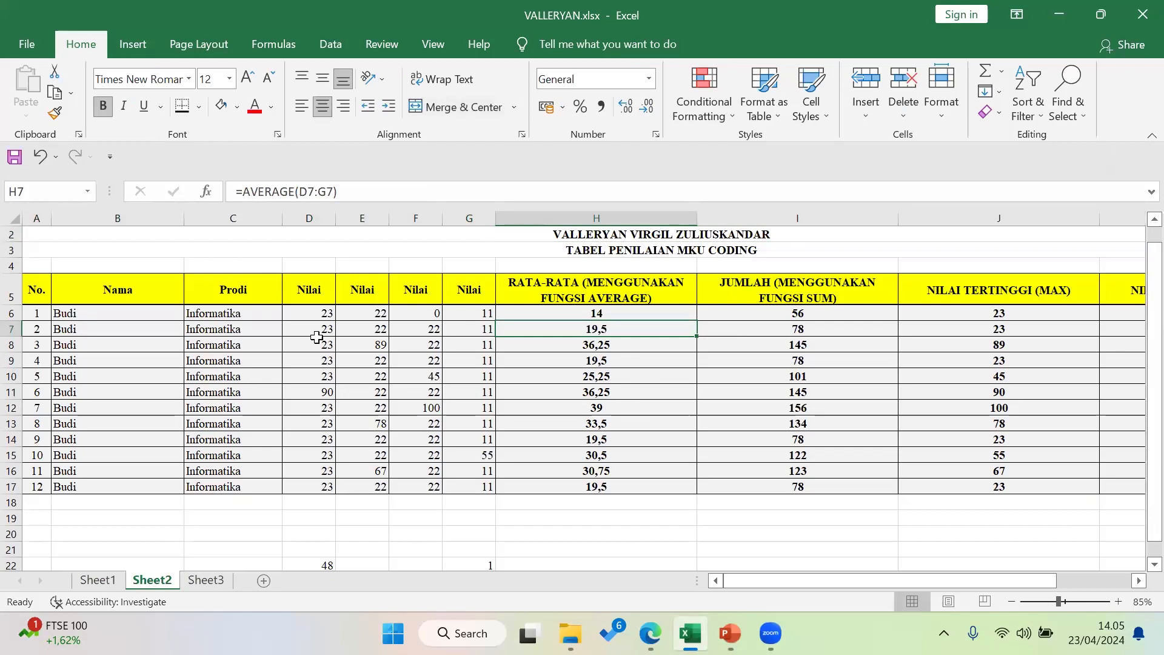
Point out the No., Nama, AVERAGE, SUM, MAX and MIN columns and the leftover row-22 values
left_click_drag(42, 290, 121, 486)
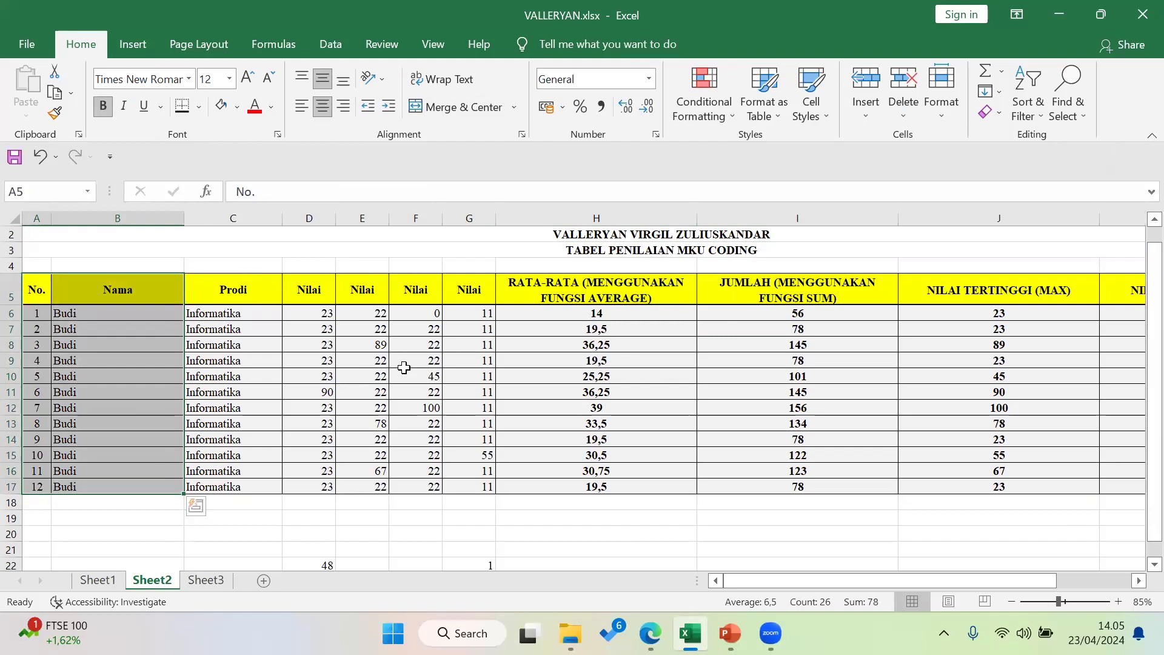
left_click(621, 286)
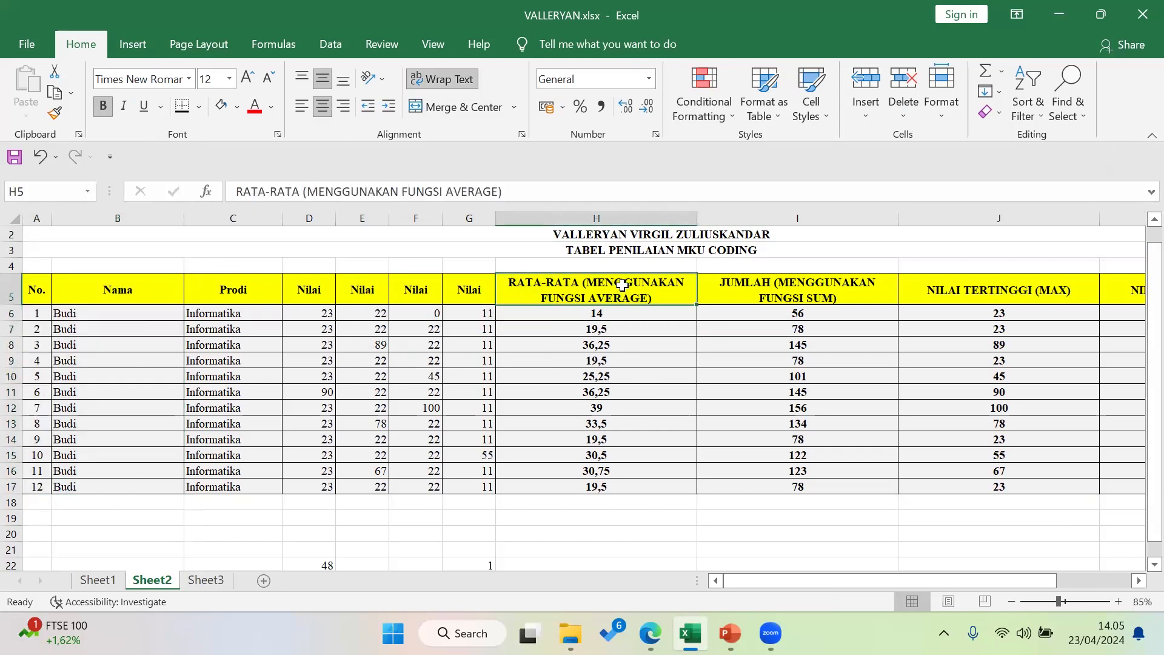
left_click(759, 292)
left_click_drag(879, 581, 953, 581)
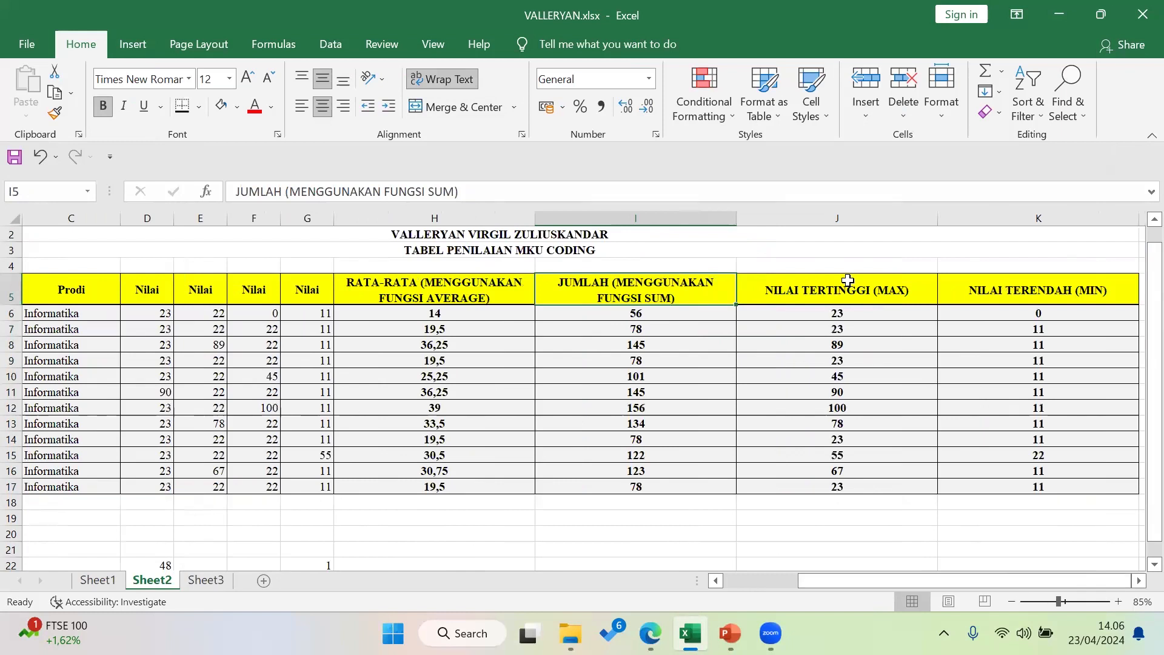
left_click(861, 290)
left_click(1028, 287)
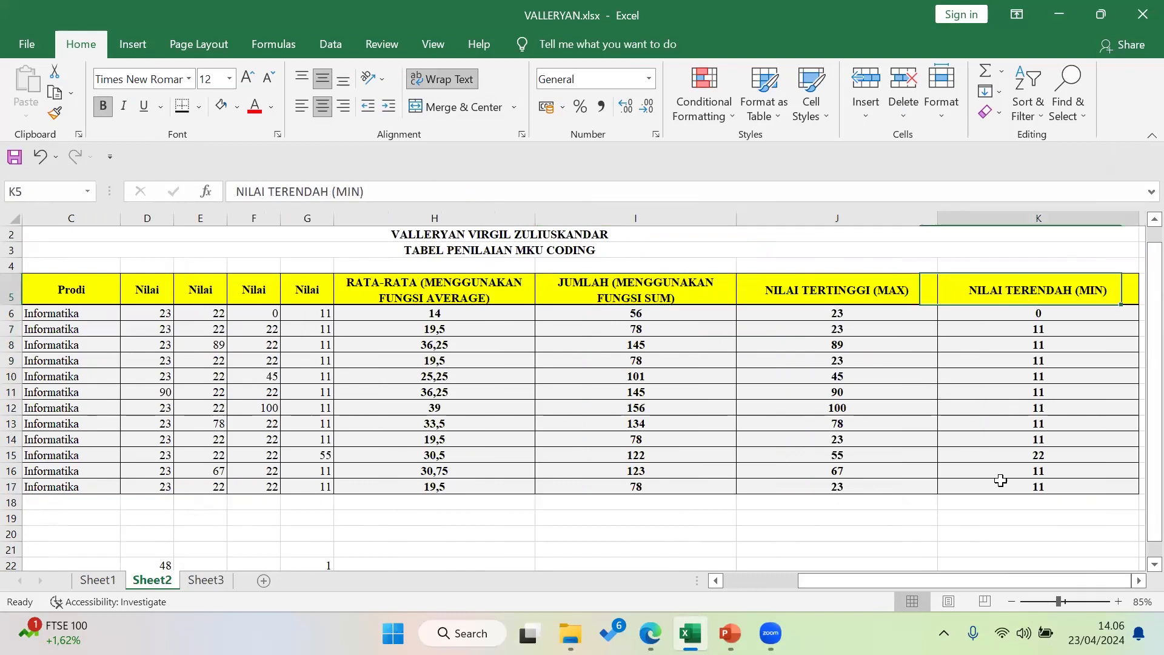
left_click_drag(962, 580, 888, 580)
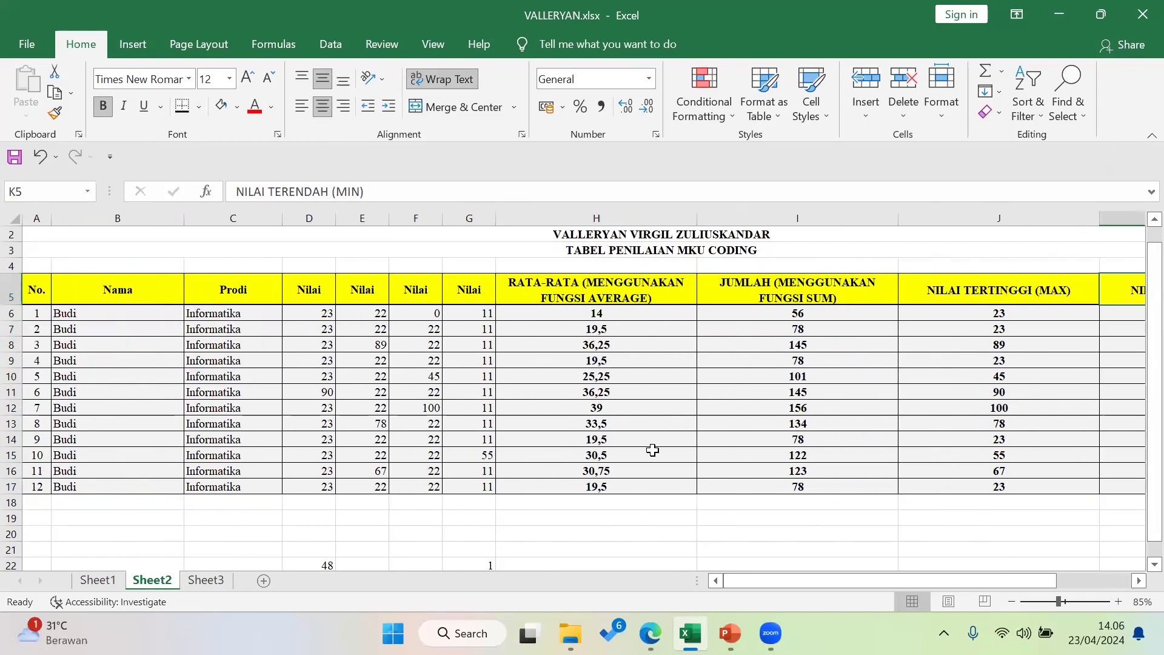
scroll(652, 450, "down", 1)
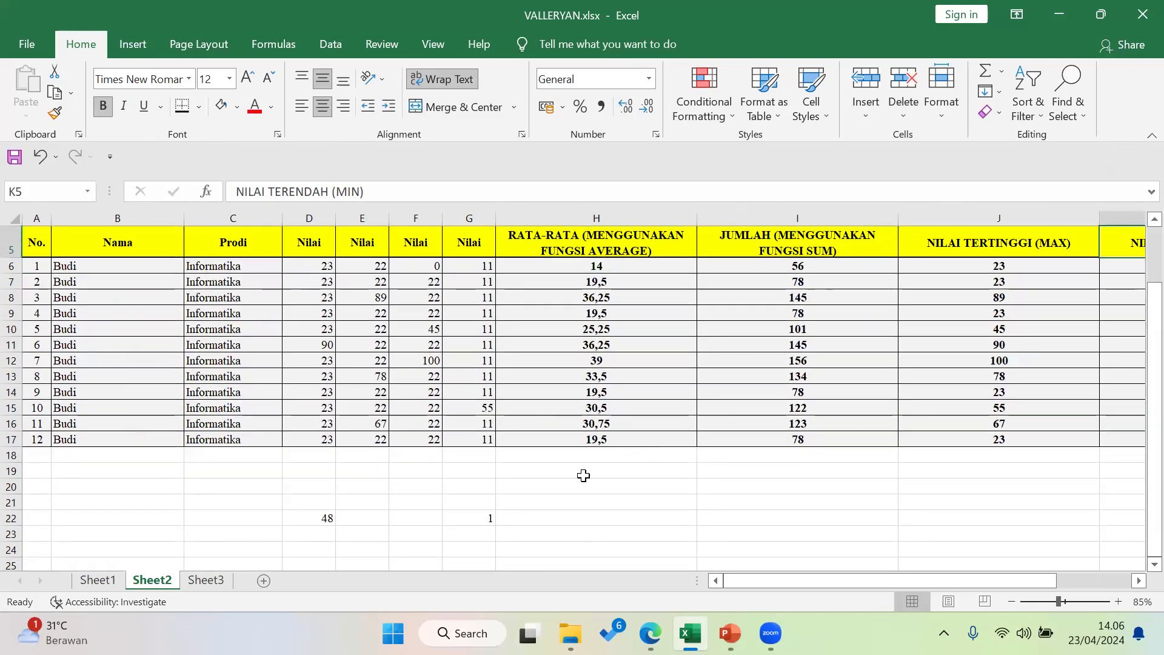
left_click_drag(477, 519, 308, 516)
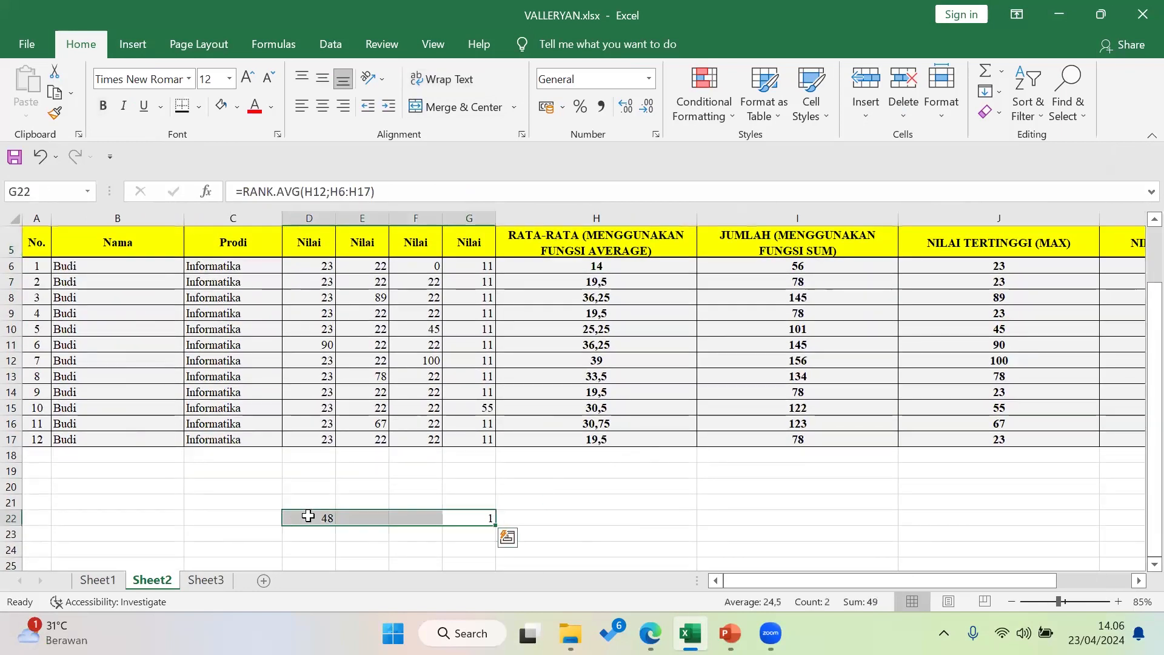
Delete rows 9 to 17 holding students 4 to 12
scroll(91, 449, "up", 2)
left_click(118, 391)
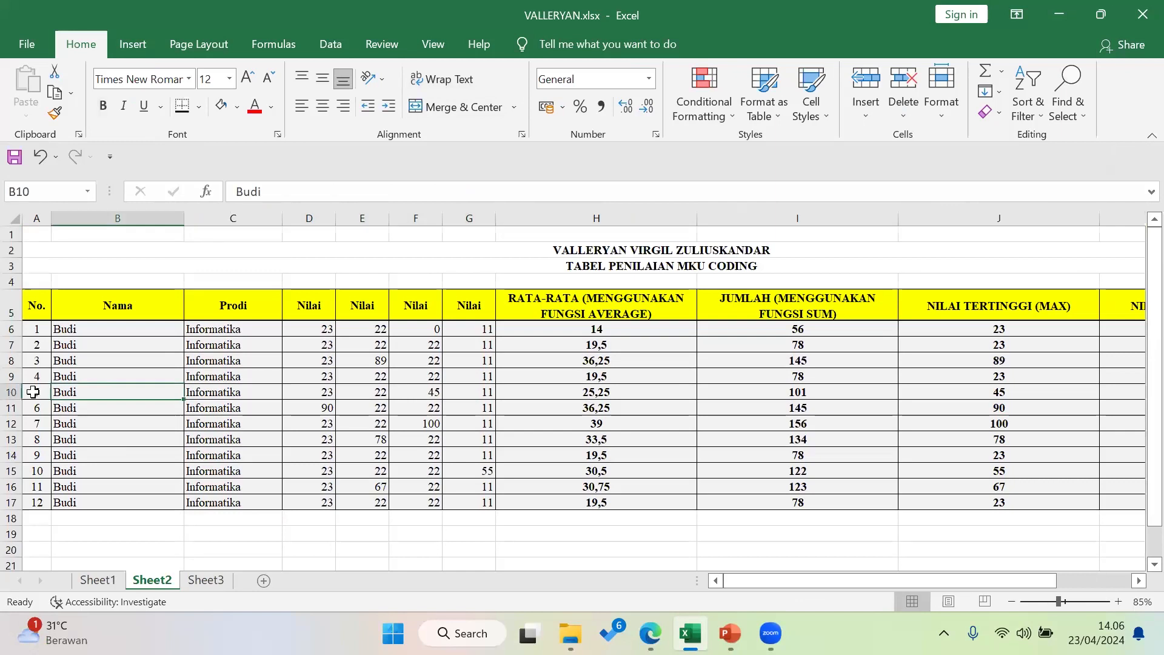
left_click_drag(12, 376, 12, 501)
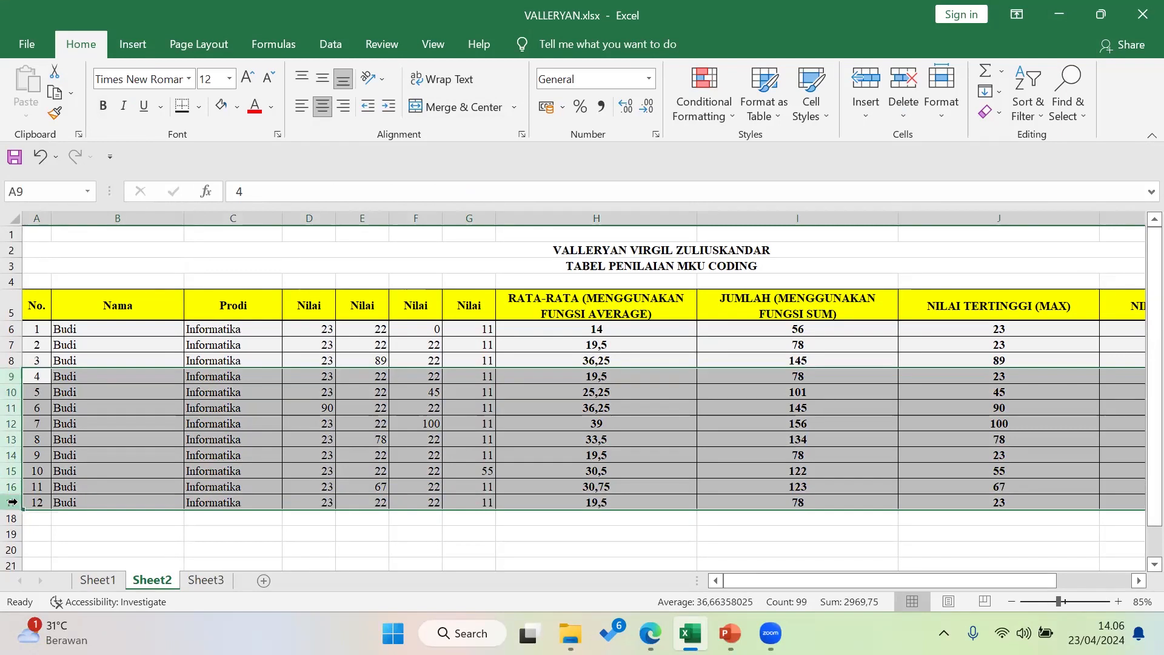
right_click(12, 502)
left_click(106, 378)
left_click(296, 438)
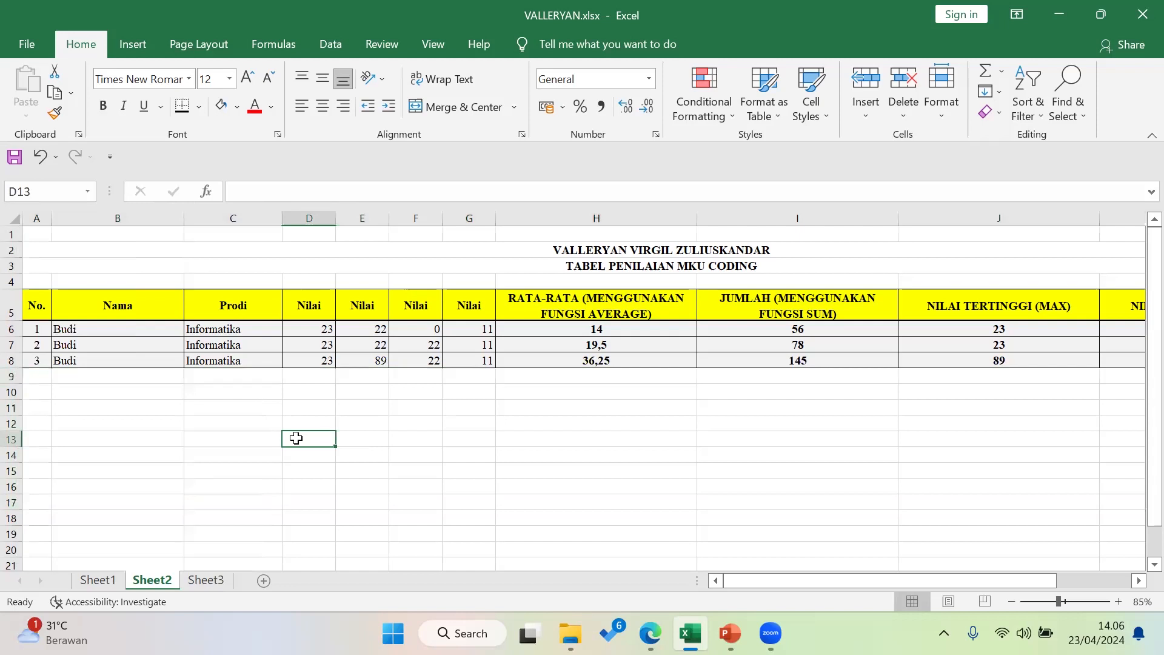
left_click(42, 308)
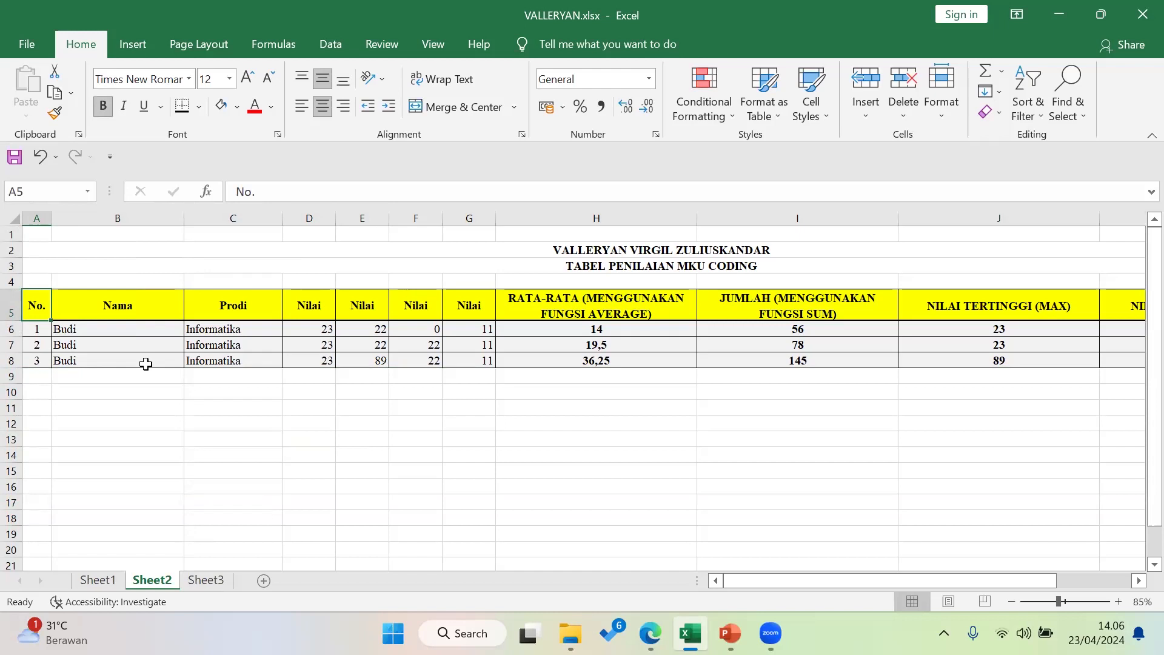
left_click(557, 300)
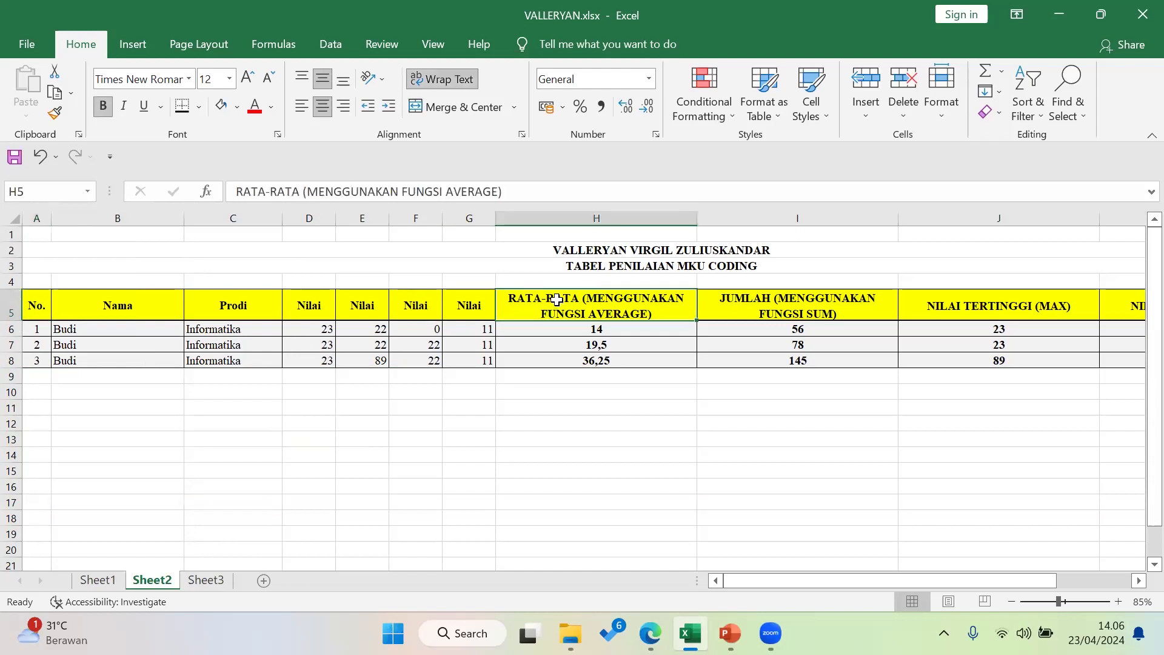
left_click(561, 343)
left_click_drag(37, 309, 201, 306)
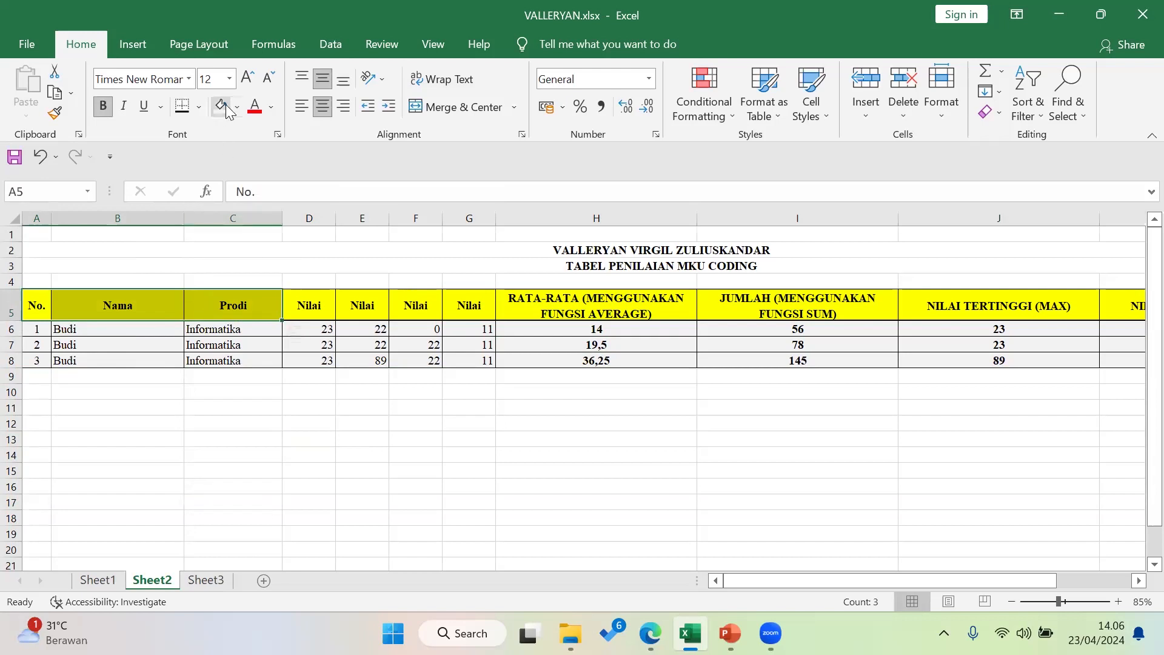
left_click(237, 112)
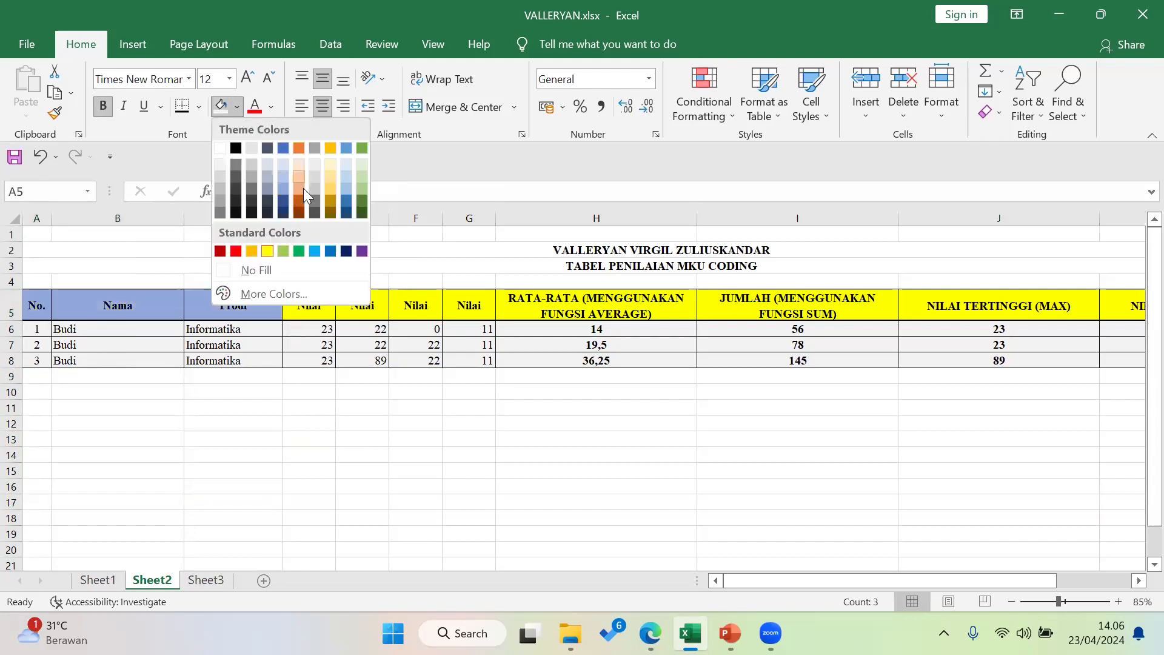
left_click(362, 188)
left_click(297, 438)
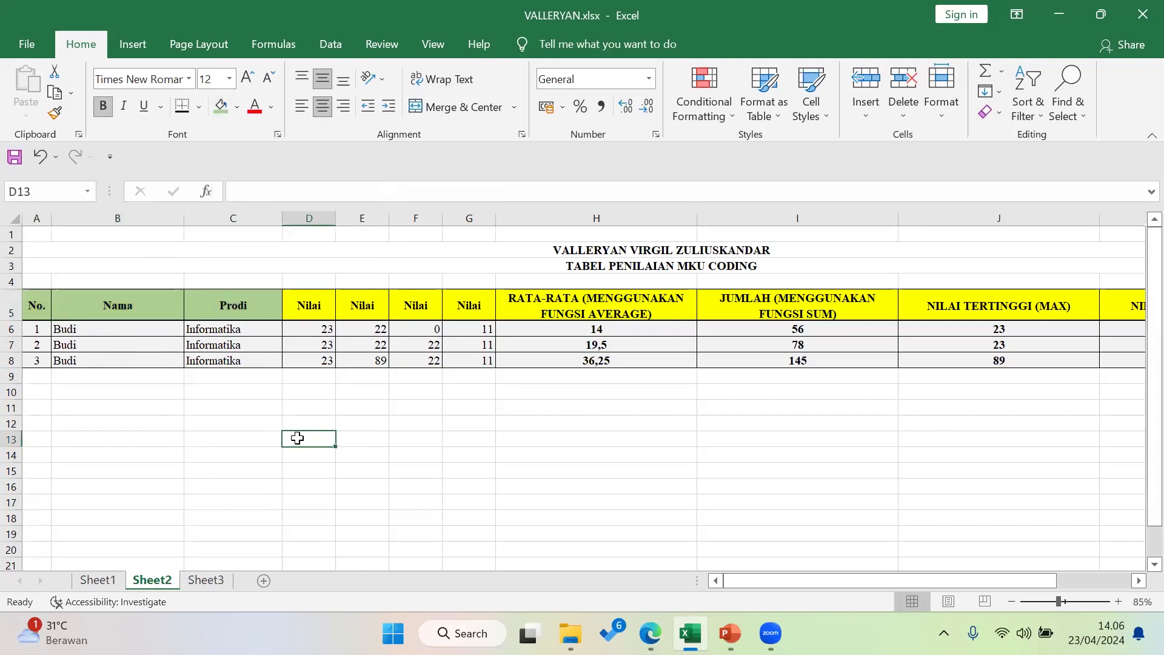
key("ctrl+z")
left_click(244, 306)
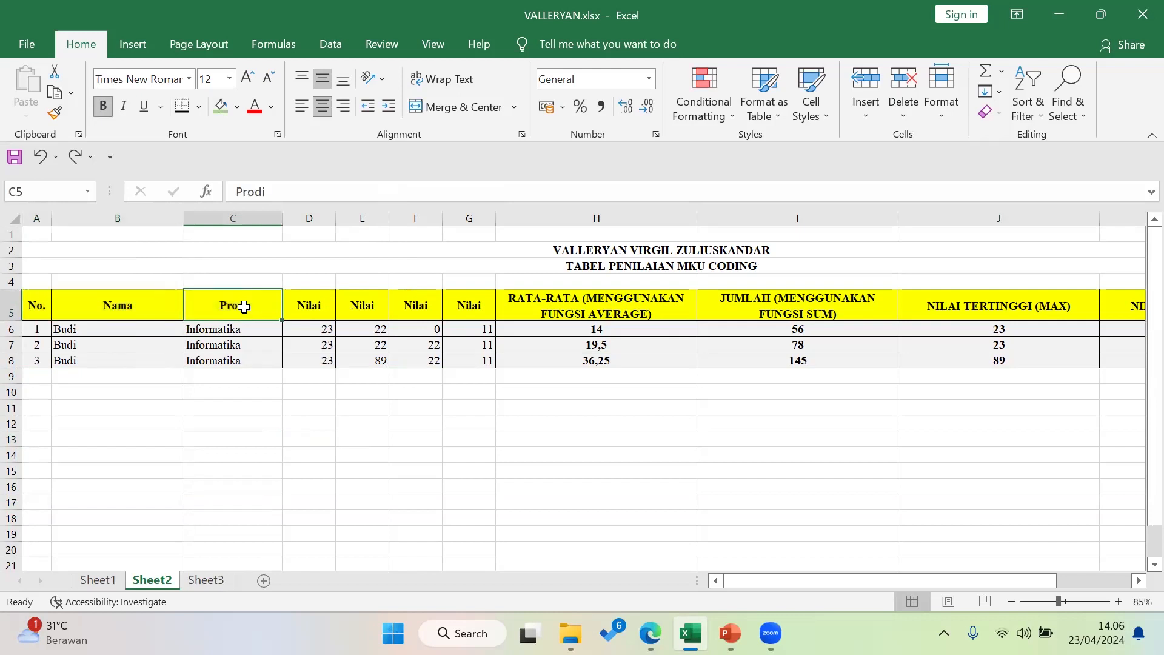
left_click(272, 107)
left_click(254, 171)
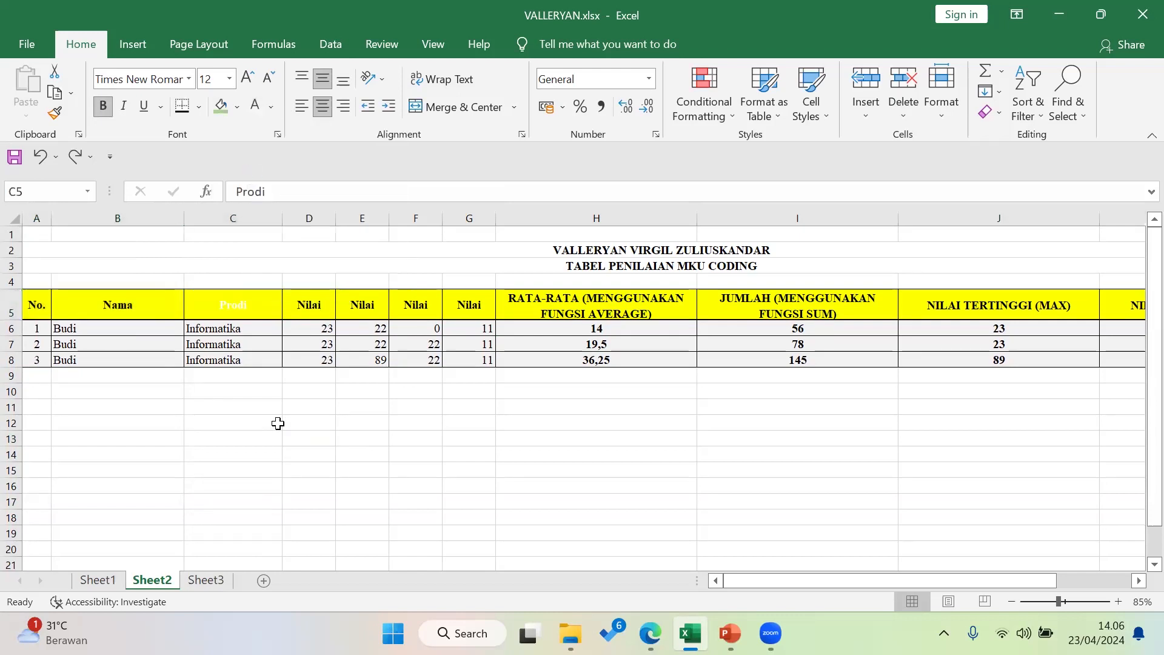
left_click(279, 422)
left_click(366, 364)
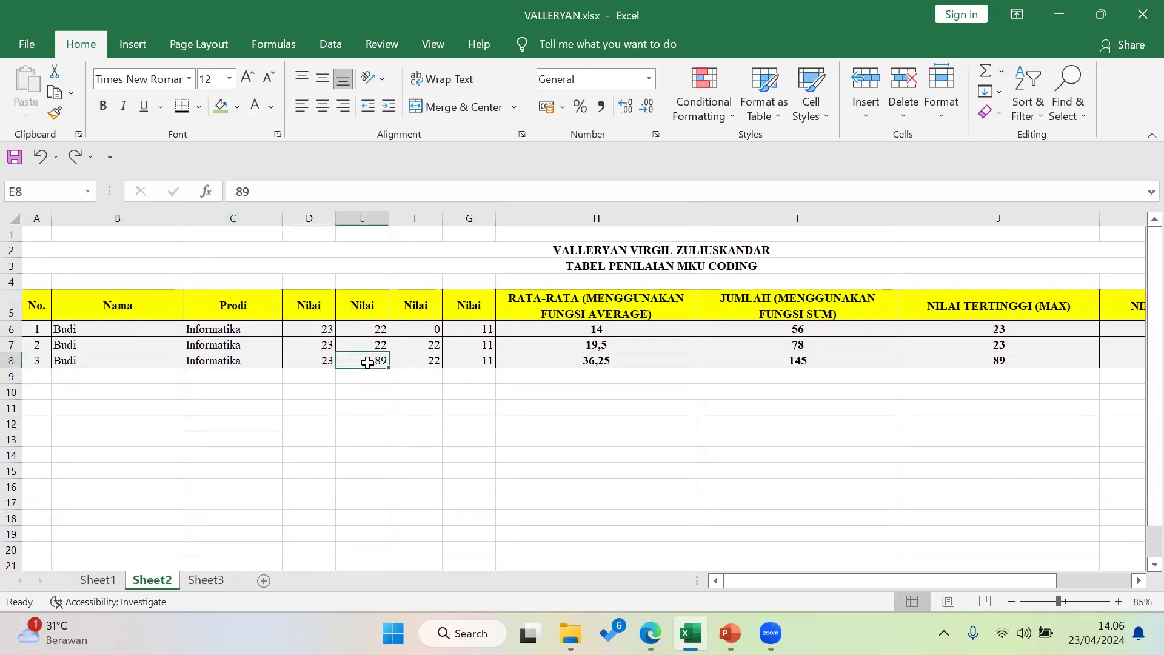
key("ctrl+a")
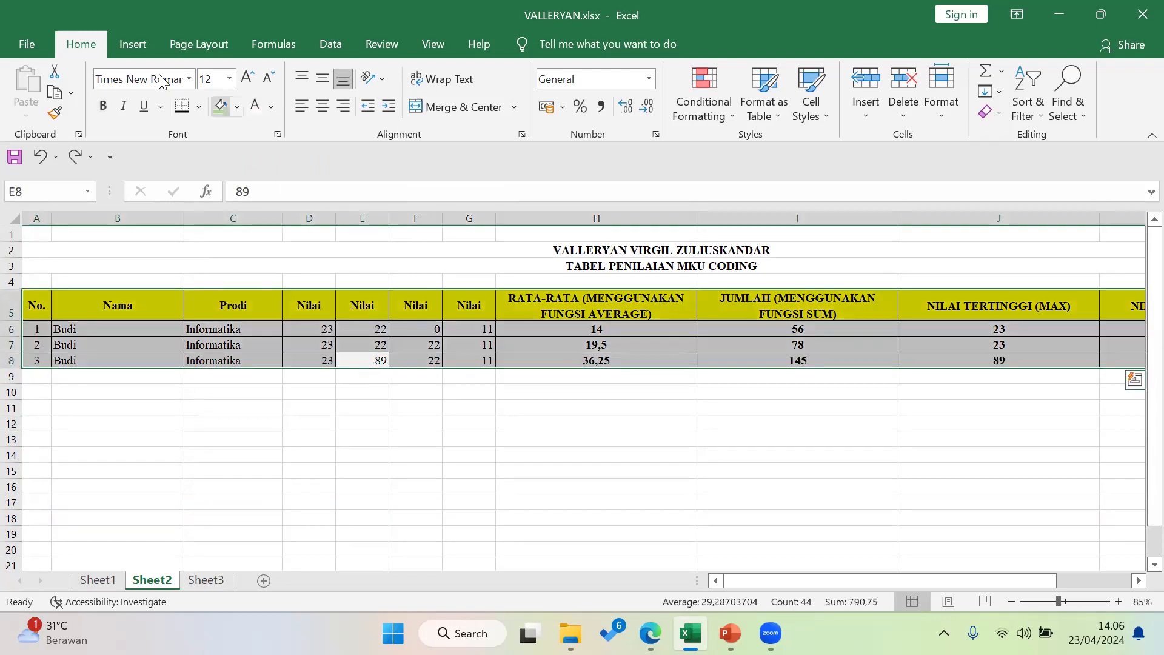
left_click(265, 393)
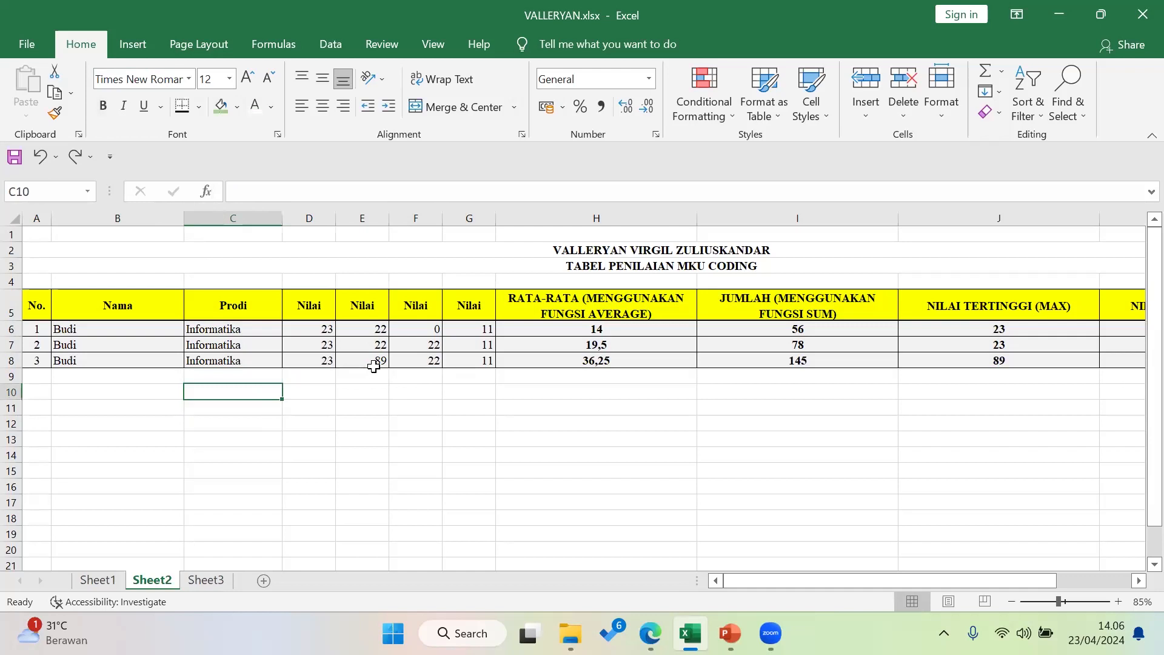
left_click(134, 311)
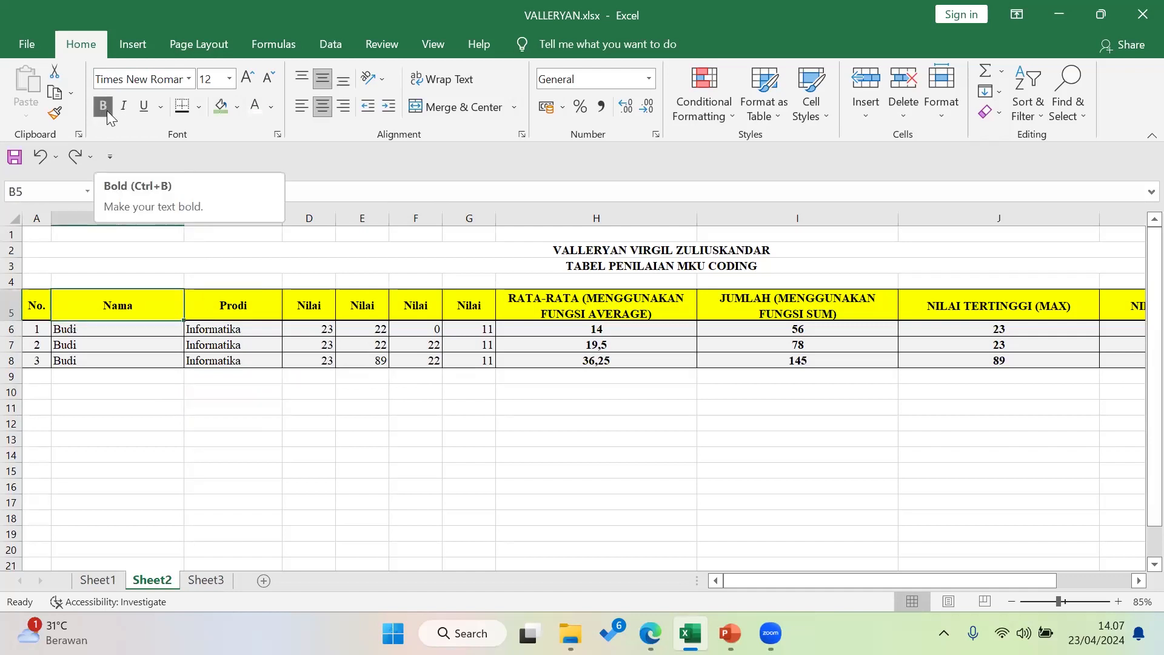
left_click_drag(767, 580, 737, 582)
left_click_drag(310, 388, 471, 522)
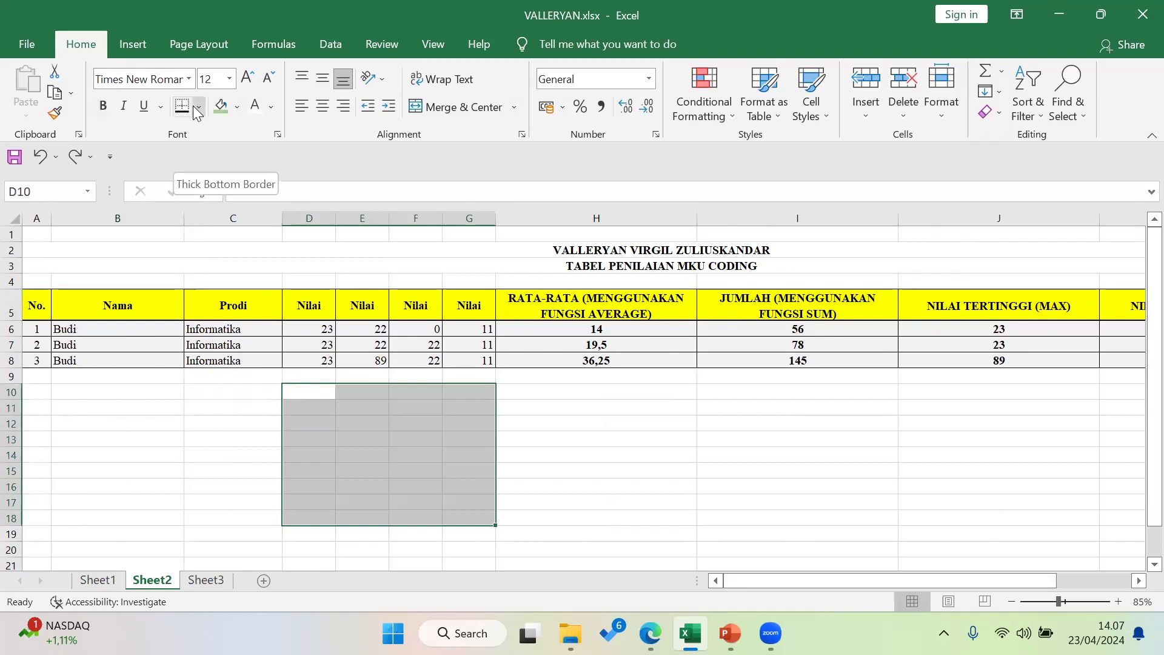
Put borders around every cell of D10:G18
left_click(197, 108)
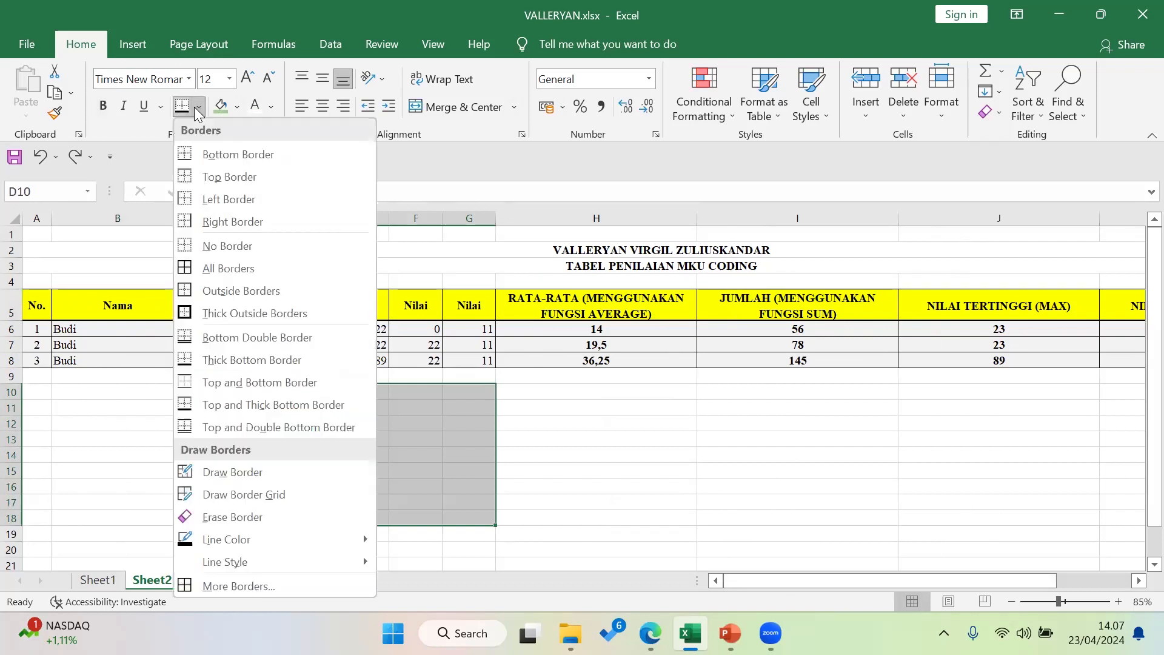
left_click(245, 266)
left_click(578, 520)
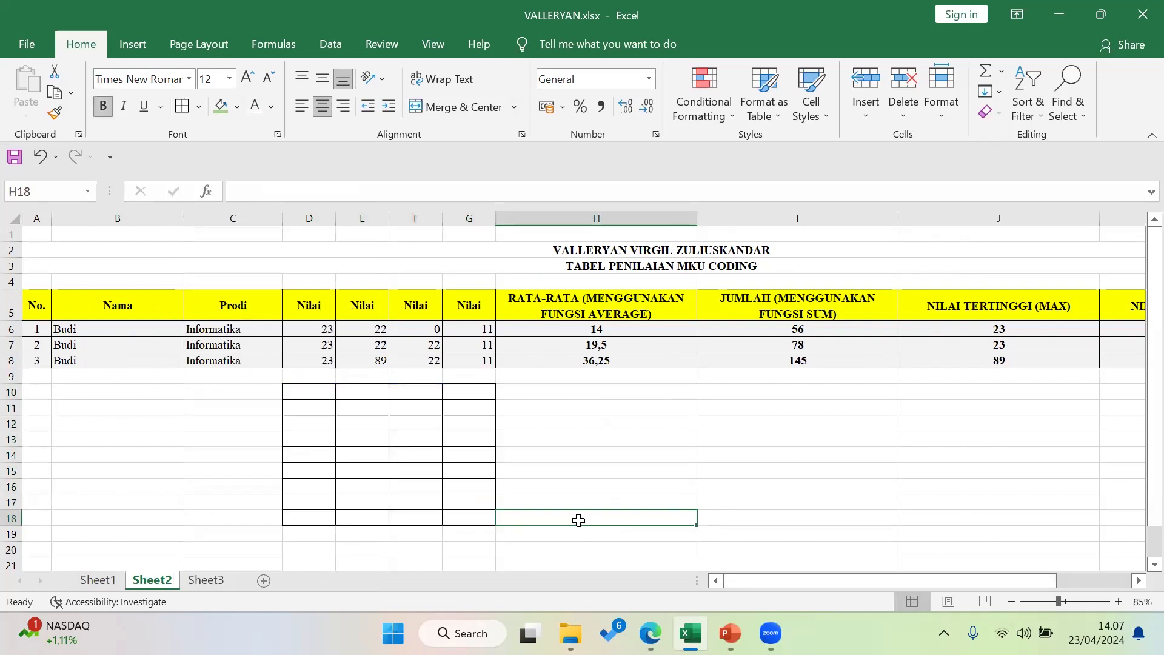
Add a thick outside border around D10:G18, then undo it
left_click_drag(314, 391, 459, 517)
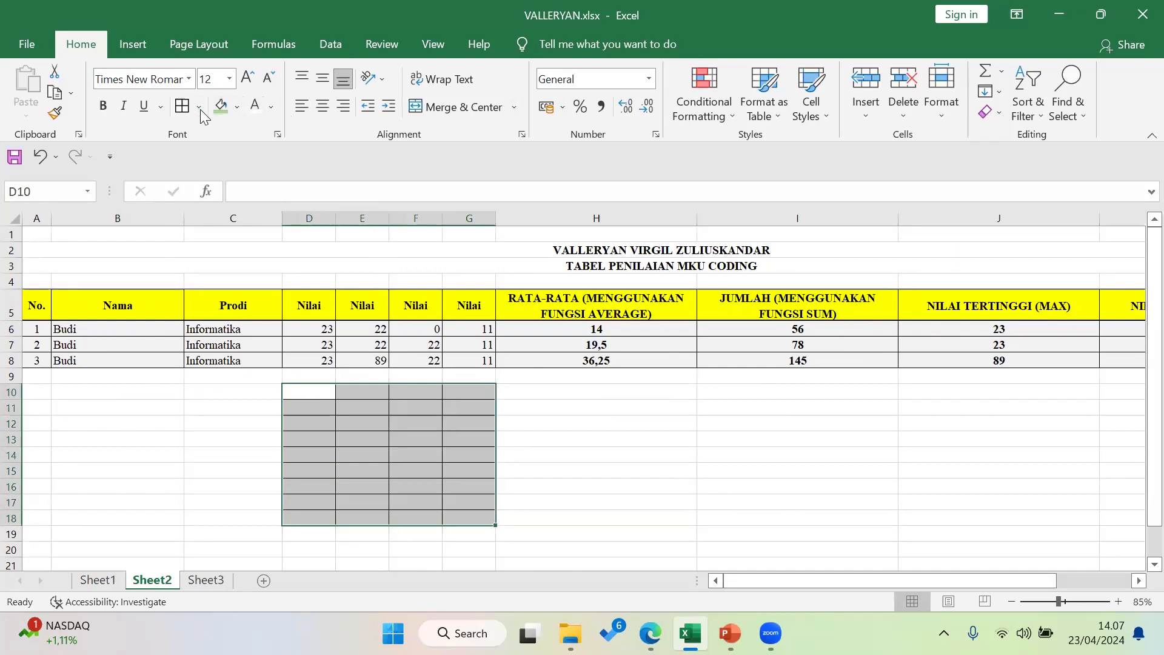
left_click(199, 107)
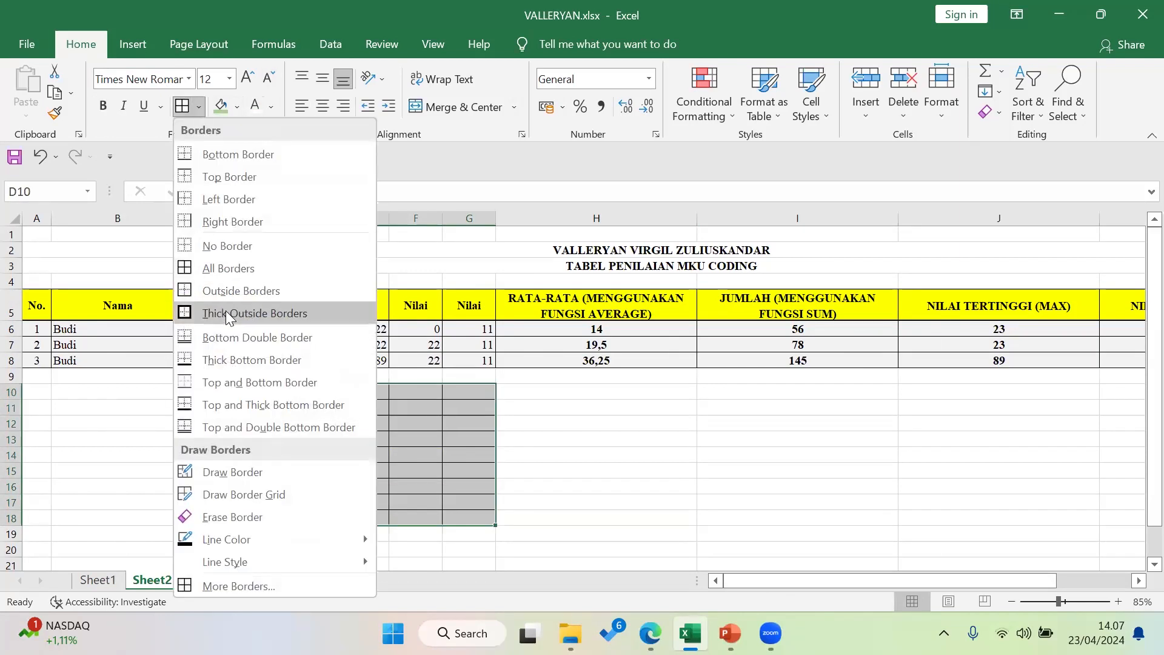
left_click(257, 314)
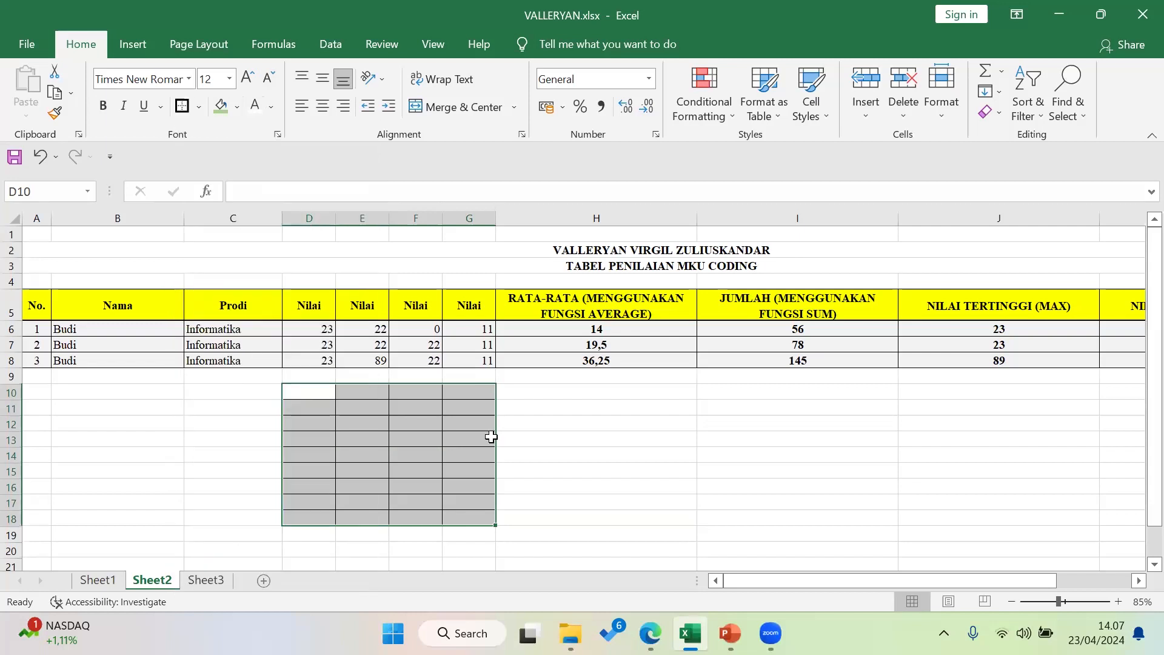
left_click(591, 459)
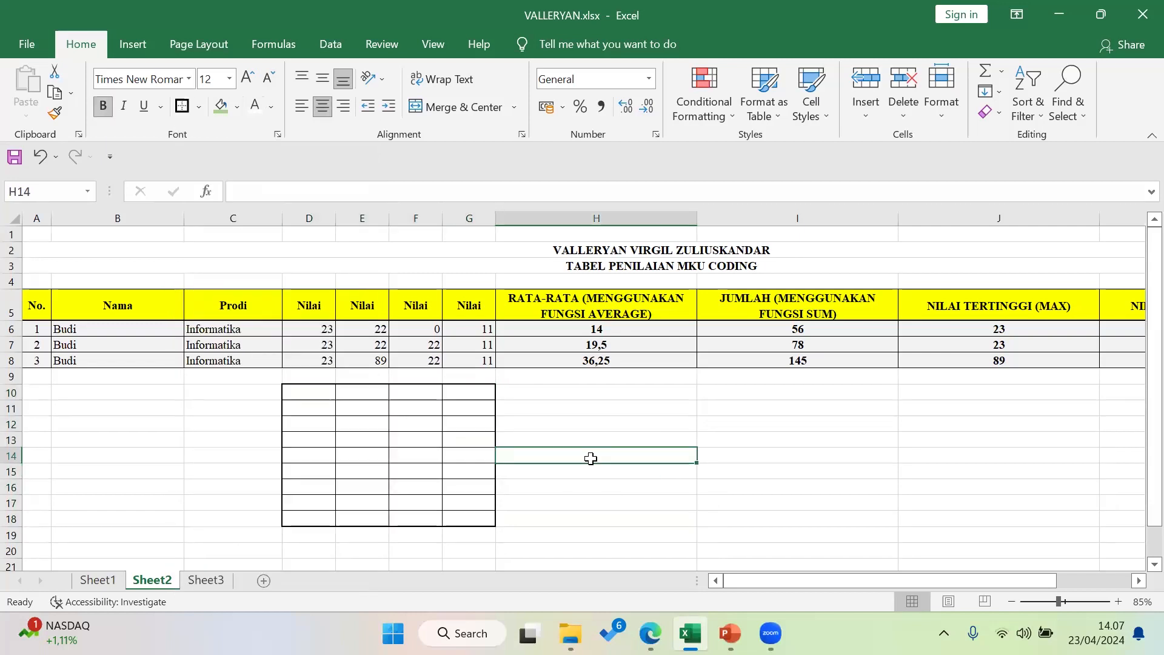
scroll(473, 465, "up", 1, "ctrl")
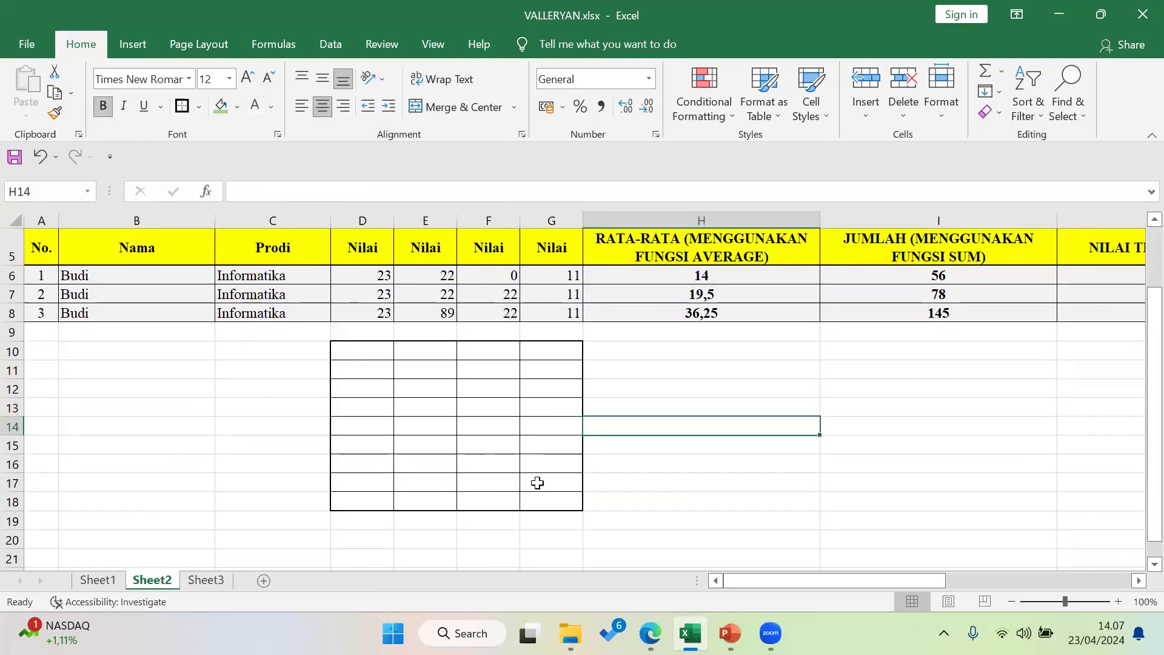
left_click(537, 483)
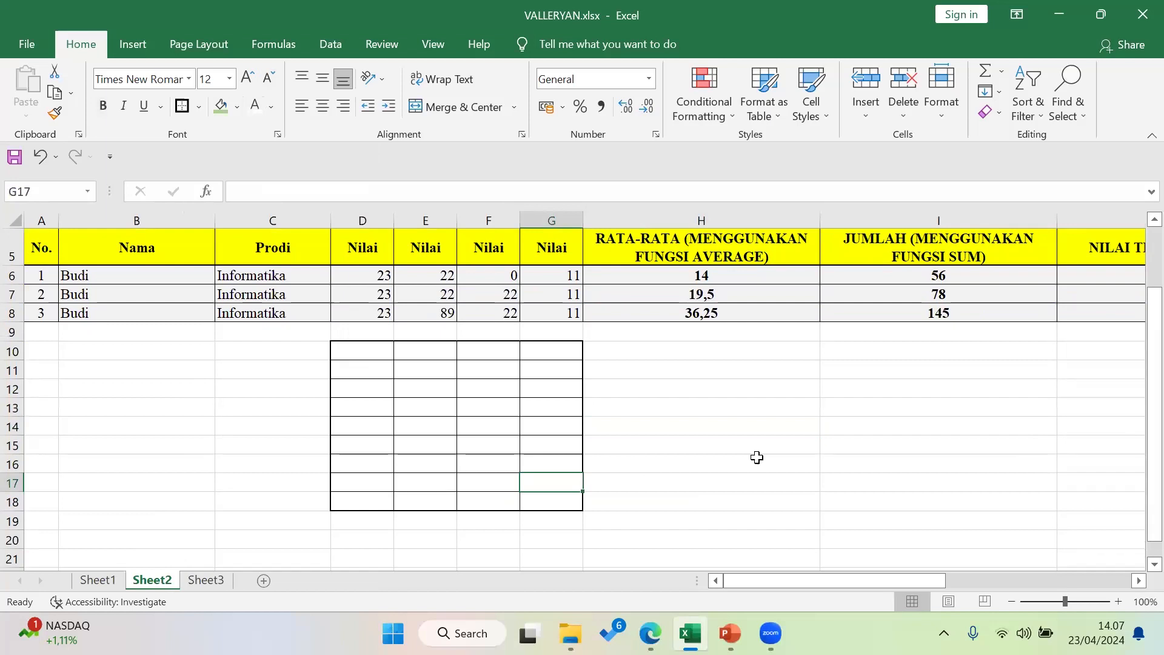
scroll(756, 458, "down", 1, "ctrl")
key("ctrl+z")
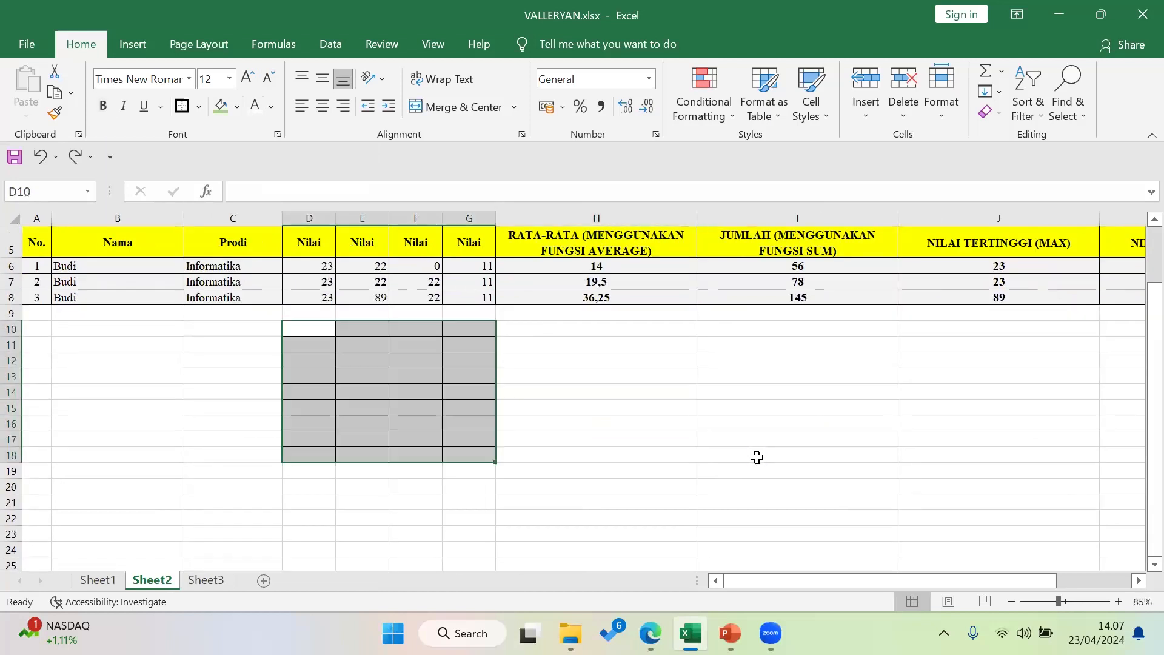
Undo the remaining borders on D10:G18
key("ctrl+z")
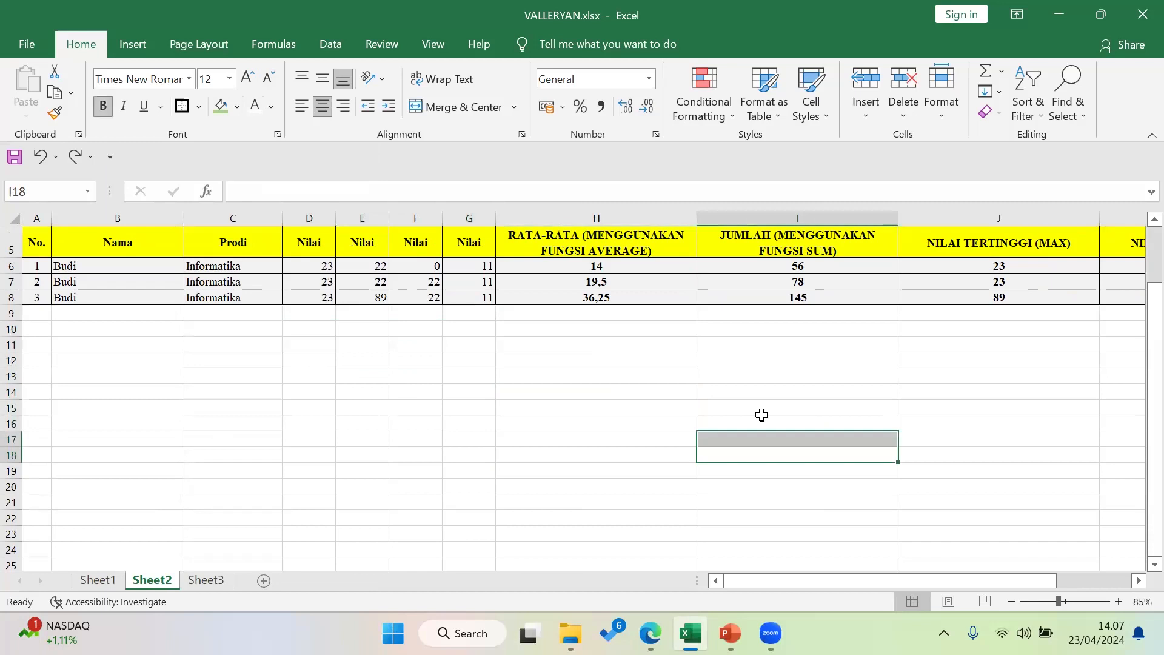
scroll(761, 416, "up", 2)
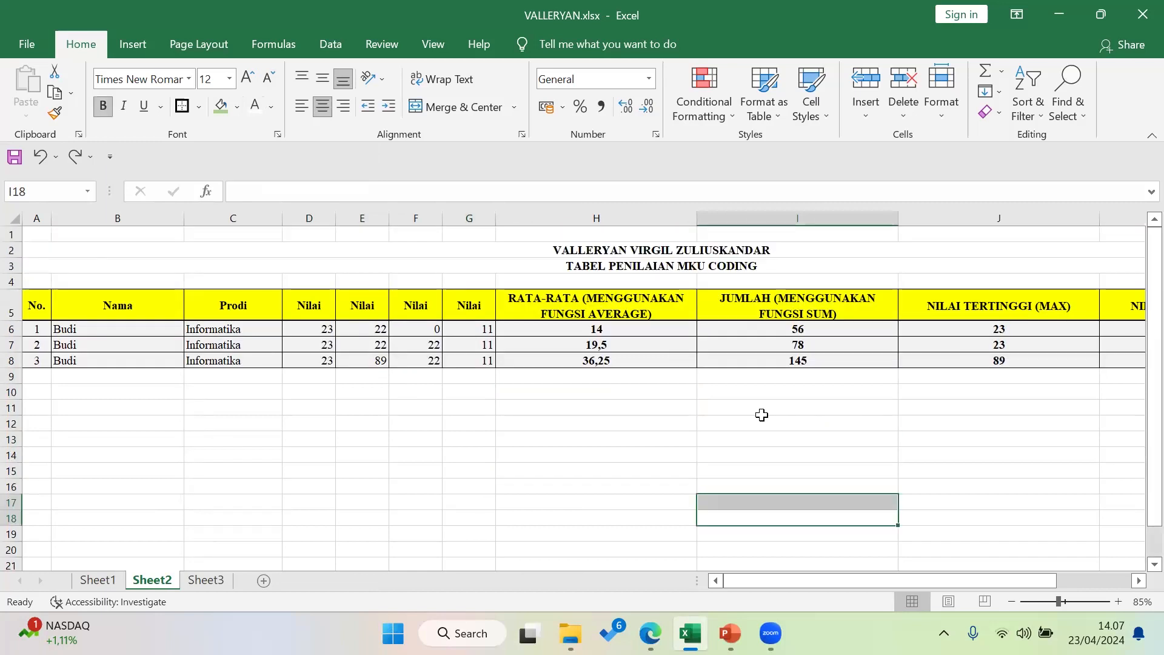
scroll(766, 414, "down", 1, "ctrl")
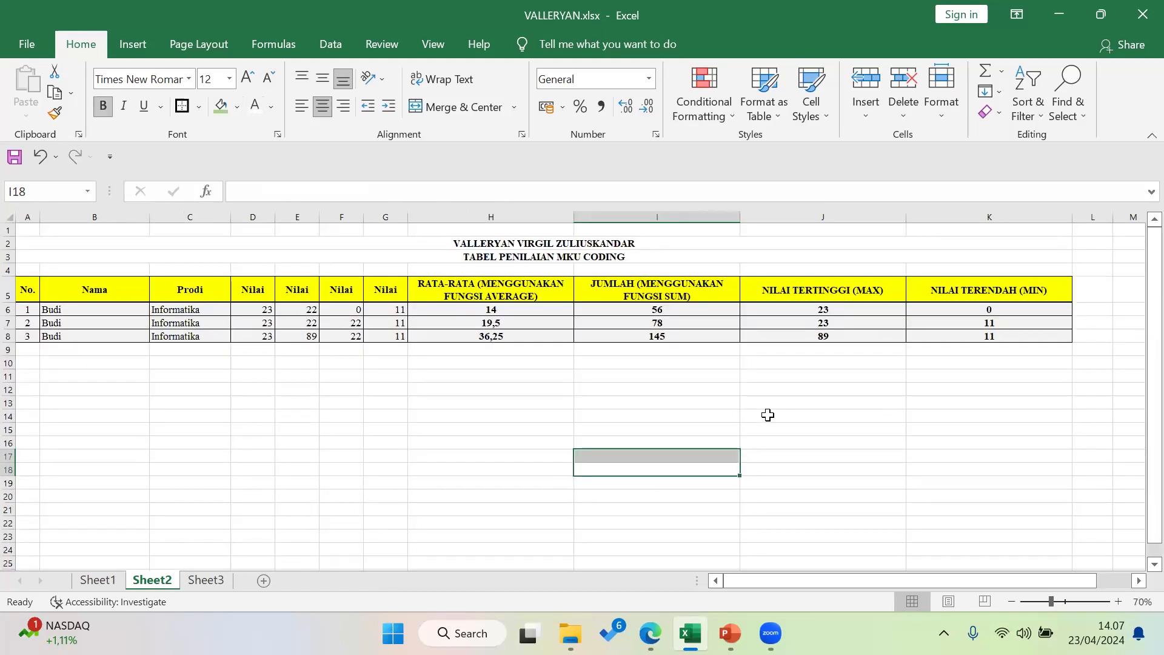
Delete the empty first row so the table starts in row 1
left_click_drag(1060, 389, 6, 241)
left_click(9, 232)
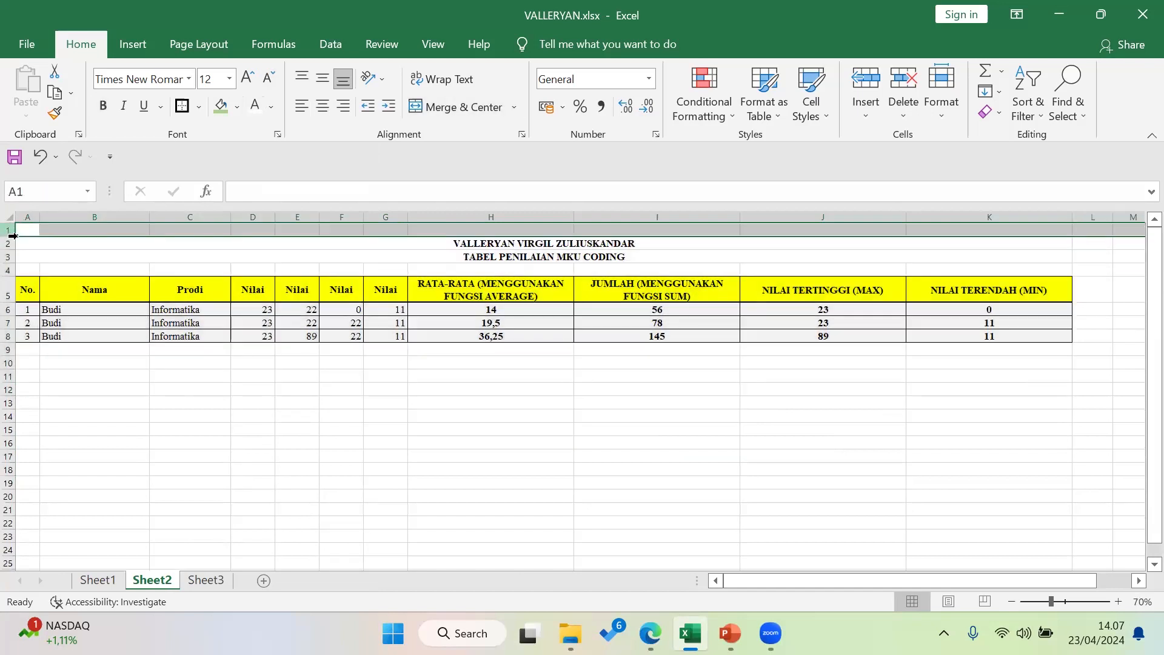
right_click(11, 234)
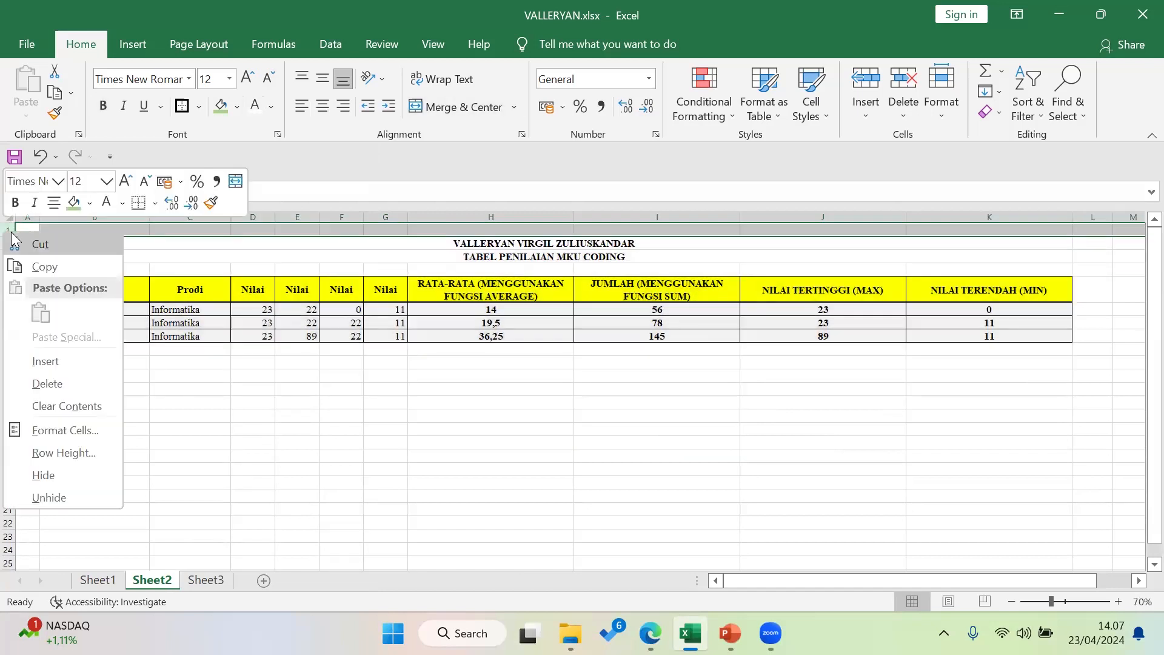
left_click(70, 383)
left_click(578, 404)
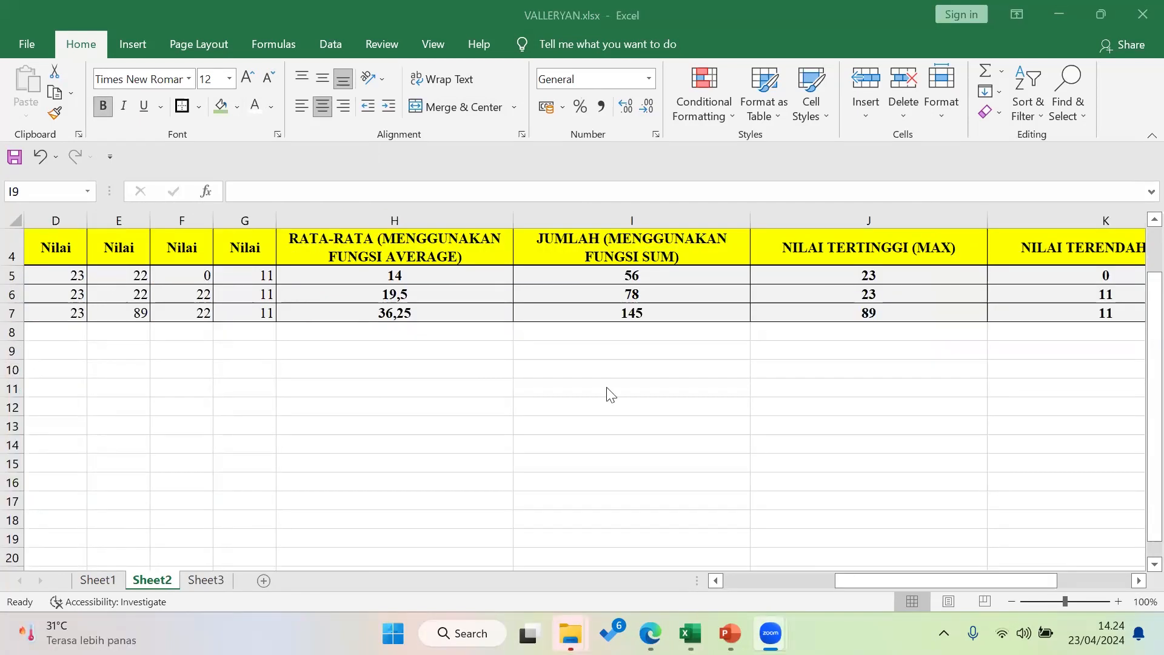
left_click(614, 418)
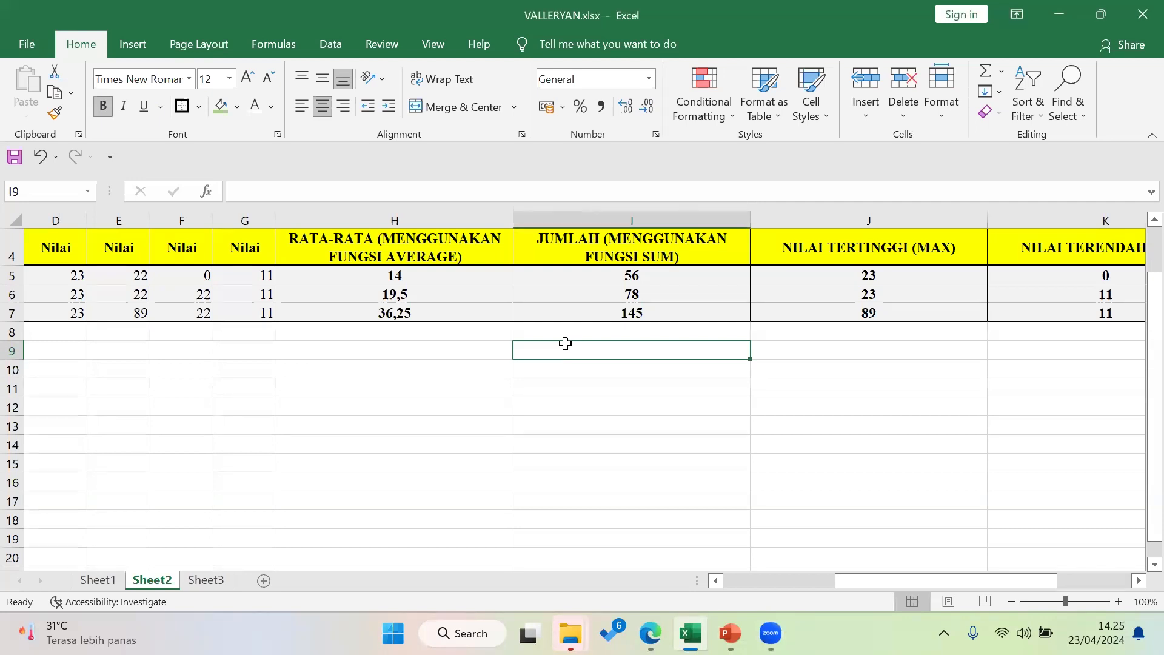
scroll(611, 306, "up", 1)
left_click(611, 306)
scroll(570, 429, "down", 2)
left_click_drag(912, 579, 1138, 577)
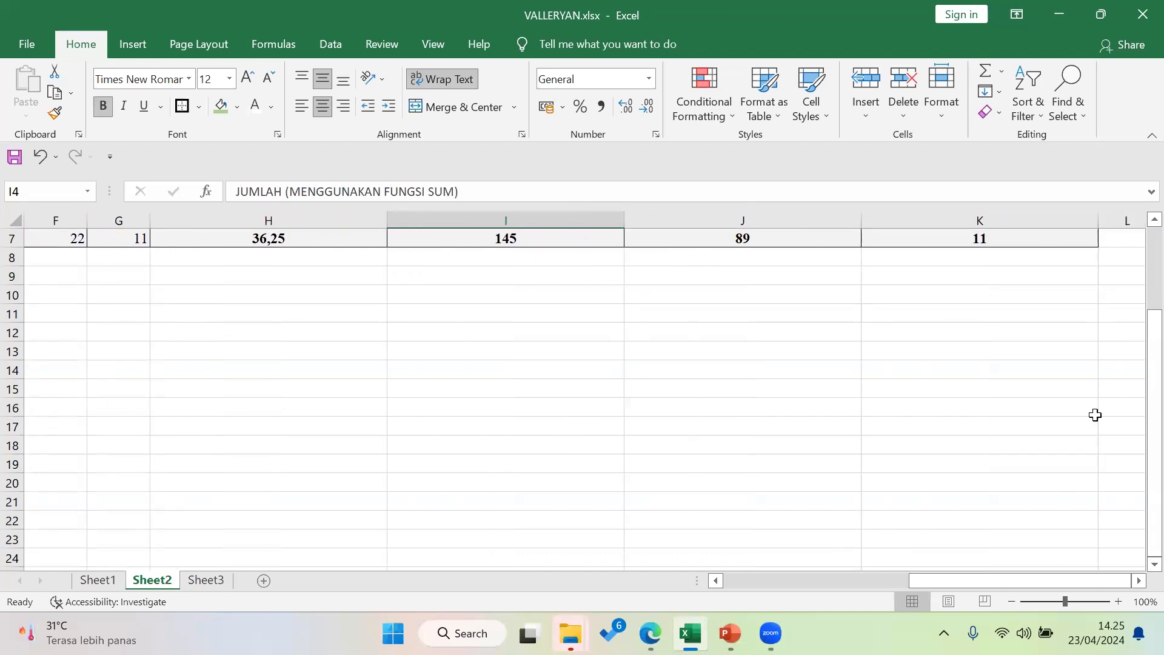
scroll(1104, 397, "up", 2)
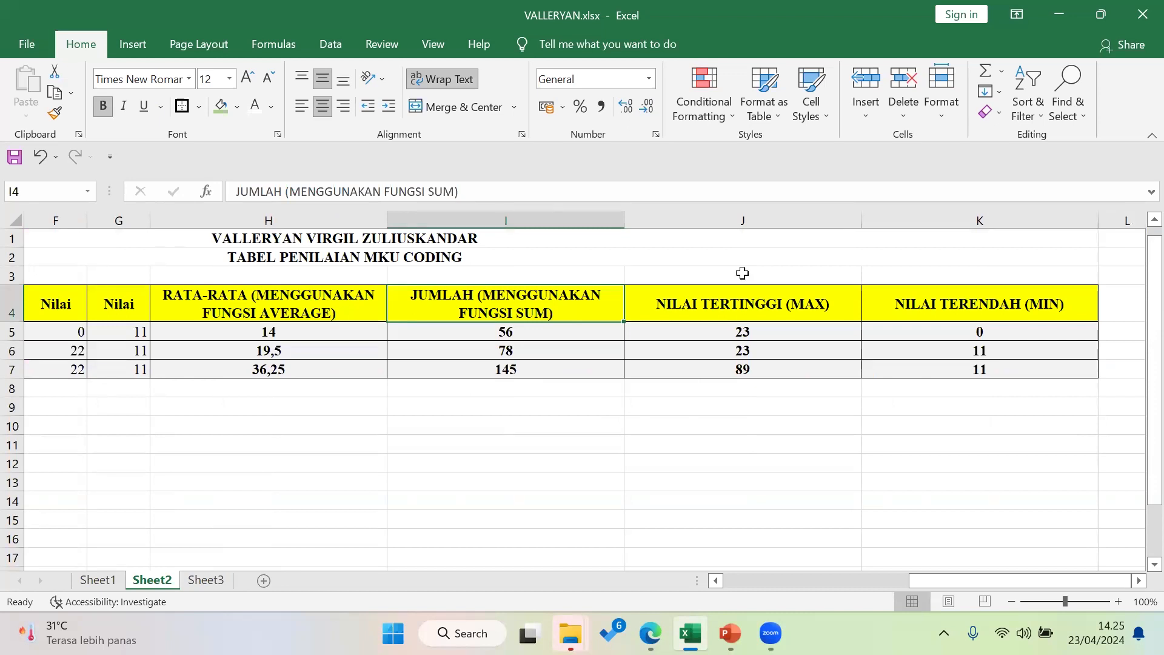
Enter the student's full name in cell M3 beside the table
scroll(744, 273, "right", 1)
left_click(743, 273)
left_click(813, 273)
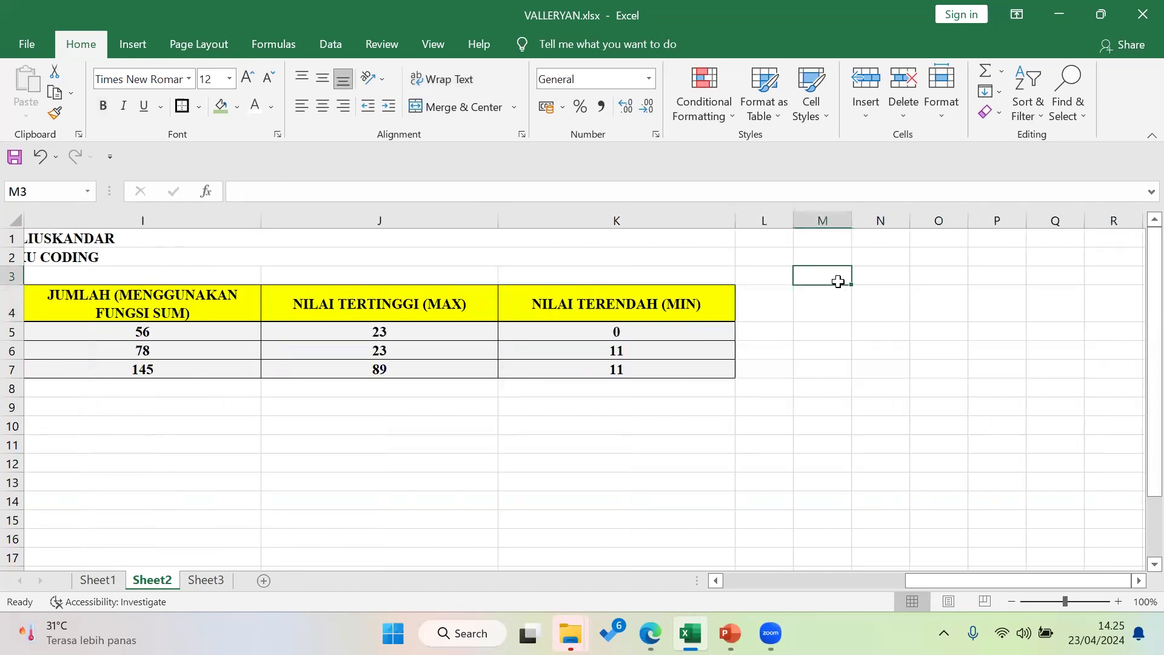
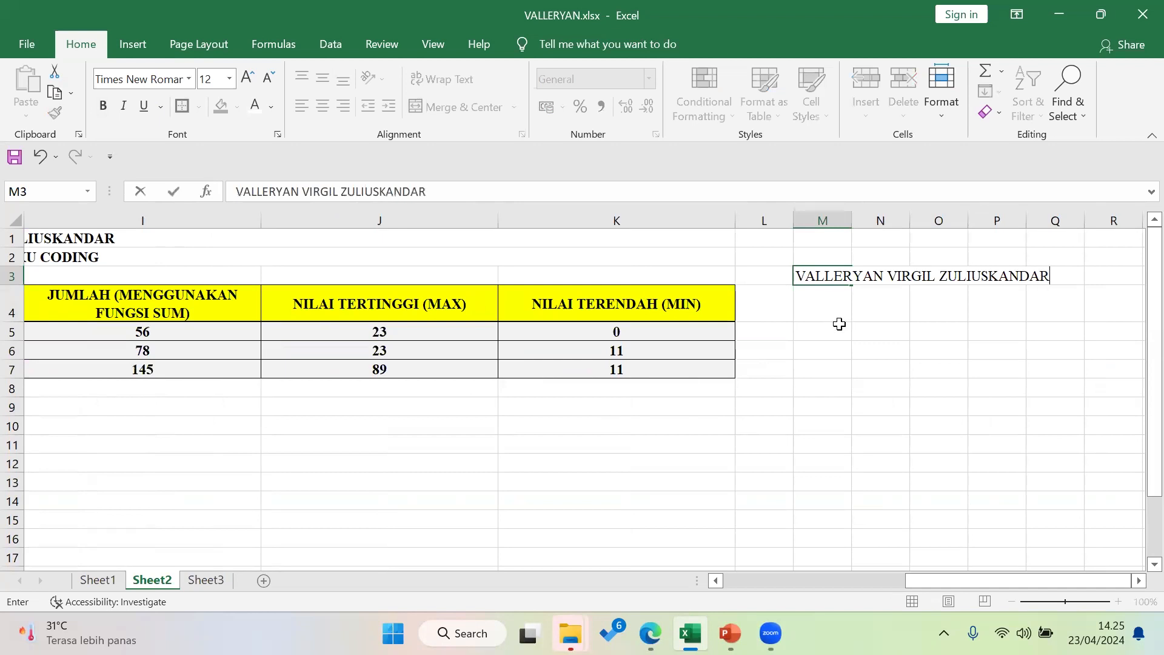
left_click(840, 327)
Widen column M and try Wrap Text on M3, then undo the last widening and the wrapping
left_click_drag(852, 223, 935, 223)
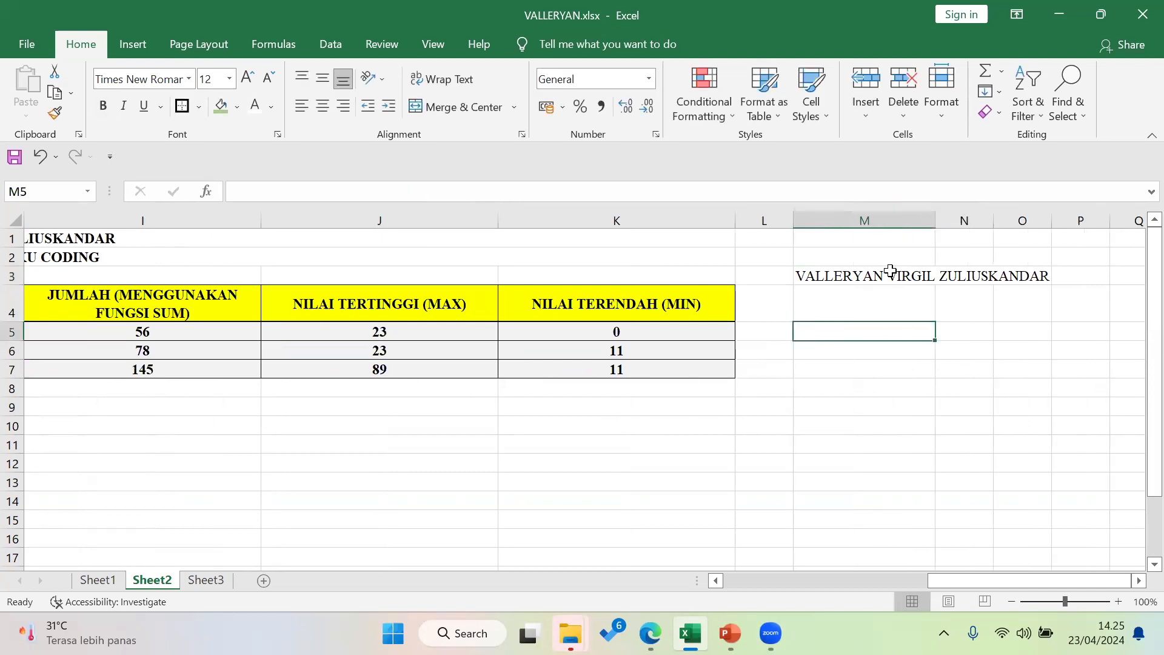
key("Up")
key("Up")
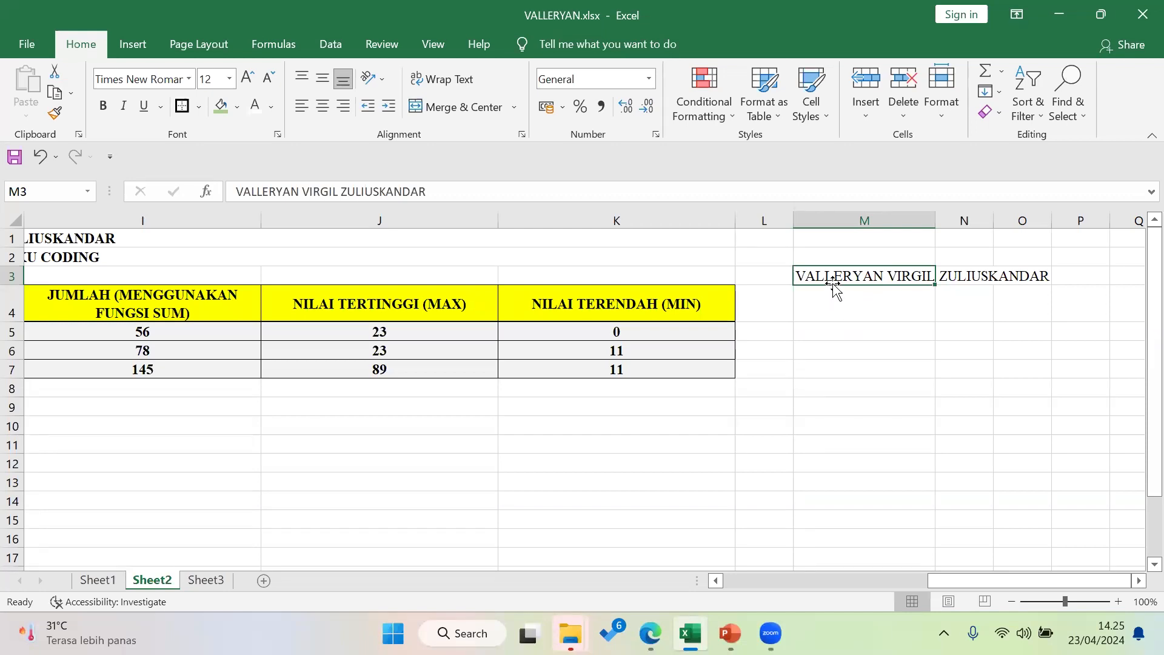
left_click(444, 83)
left_click(866, 370)
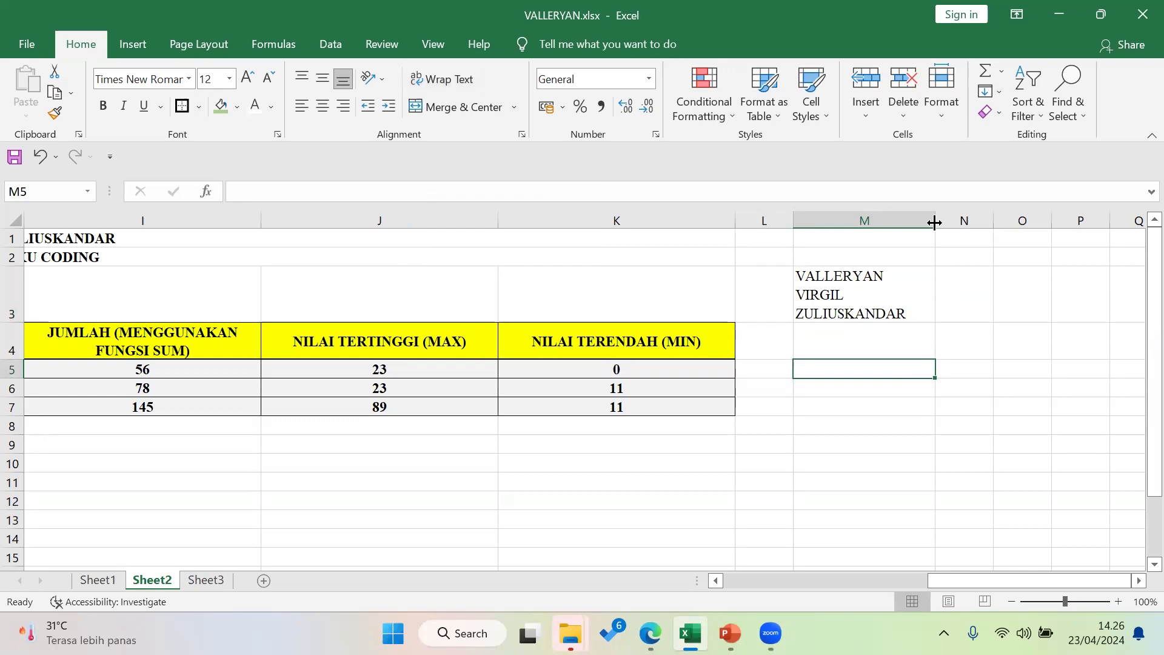
left_click_drag(935, 222, 969, 225)
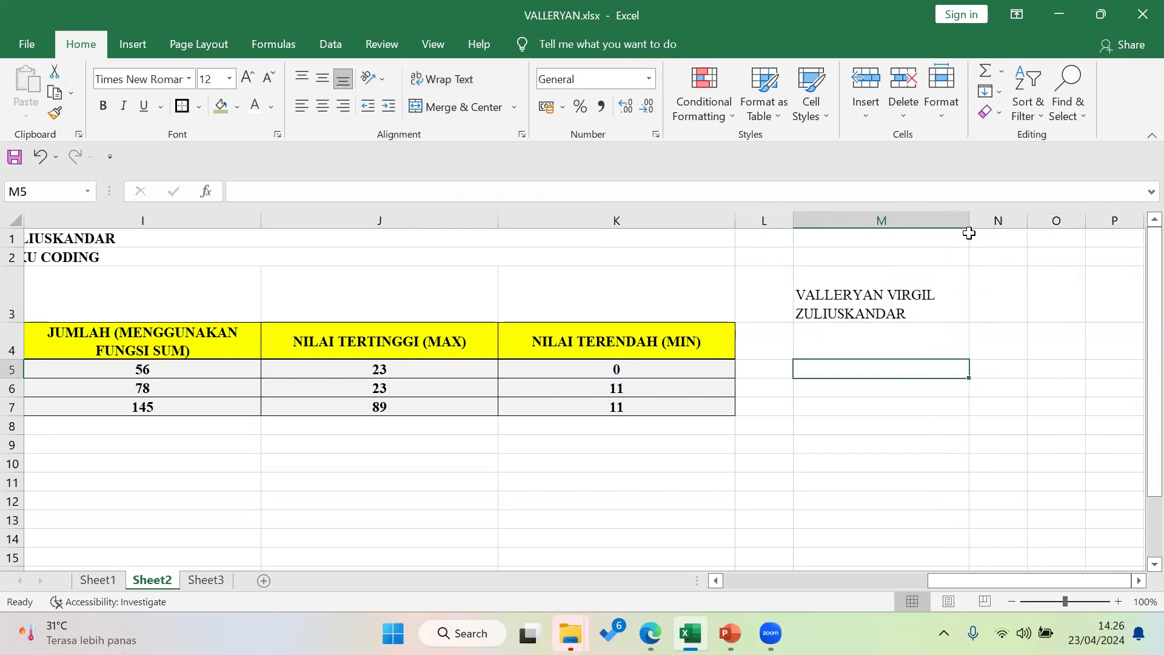
key("ctrl+z")
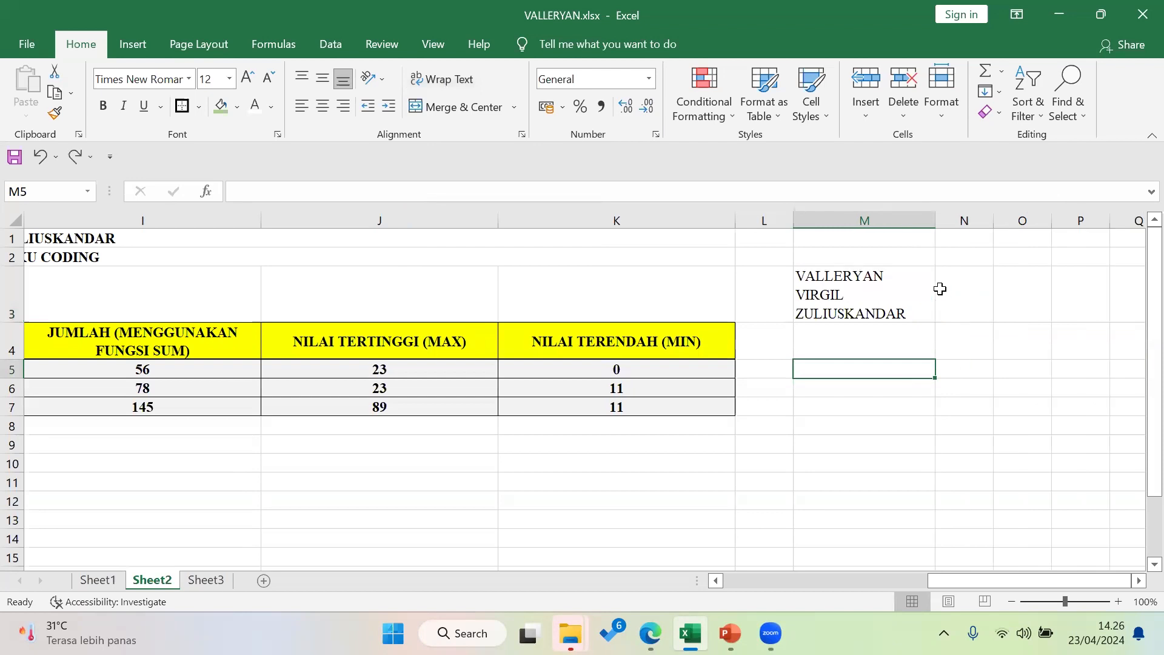
key("ctrl+z")
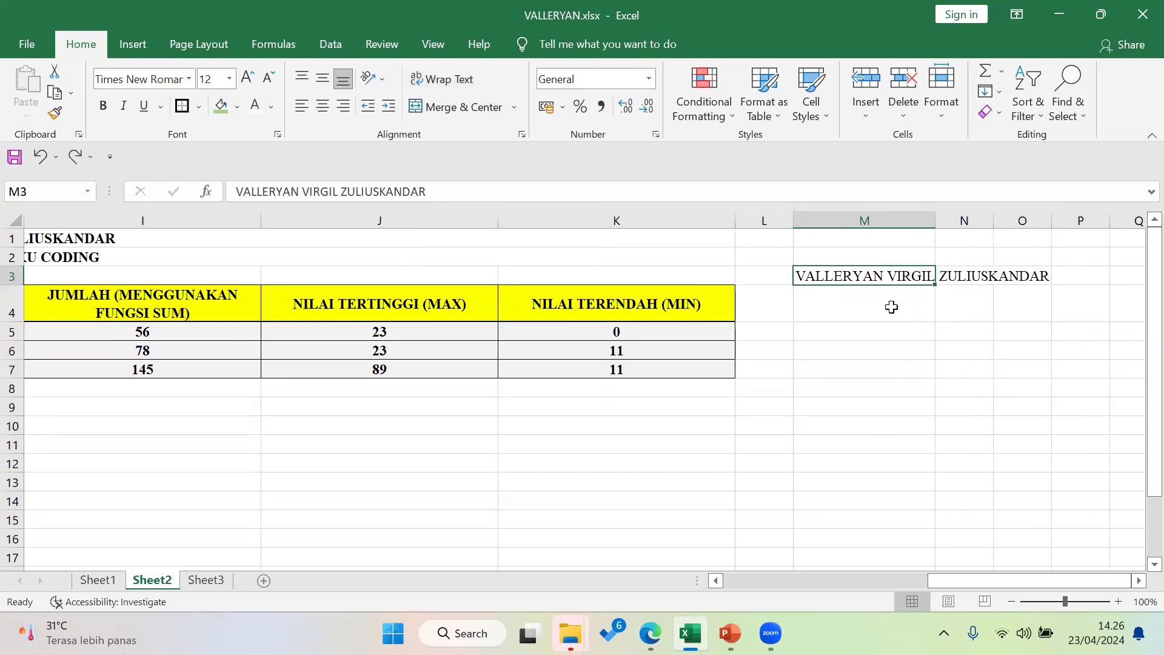
key("Delete")
left_click_drag(954, 580, 804, 586)
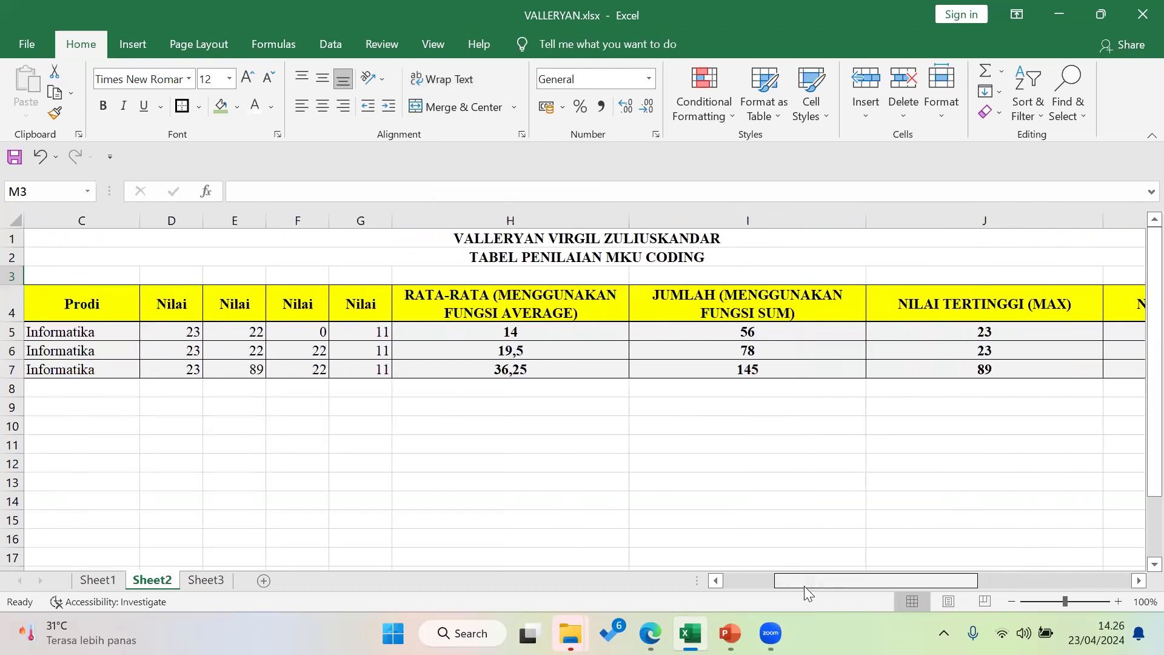
left_click(573, 298)
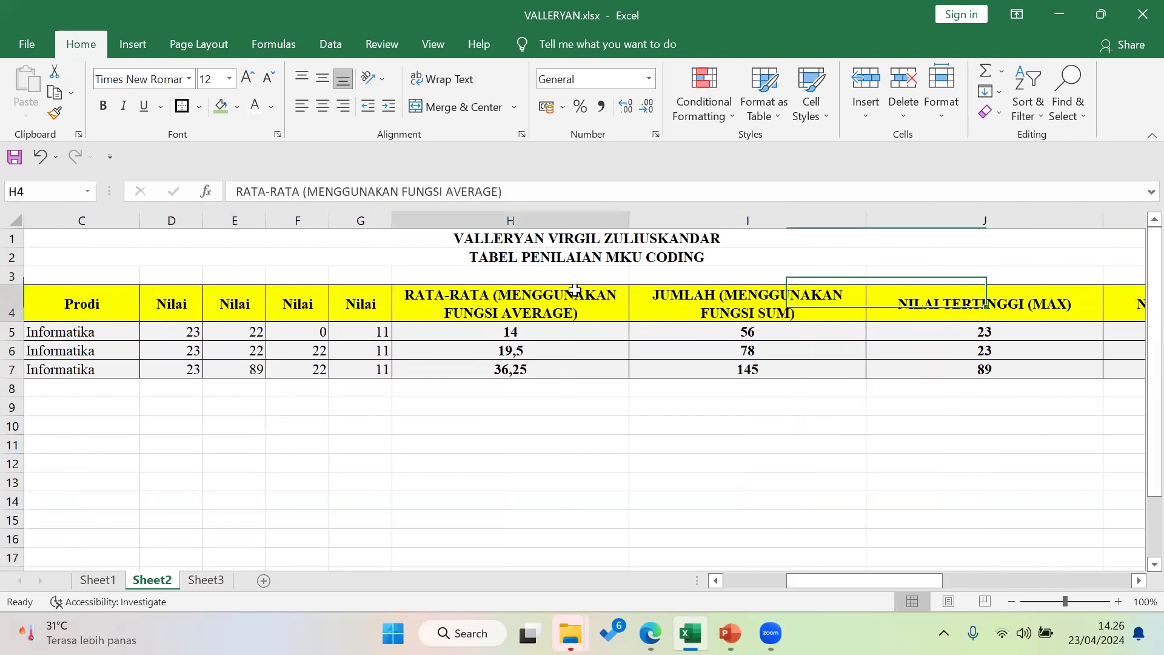
left_click(451, 80)
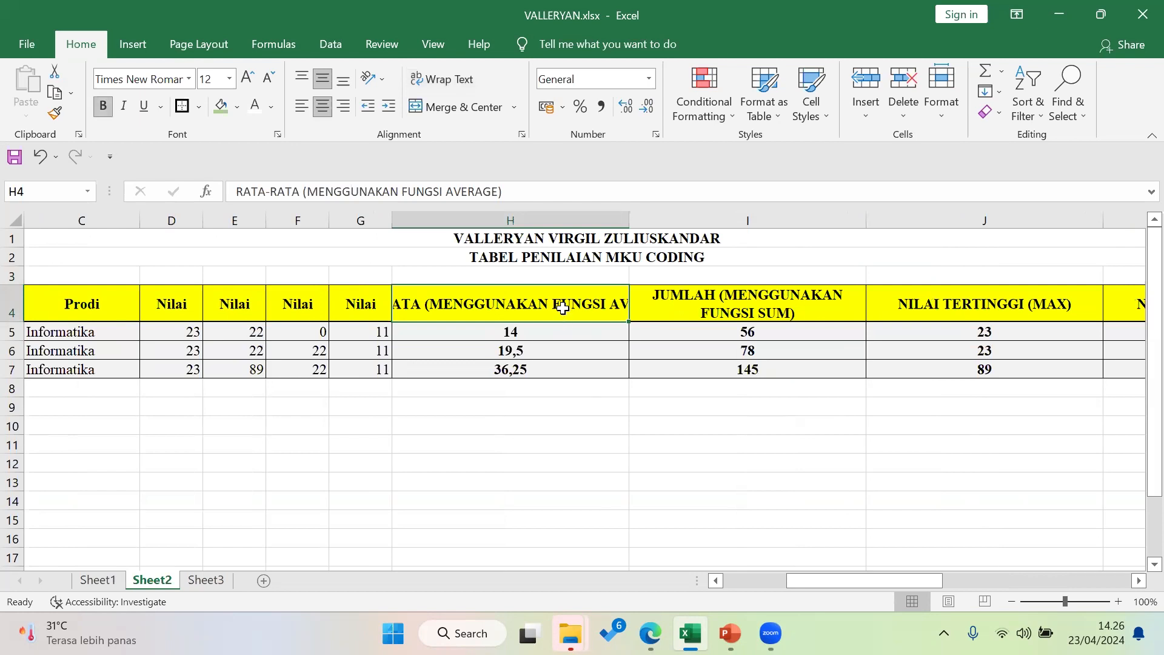
left_click(552, 407)
left_click(554, 303)
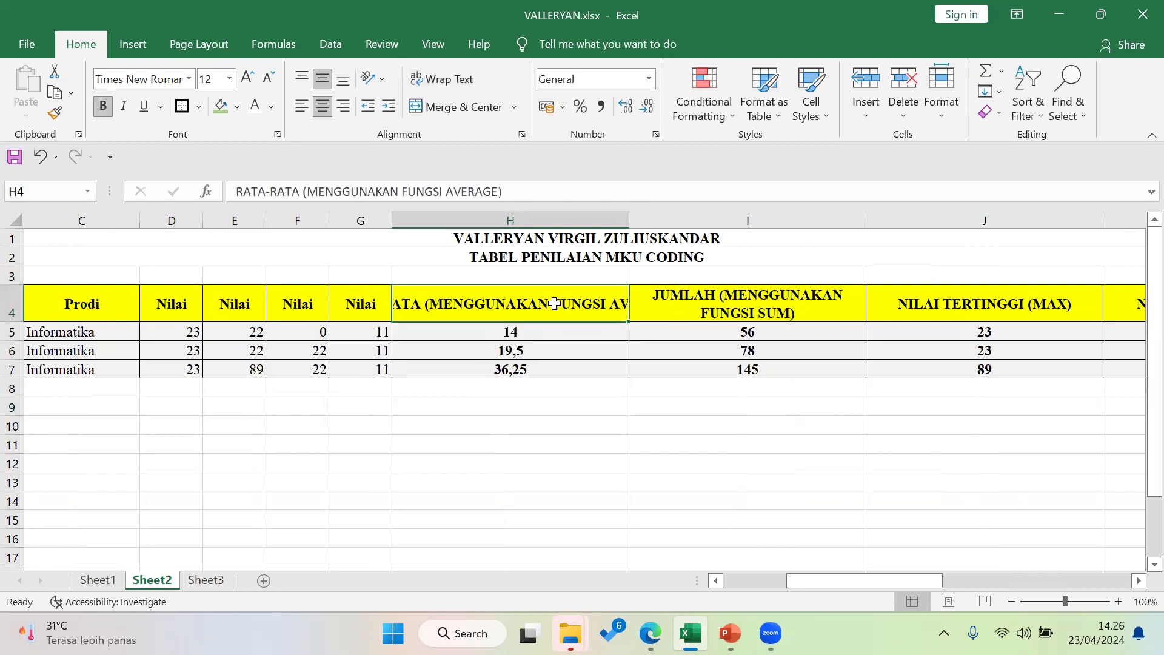
left_click(457, 85)
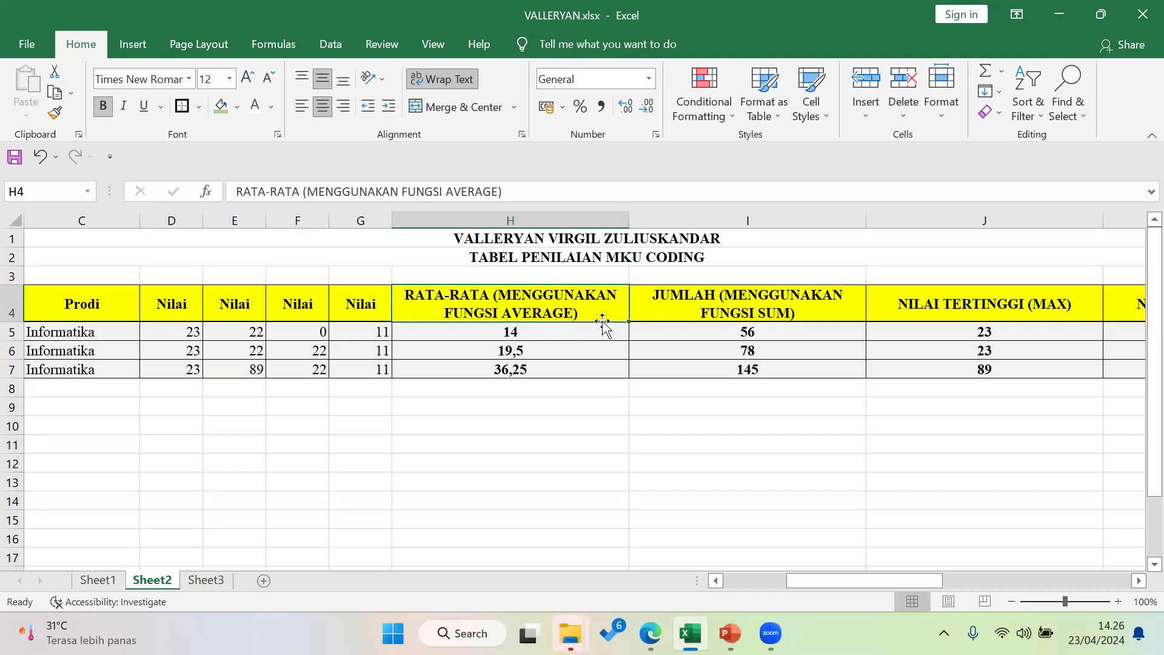
Enter the new scores: 66 in D6, 45 in F7, 20 in G5 and 88 in G7
left_click_drag(821, 581, 705, 577)
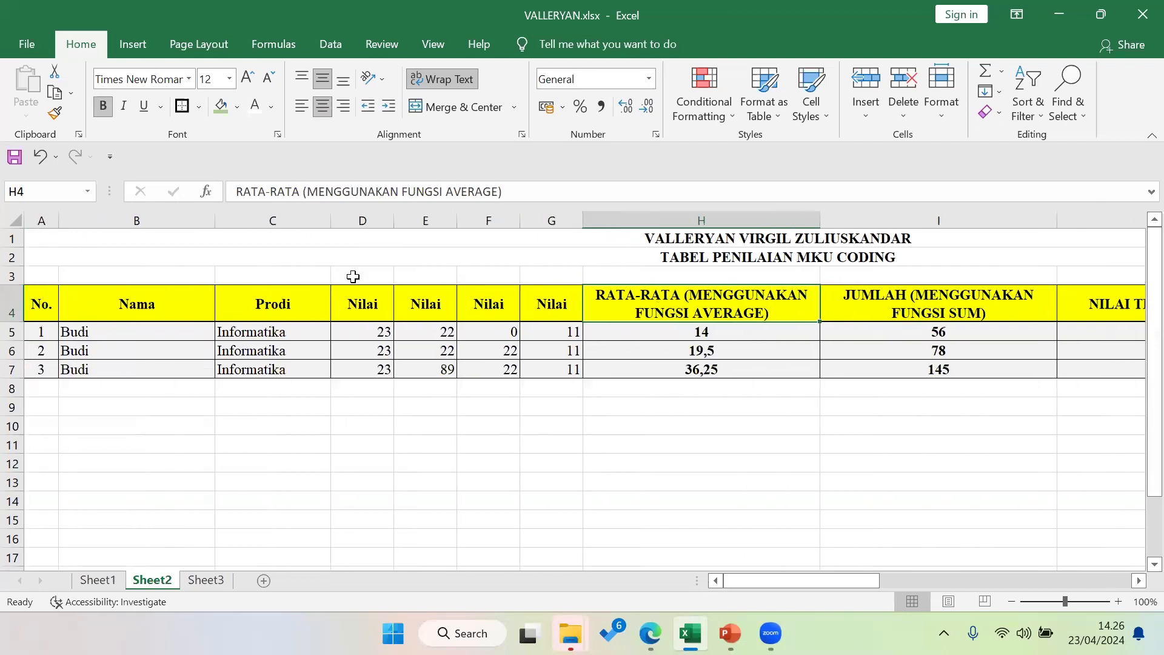
left_click(377, 346)
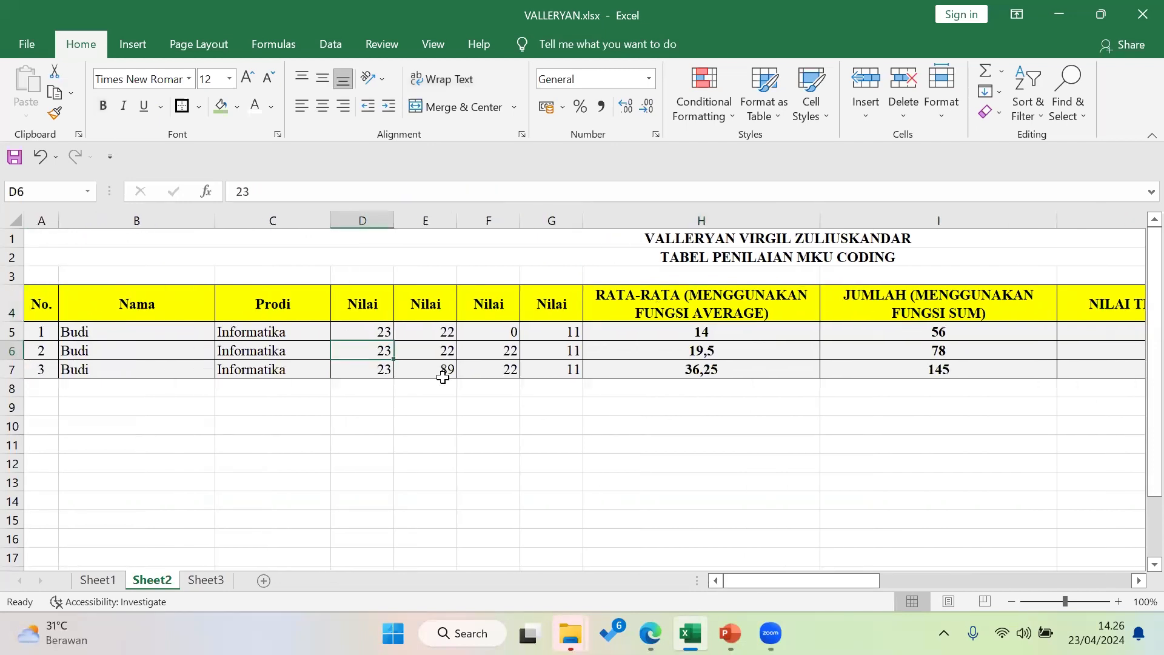
type("66")
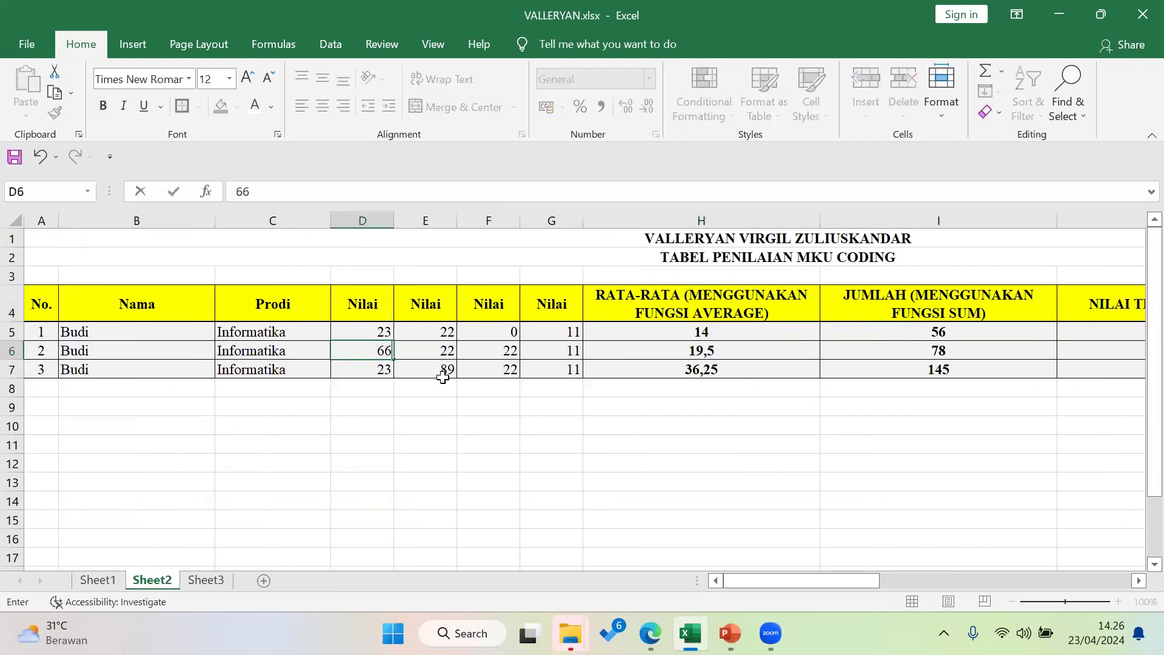
left_click(494, 365)
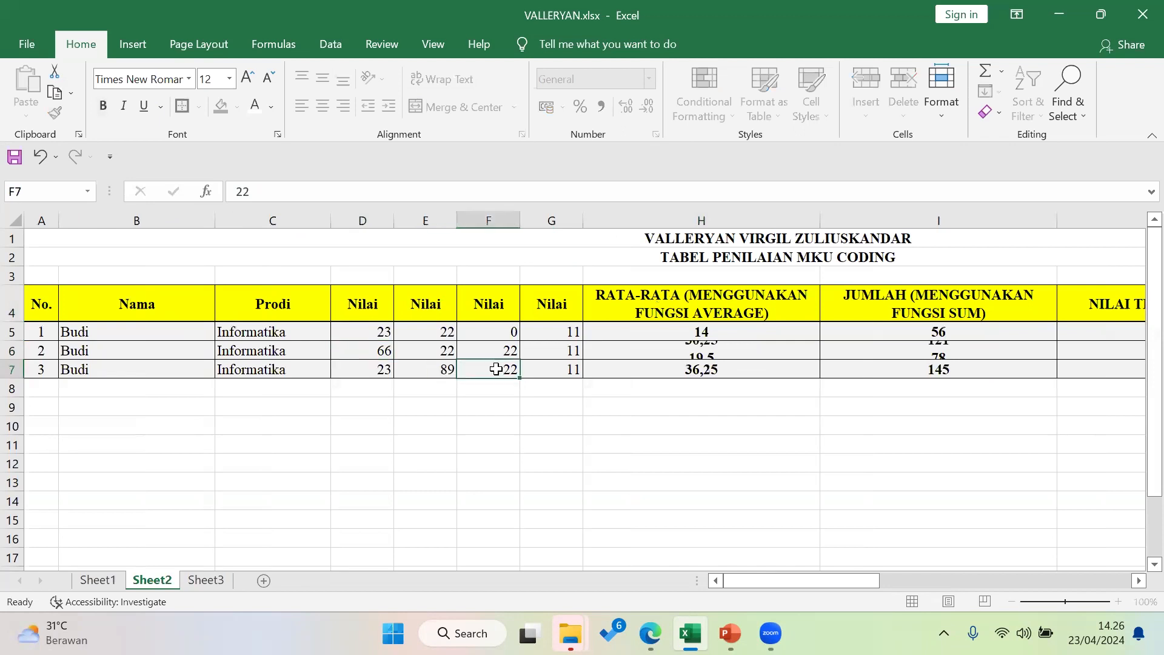
left_click(573, 332)
type("23")
key("BackSpace")
type("0")
left_click(558, 368)
type("88")
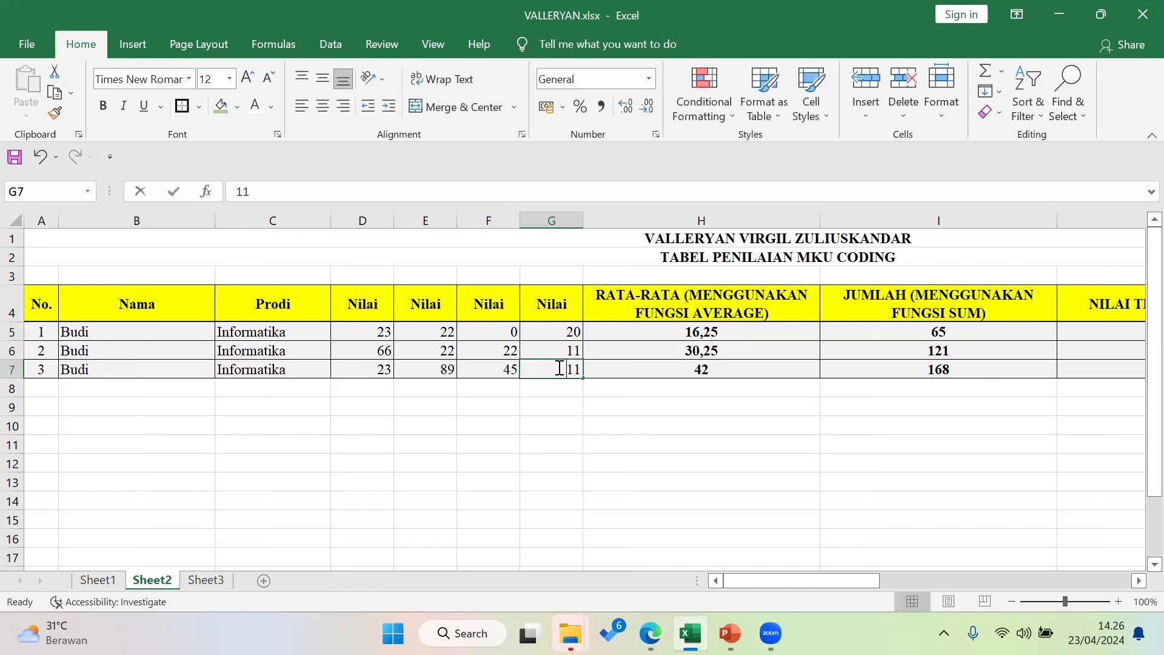
left_click(569, 441)
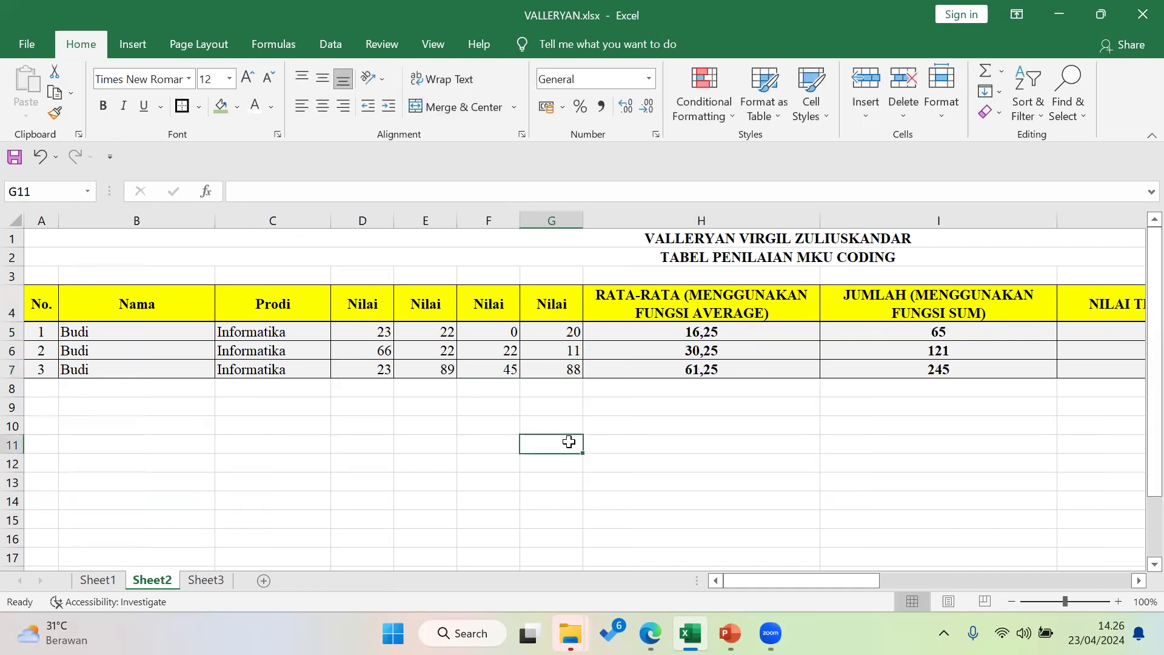
Select the average results H5:H7 and delete them
left_click(647, 331)
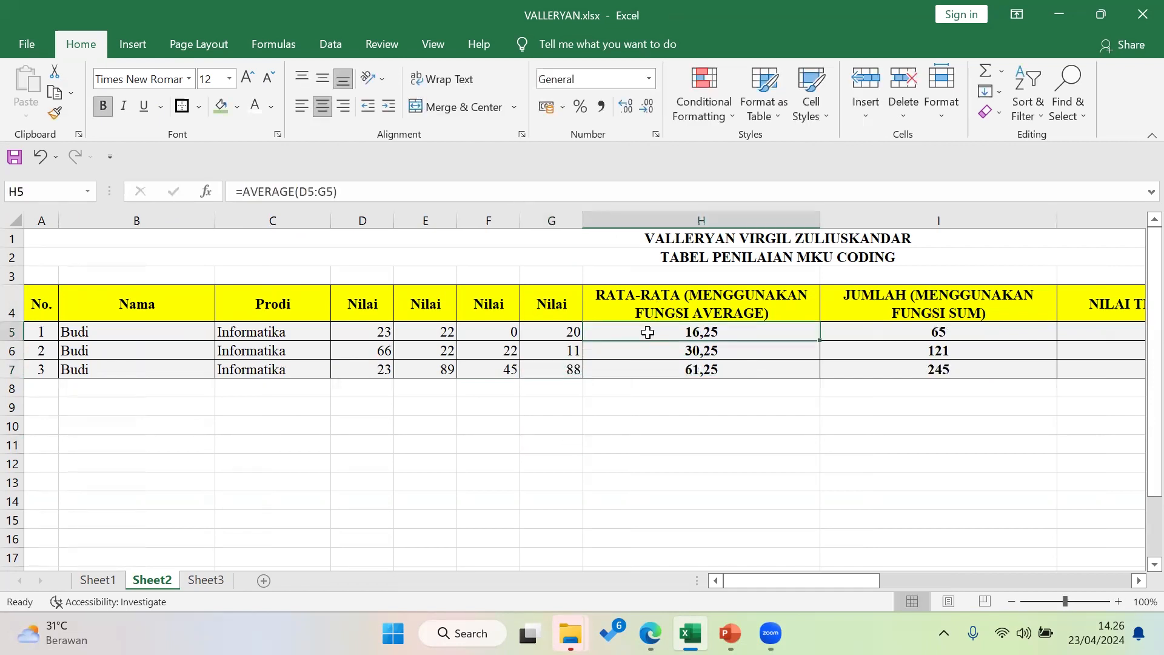
left_click_drag(705, 329, 706, 373)
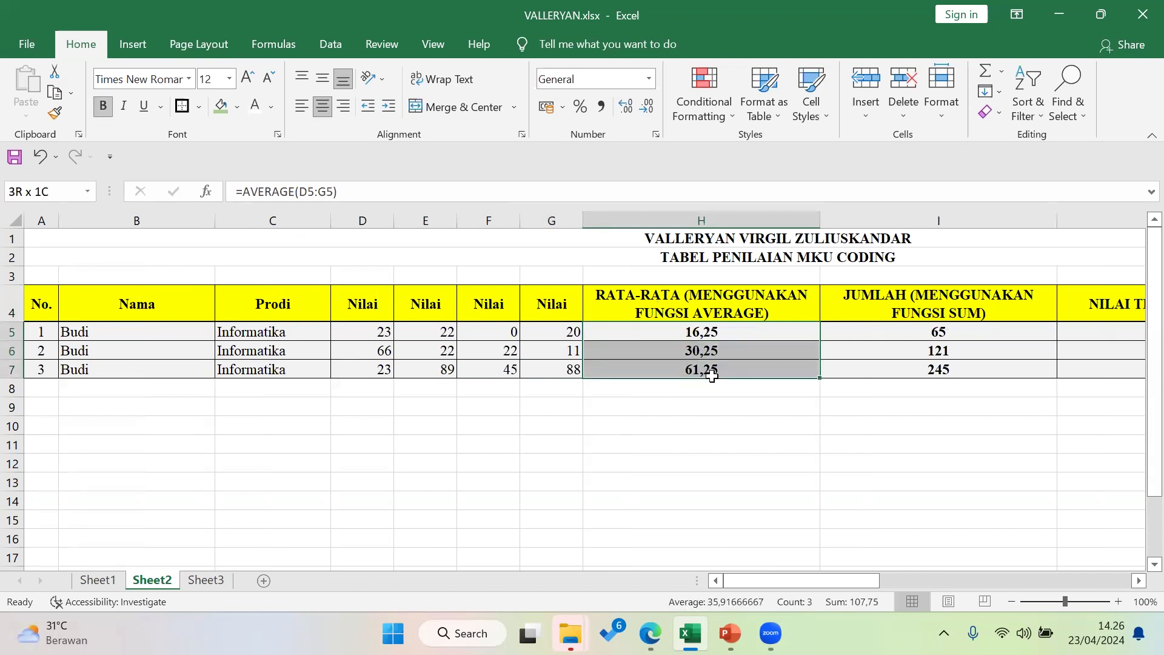
key("Delete")
left_click(690, 333)
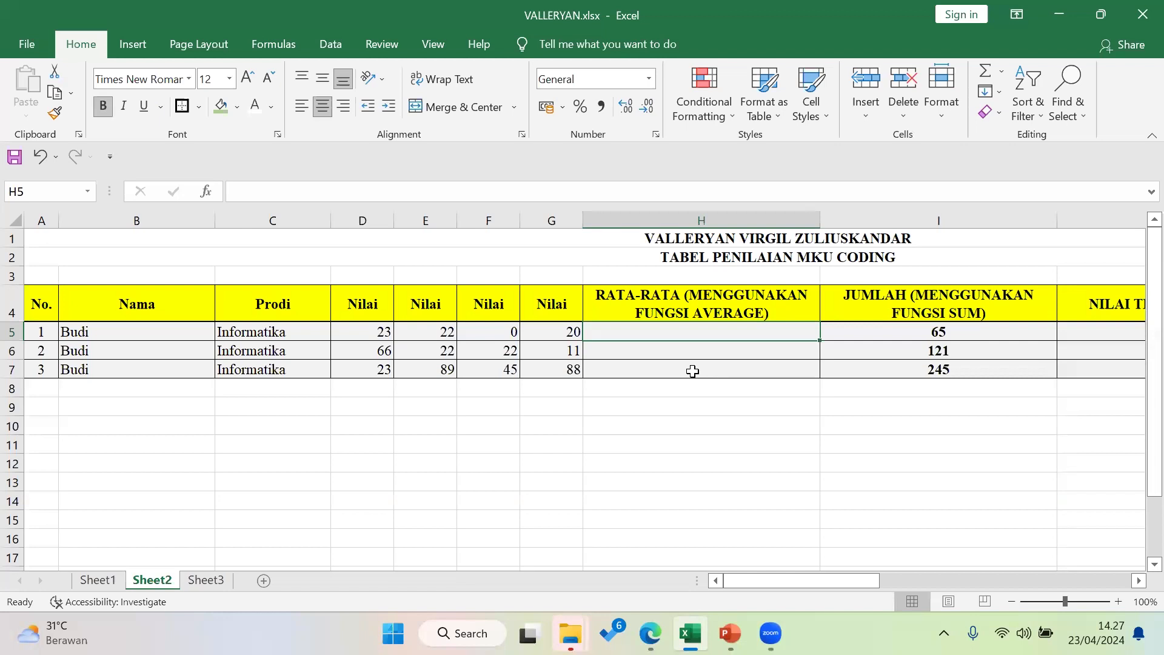
Type new names for the second and third students in B6 and B7
left_click(165, 353)
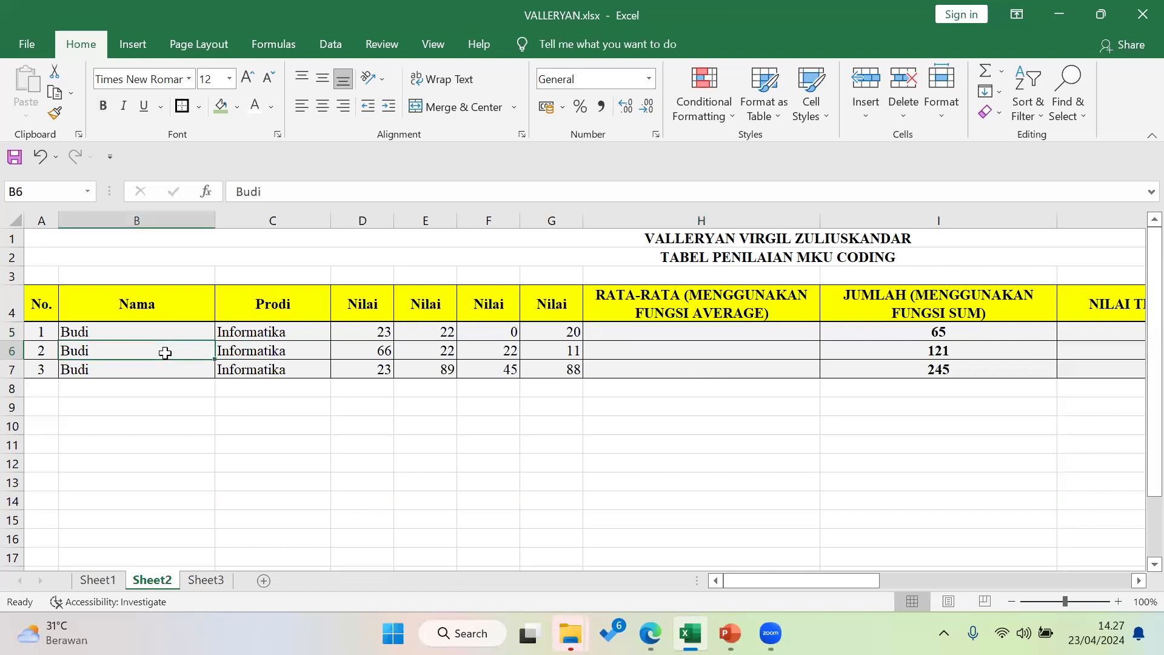
type("Santo")
left_click(171, 373)
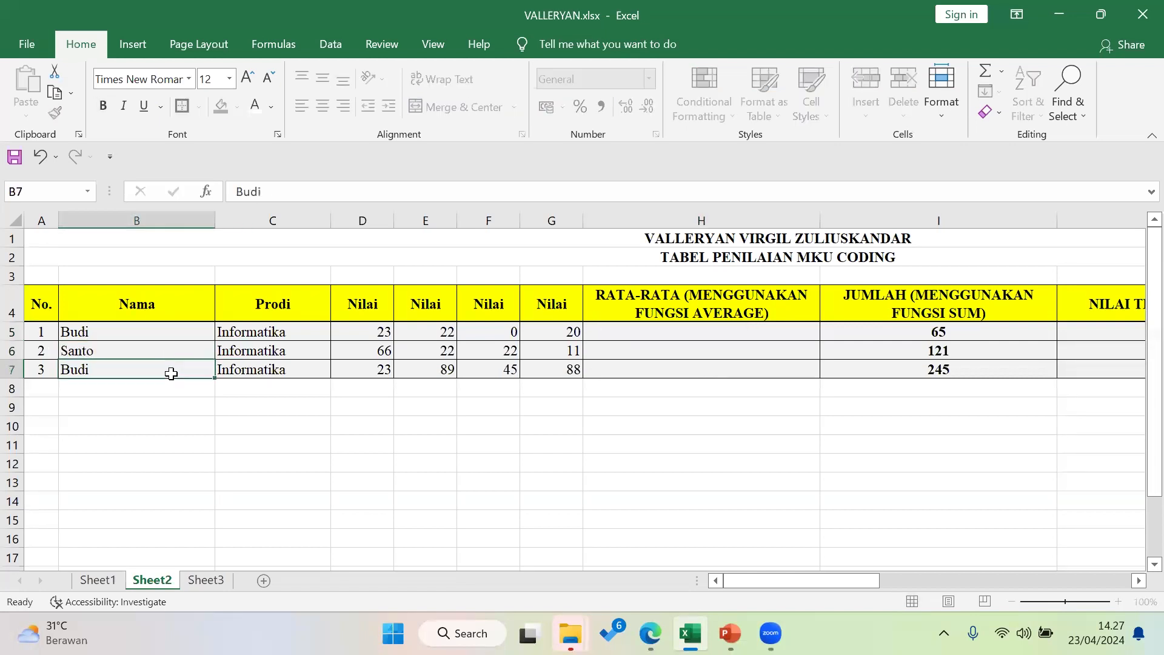
type("Irgi")
left_click(182, 403)
left_click(169, 334)
Step through the first student's scores D5 to G5, ending in empty average cell H5
left_click(612, 337)
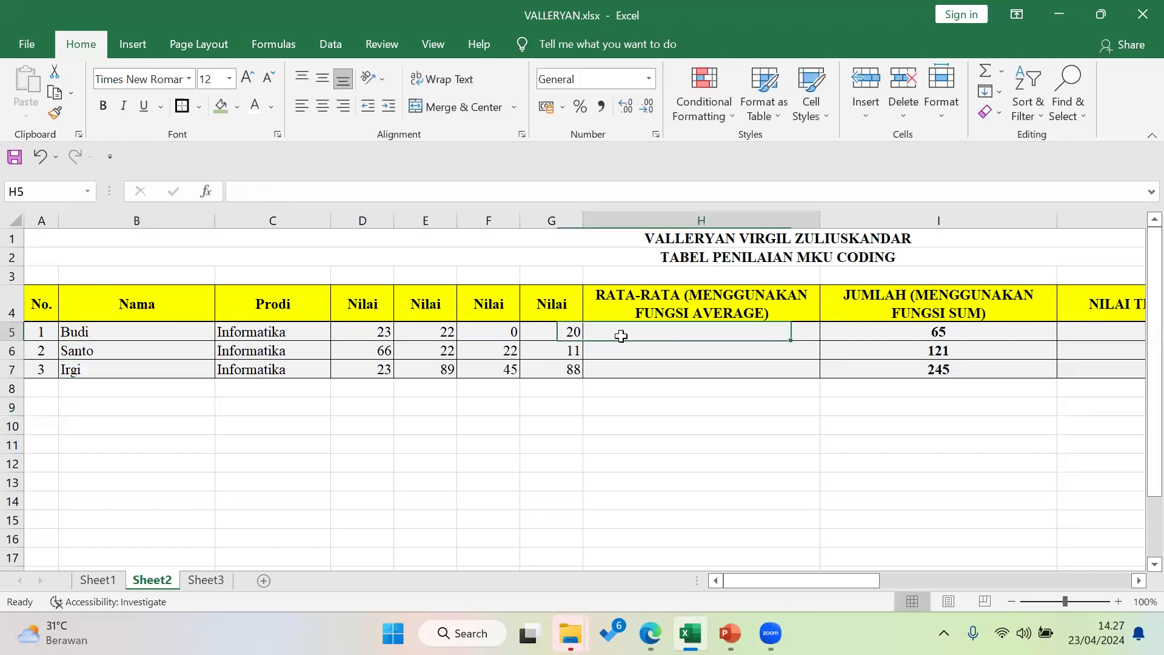
left_click(377, 337)
key("Right")
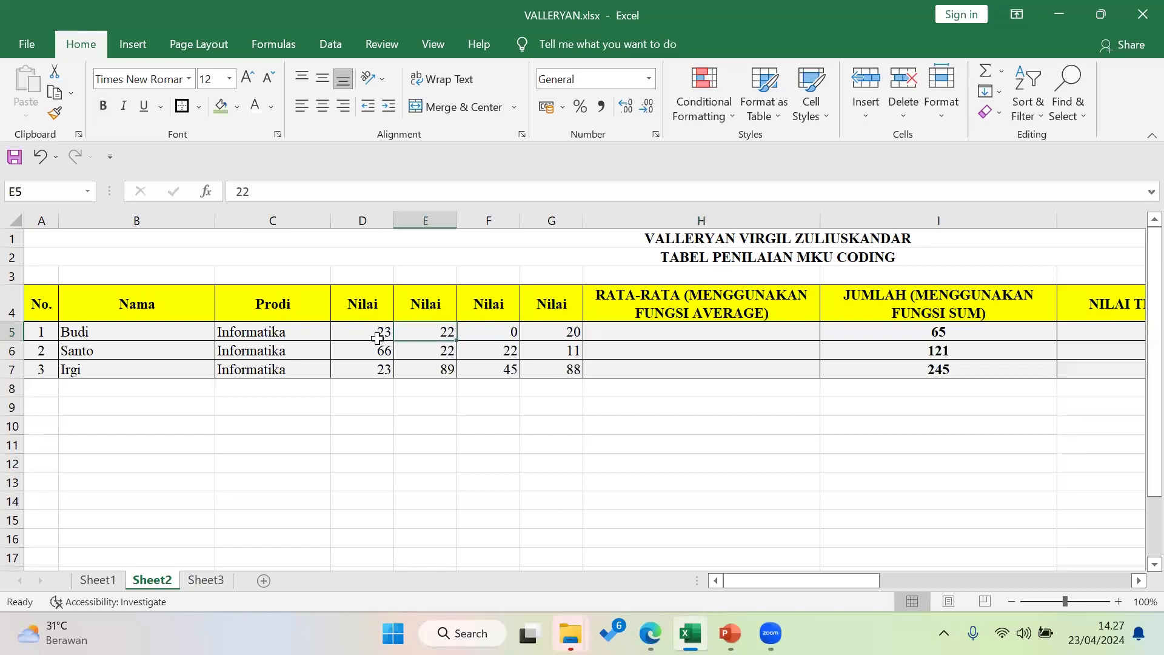
key("Right")
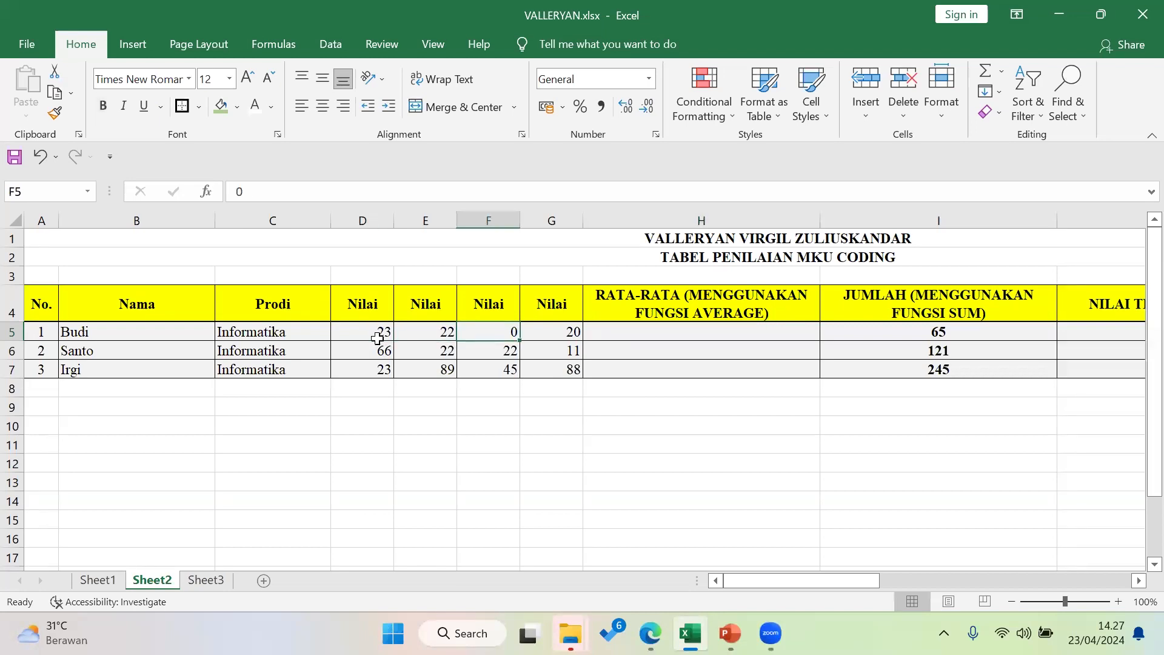
key("Right")
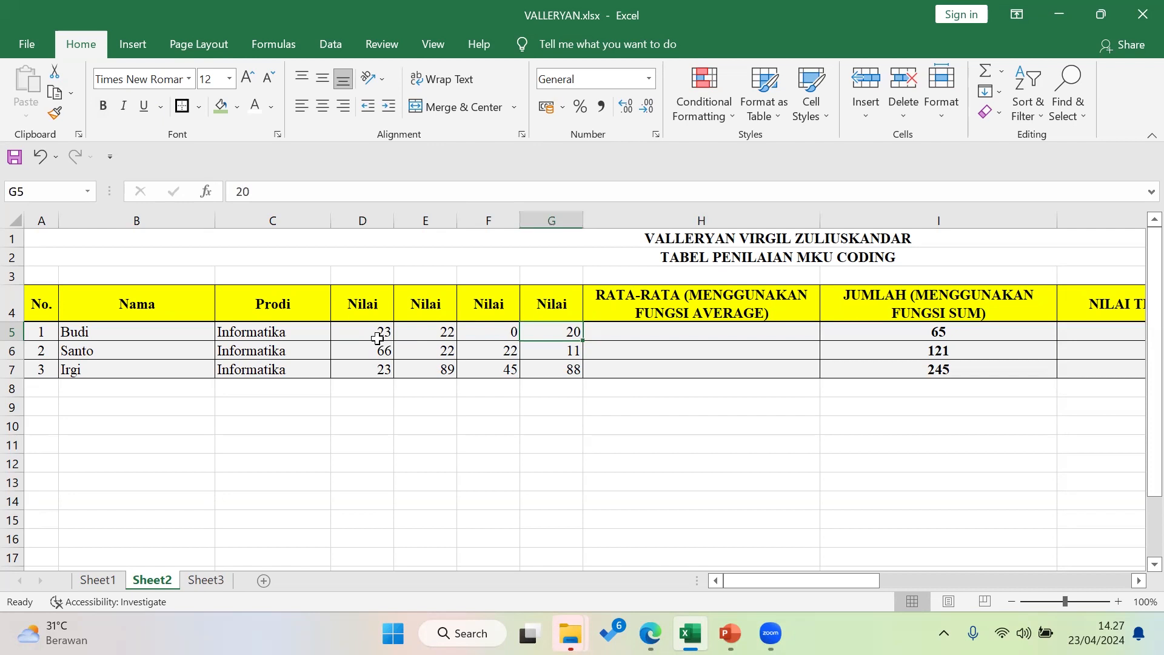
key("Right")
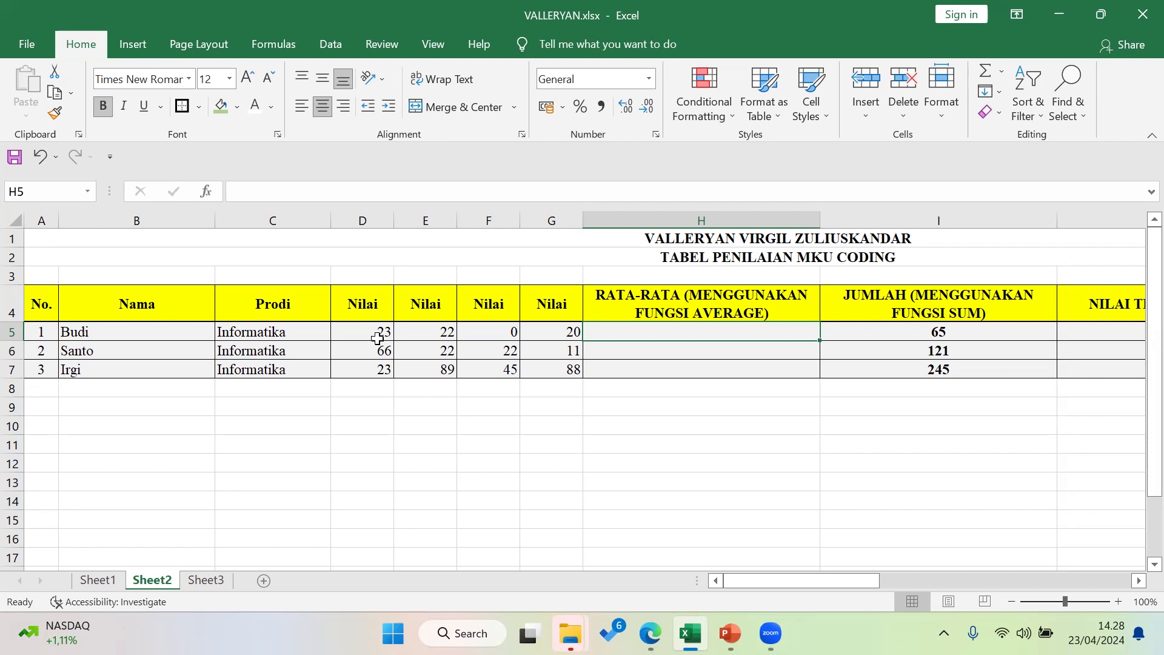
Begin an =AVERAGE( formula in H5 referencing the scores D5:G5
type("=")
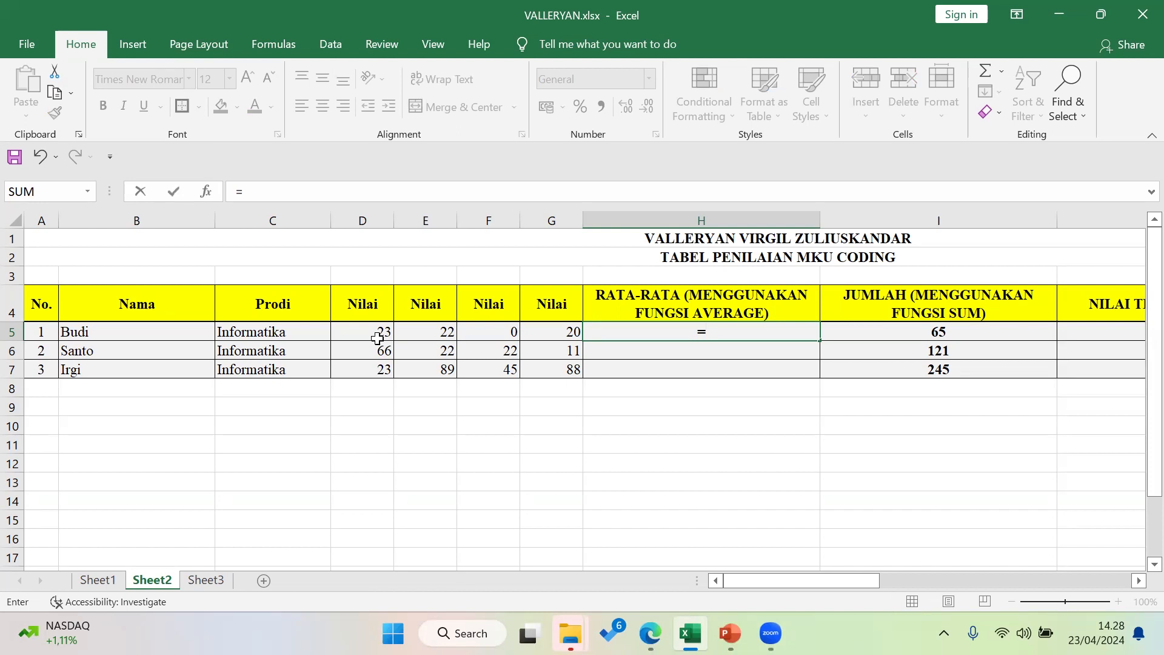
key("Tab")
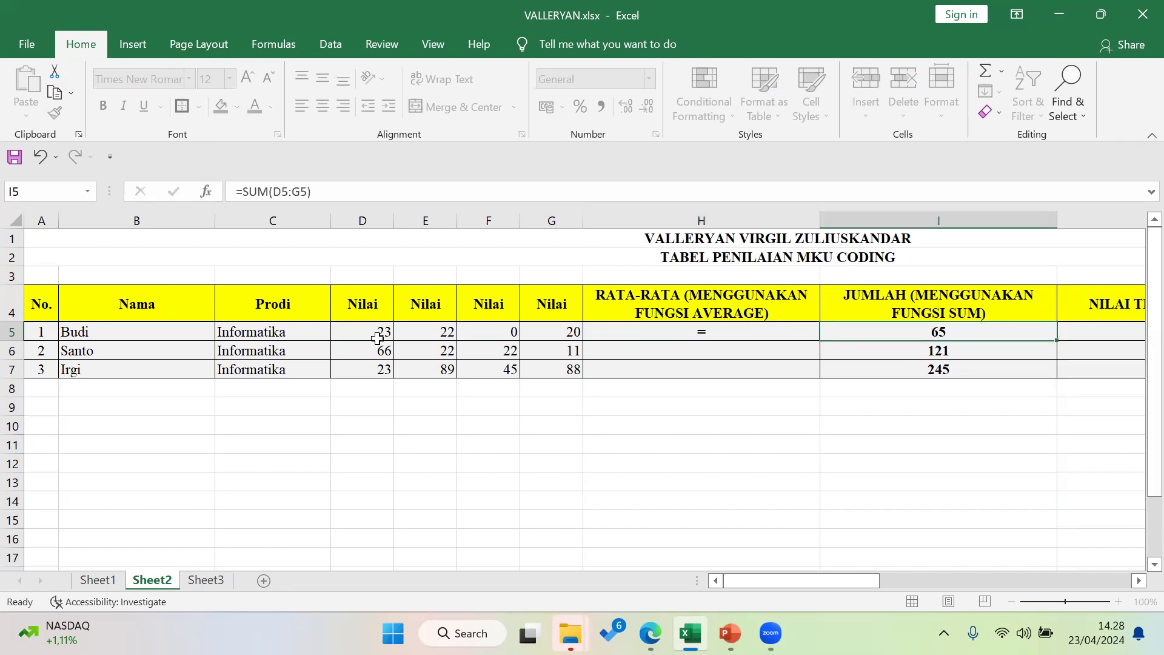
left_click(757, 323)
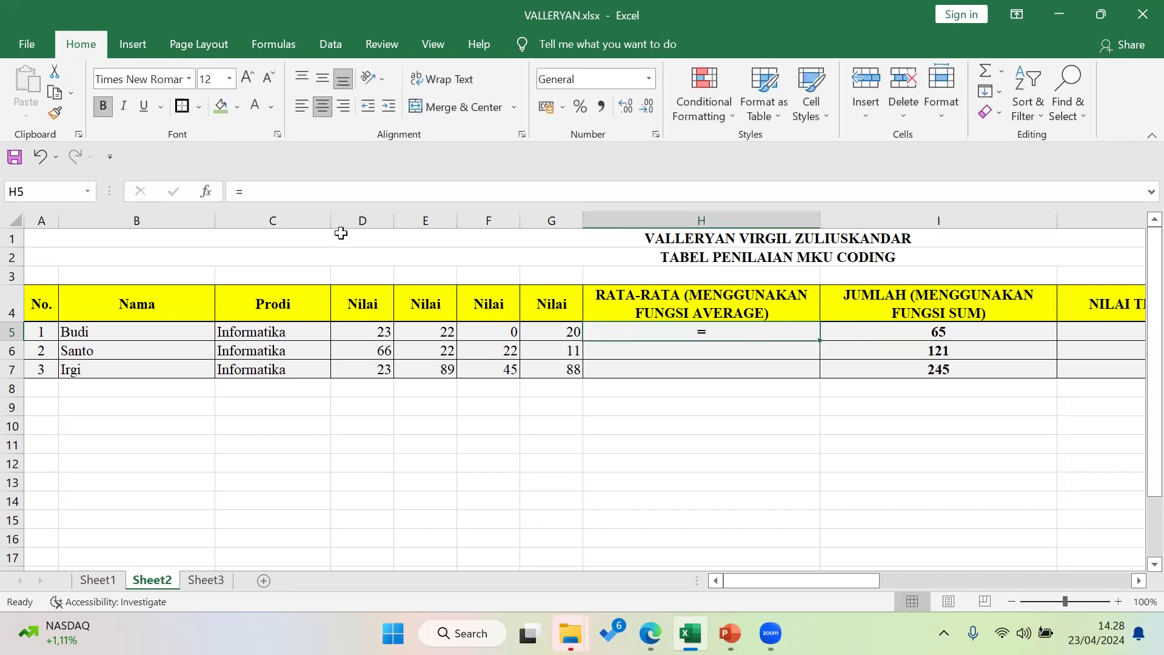
left_click(322, 193)
type("A")
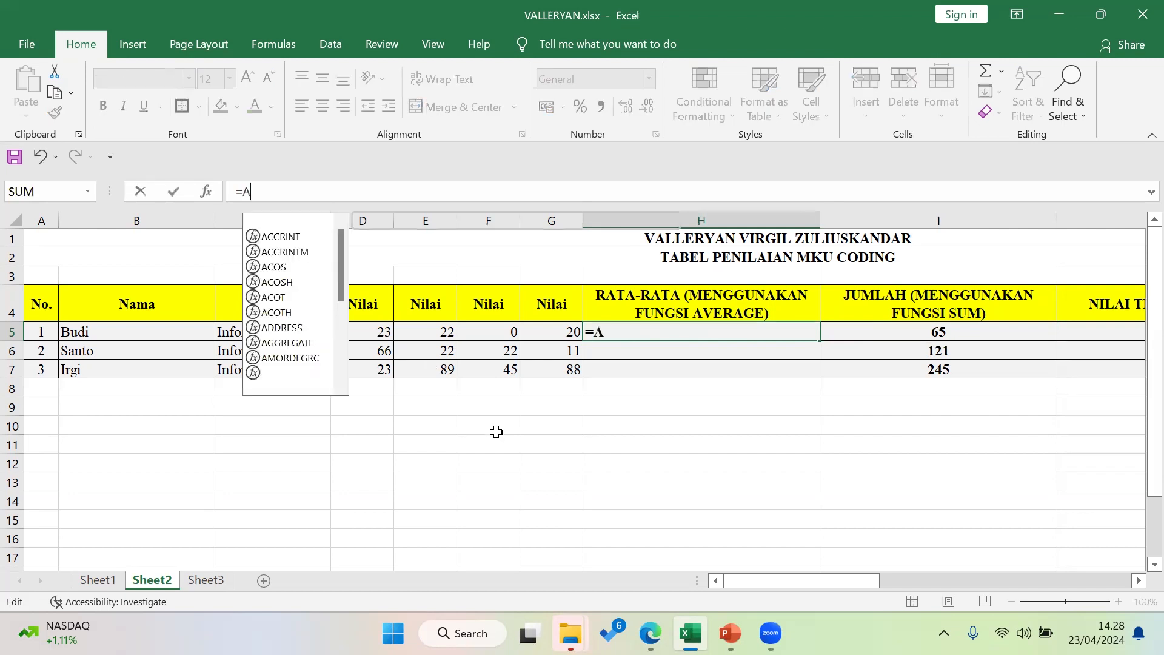
type("VERAGE")
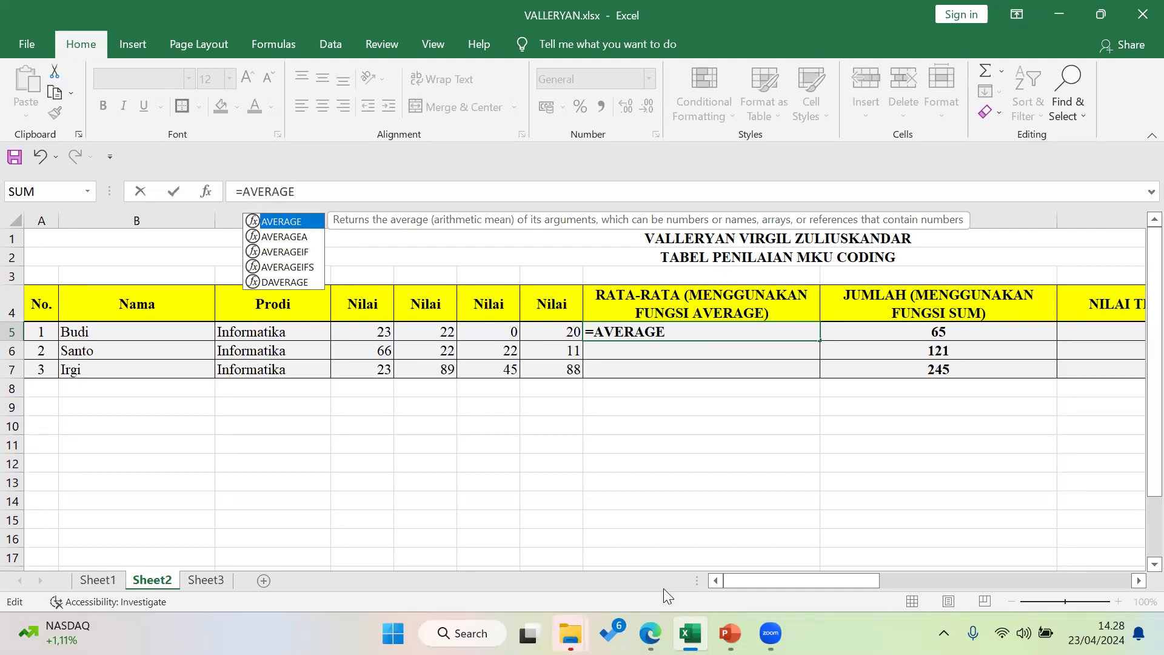
type("(")
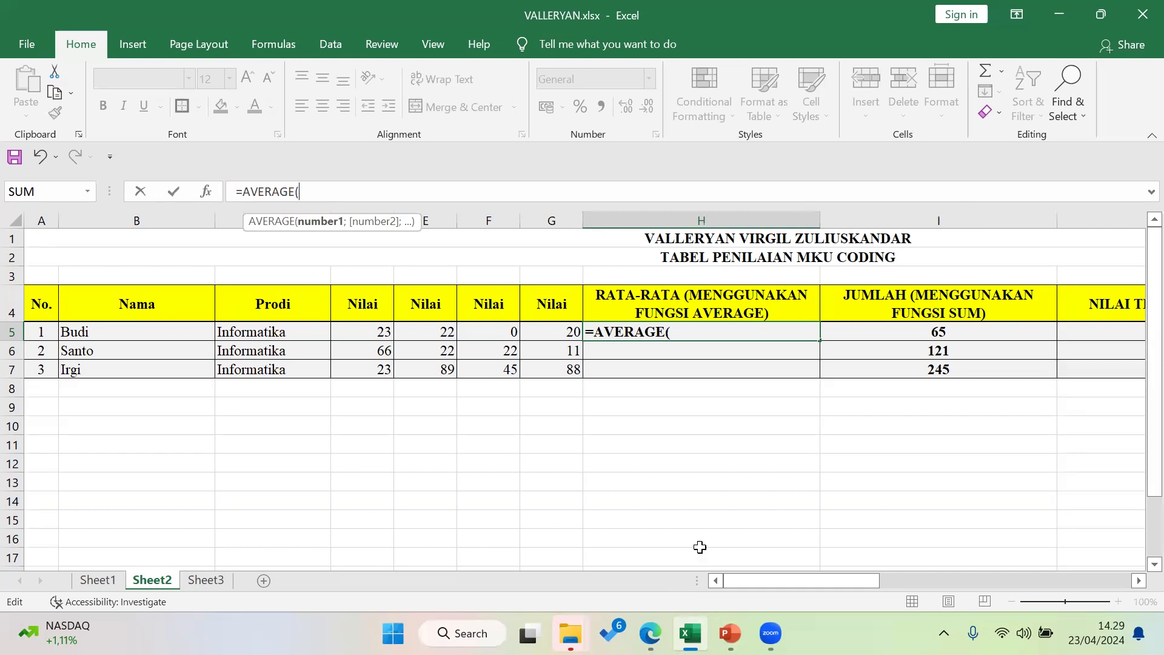
left_click_drag(366, 331, 571, 331)
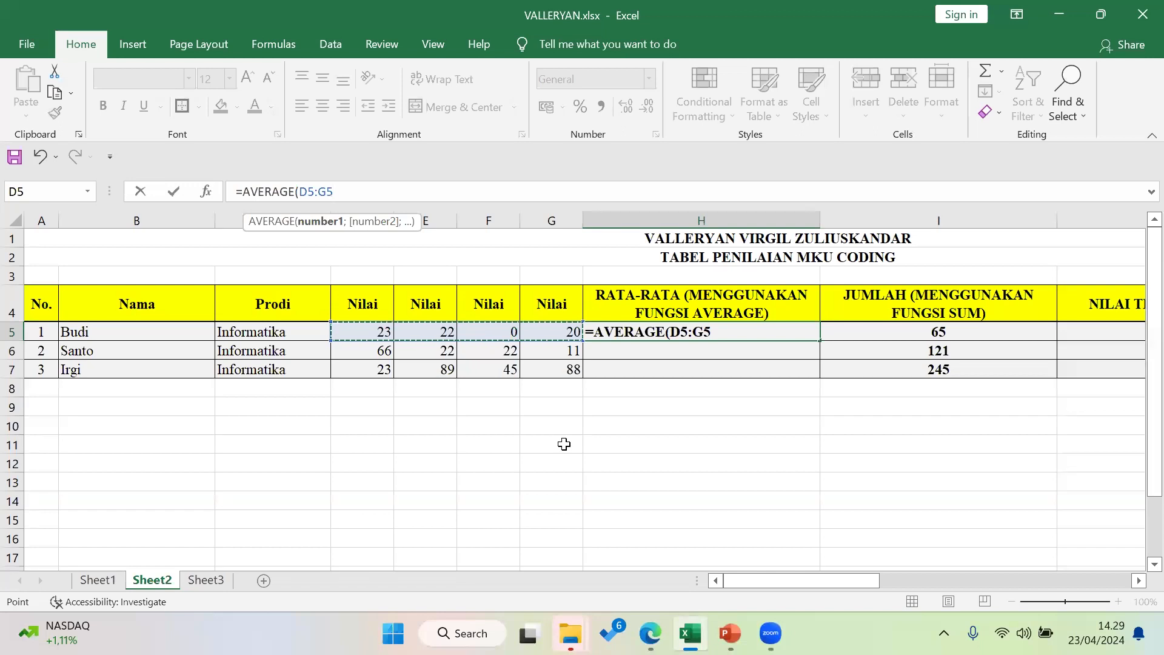
Retype the formula as =AVERAGE(D5:G5) in H5, fixing a typo, and commit it
key("BackSpace")
key("BackSpace")
key("BackSpace")
key("BackSpace")
key("BackSpace")
key("BackSpace")
key("BackSpace")
key("BackSpace")
key("BackSpace")
key("BackSpace")
key("BackSpace")
key("BackSpace")
key("BackSpace")
key("BackSpace")
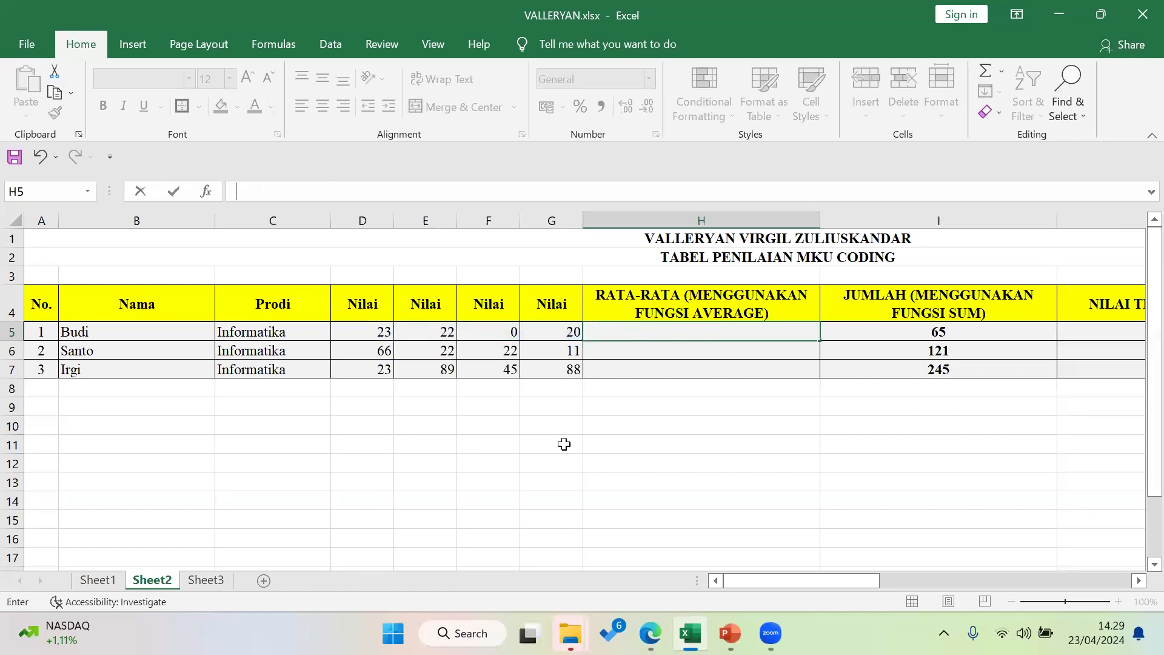
type("=AVERGAE")
key("BackSpace")
key("BackSpace")
key("BackSpace")
type("AGE")
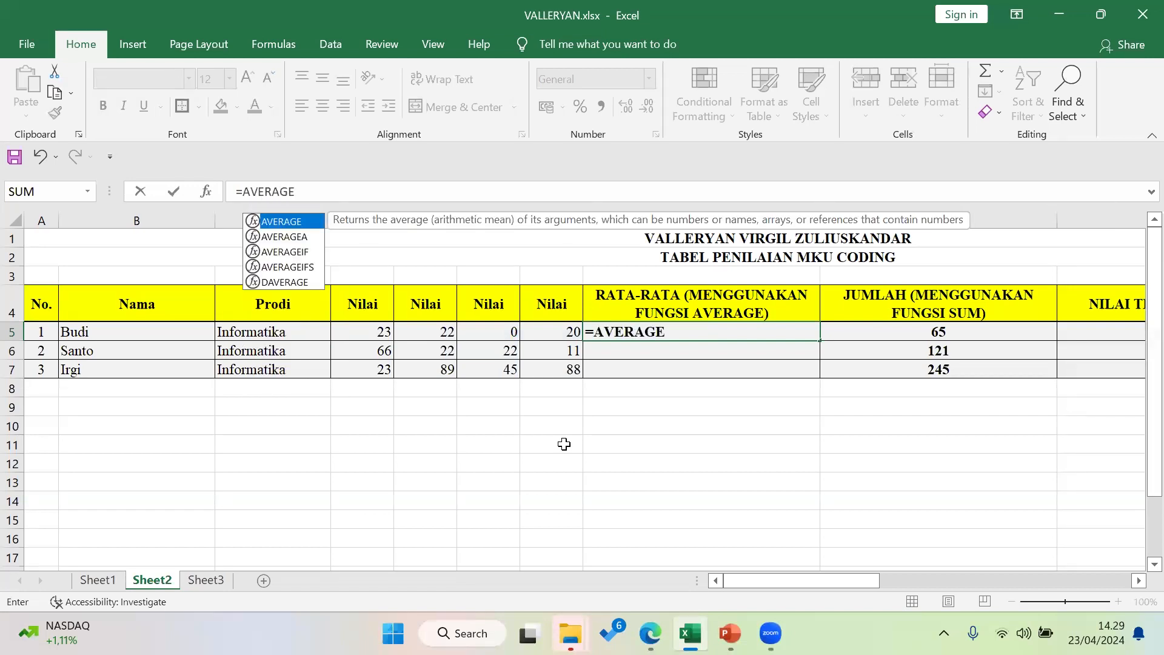
type("(")
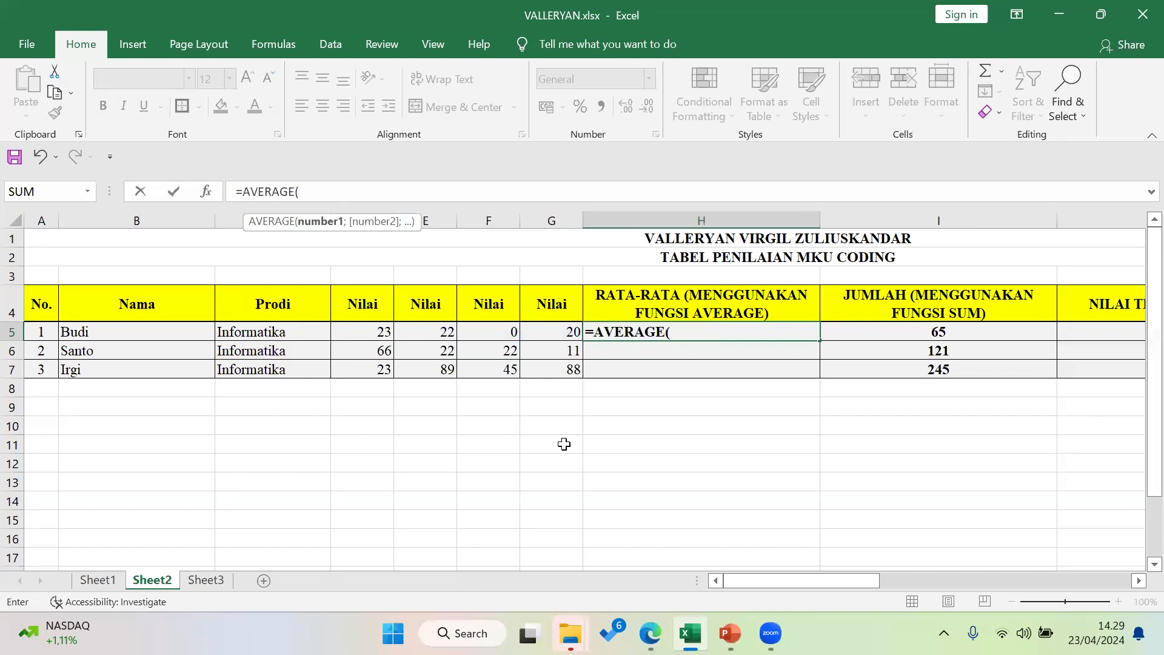
left_click(373, 330)
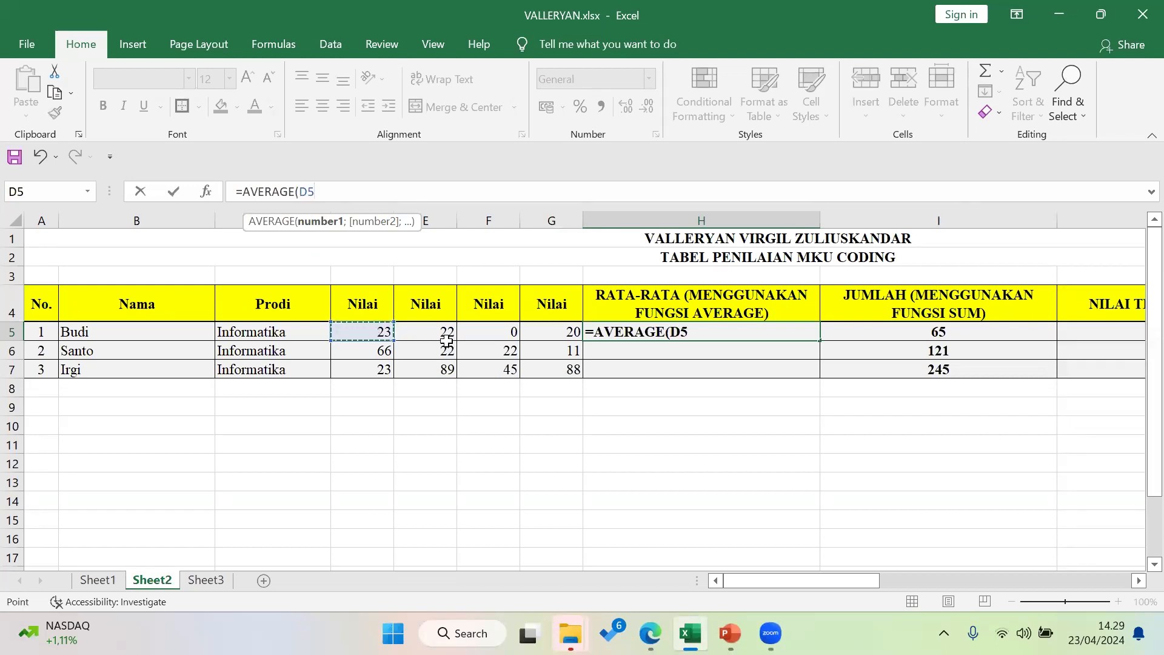
left_click_drag(447, 340, 554, 333)
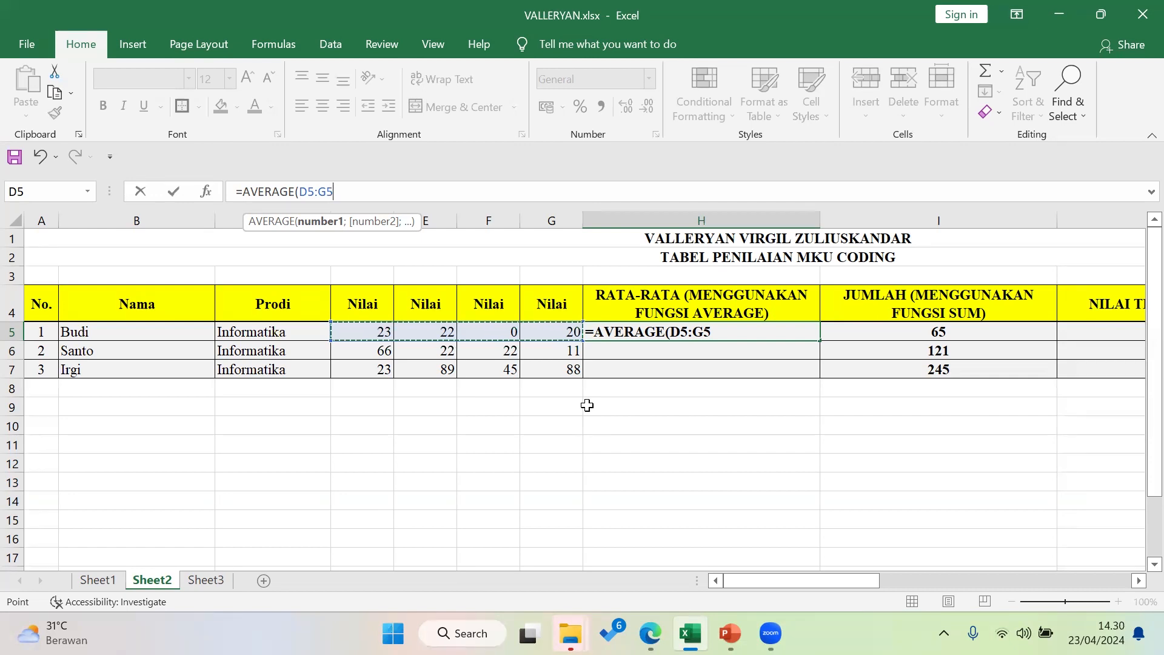
key("Return")
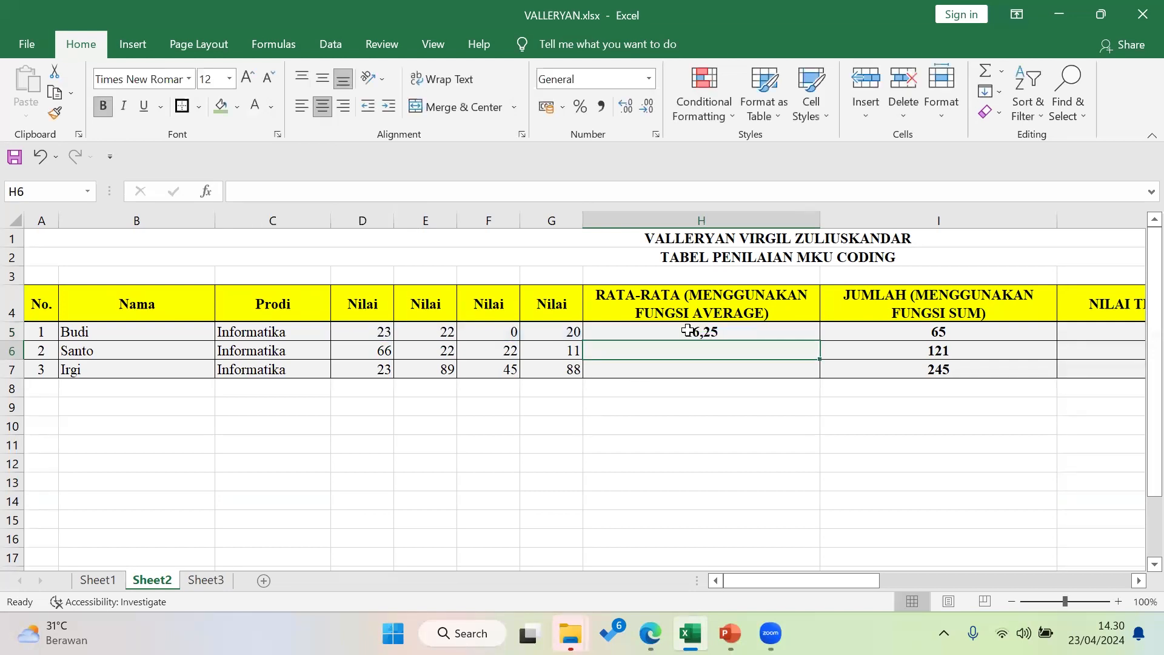
Review H5's =AVERAGE(D5:G5) formula and re-confirm it so it shows 16,25
left_click(688, 332)
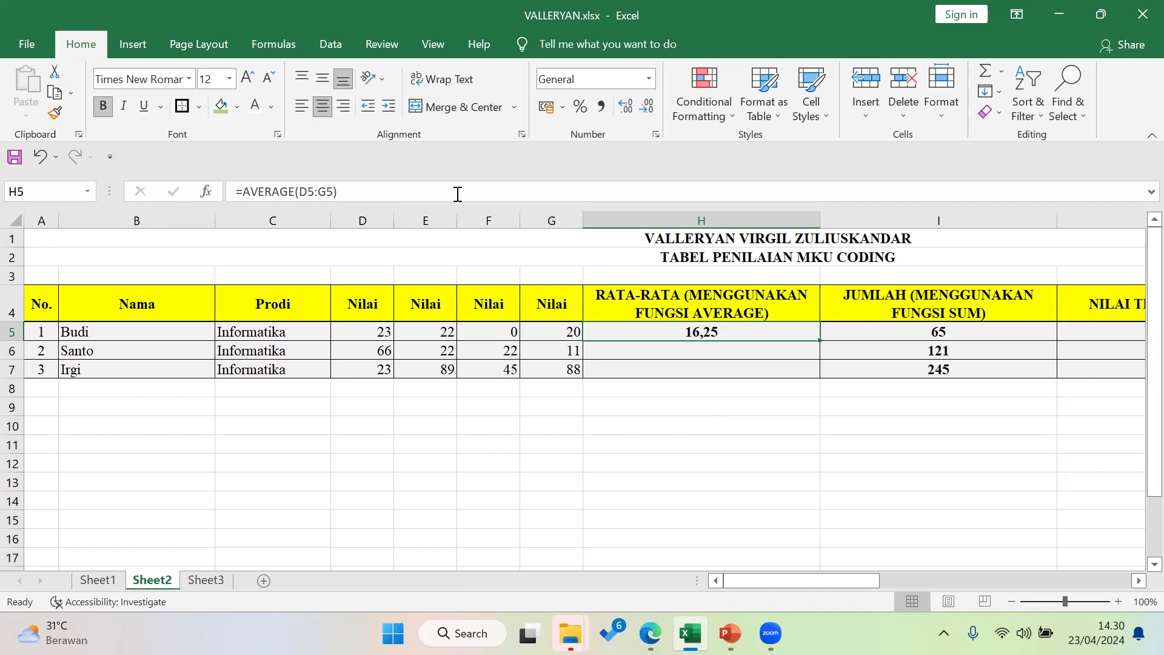
left_click(397, 188)
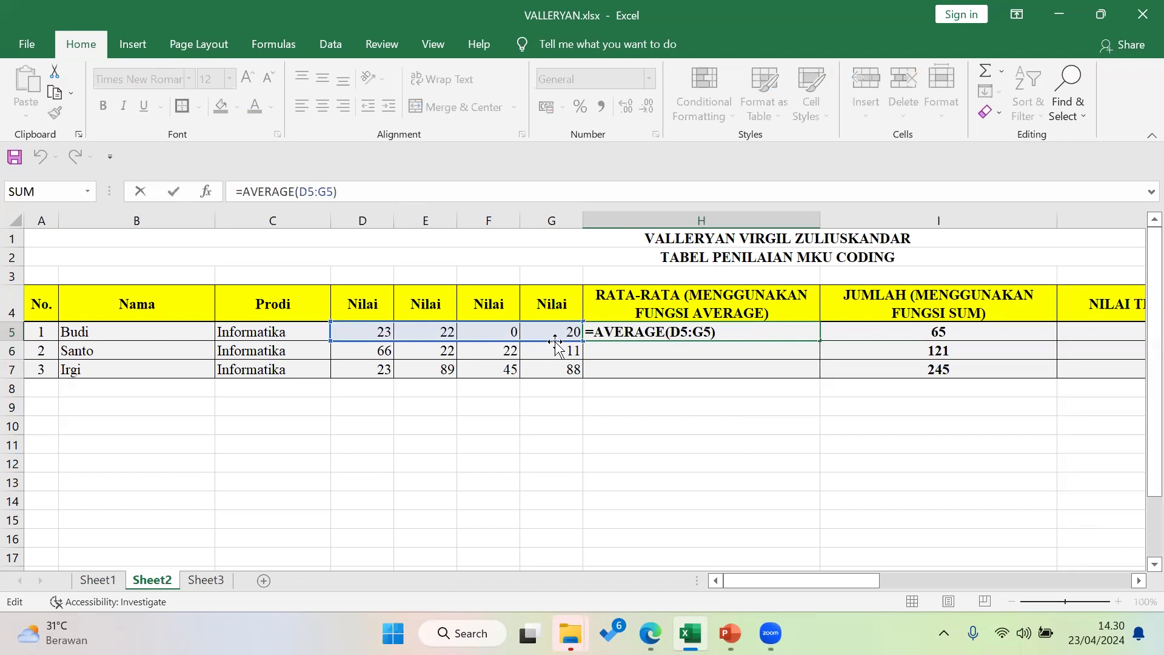
left_click(774, 337)
key("Return")
scroll(774, 337, "up", 1)
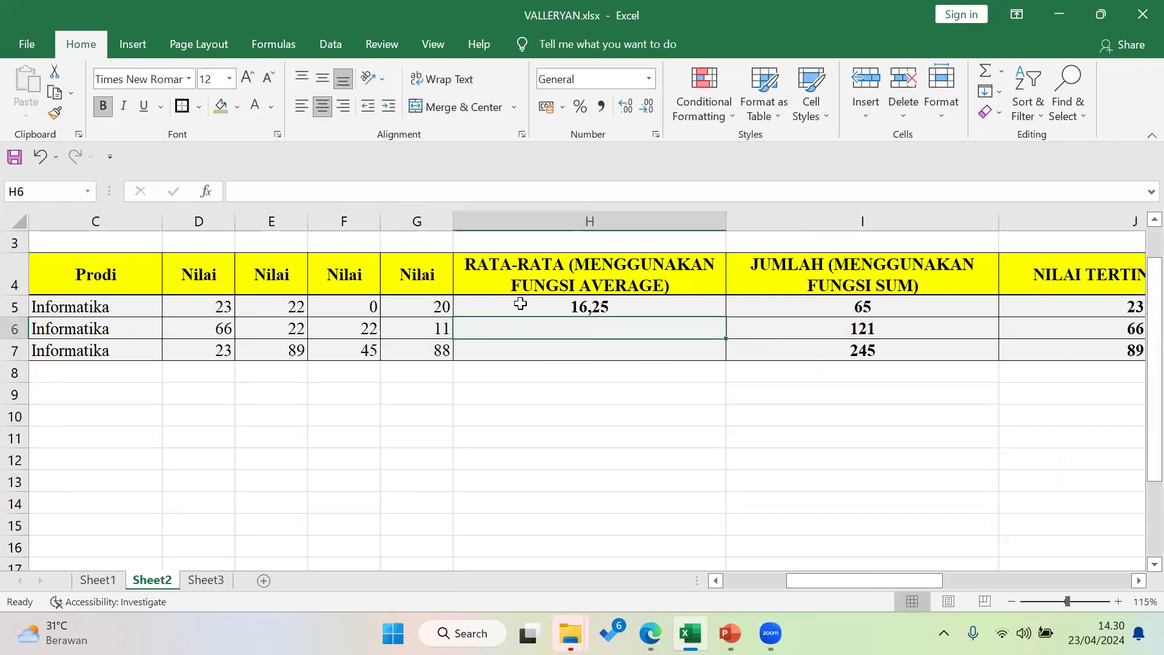
Review H5's =AVERAGE(D5:G5) formula, then overwrite it with a fresh equals sign
left_click(584, 304)
key("F2")
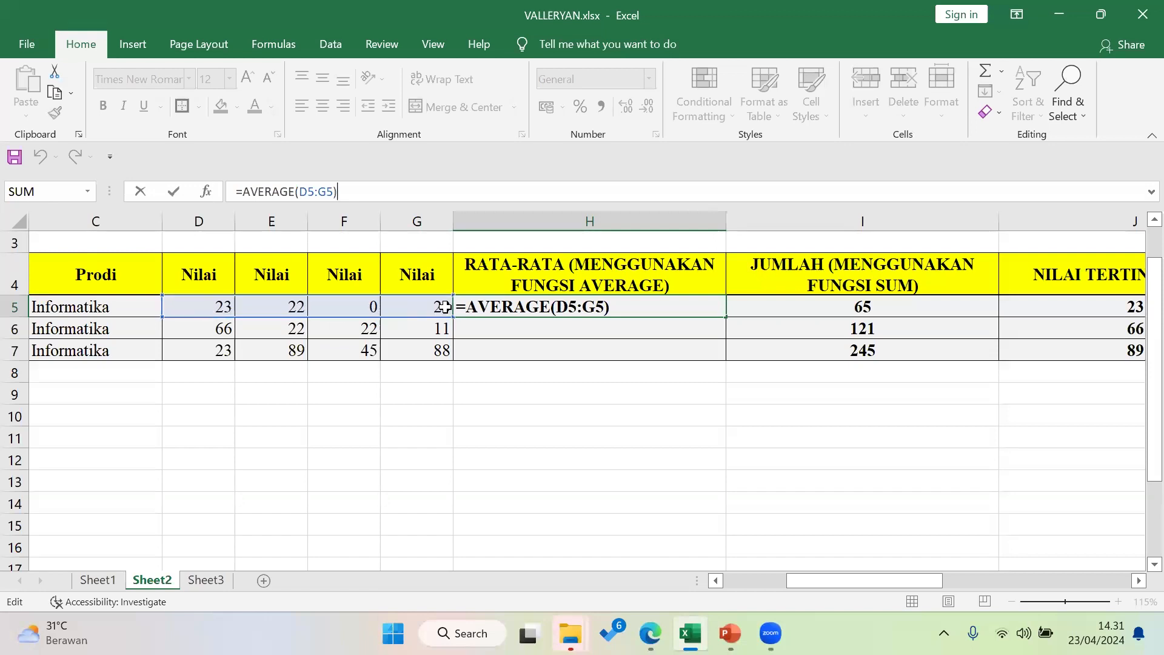
key("Return")
left_click(556, 306)
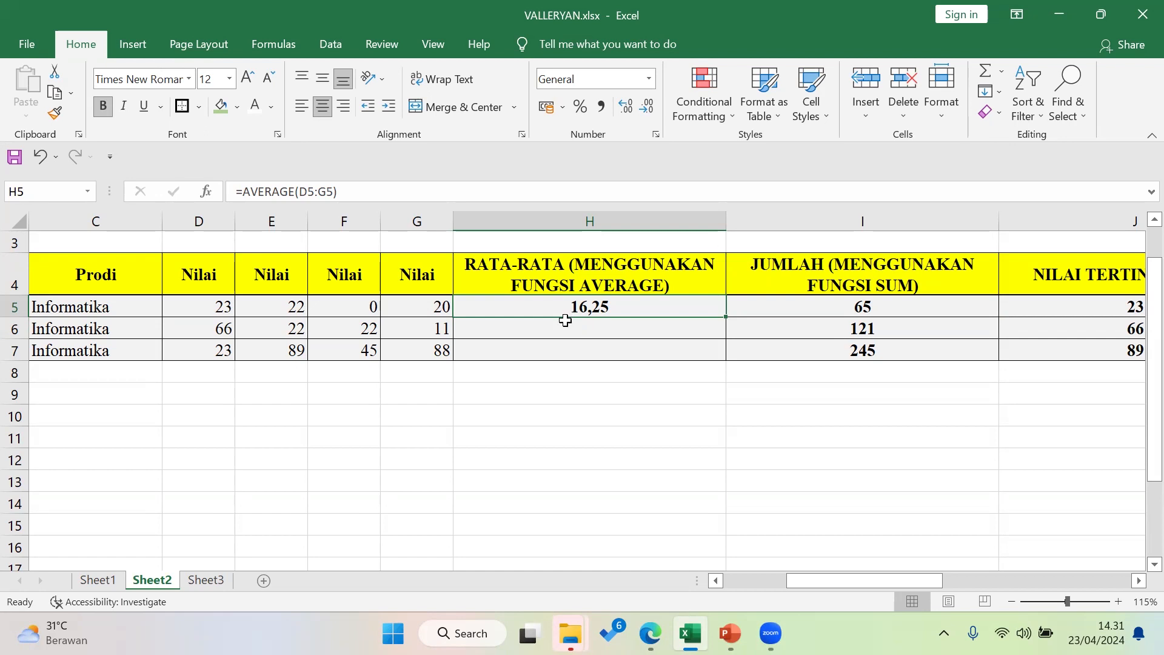
type("=")
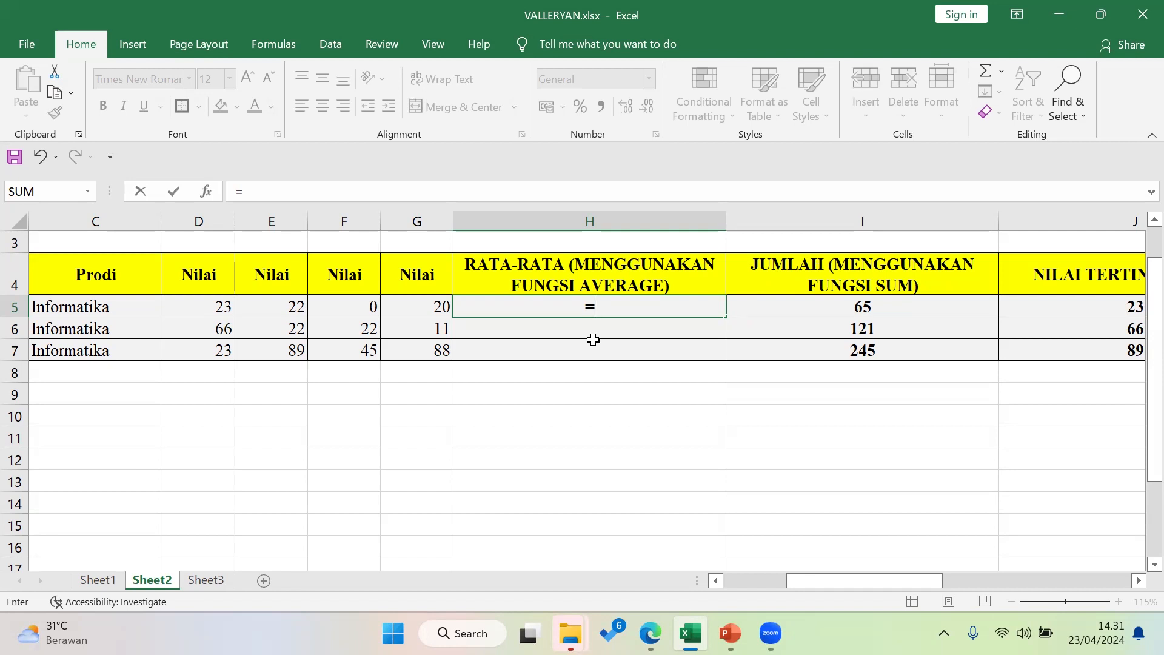
Enter =AVERAGE(D5:G5) in H5 to get the first student's 16,25 average
key("Escape")
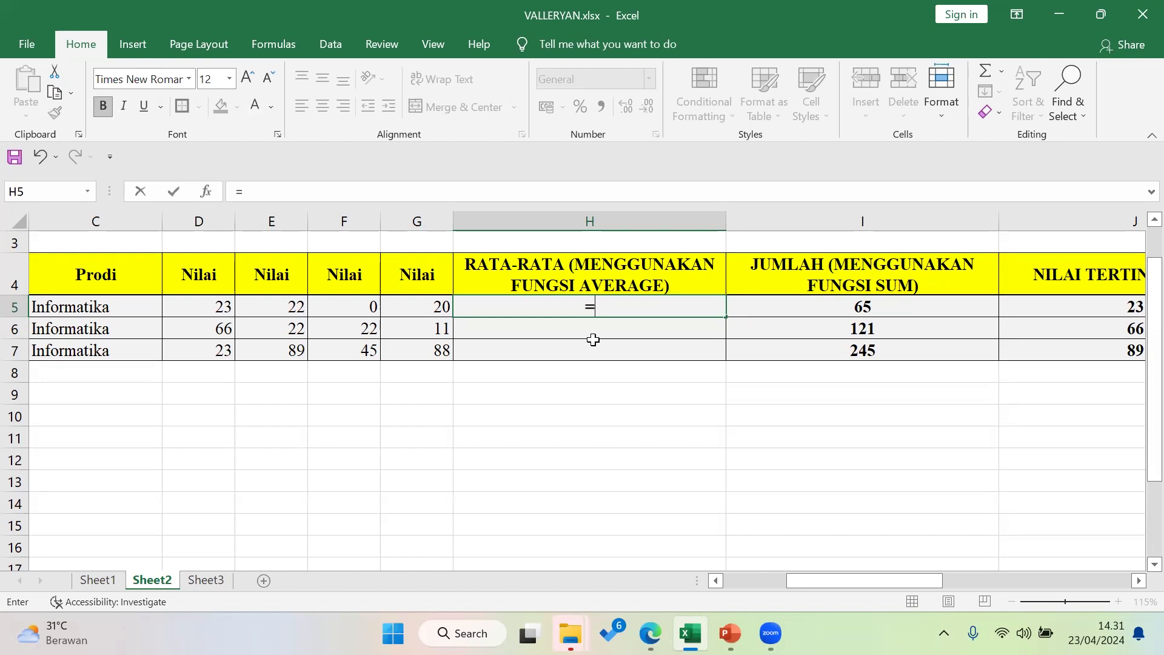
type("A")
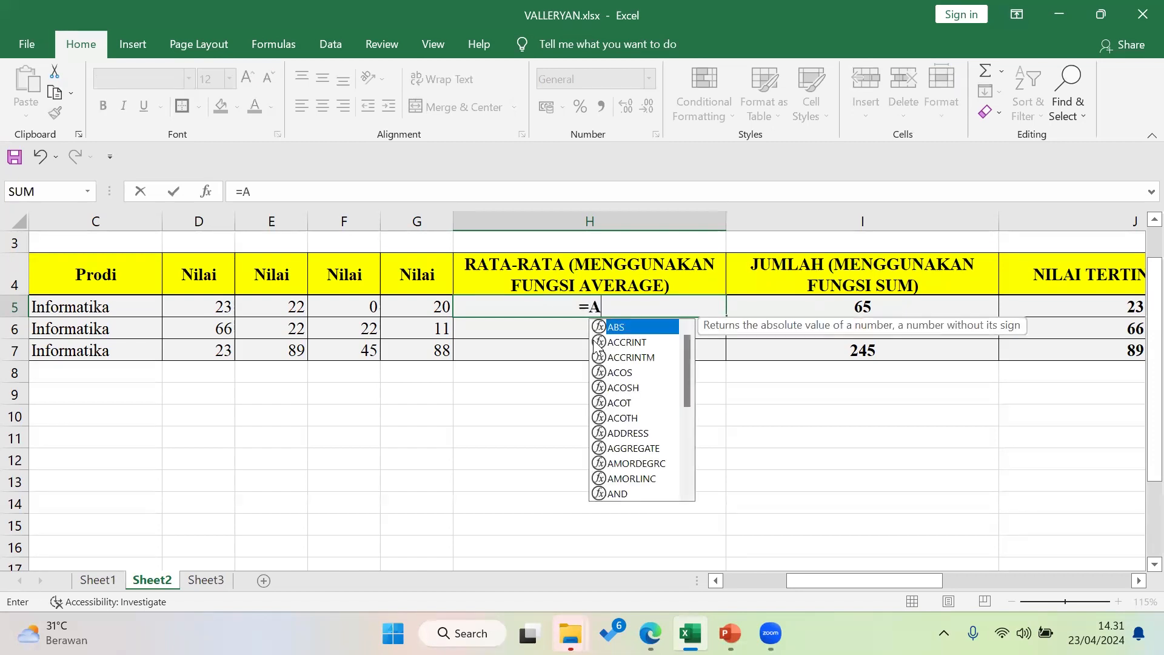
type("VERA")
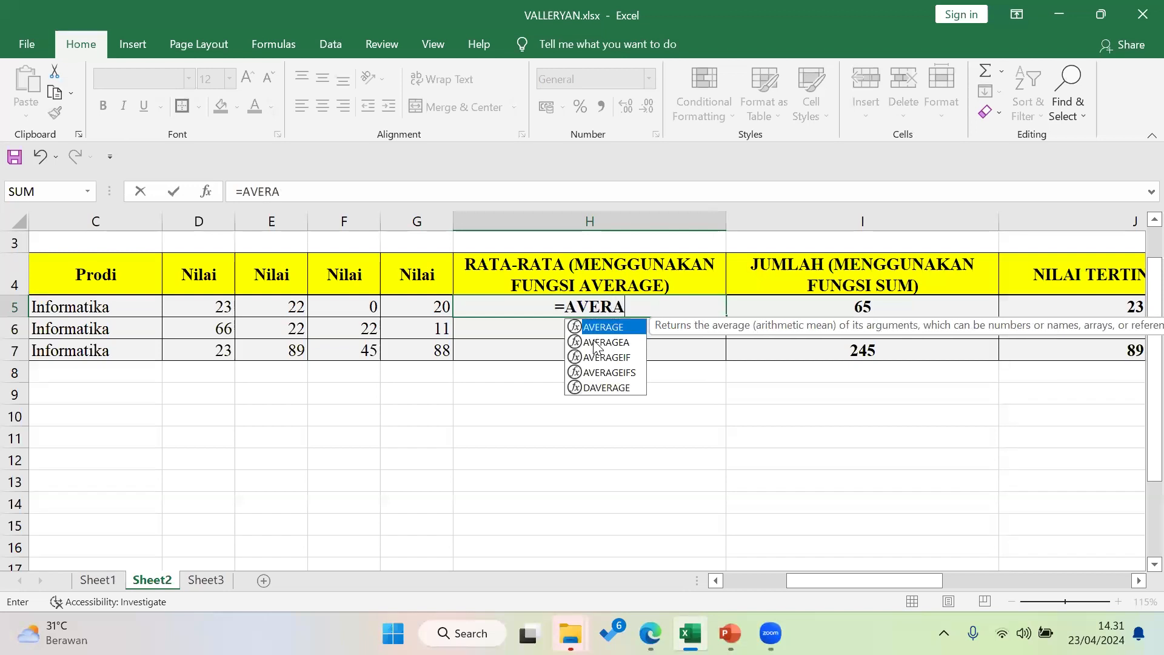
type("GE")
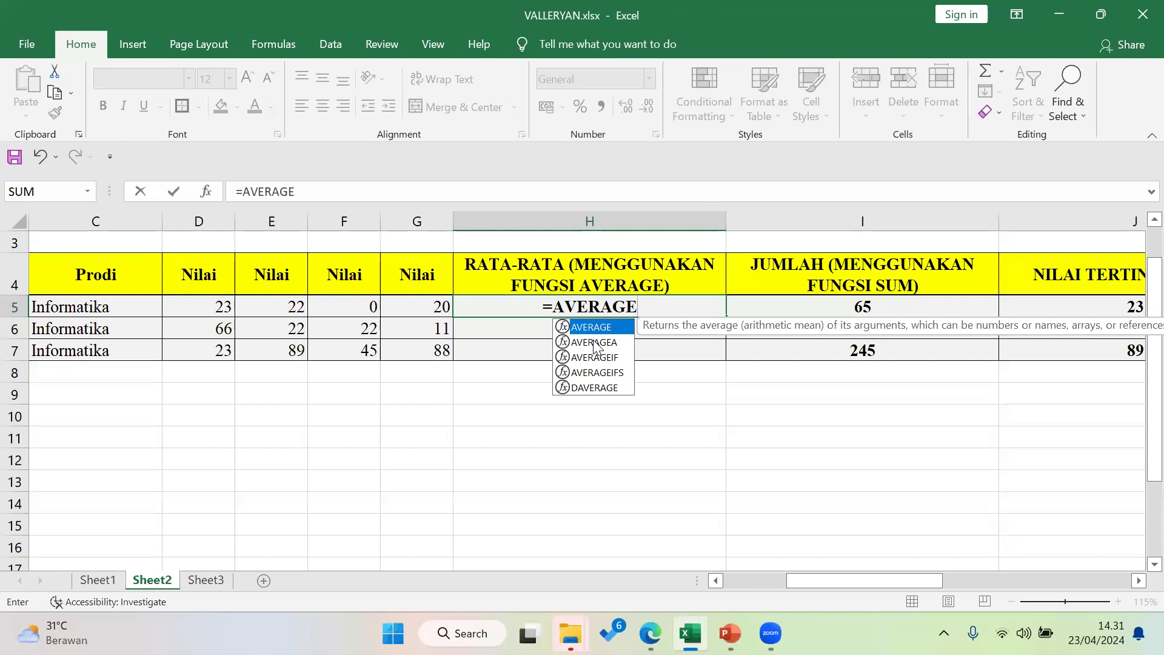
type("(")
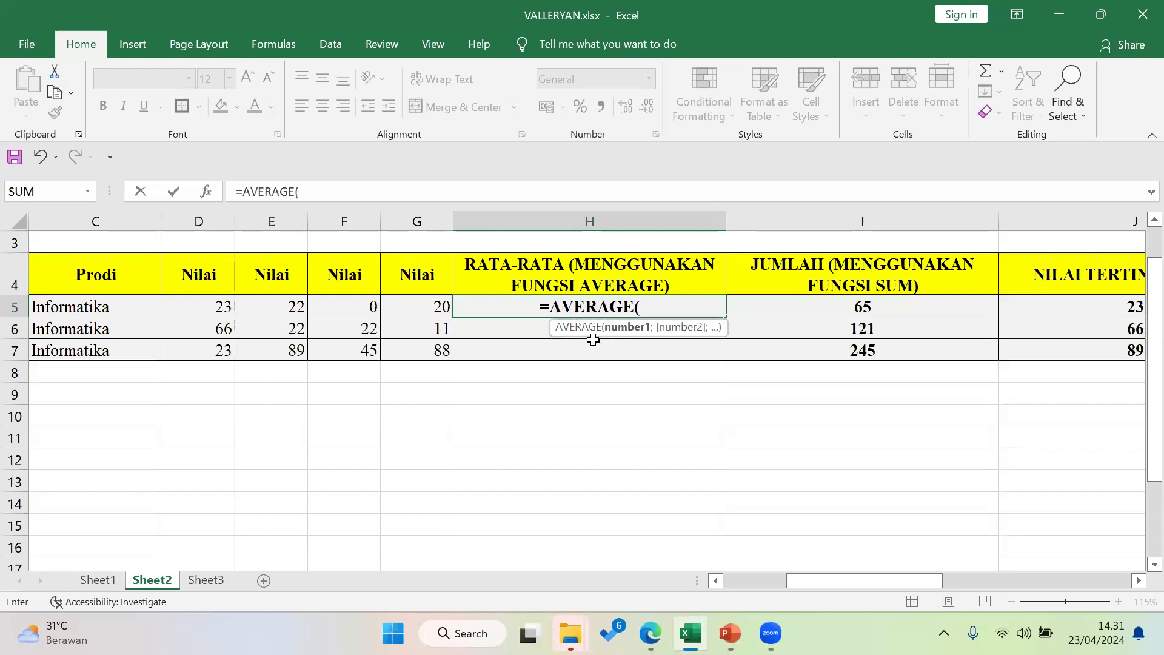
left_click(215, 307)
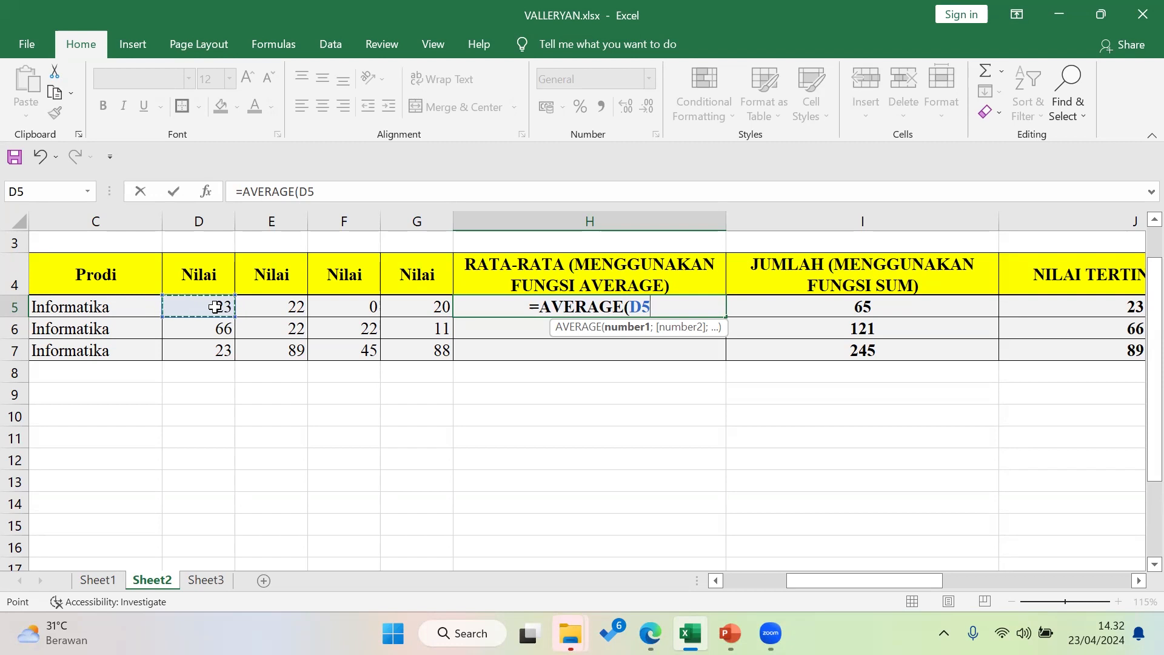
left_click_drag(258, 305, 413, 304)
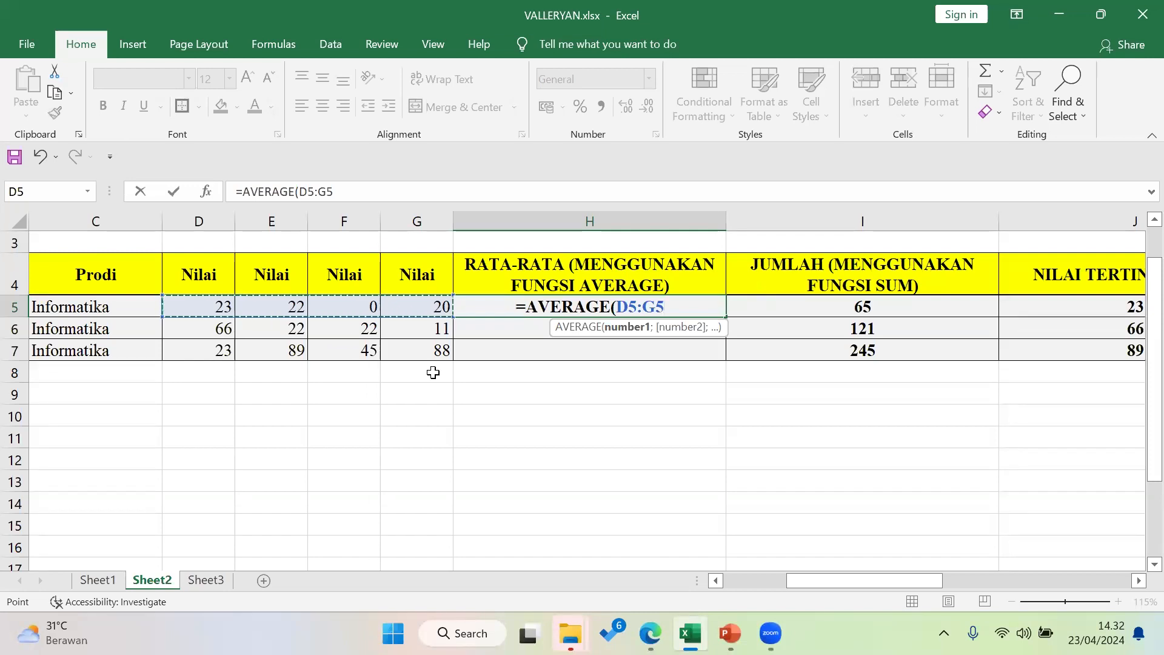
key("Return")
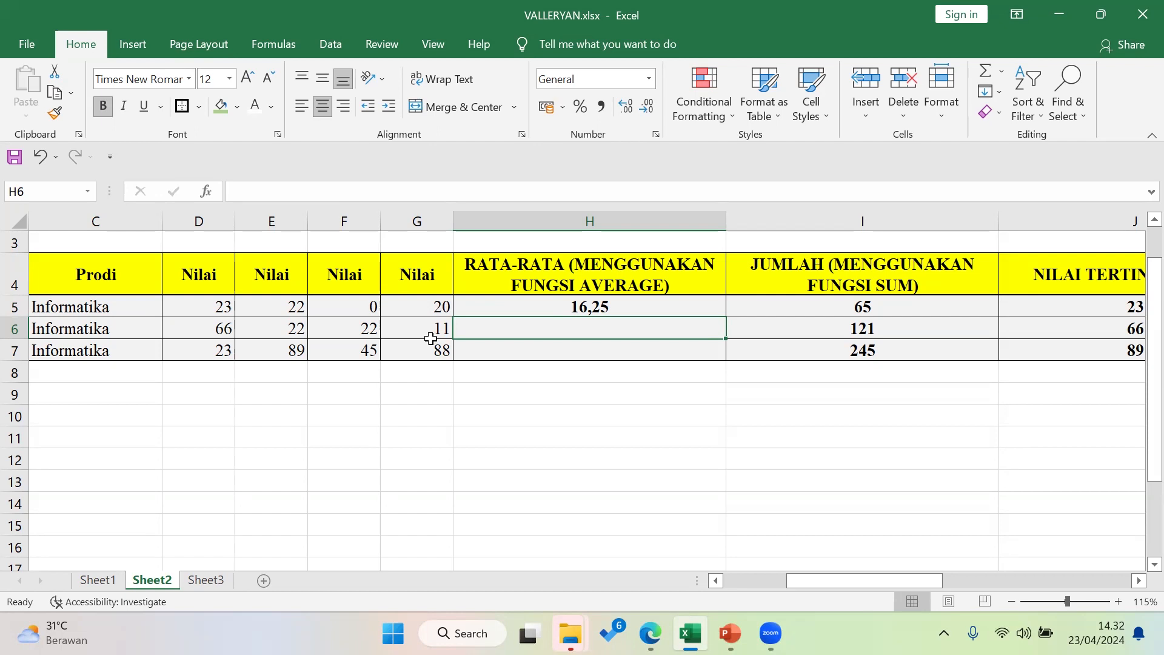
Fill the average formula down to H7, showing 30,25 and 61,25
left_click(565, 311)
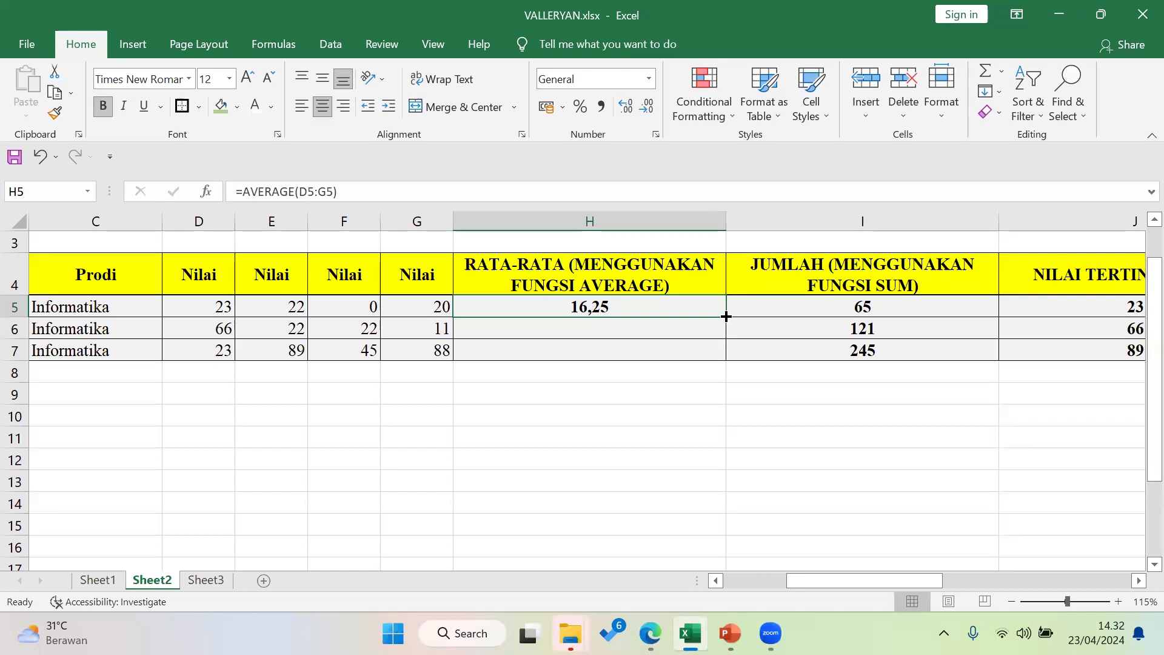
left_click_drag(726, 316, 733, 359)
left_click(662, 424)
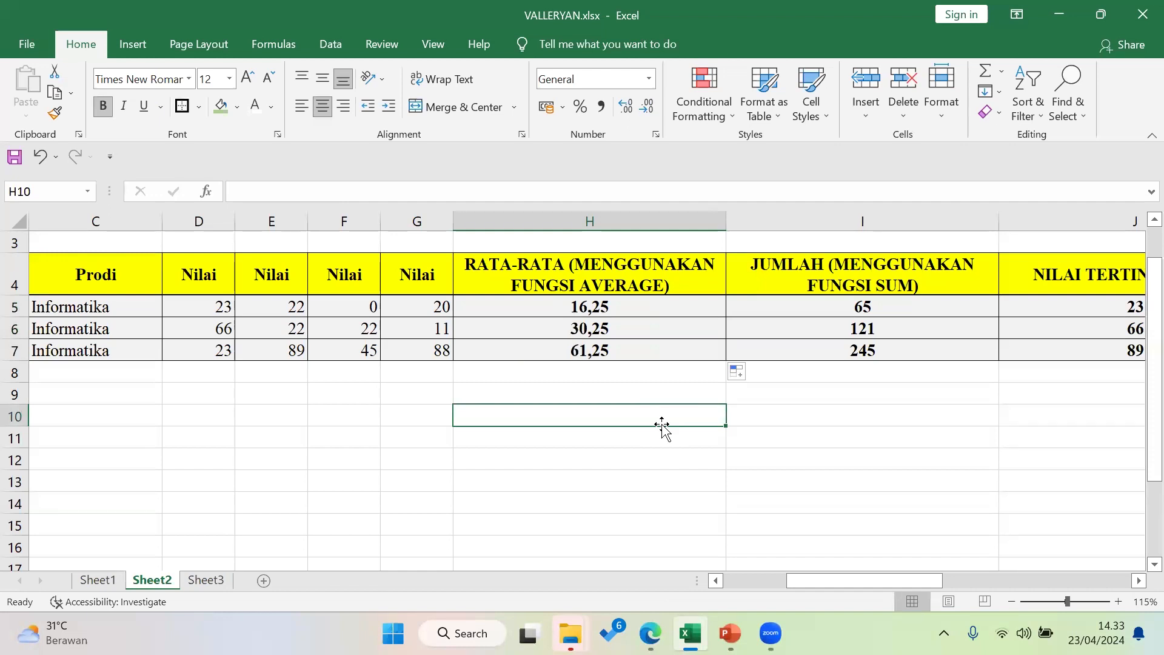
key("ctrl+z")
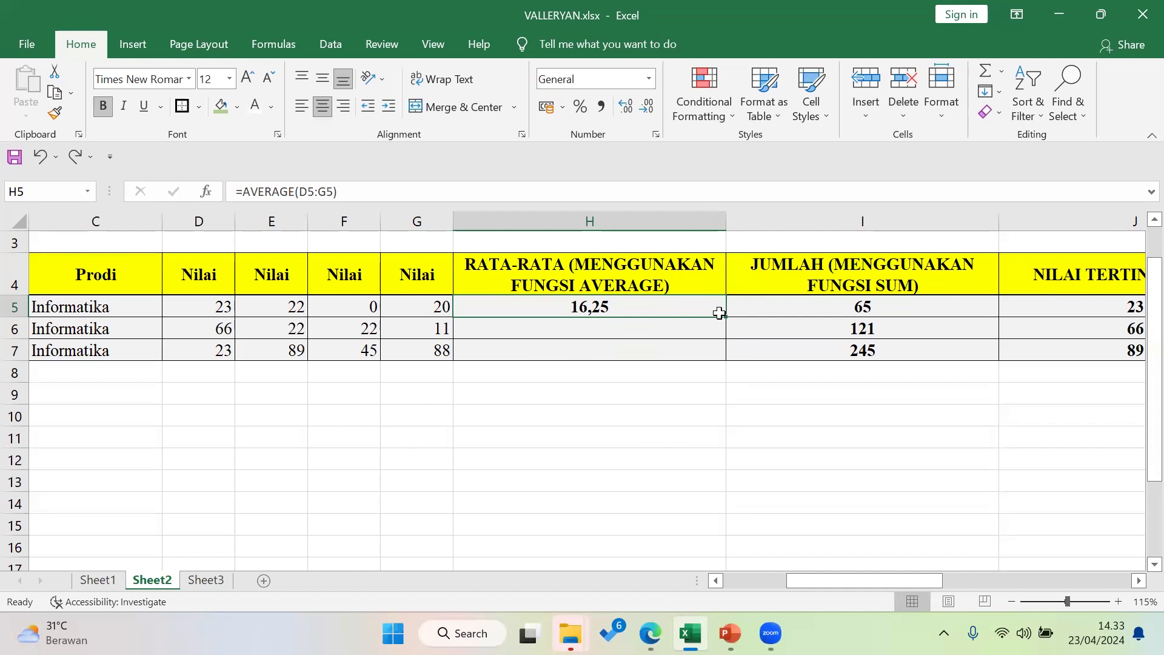
left_click_drag(726, 316, 736, 356)
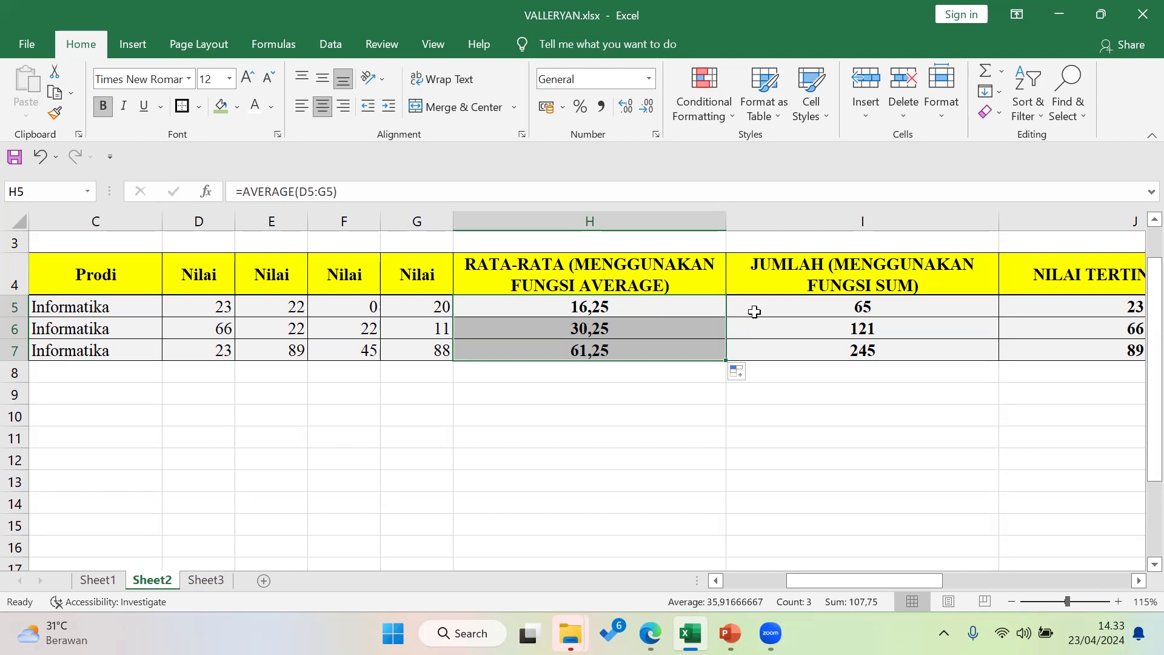
left_click_drag(754, 311, 757, 357)
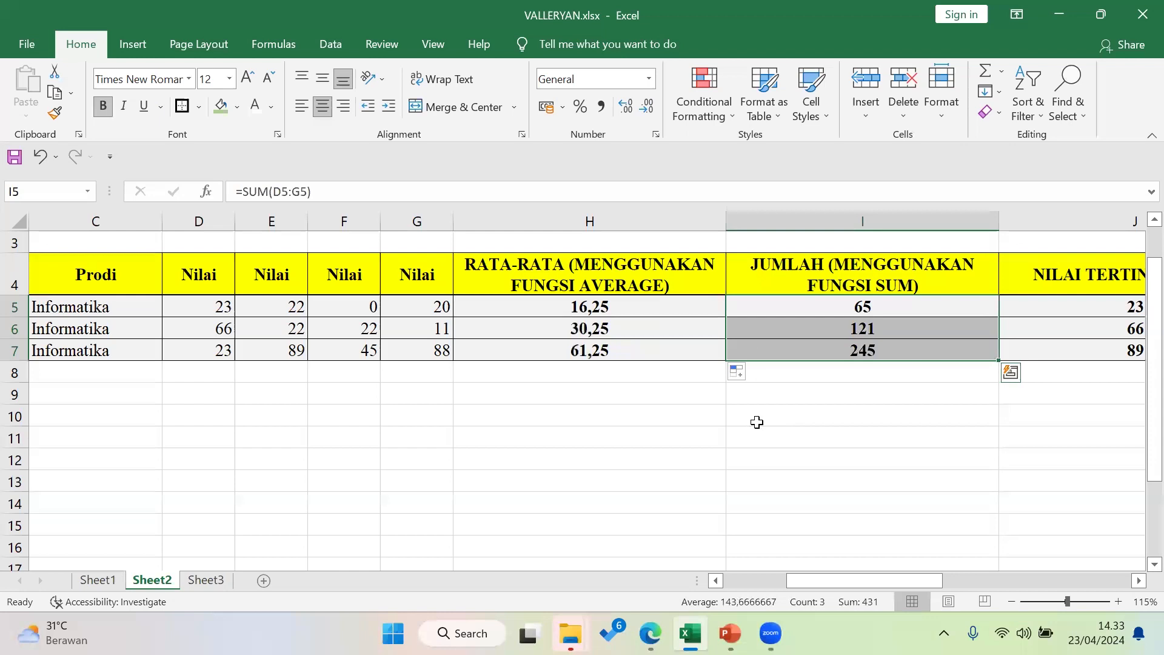
Clear the old totals in I5:I7 and review the first student's scores in D5:G5
key("Delete")
left_click(803, 307)
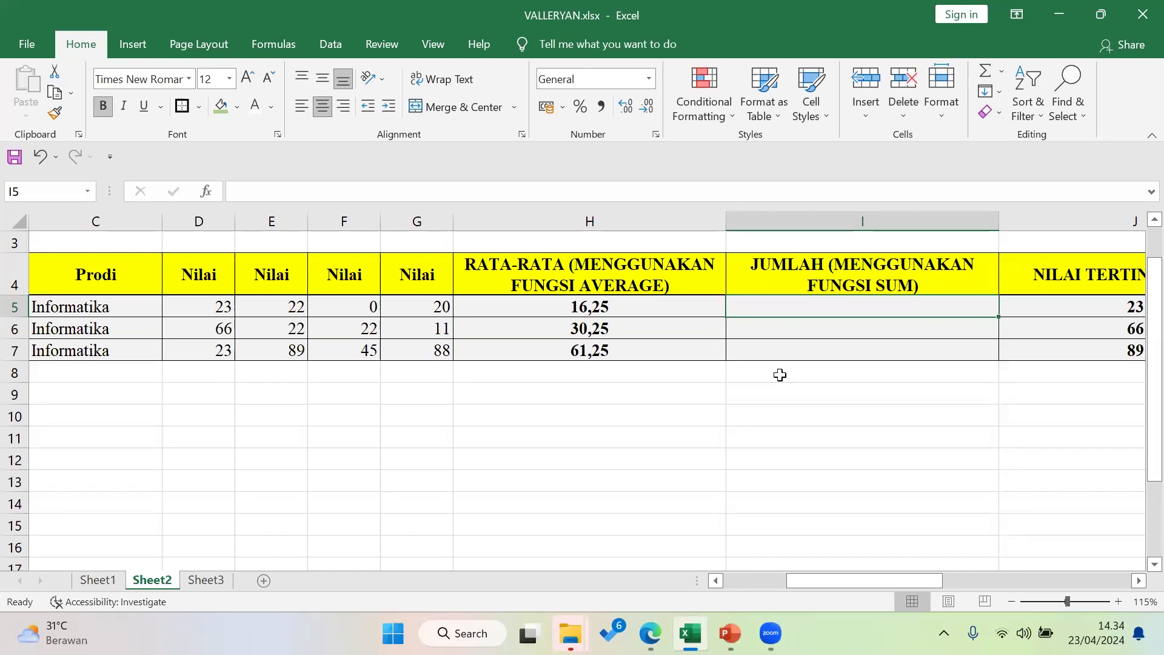
left_click(219, 303)
left_click(282, 308)
left_click(368, 308)
left_click(439, 310)
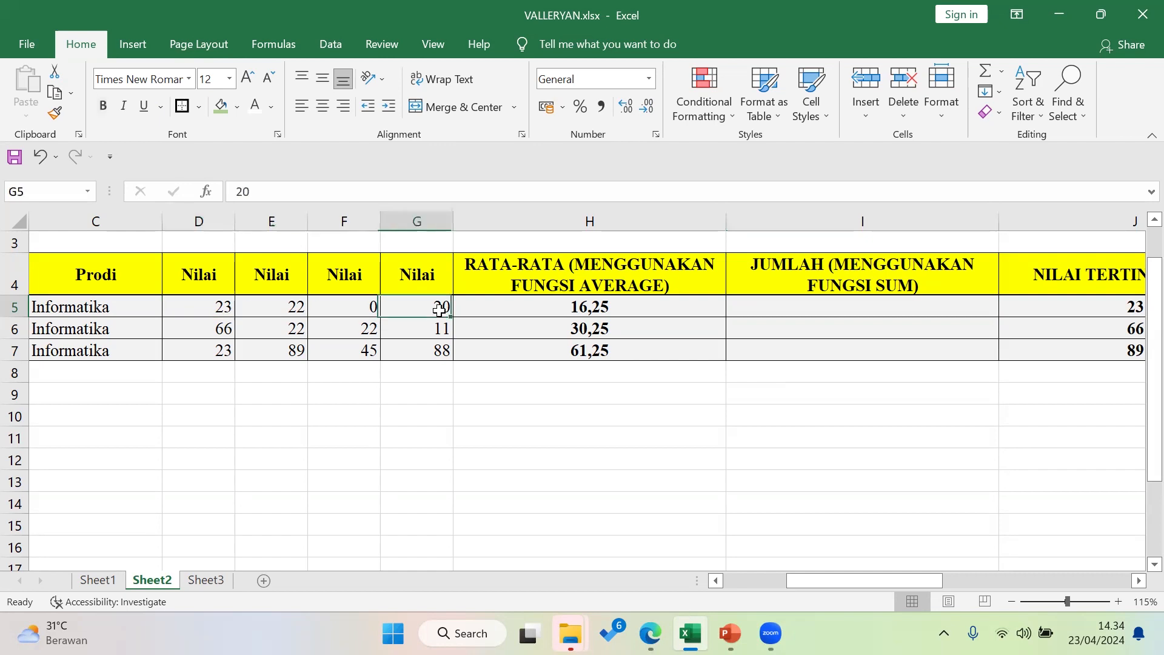
left_click(908, 305)
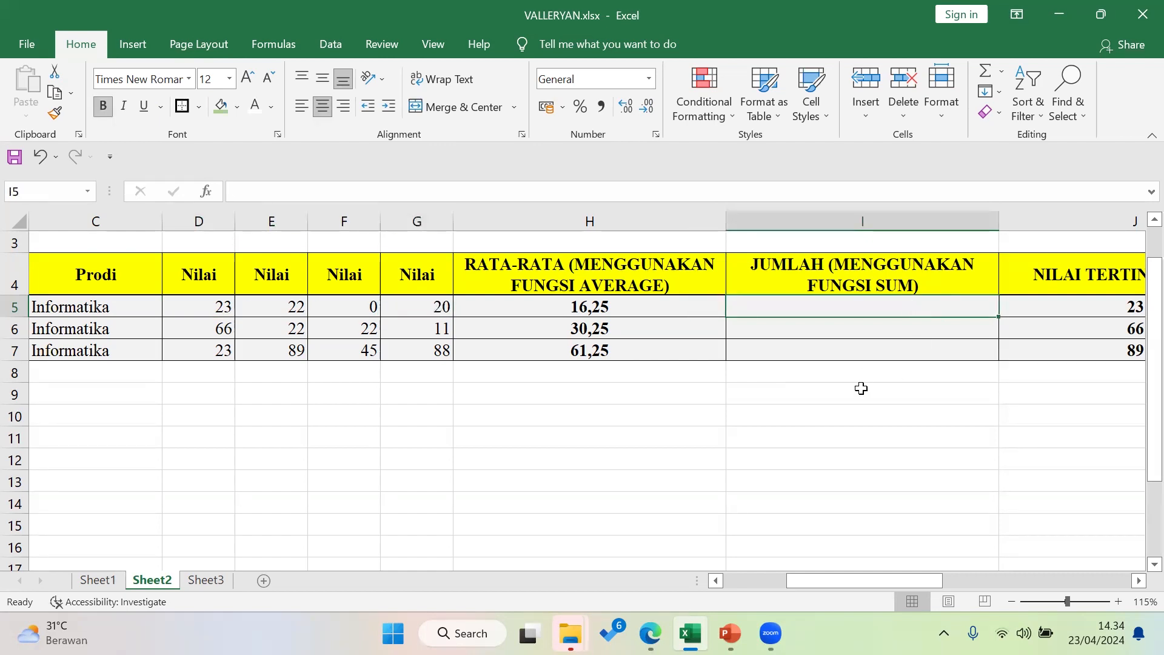
Enter =SUM(D5:G5) in I5 and fill it down to I7, giving 65, 121 and 245
type("=")
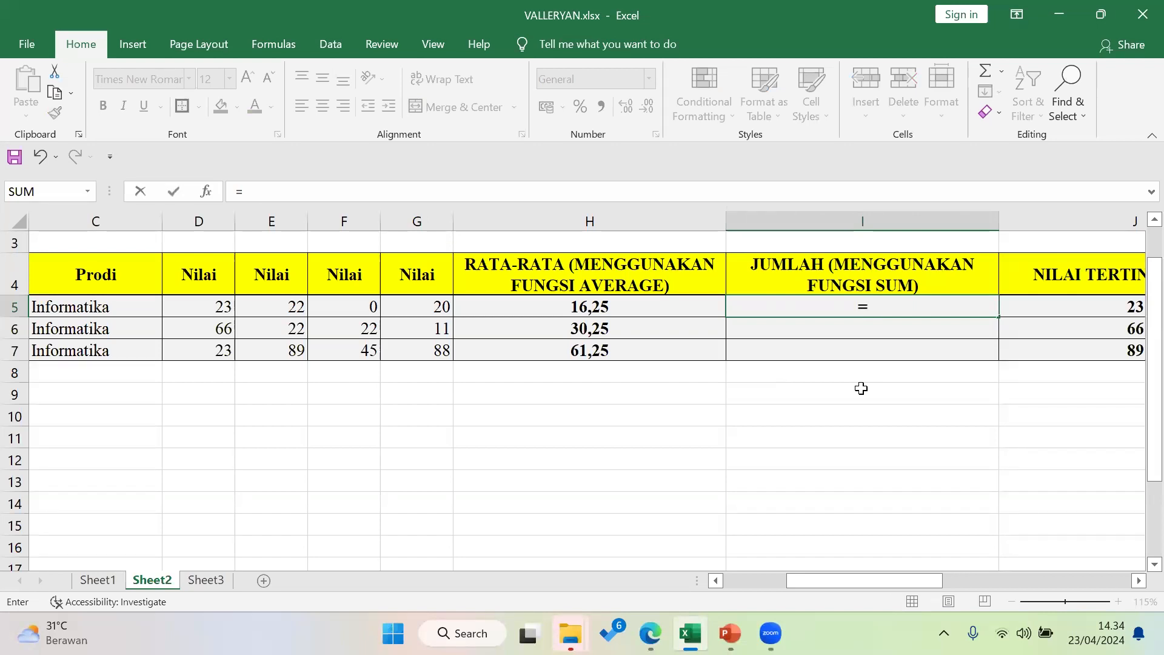
type("SUM")
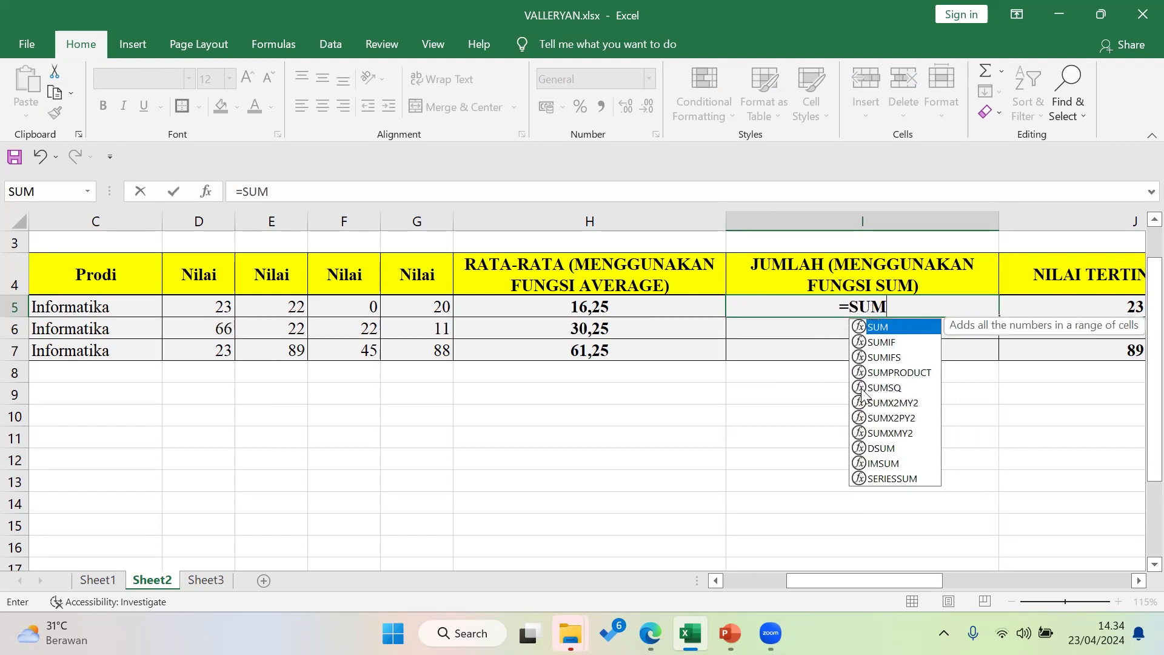
type("(")
left_click_drag(183, 301, 421, 299)
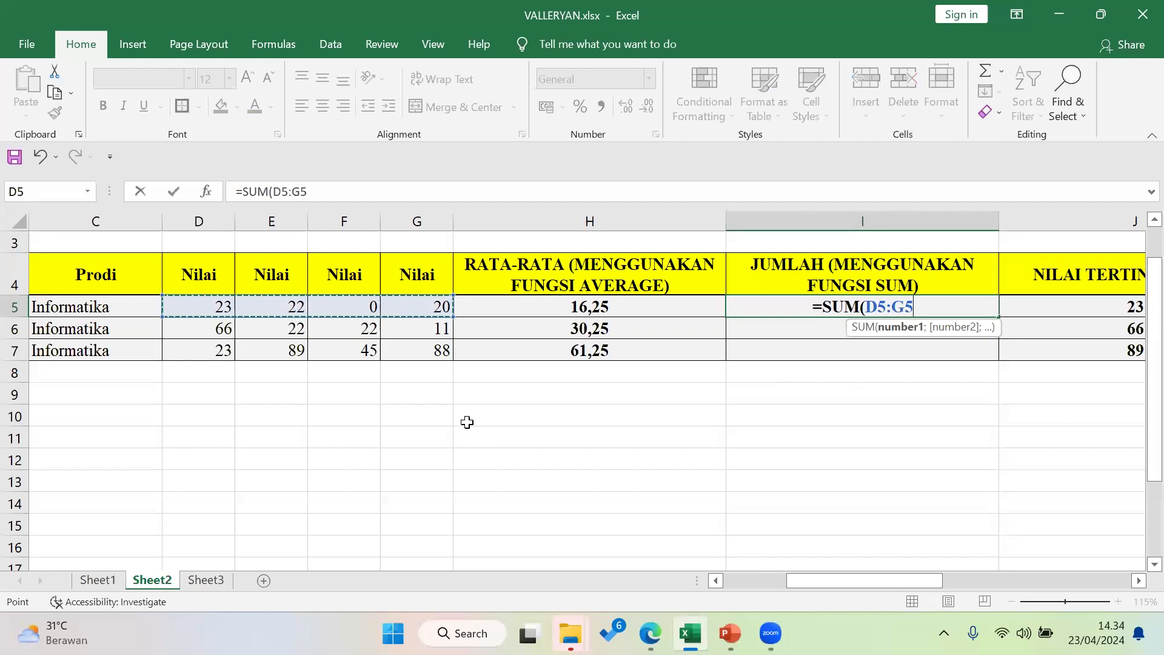
key("Return")
left_click(872, 305)
left_click_drag(992, 313, 988, 349)
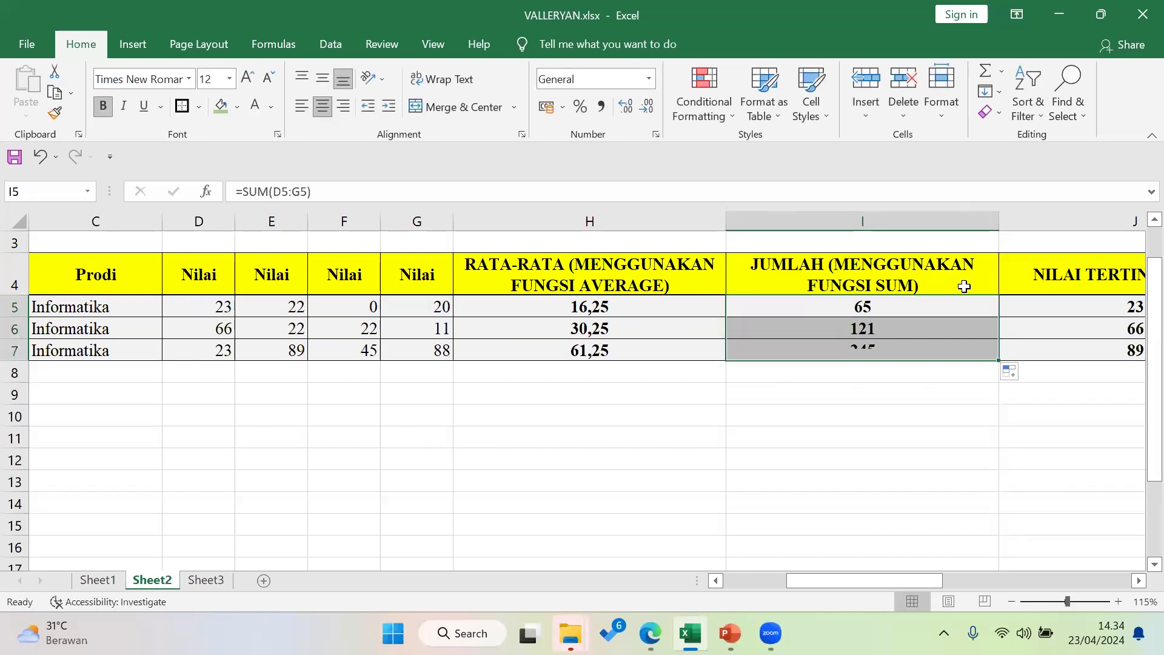
left_click(951, 412)
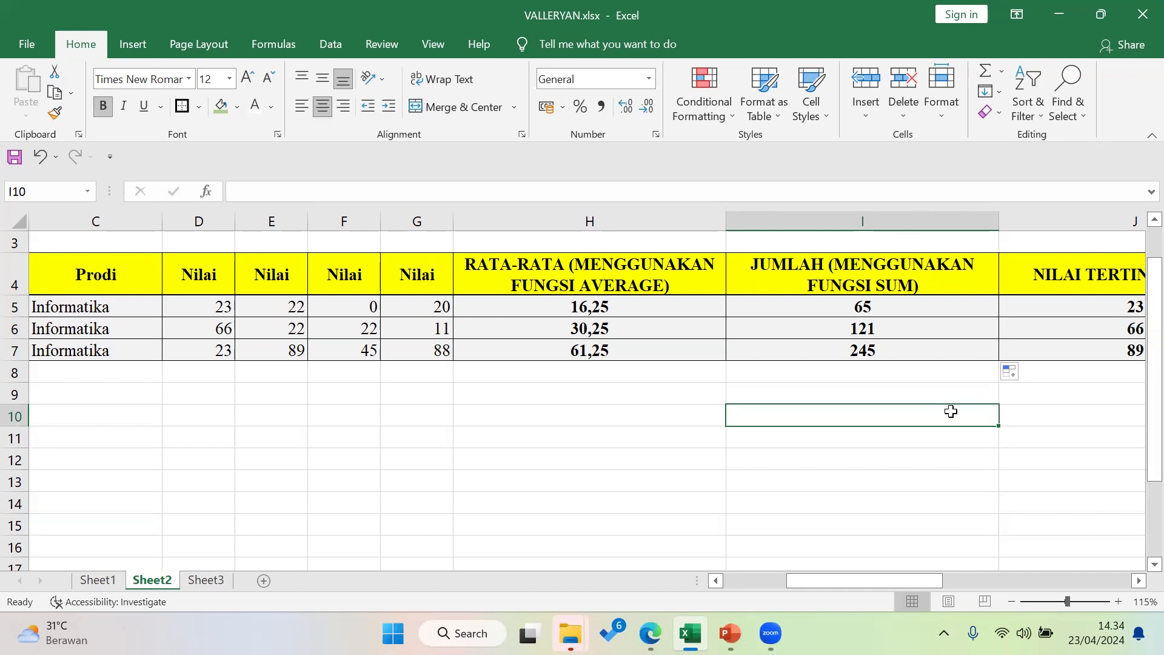
Check the J5 MAX and I5 SUM formulas, then copy SUM down through rows 6 and 7
left_click_drag(862, 575, 886, 582)
scroll(924, 506, "down", 1)
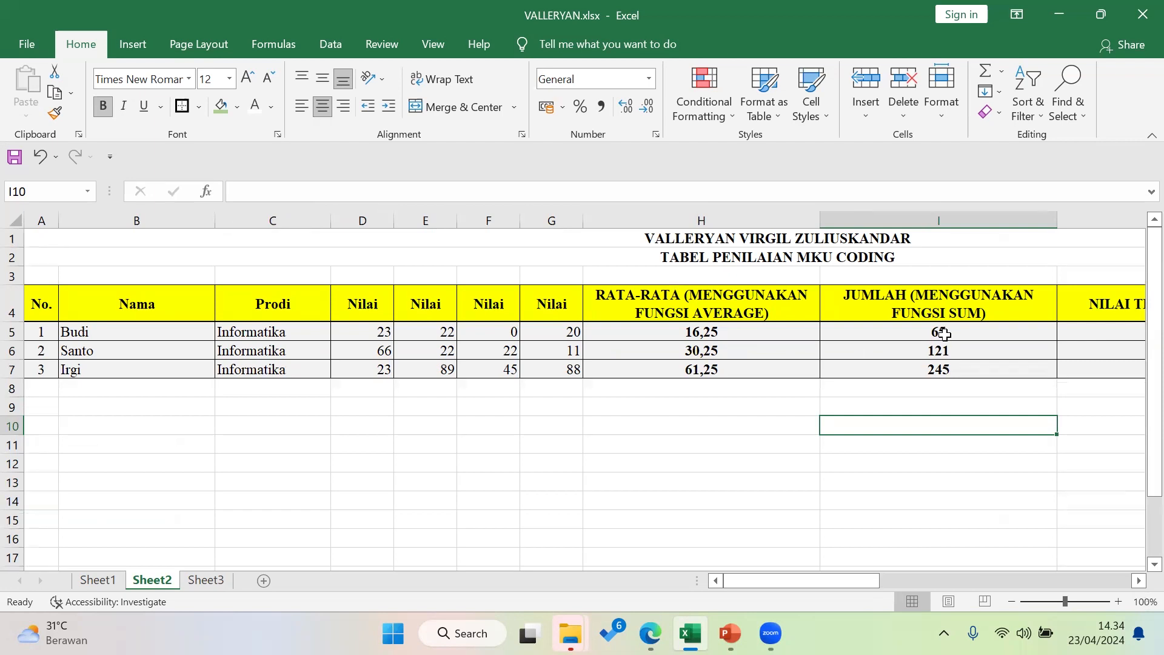
left_click_drag(854, 583, 859, 317)
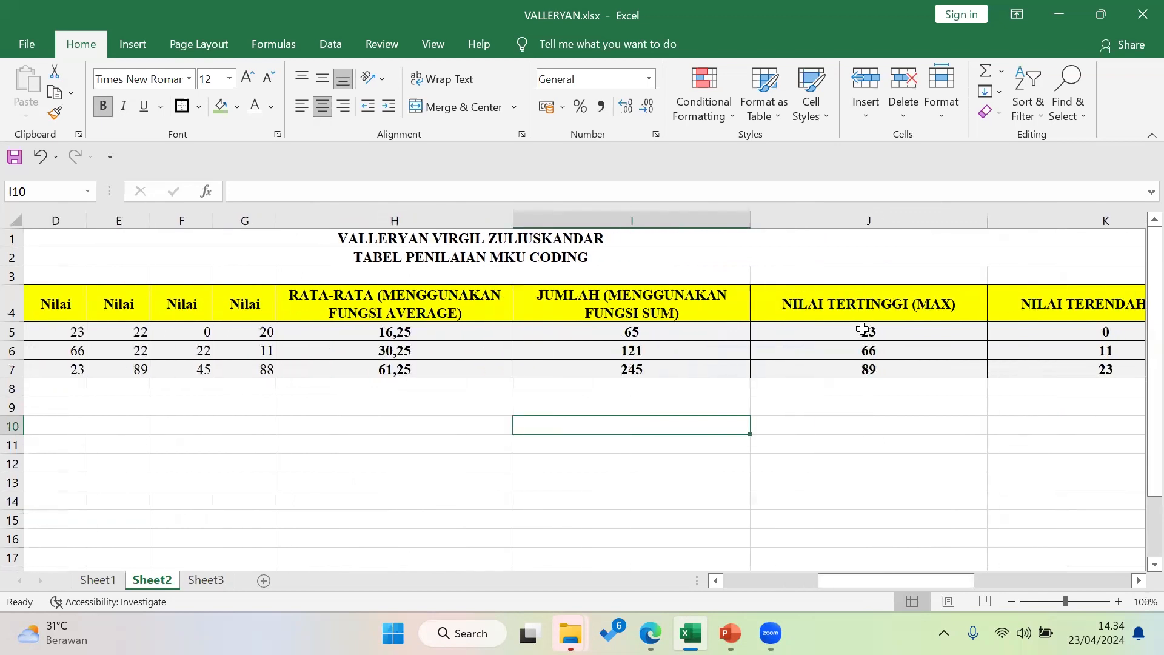
left_click(864, 331)
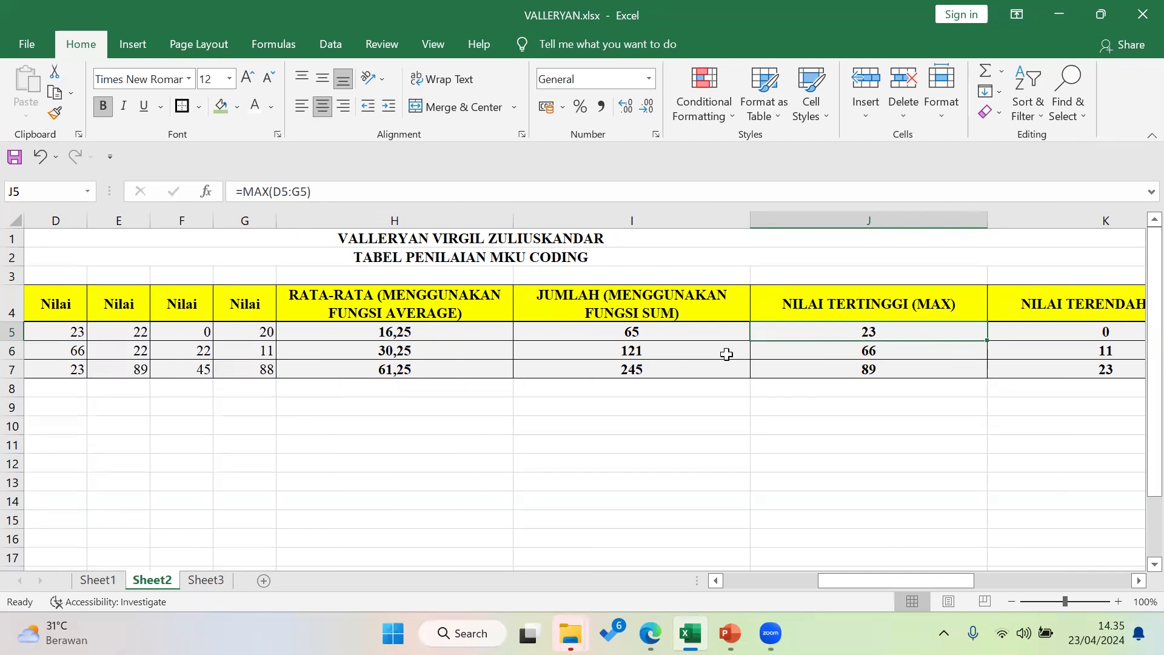
left_click(699, 331)
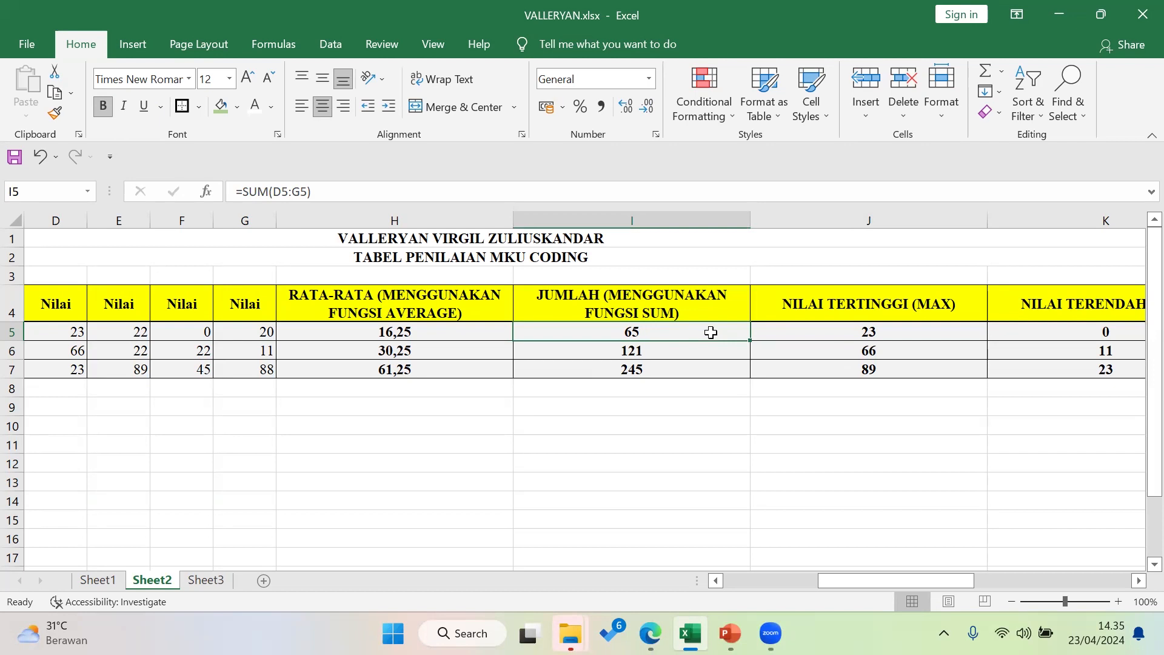
scroll(707, 331, "up", 1)
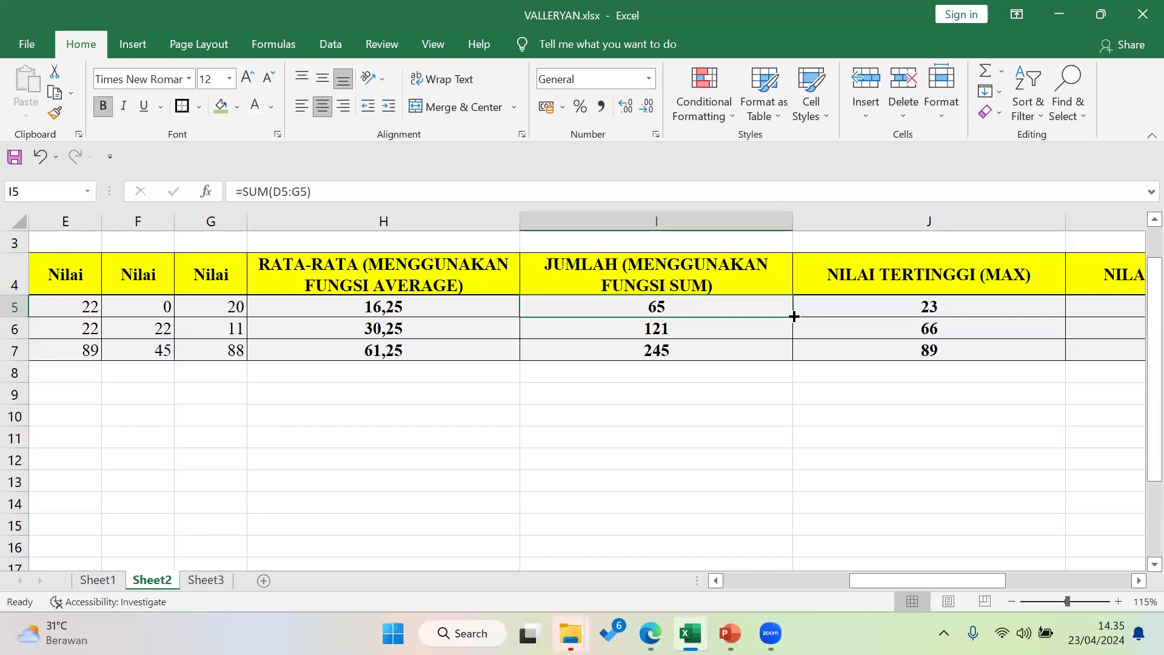
left_click_drag(794, 316, 792, 362)
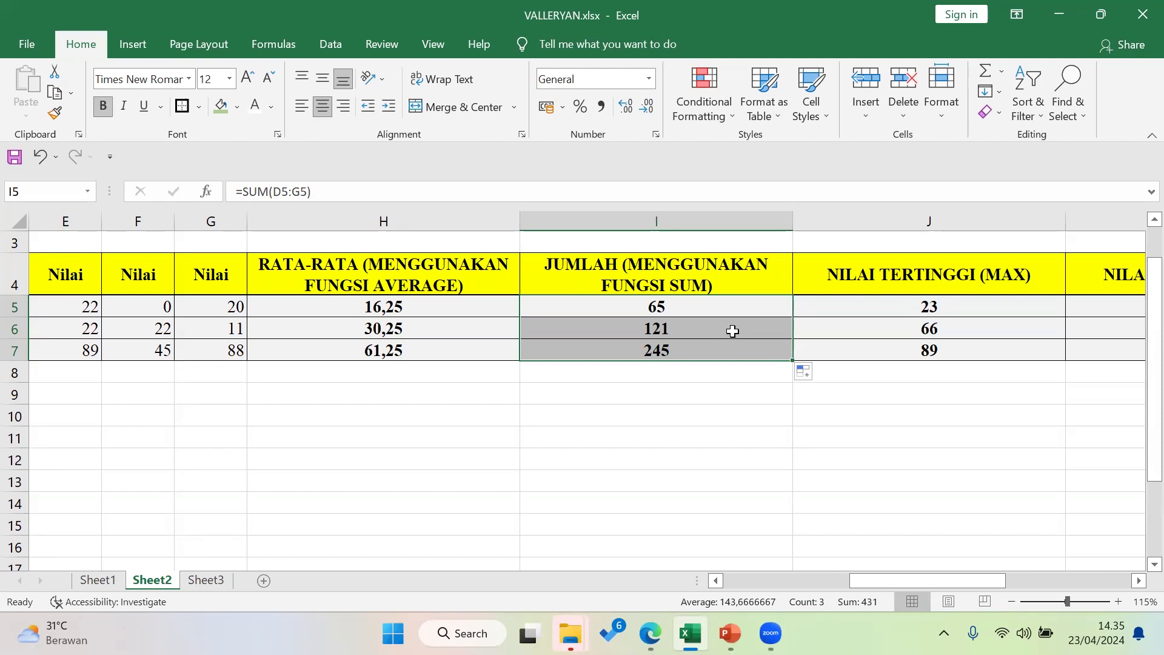
Narrow the NILAI TERTINGGI (MAX) and NILAI TERENDAH (MIN) columns
scroll(734, 329, "down", 1, "ctrl")
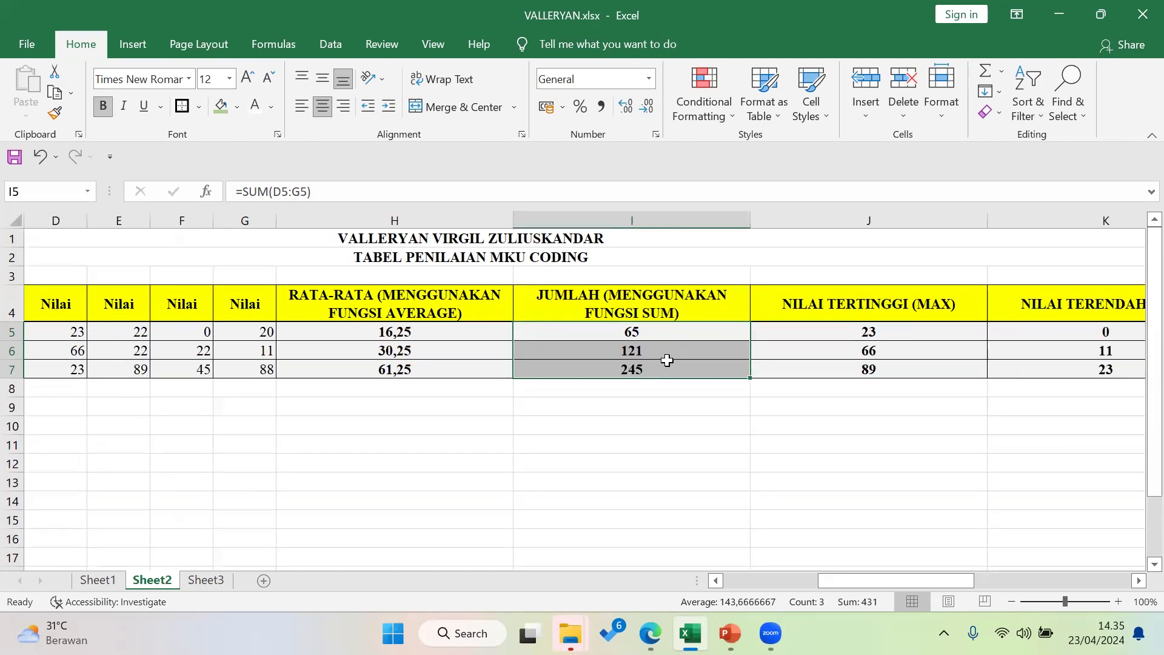
scroll(670, 351, "down", 1, "ctrl")
left_click(828, 322)
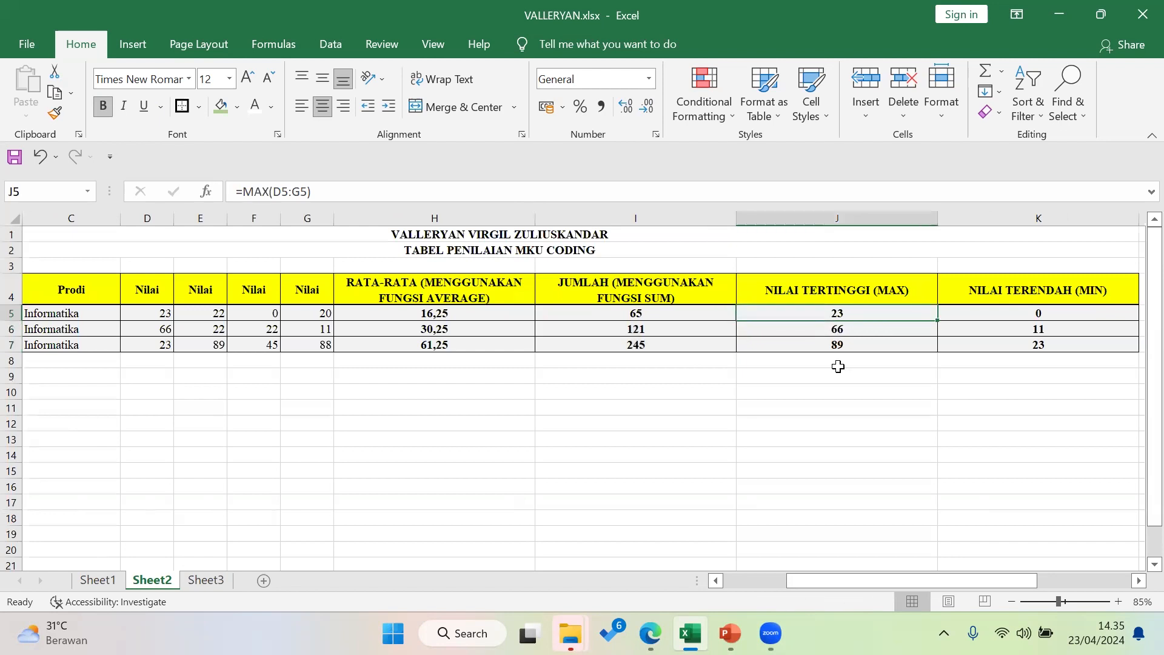
left_click_drag(938, 221, 908, 220)
left_click_drag(1107, 220, 1076, 222)
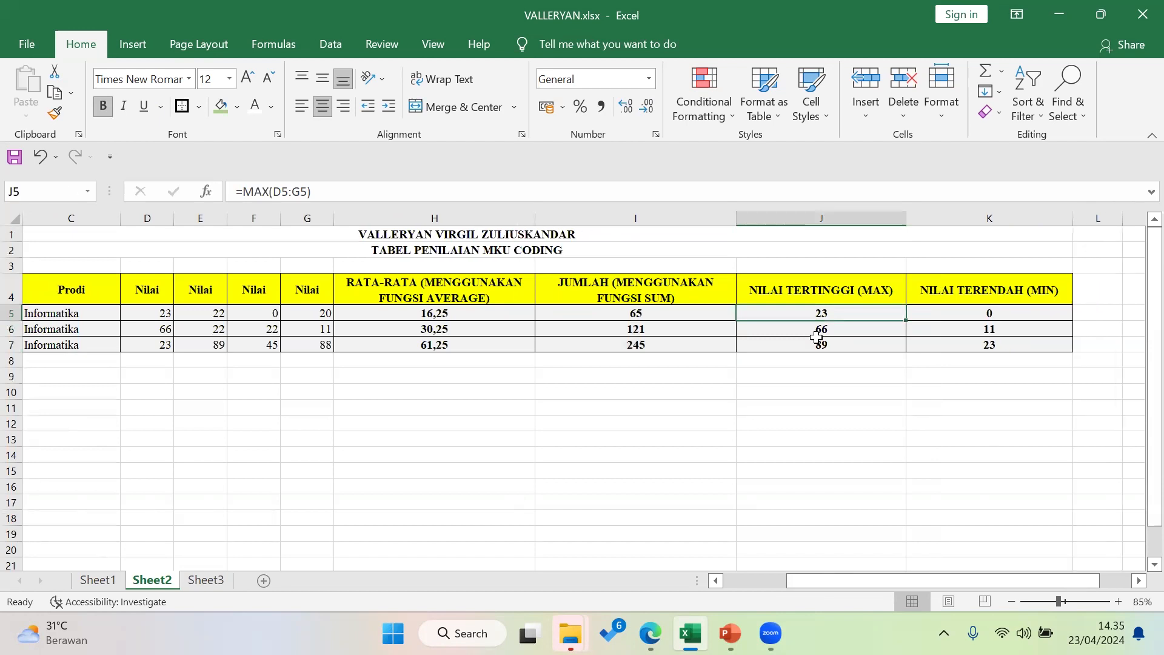
left_click_drag(906, 581, 849, 579)
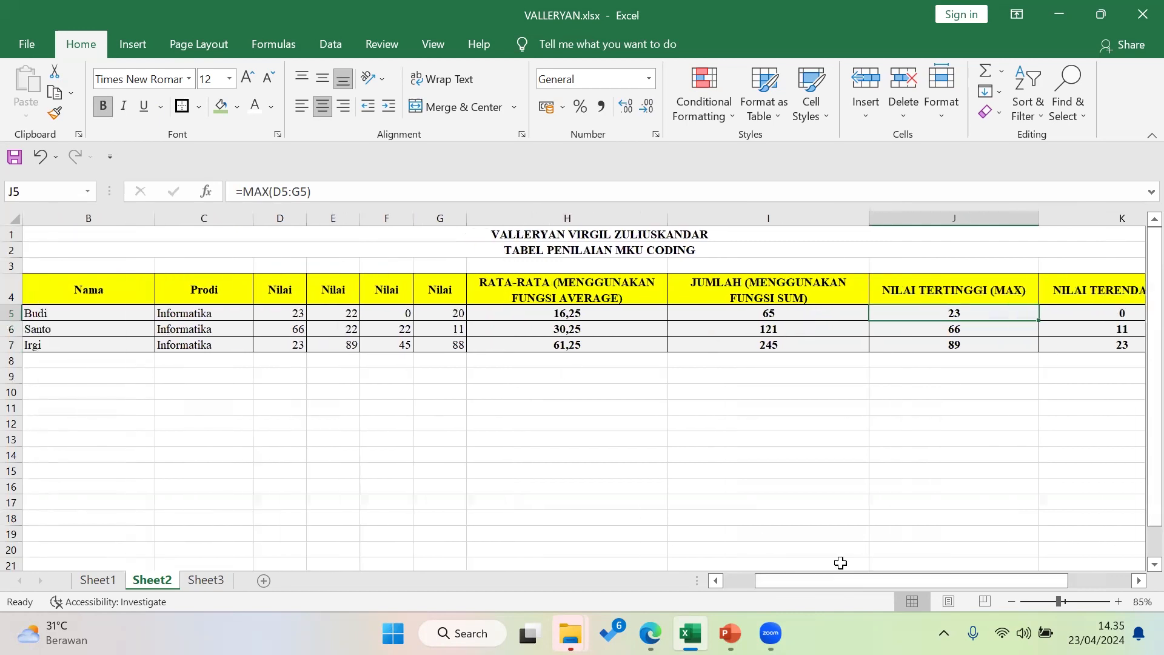
left_click_drag(994, 344, 987, 314)
Replace J5:J7 with =MAX(D5:G5) filled down, giving 23, 66 and 89
key("Delete")
left_click(977, 314)
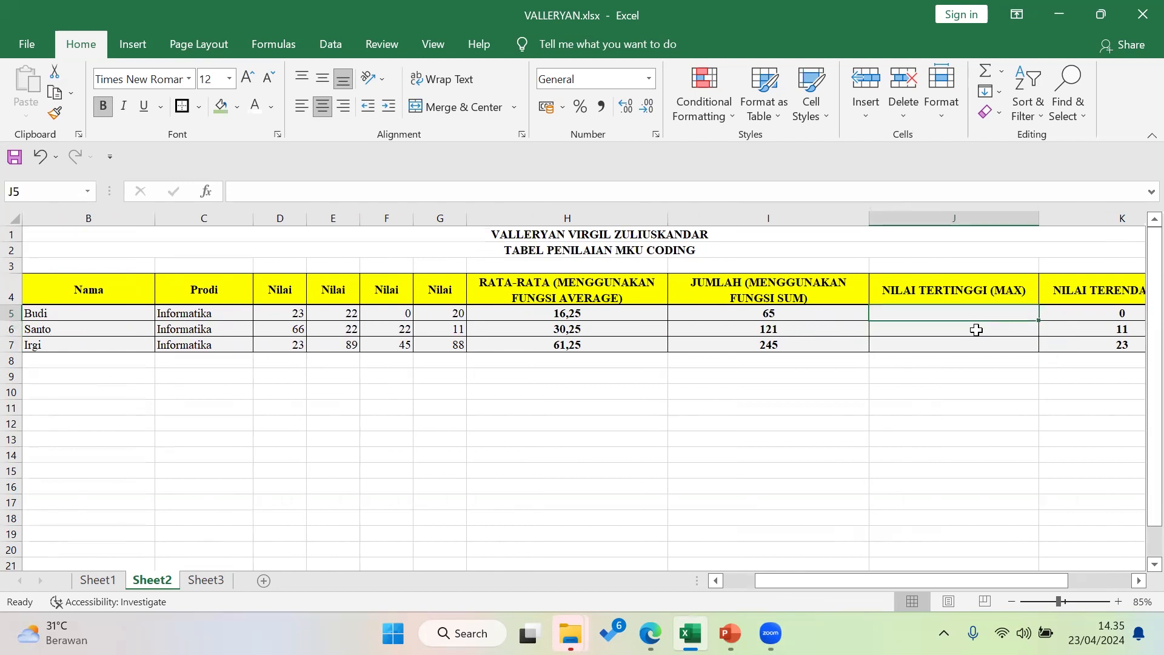
type("=")
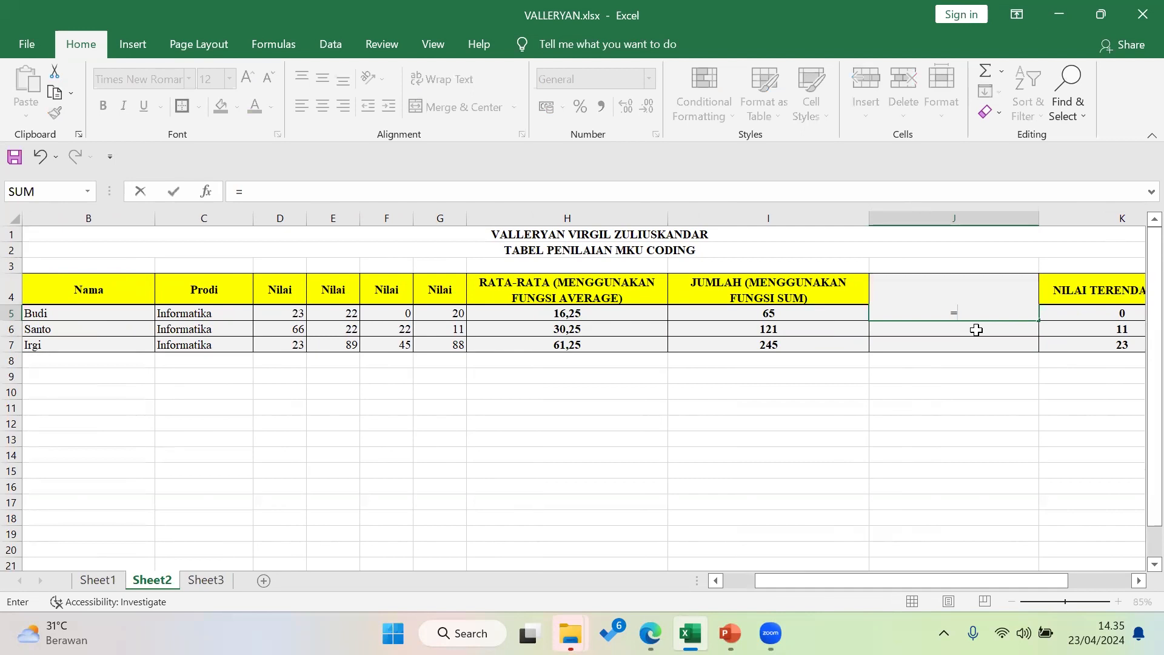
type("MAX")
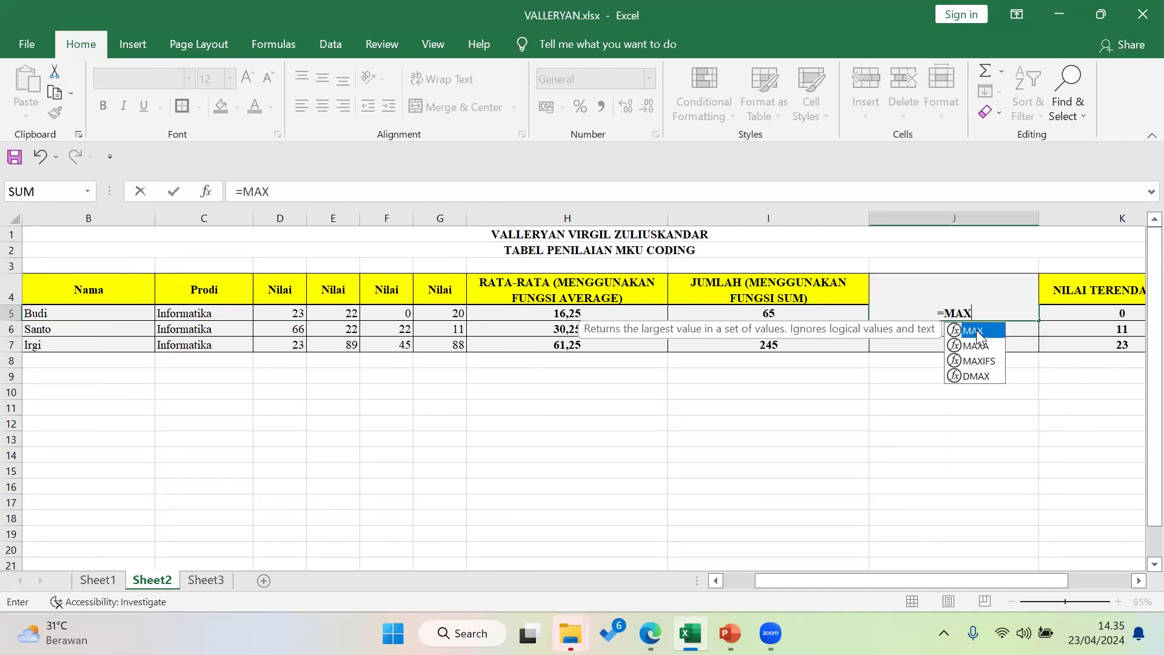
double_click(974, 331)
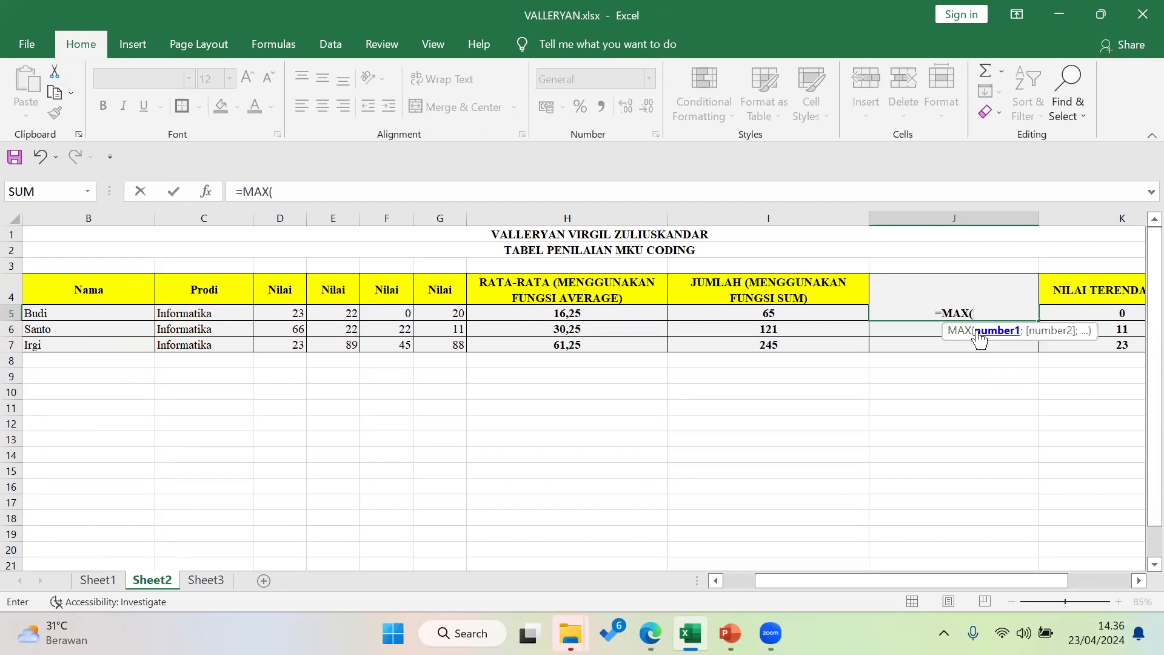
left_click_drag(290, 311, 444, 311)
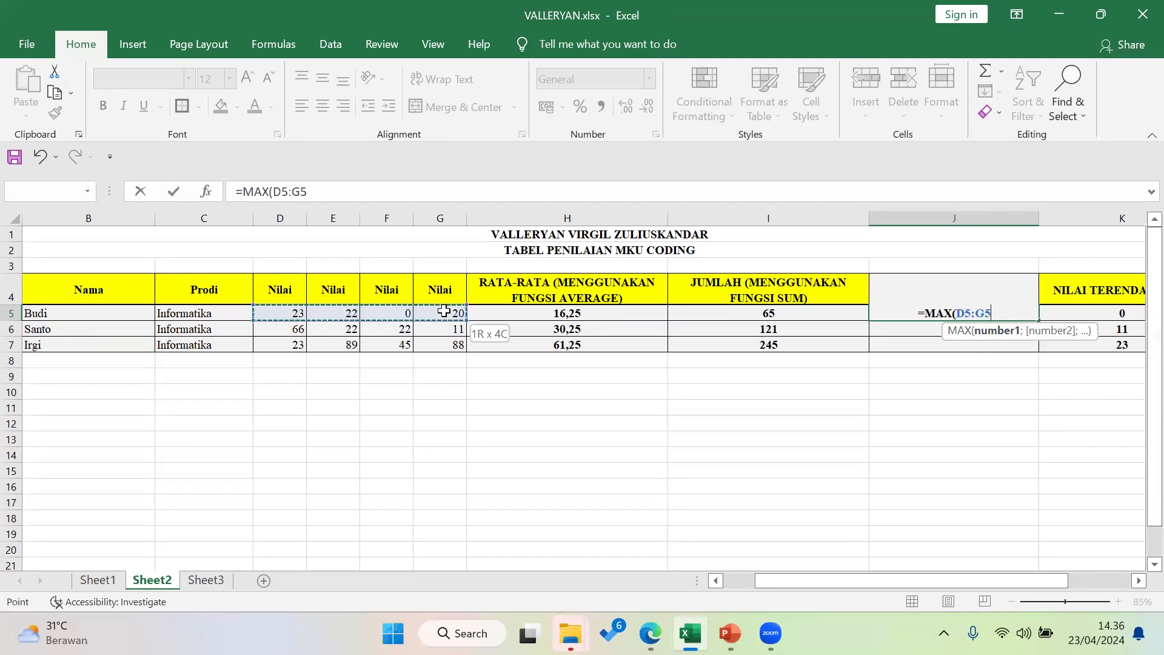
key("Return")
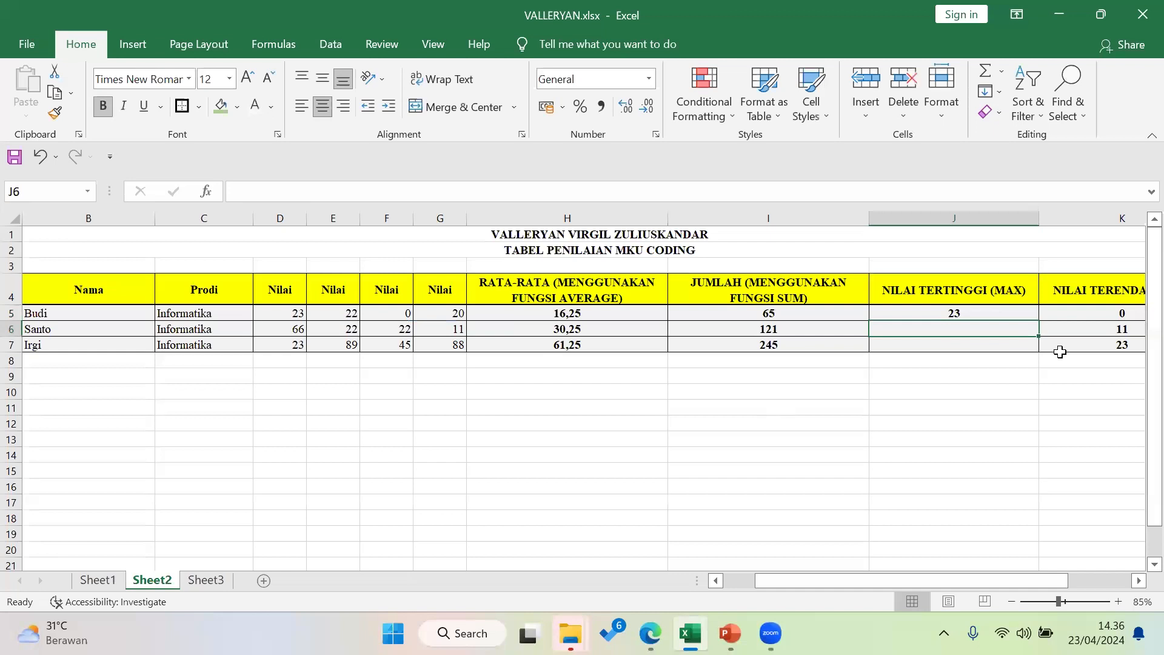
left_click(1030, 316)
left_click_drag(1041, 320, 1038, 352)
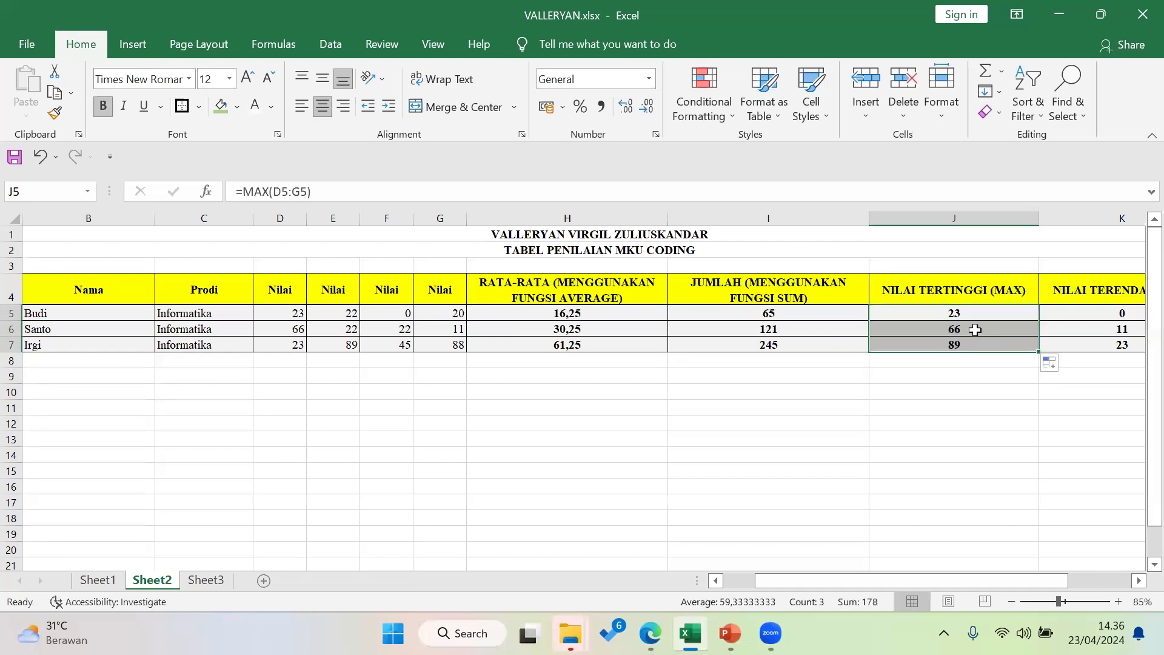
Verify each of the three students' MAX formulas against their names and scores
left_click(83, 316)
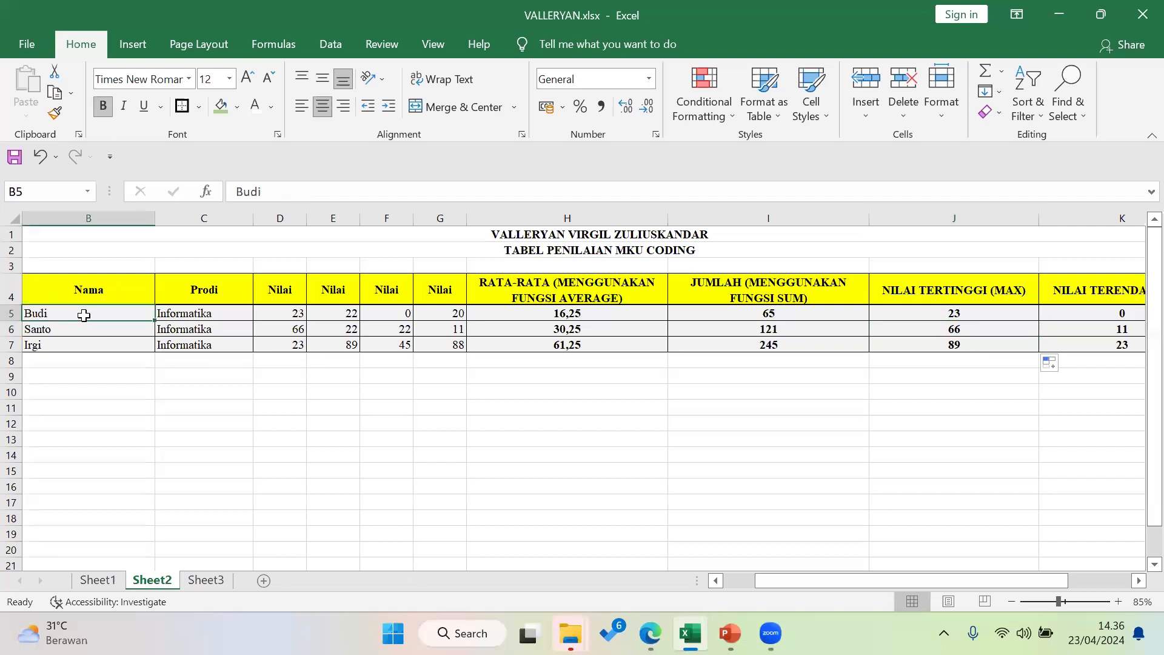
left_click(1024, 318)
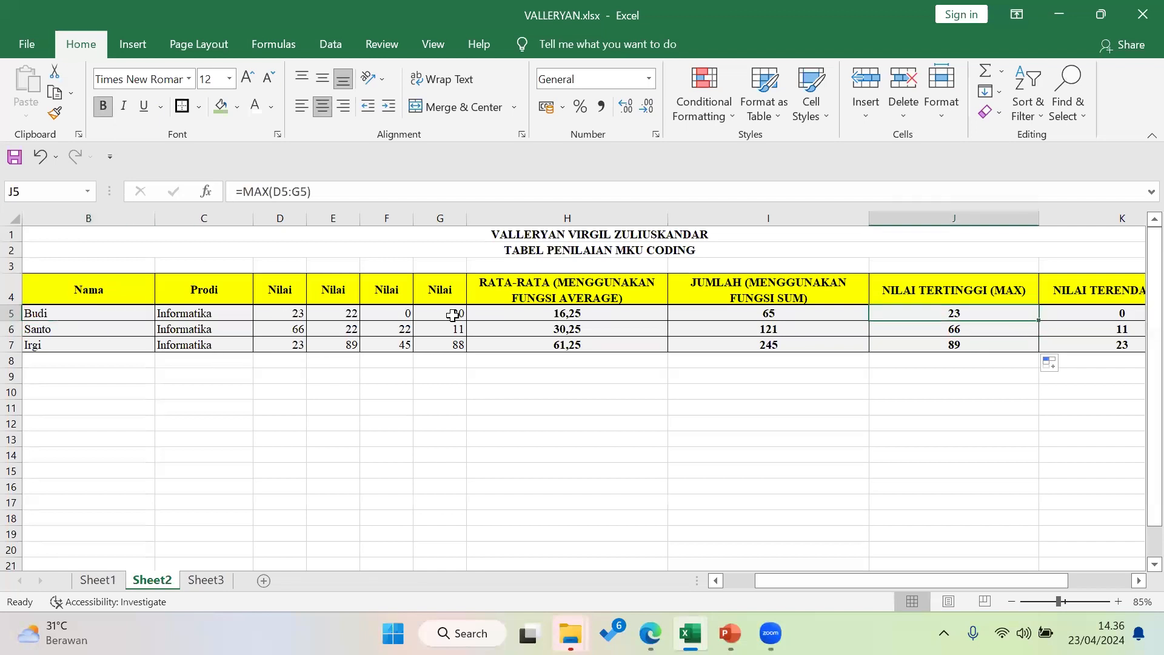
left_click(36, 330)
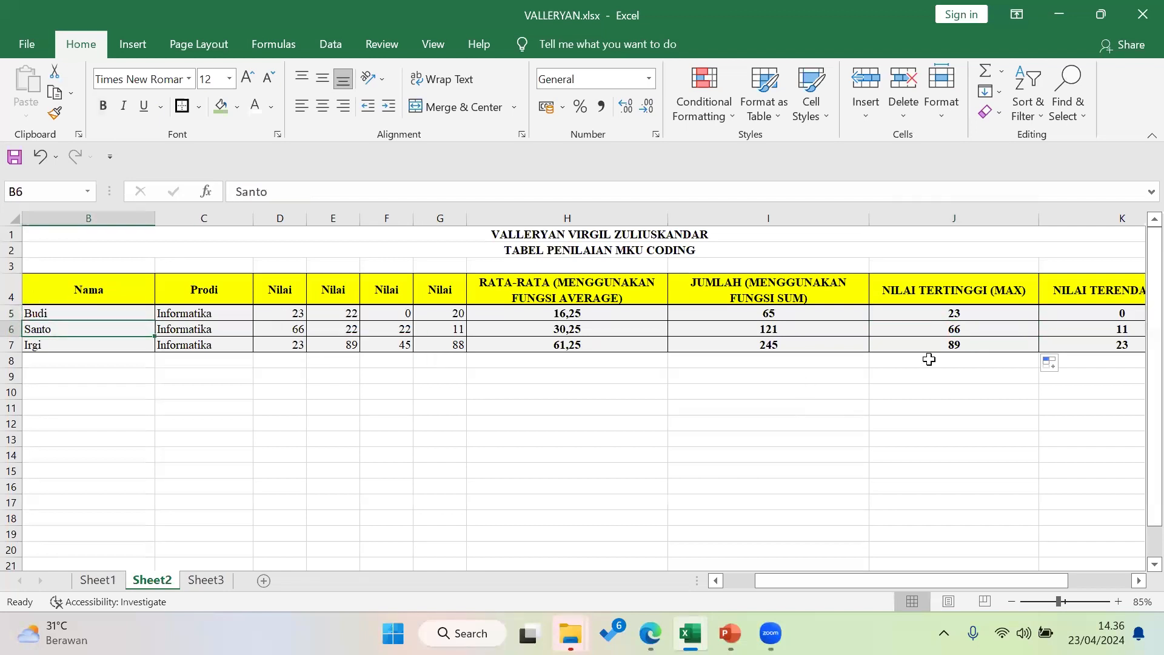
left_click(942, 330)
left_click(299, 329)
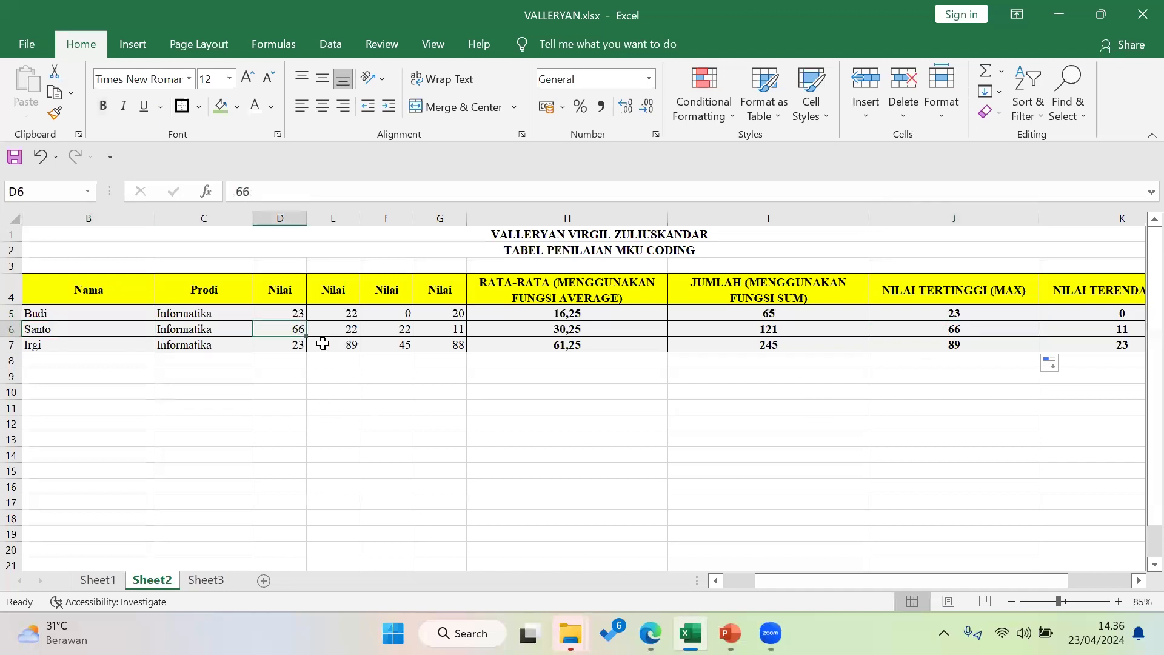
left_click(108, 347)
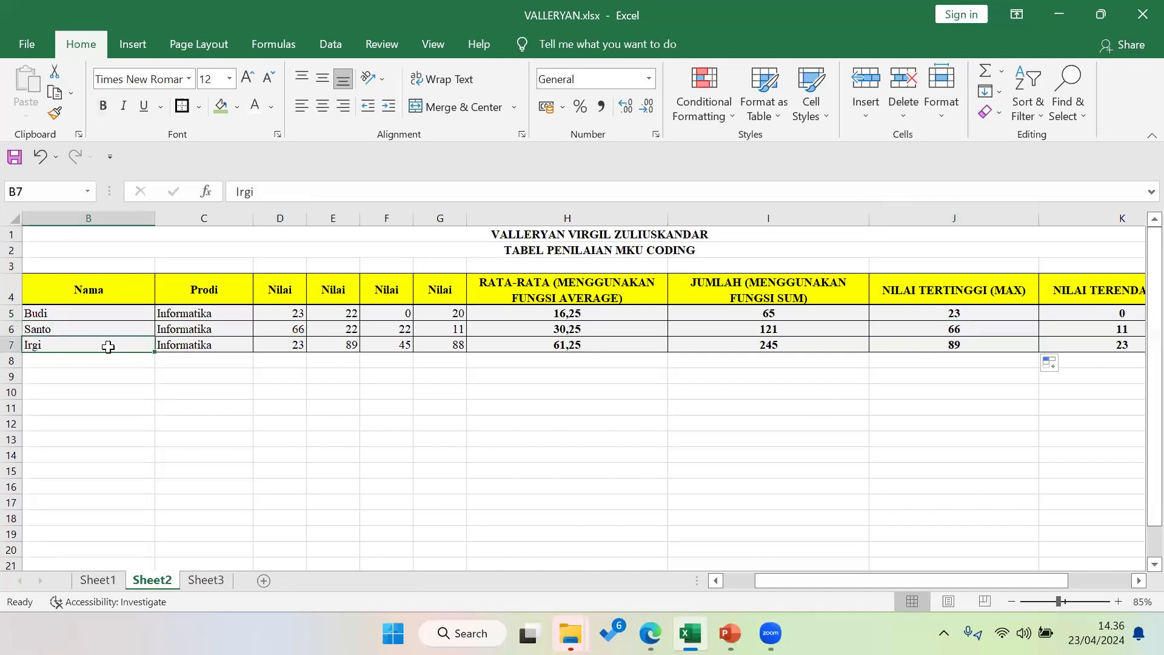
left_click(994, 344)
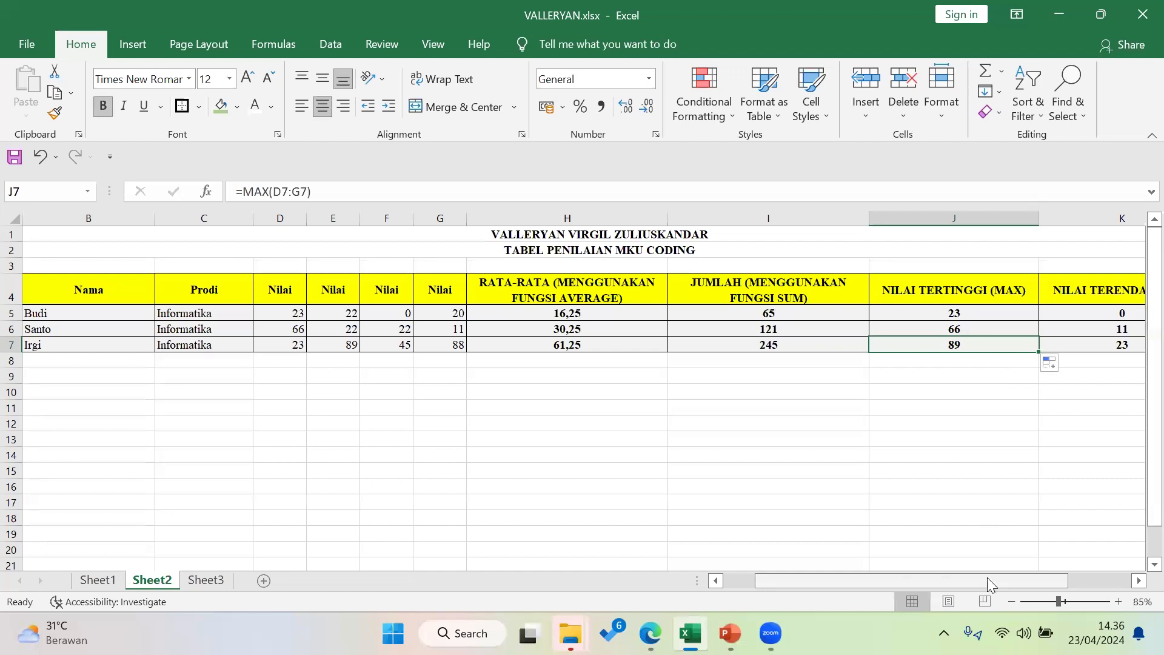
Copy K5's =MIN(D5:G5) down to K7, showing 0, 11 and 23
scroll(1036, 582, "right", 2)
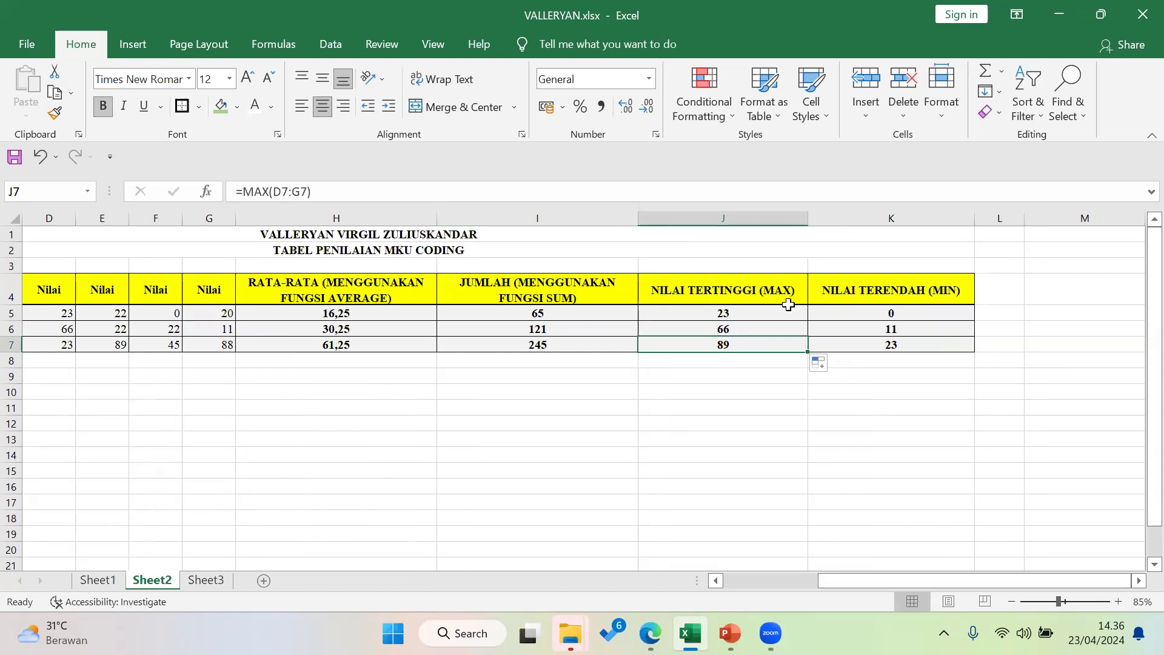
left_click(831, 316)
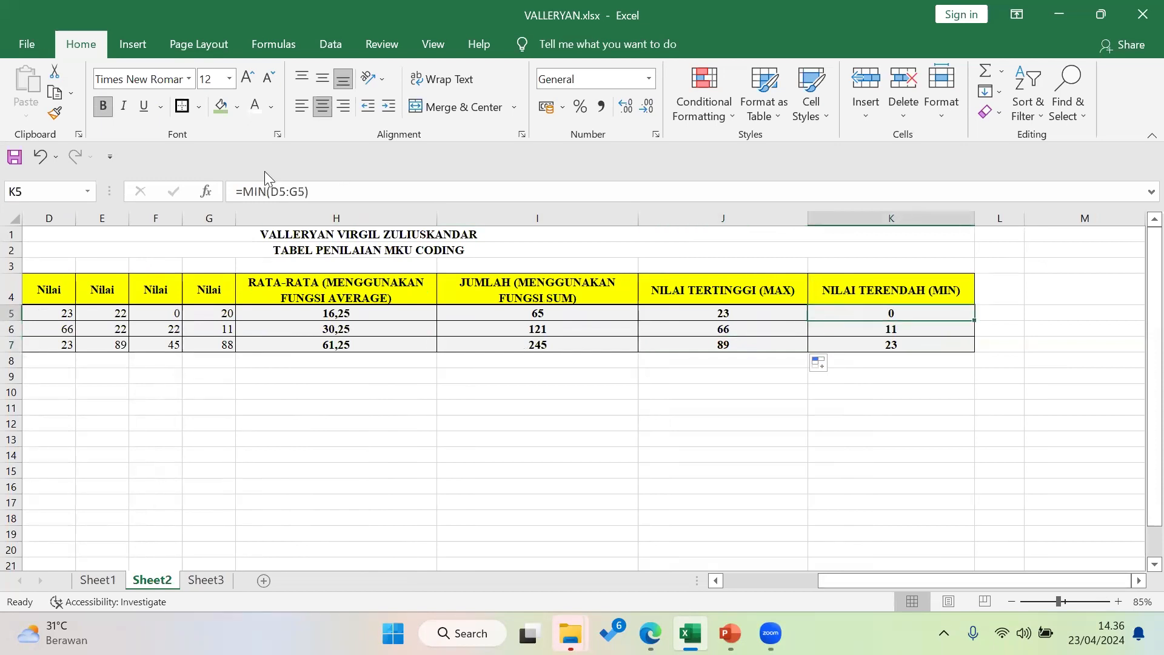
left_click_drag(972, 329, 970, 359)
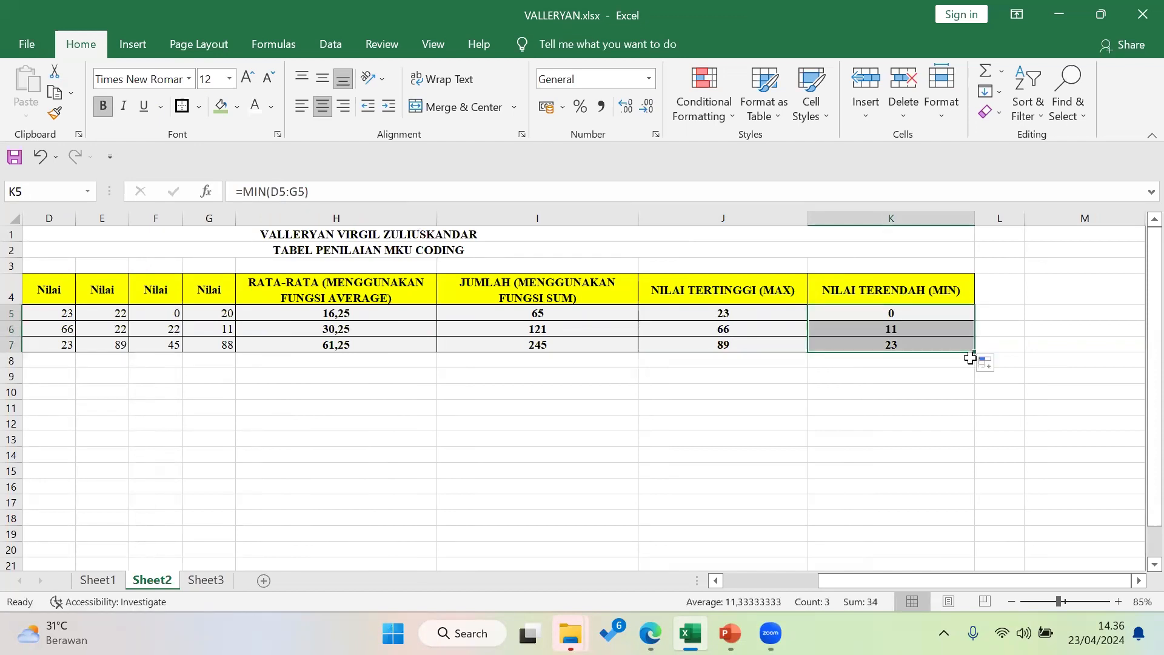
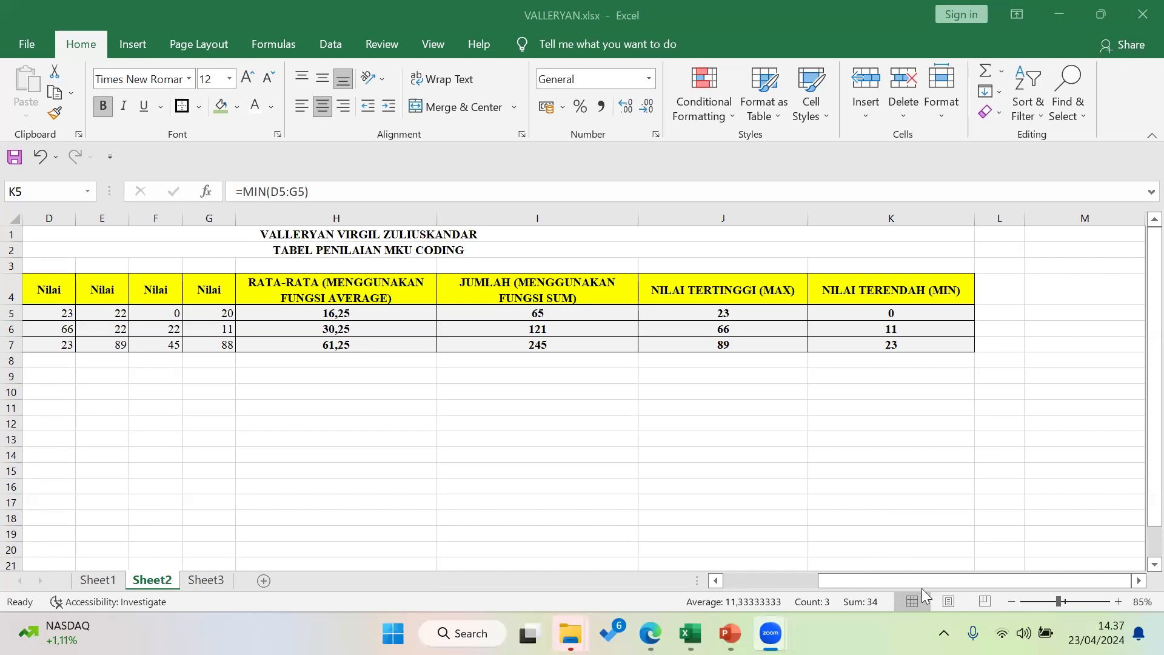
Copy the NILAI TERENDAH (MIN) column K into column L
left_click(1002, 288)
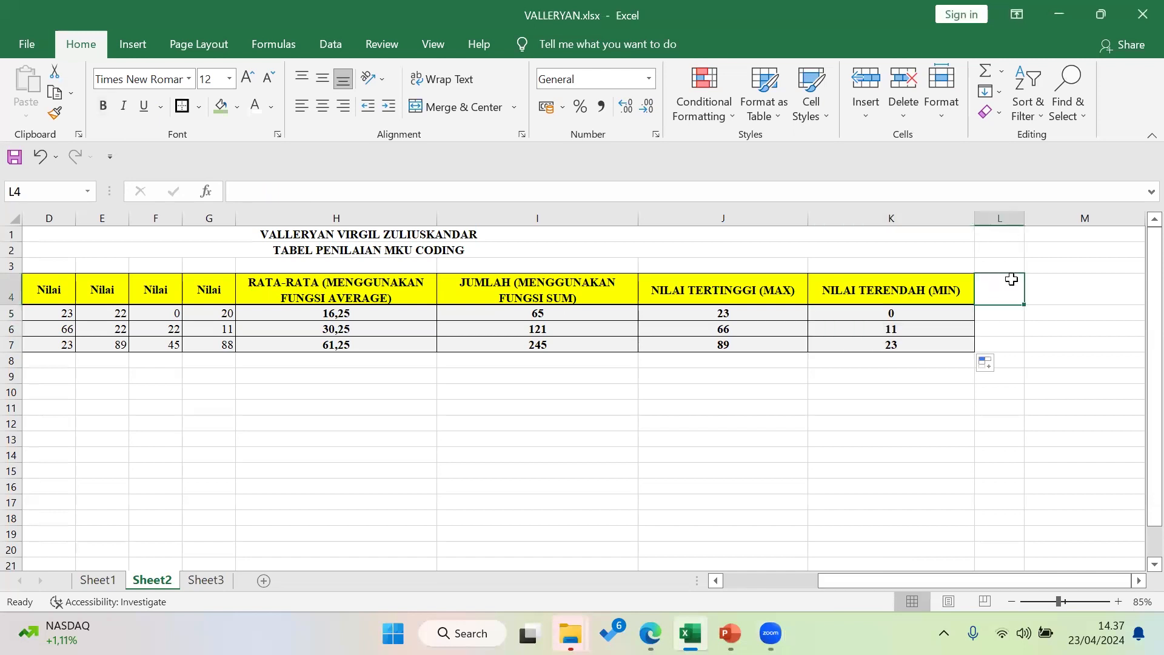
left_click(949, 218)
key("ctrl+c")
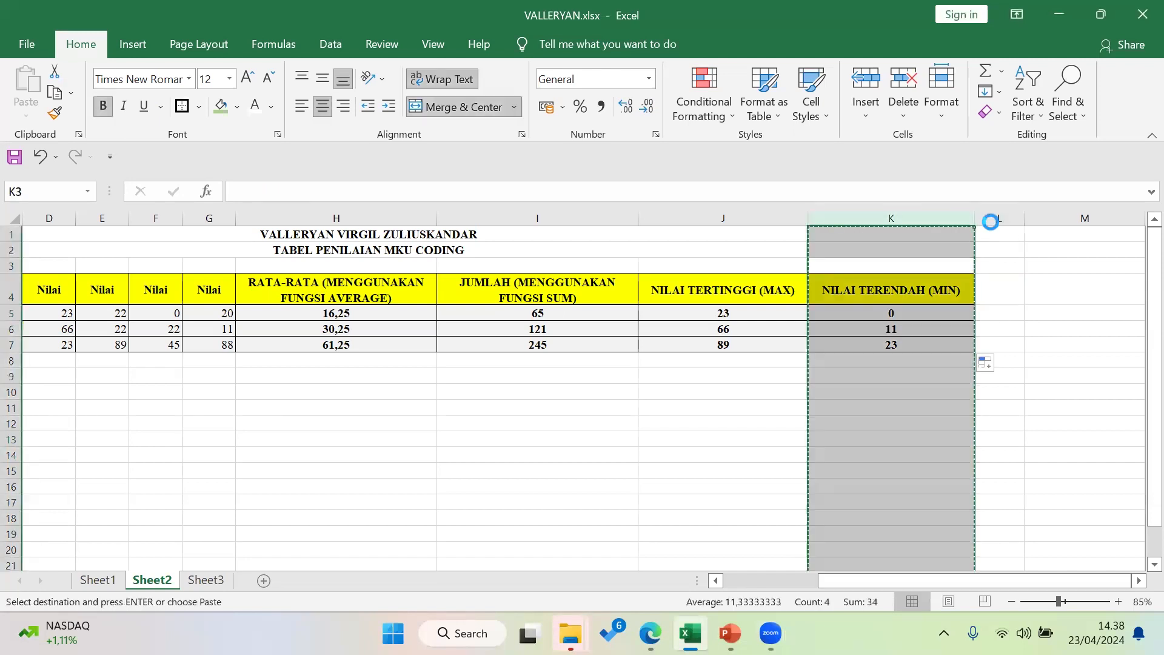
left_click(993, 219)
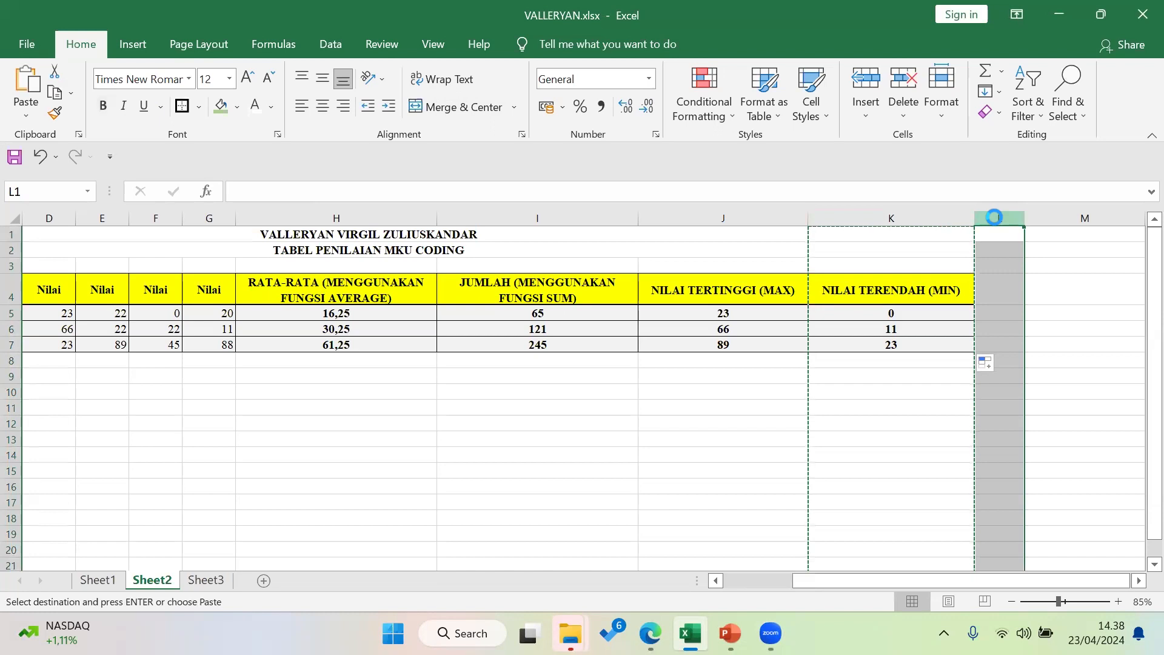
key("ctrl+v")
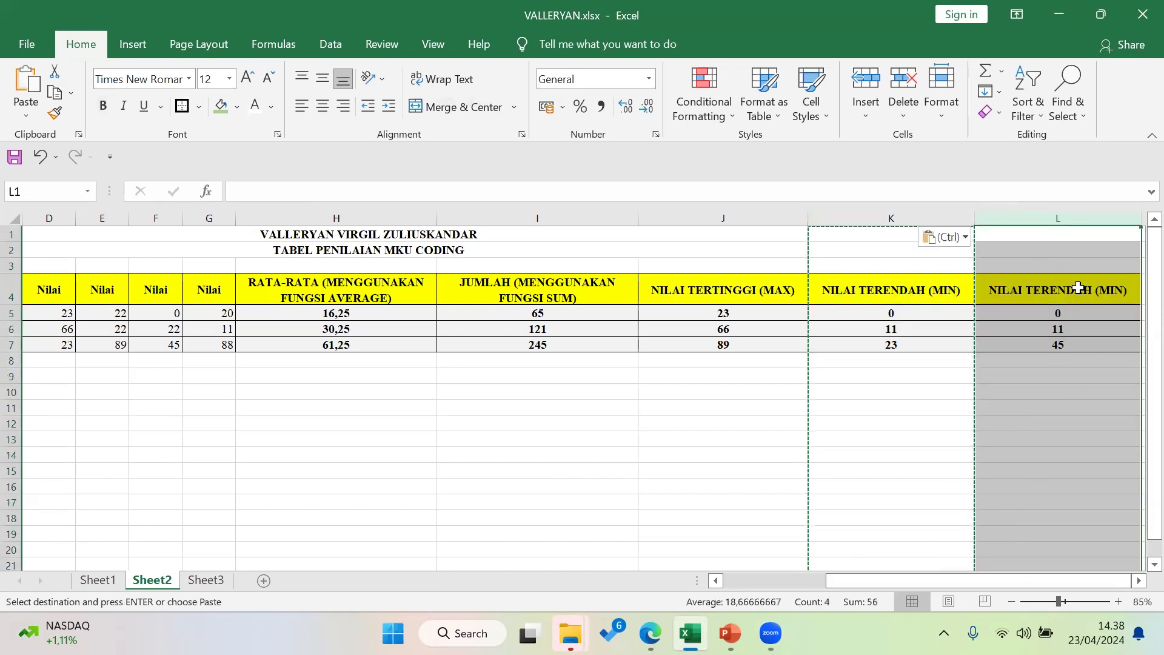
Retitle L4 as RANKING and clear the copied values in L5:L7
left_click(1078, 294)
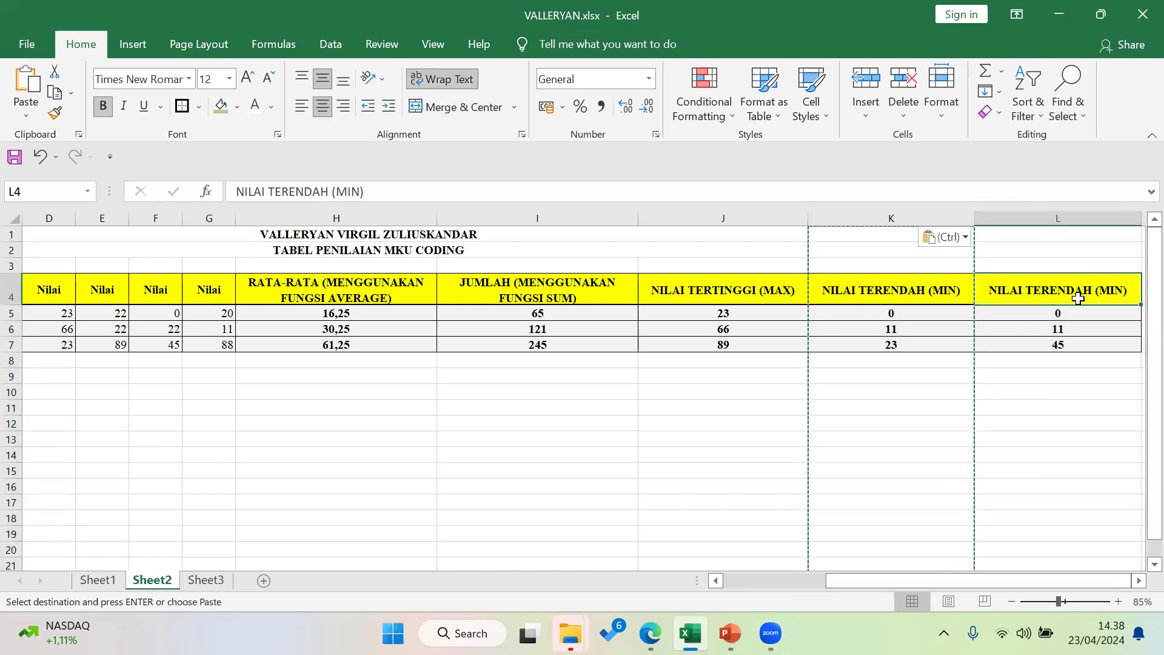
key("Escape")
type("RANK")
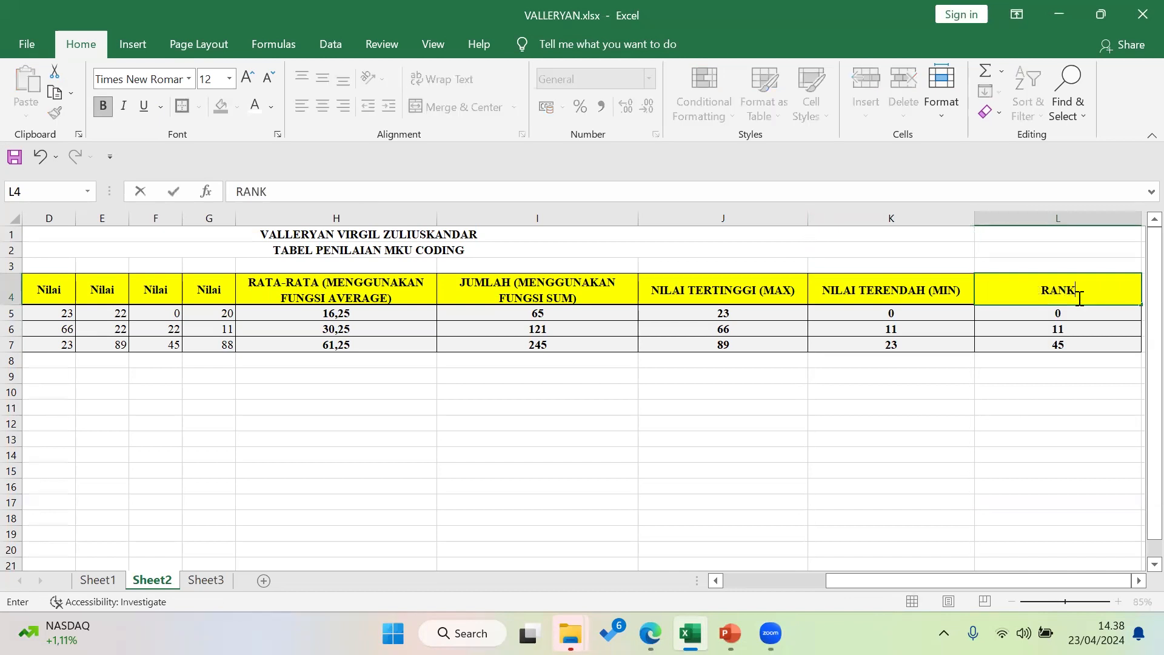
type("ING")
left_click_drag(1070, 313, 1068, 343)
key("Delete")
left_click(1049, 315)
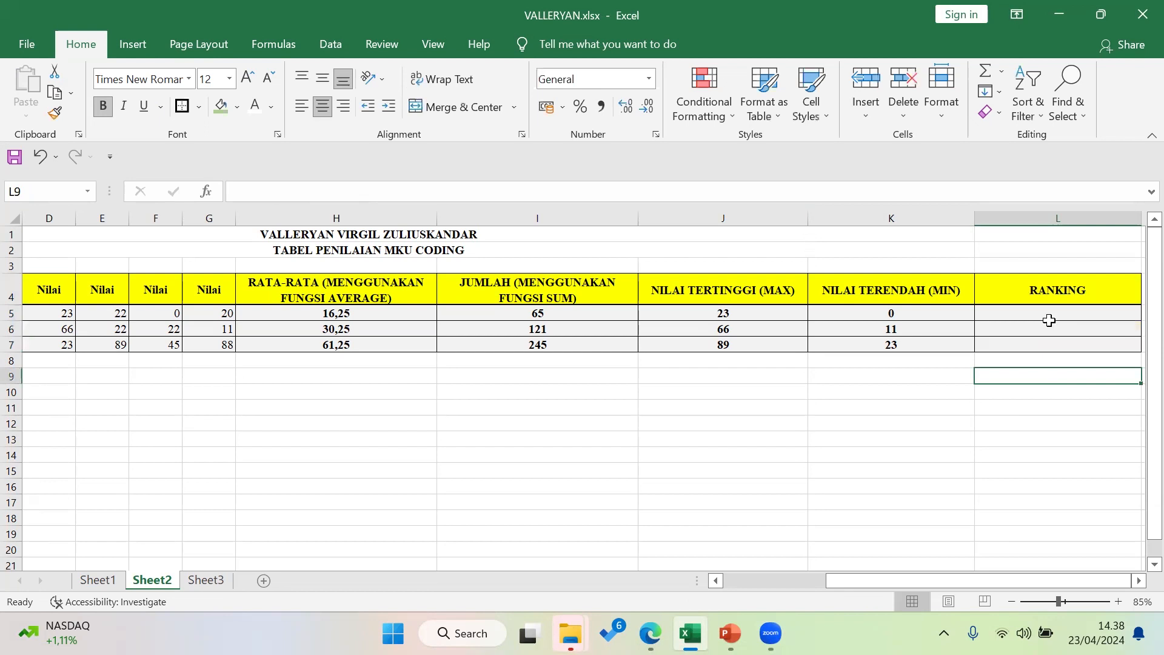
Narrow columns K, J, D, C and L so No. through RANKING fit on screen
left_click(917, 576)
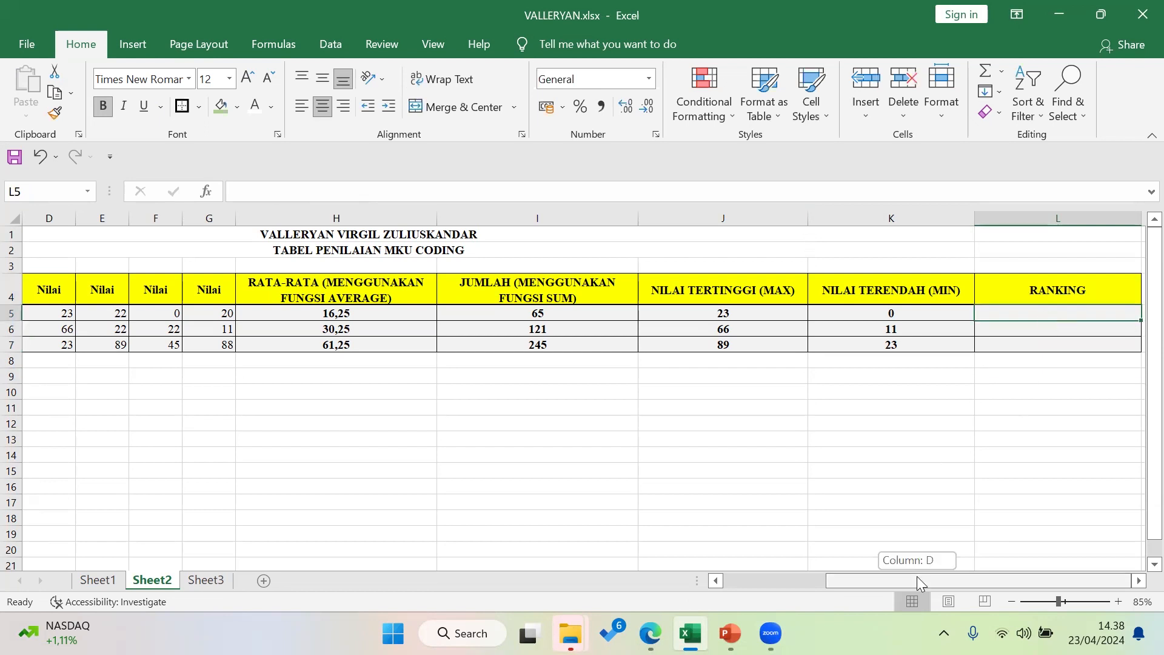
left_click_drag(976, 228, 894, 224)
left_click_drag(802, 219, 774, 219)
left_click_drag(861, 219, 889, 220)
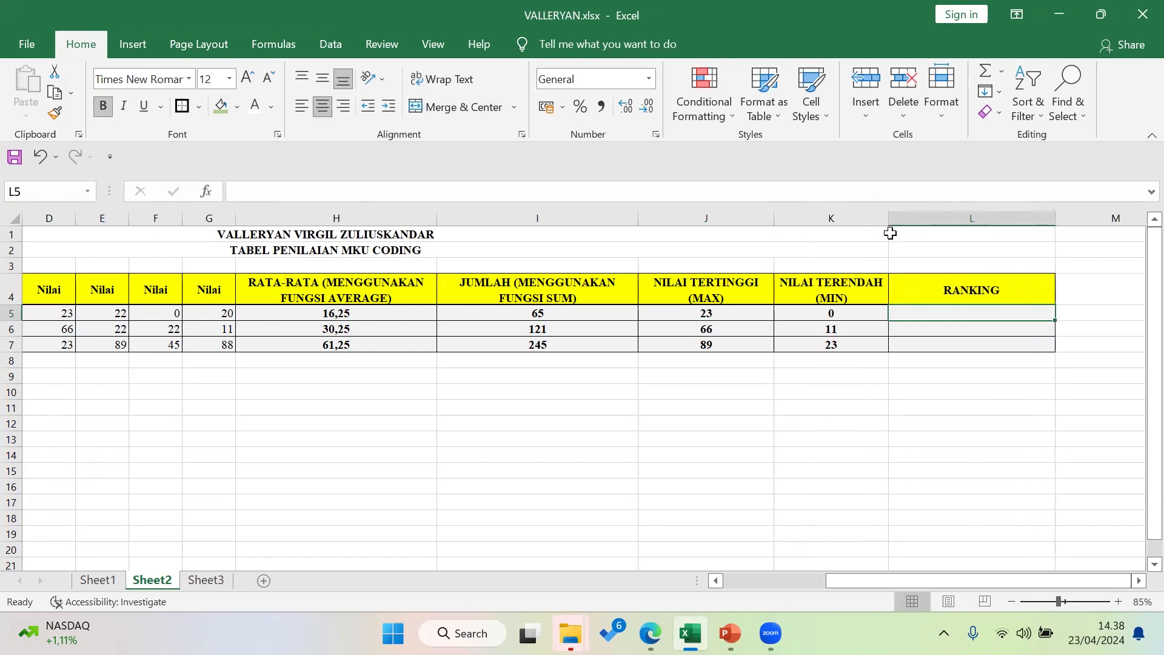
left_click_drag(847, 580, 425, 273)
left_click_drag(328, 218, 102, 223)
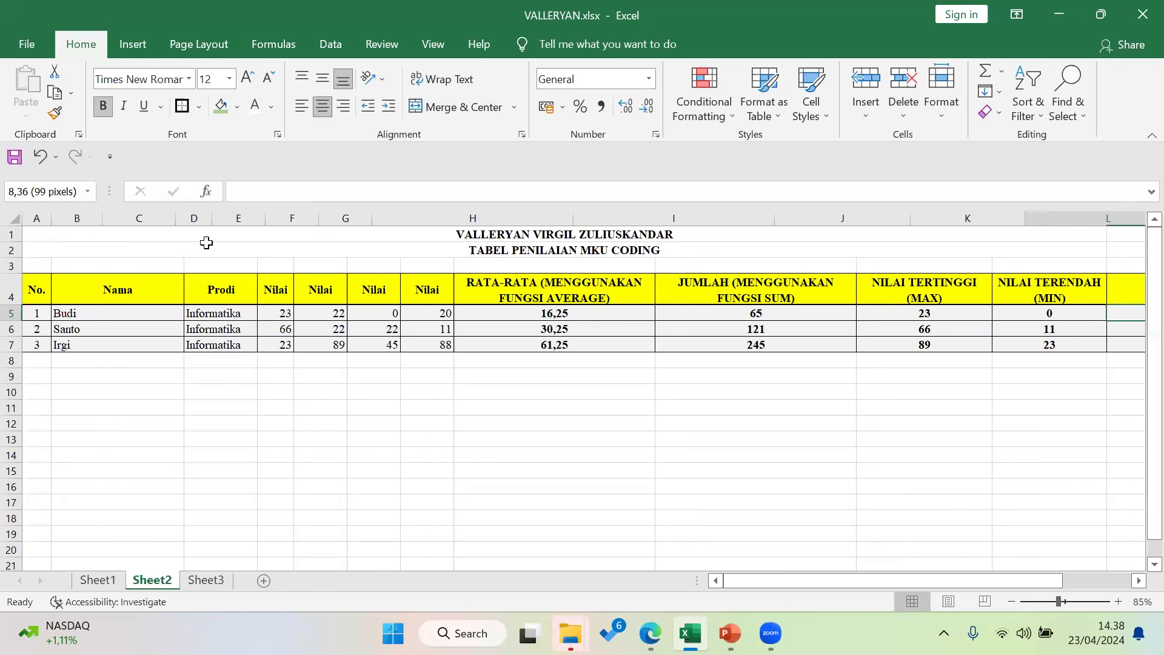
left_click_drag(371, 222, 360, 221)
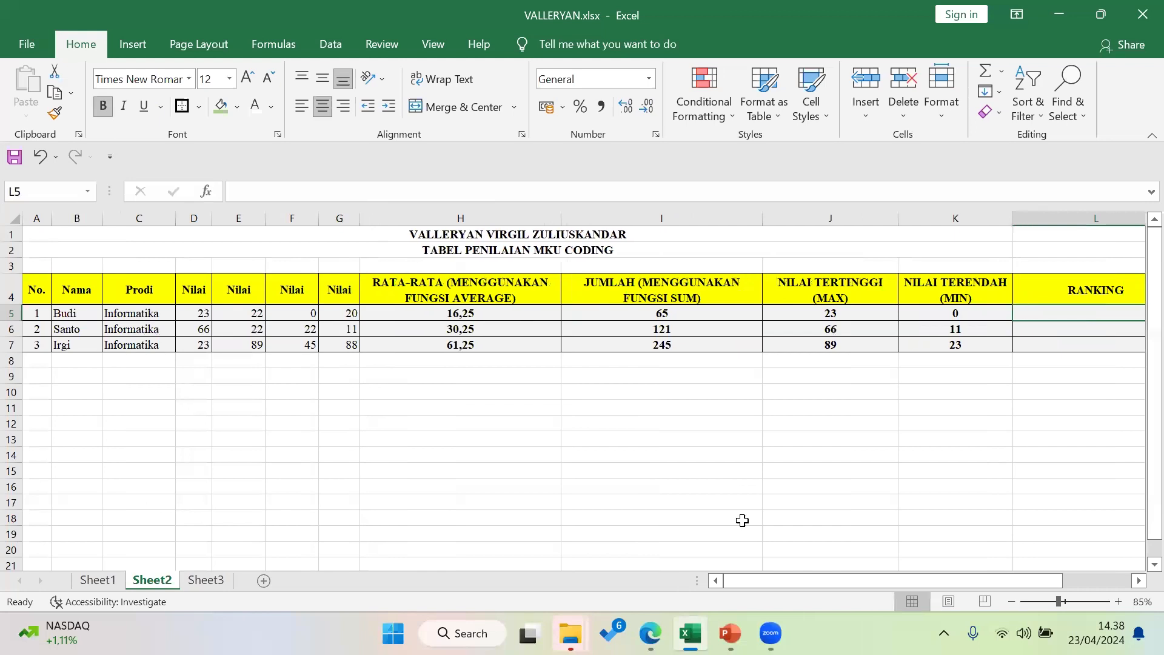
left_click_drag(787, 585, 875, 585)
left_click_drag(1101, 218, 1030, 227)
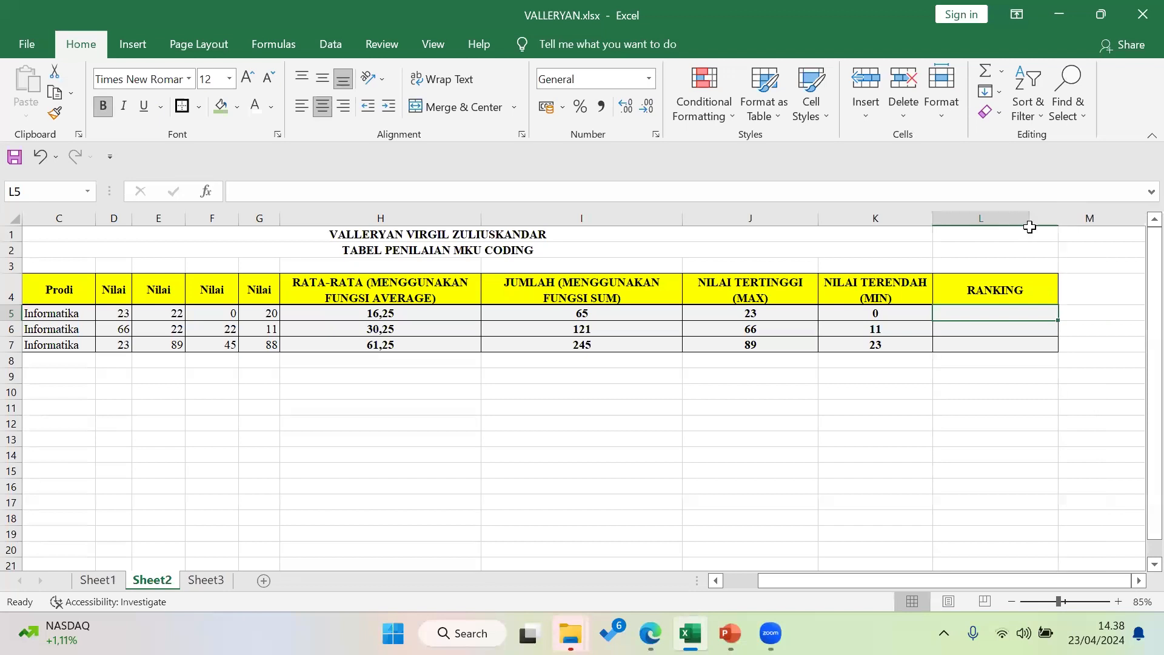
left_click_drag(976, 577, 840, 576)
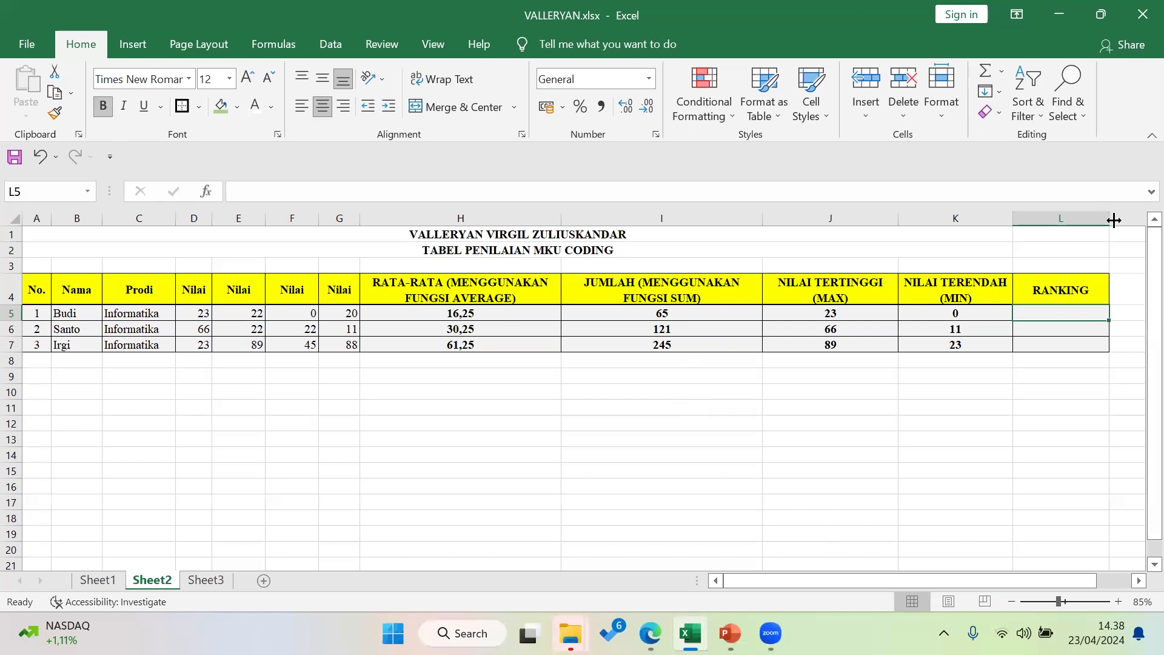
left_click_drag(1105, 220, 1094, 223)
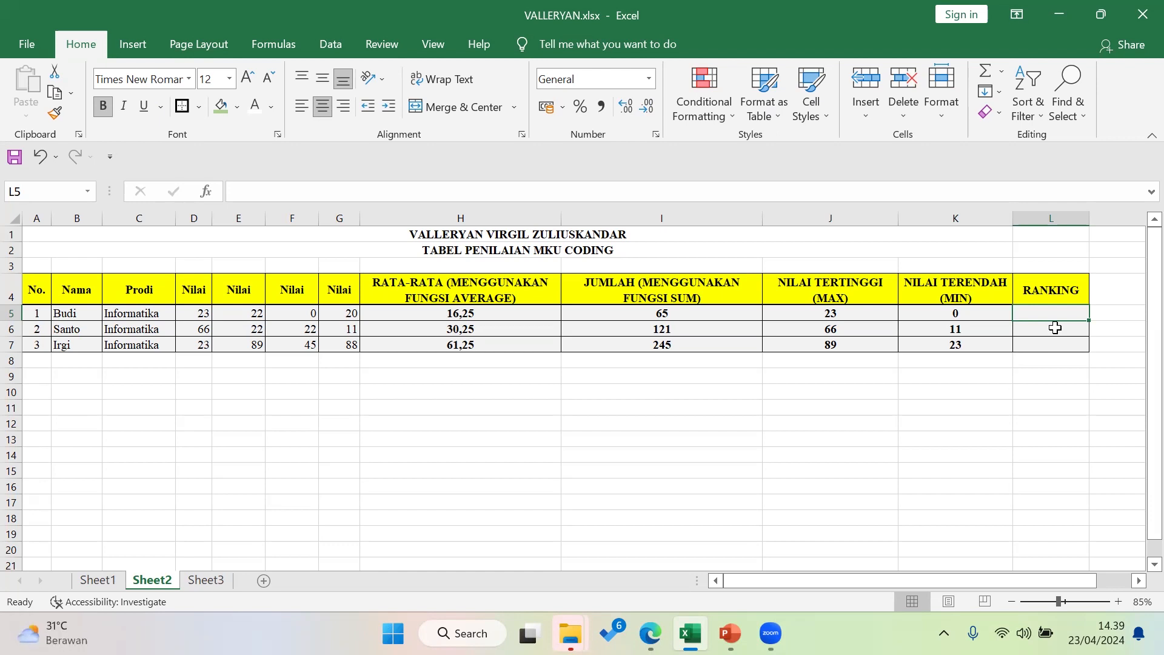
Enter =RANK.AVG(H5;H5:H7) in L5 to rank Budi's average among the three
type("=")
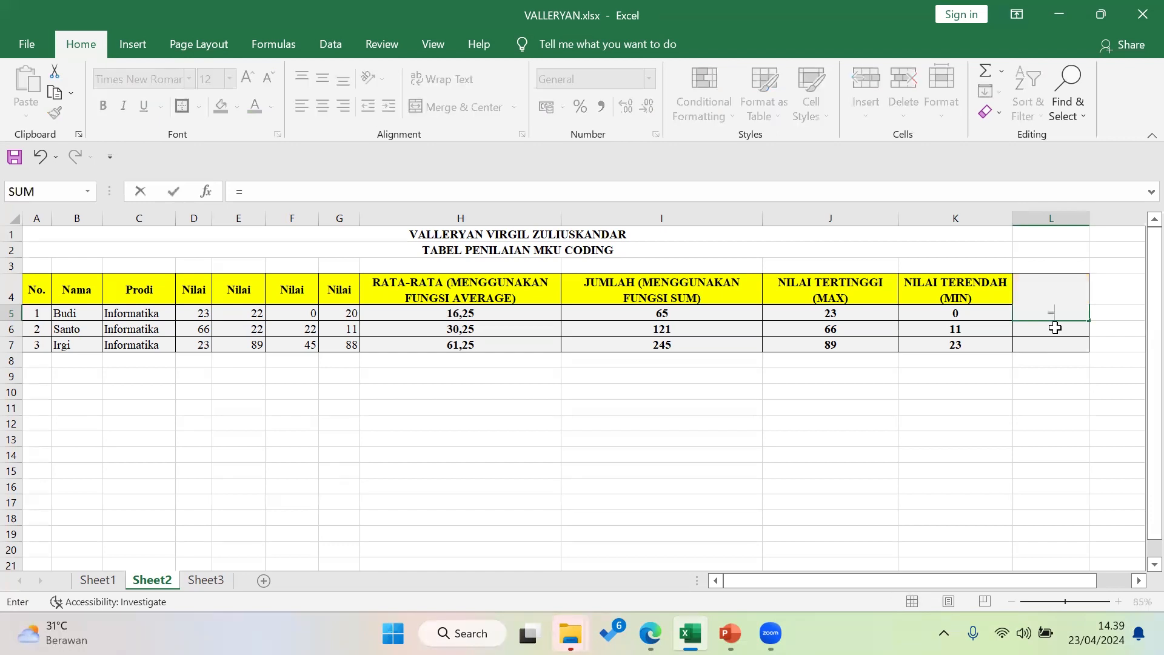
type("RANK")
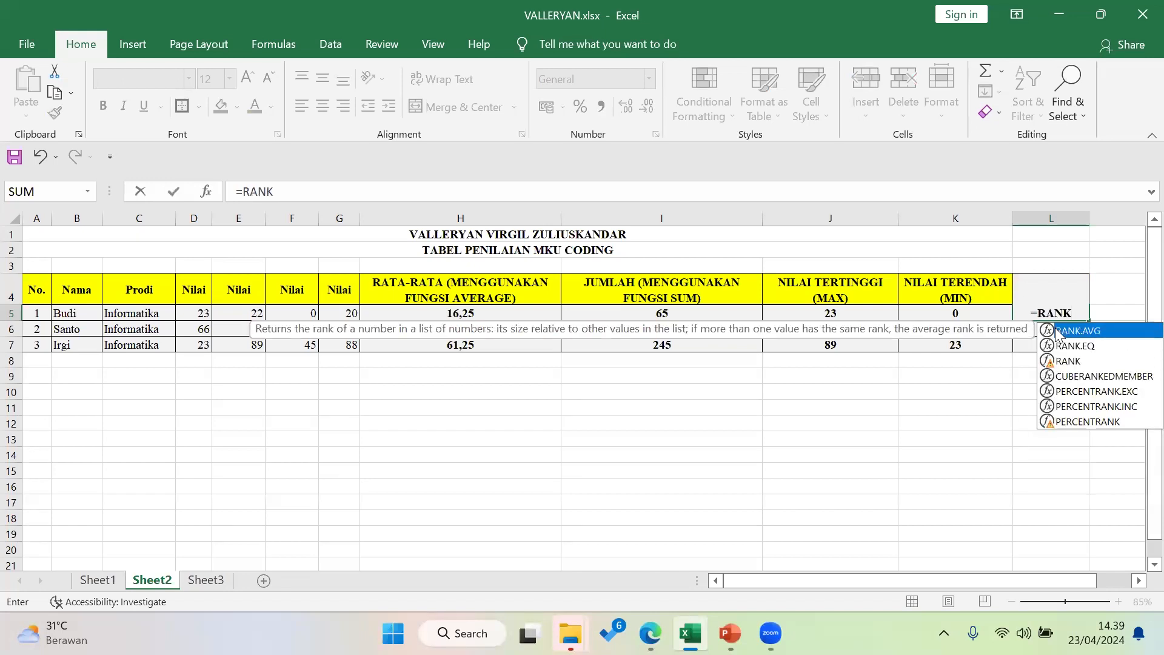
type(".")
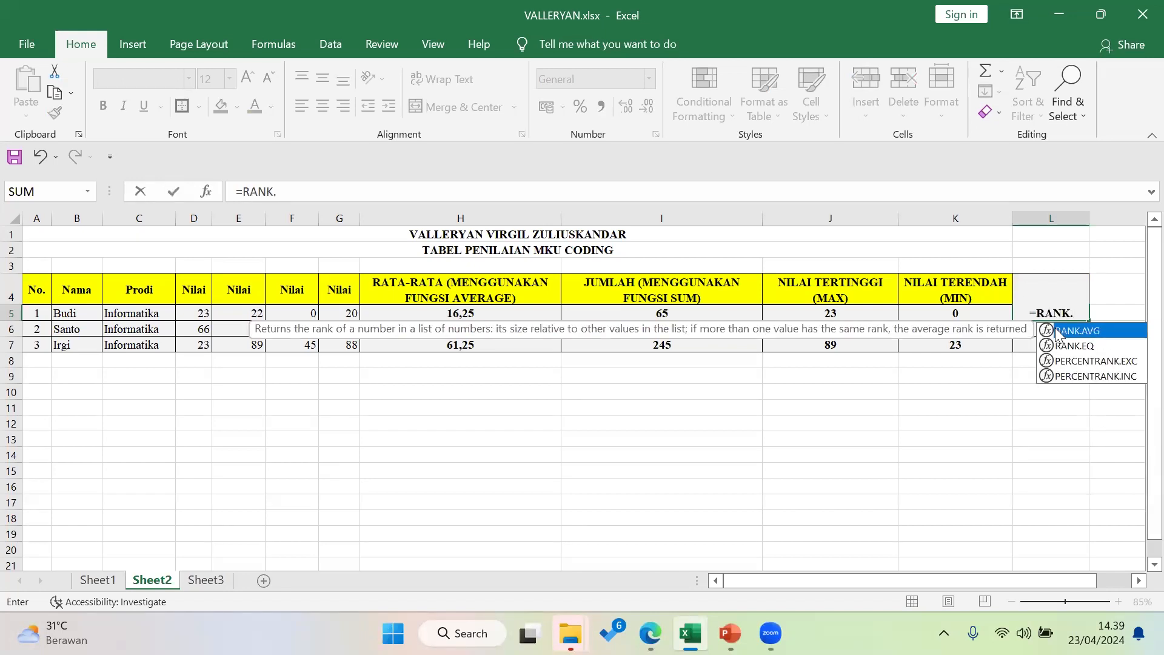
type("AVG")
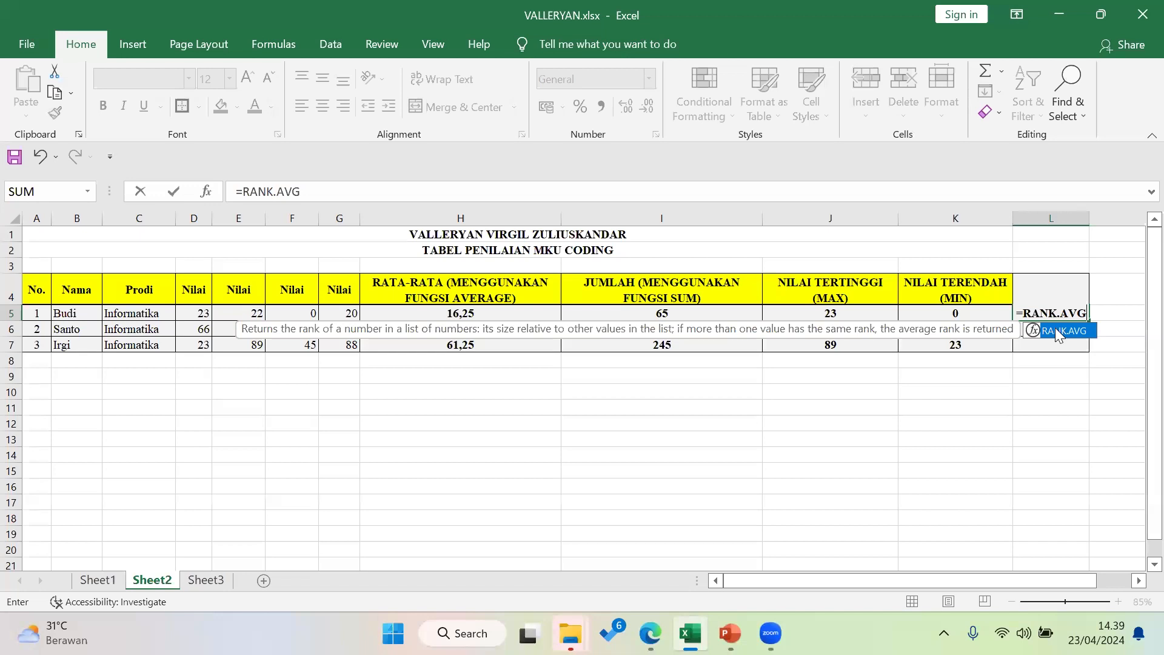
double_click(1056, 332)
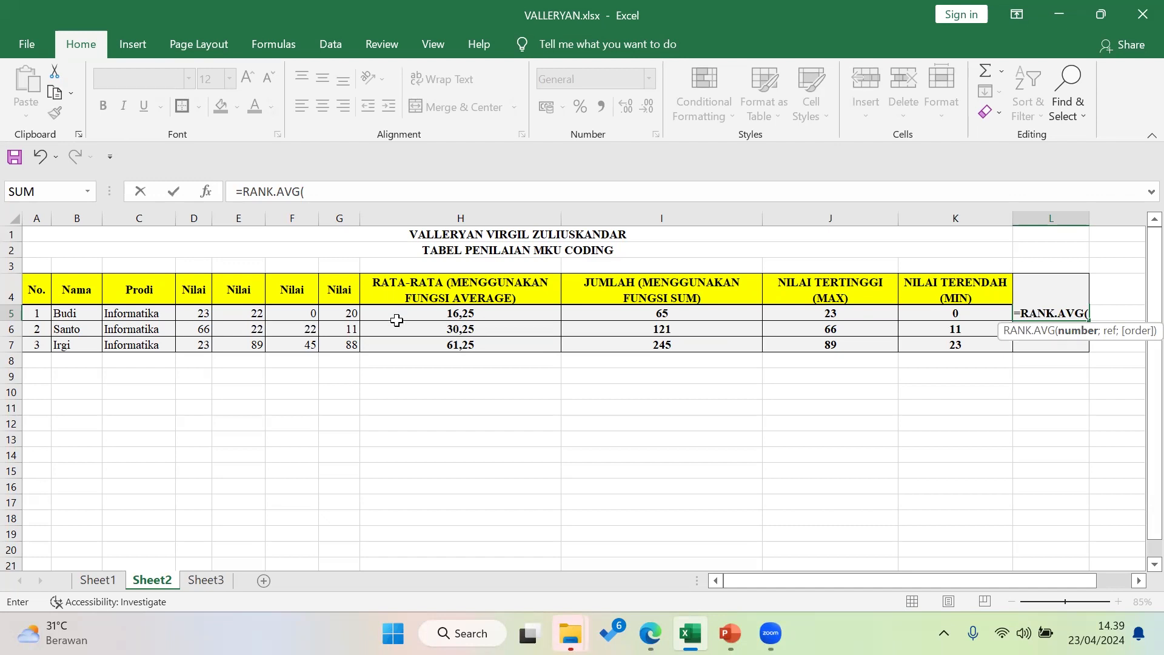
left_click(461, 314)
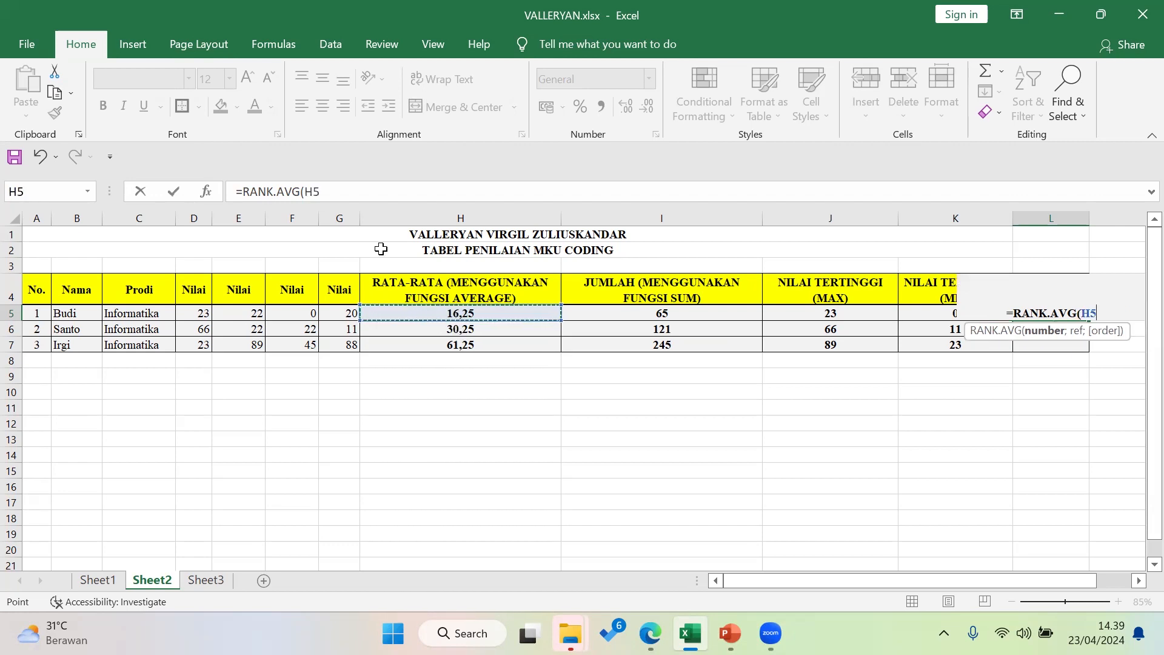
type(";")
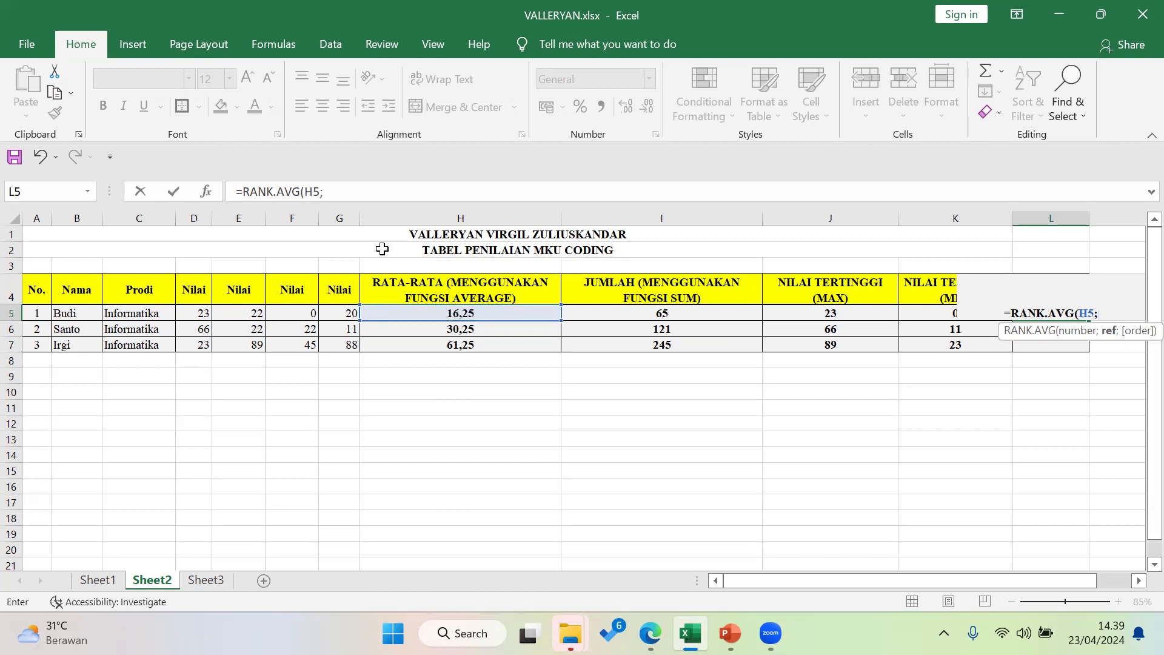
left_click_drag(473, 310, 476, 345)
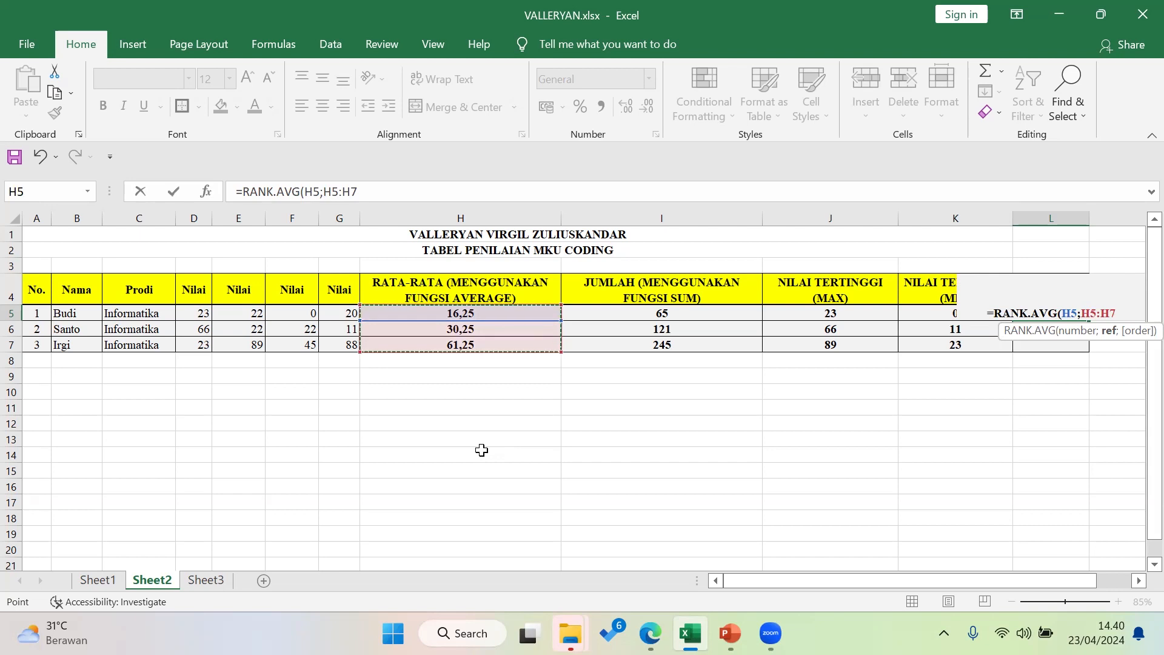
type(")")
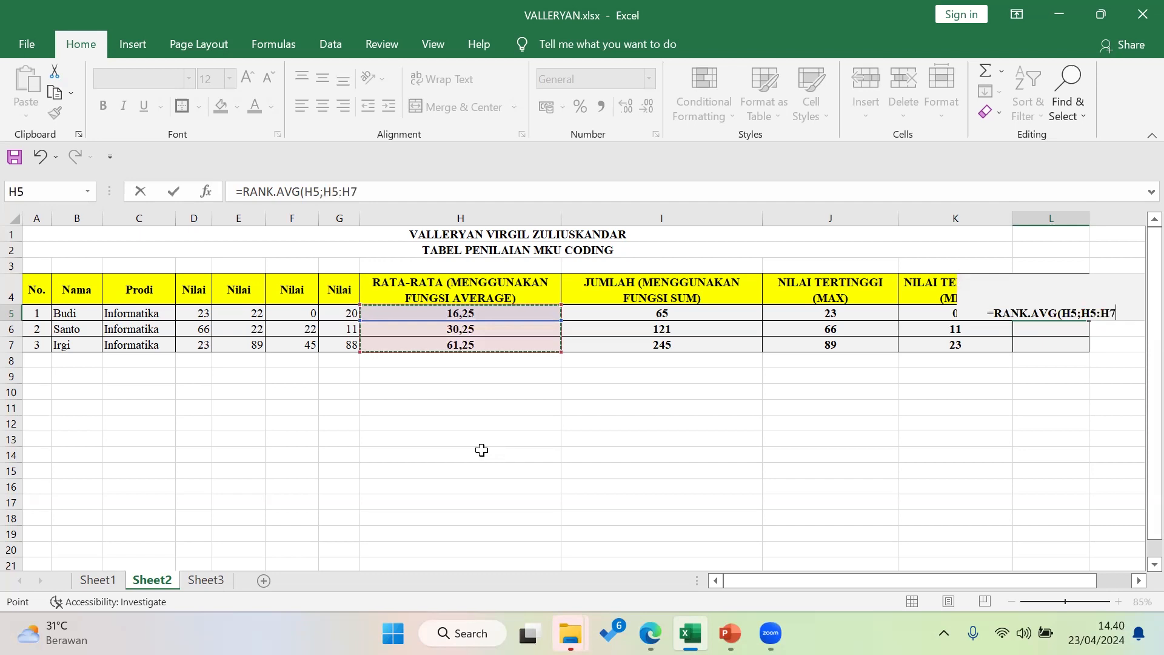
key("Return")
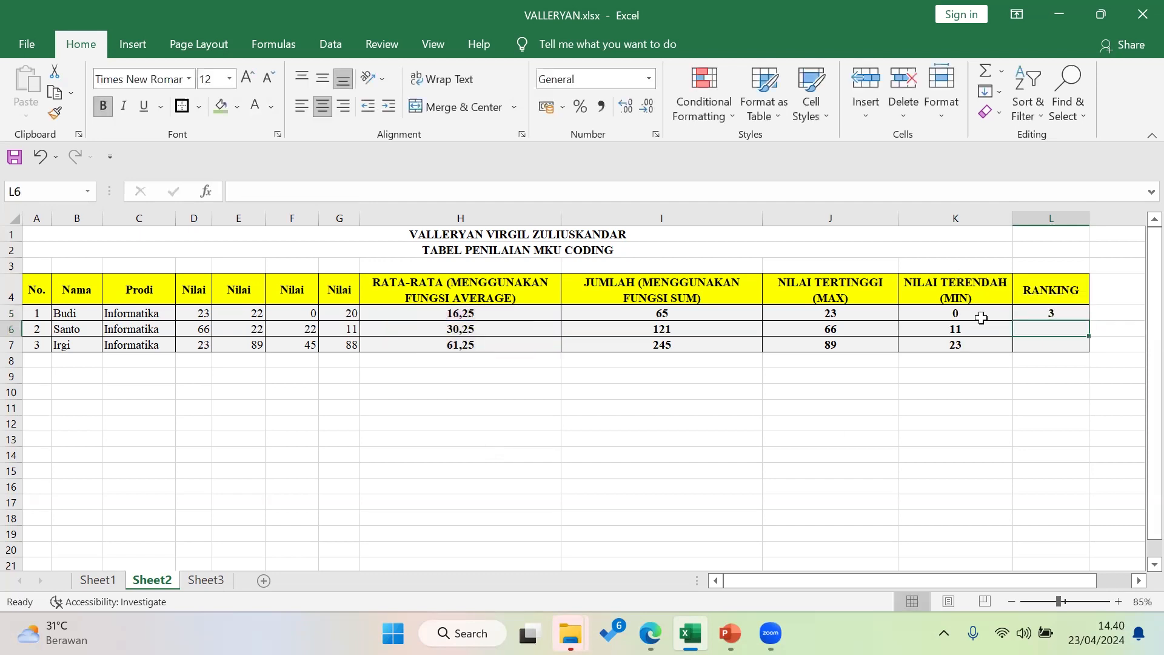
Fill L5's RANK.AVG formula down to L7, giving ranks 3, 2 and 1
left_click(1040, 310)
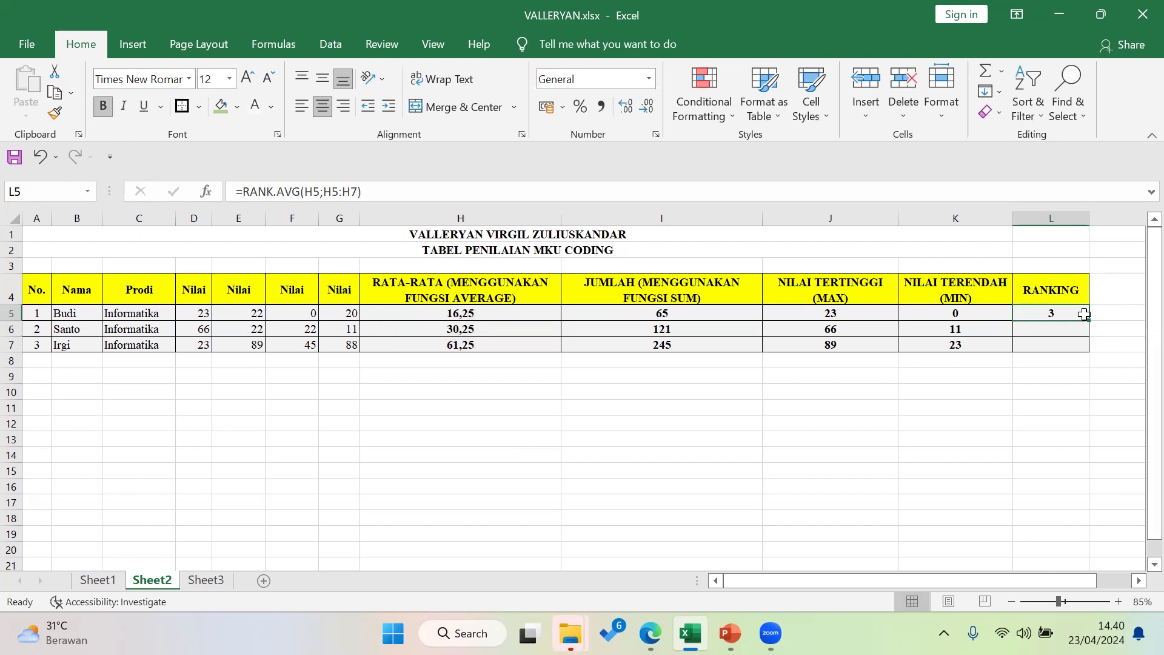
left_click_drag(1092, 320, 1089, 352)
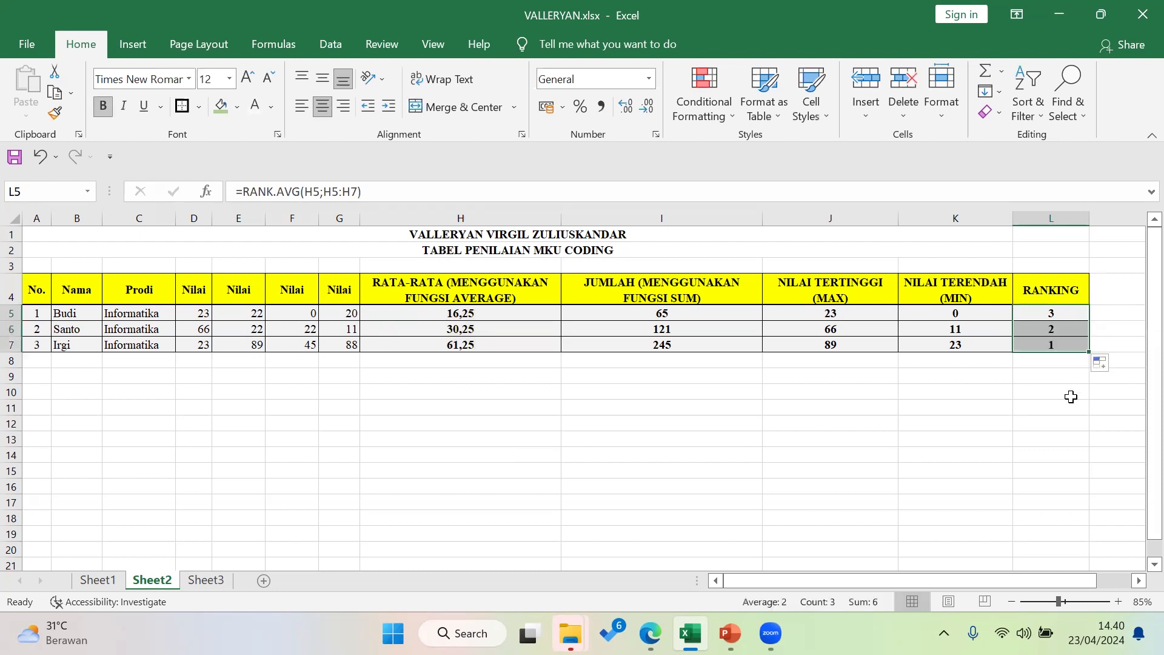
left_click(1071, 358)
left_click(1051, 406)
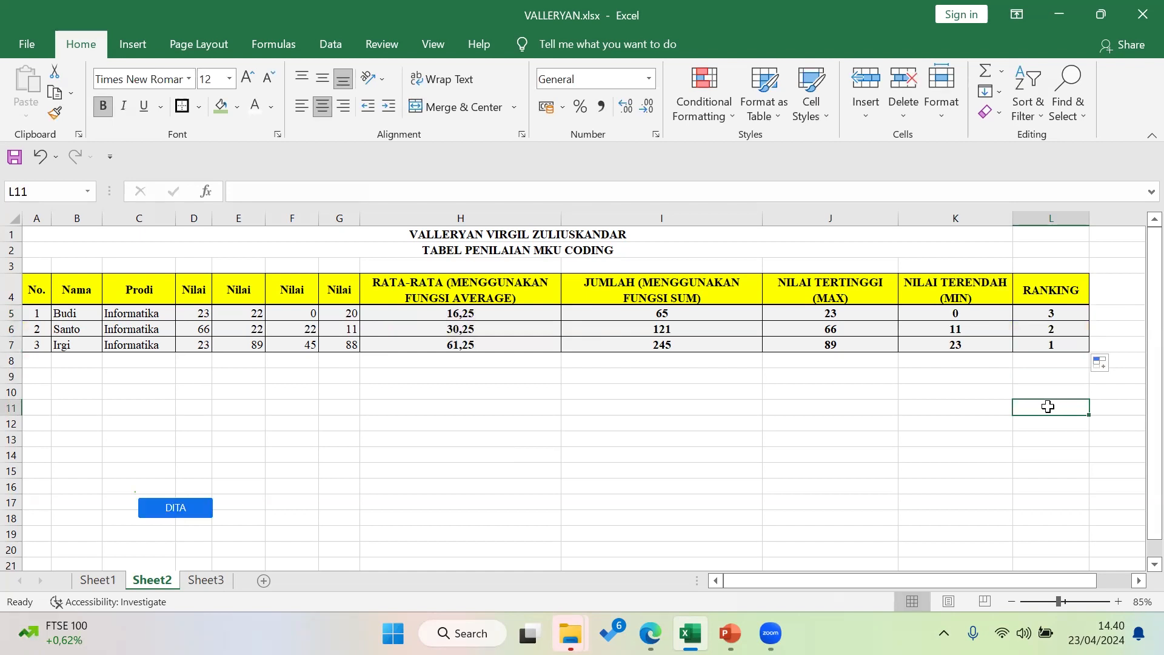
Check the ranking formula in L5 and select the rank results L5:L7
left_click(184, 510)
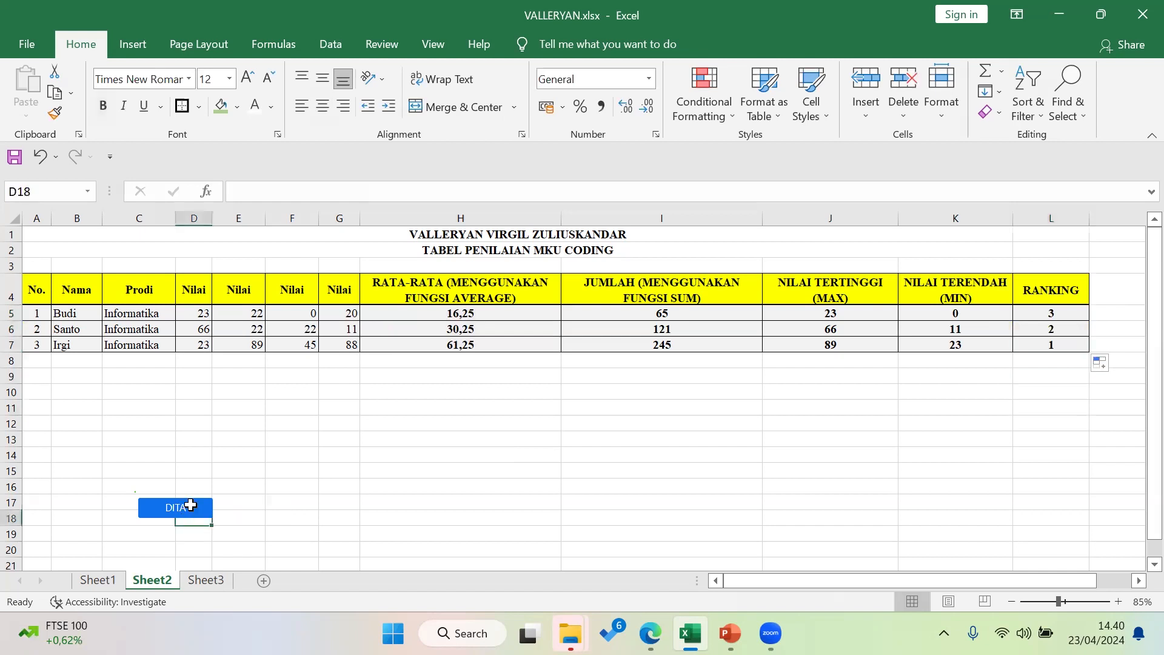
left_click(194, 502)
left_click(1066, 313)
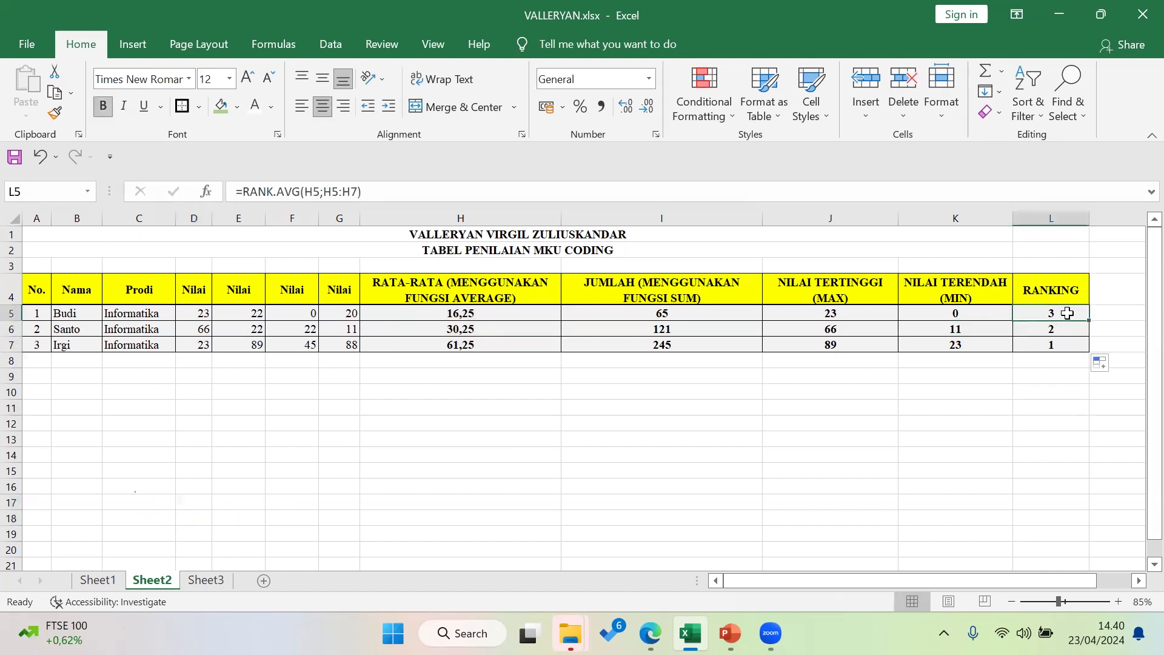
left_click(1063, 344)
left_click_drag(1066, 323, 1058, 312)
Clear the three ranks and restart L5's formula as =RANK.AVG(H5;
key("Delete")
left_click(1058, 318)
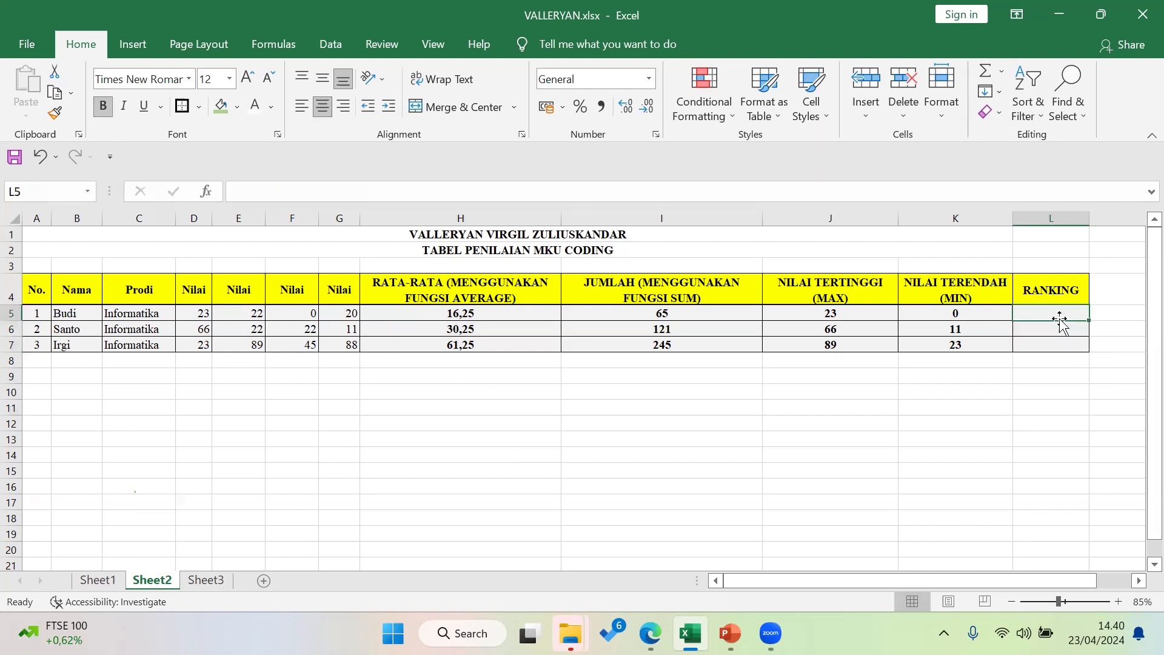
type("=RANK")
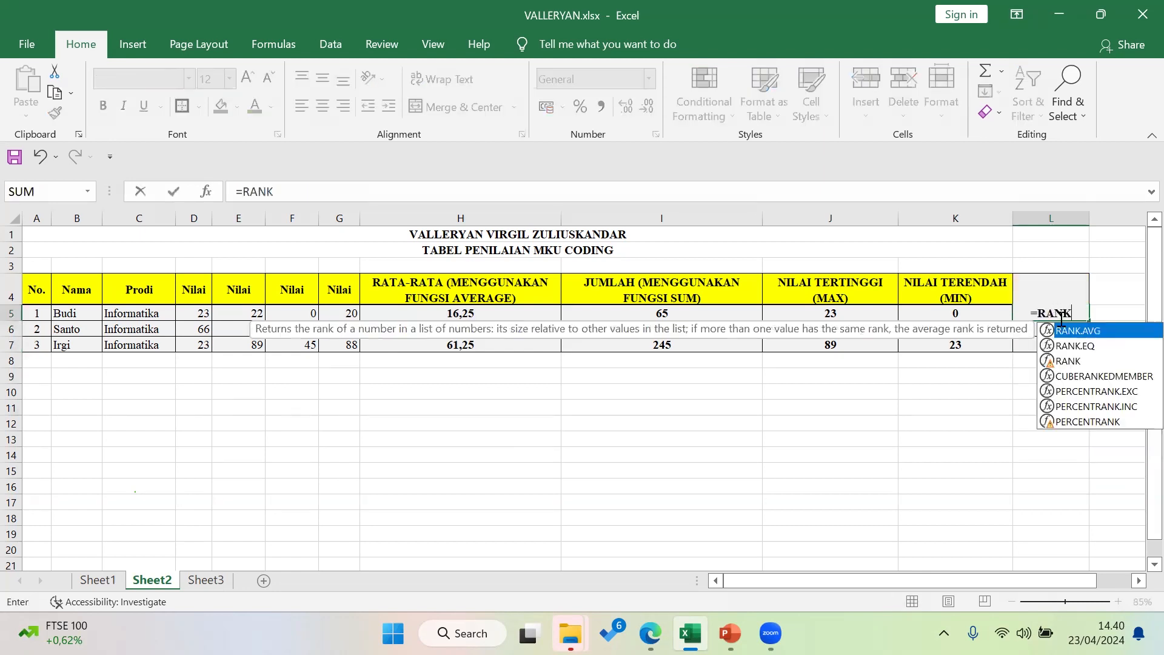
type(".AVG")
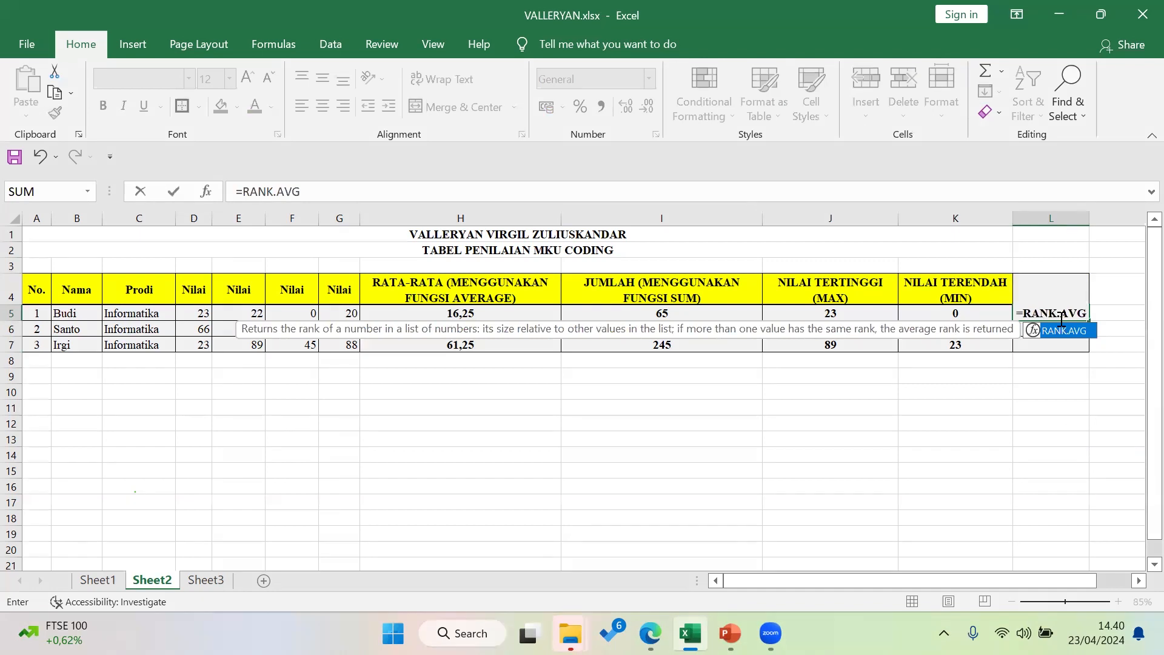
type("(")
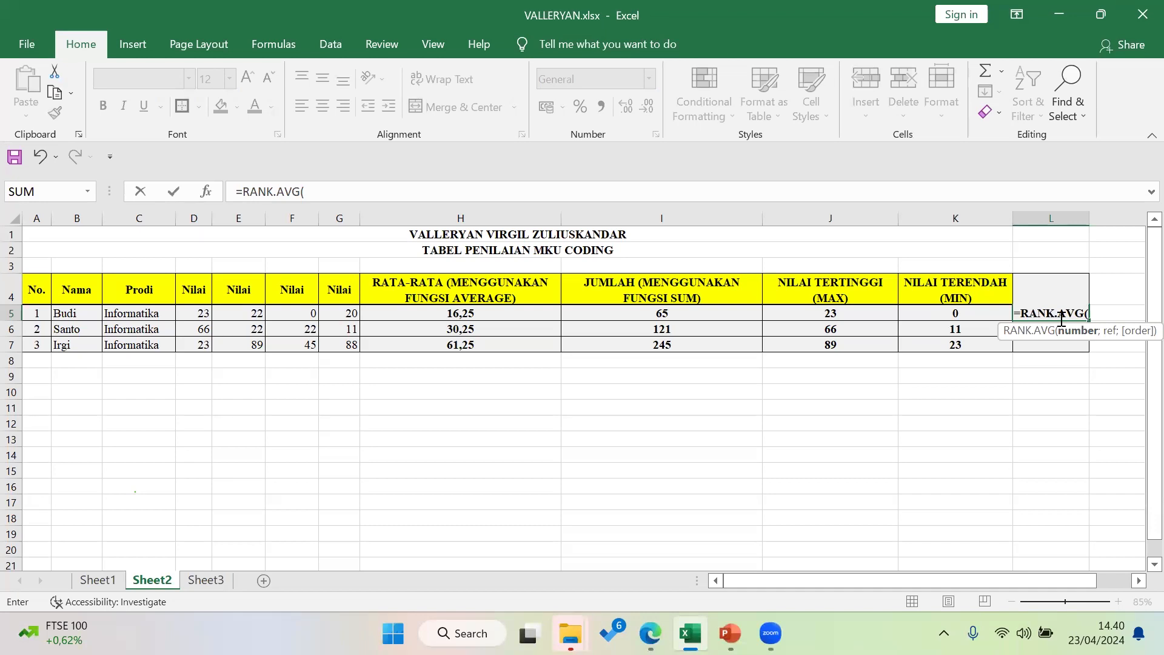
left_click(512, 313)
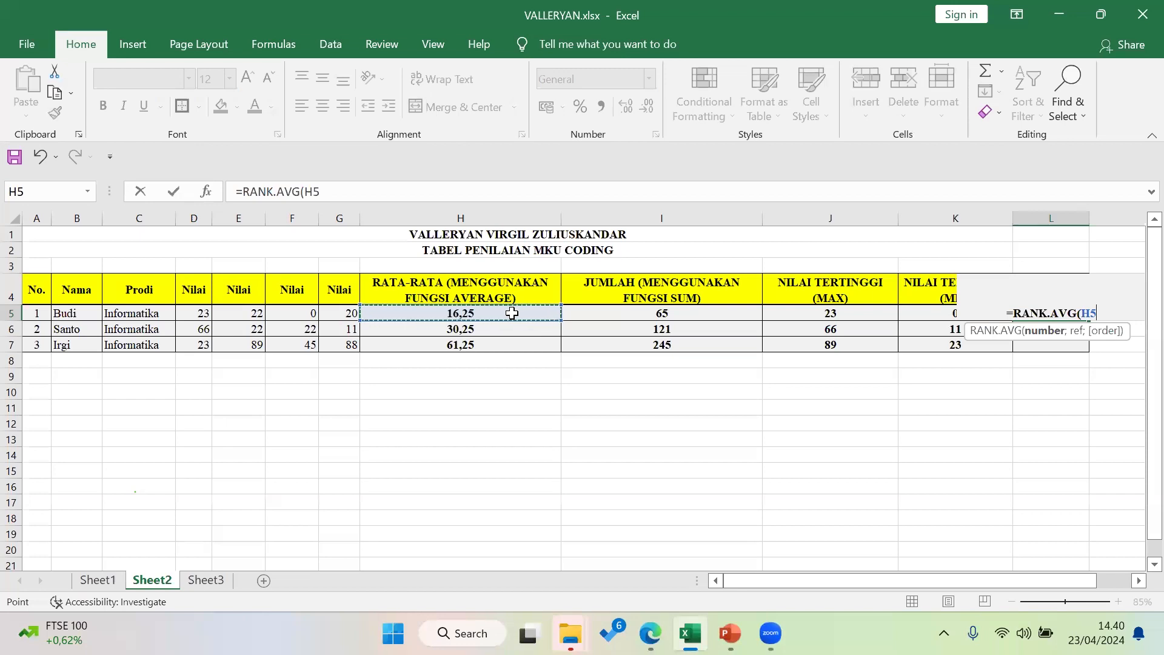
type(";")
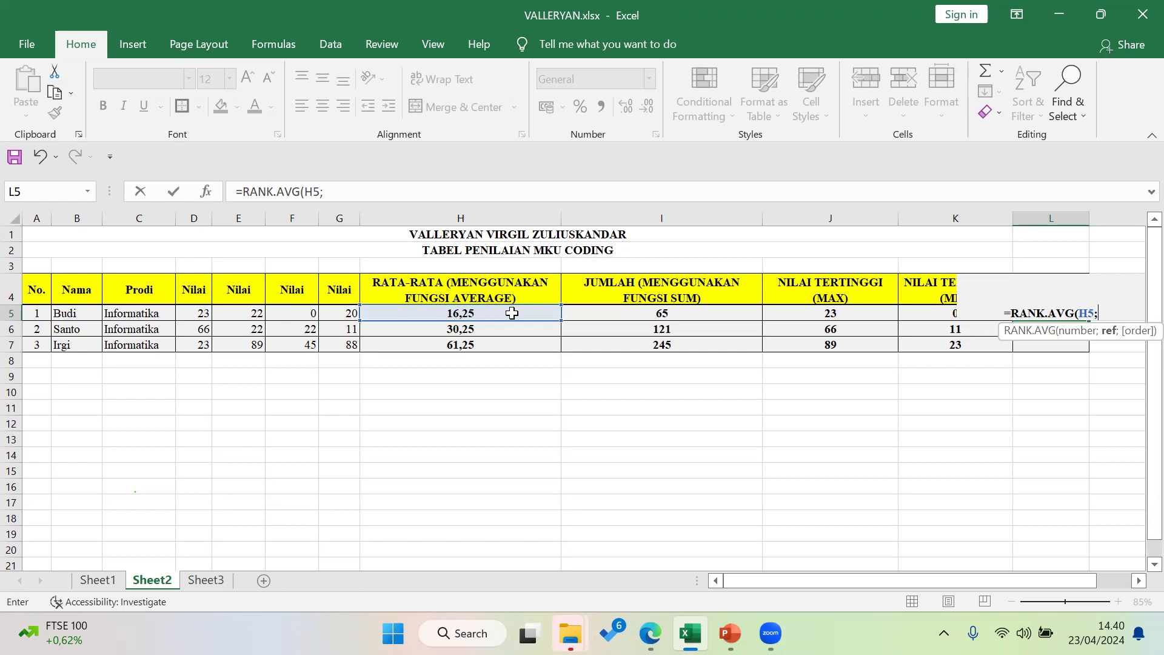
Complete the formula with range H5:H7, so L5 shows rank 3 again
left_click(481, 312)
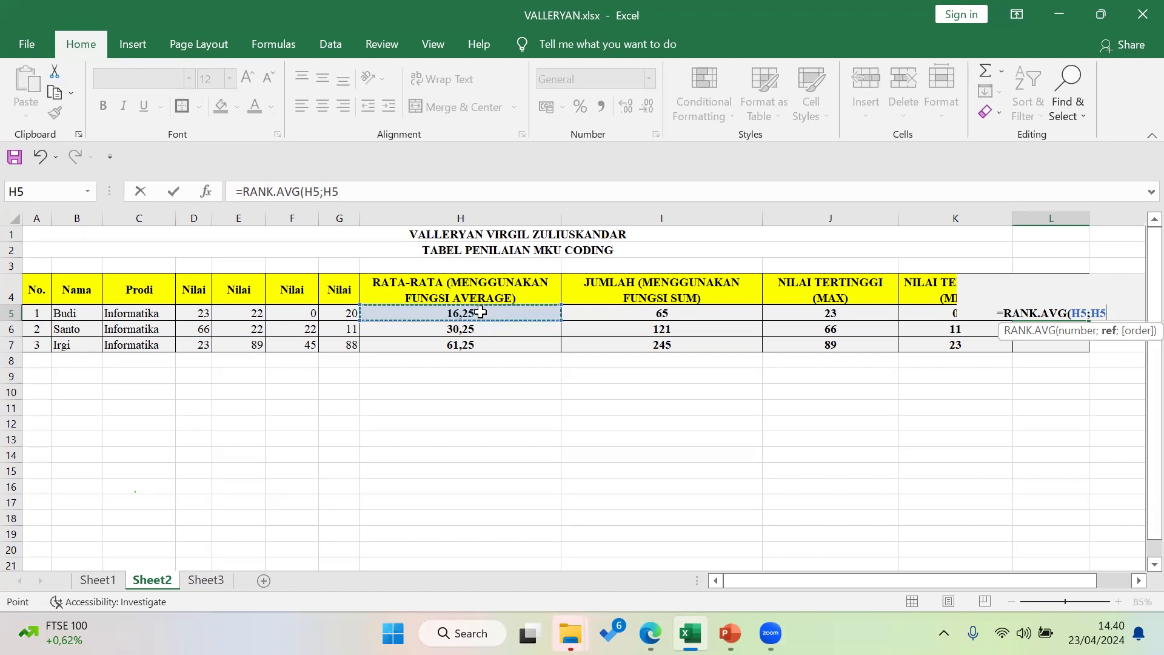
key("BackSpace")
key("BackSpace")
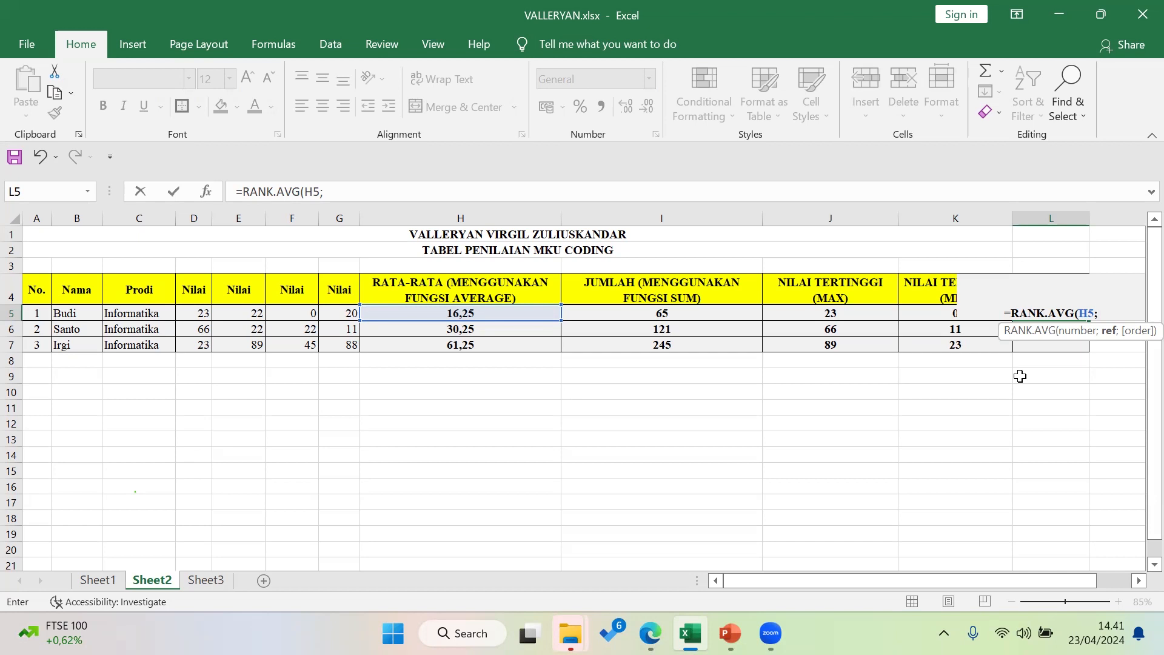
left_click(505, 310)
left_click_drag(505, 310, 549, 346)
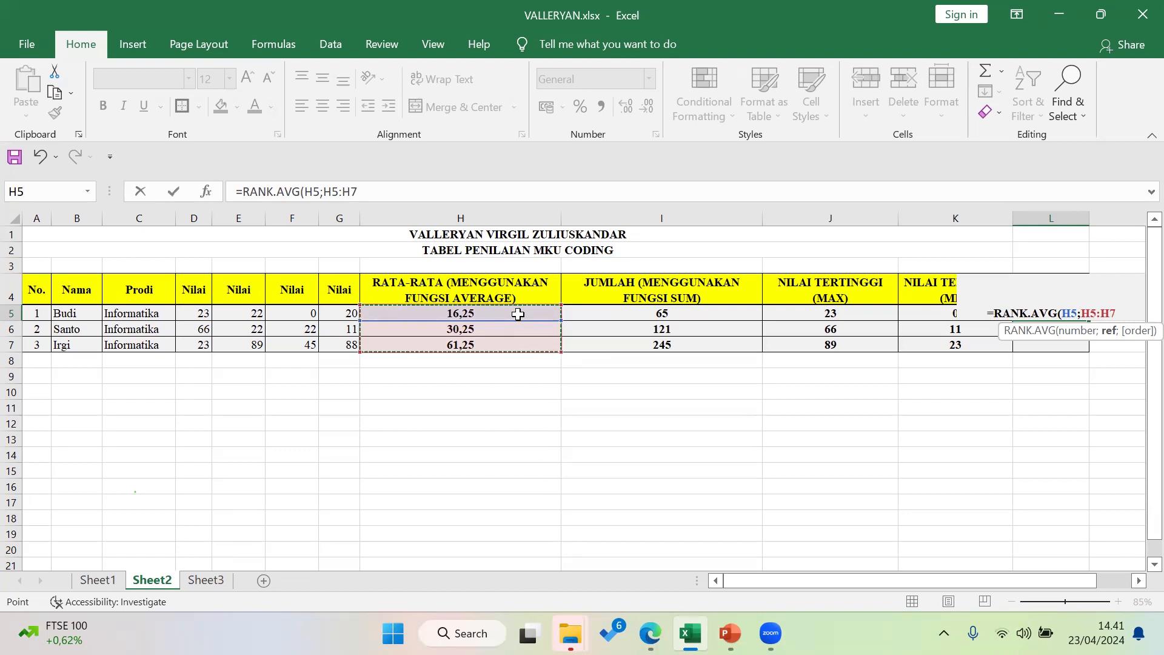
type(")")
key("Return")
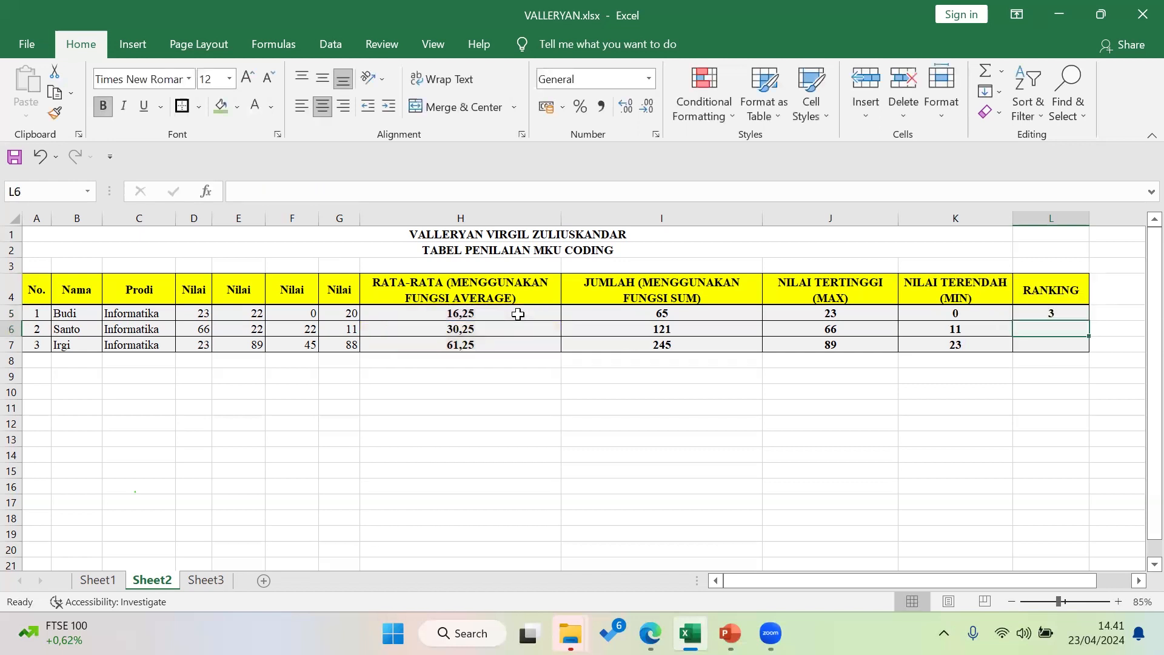
Fill L5's ranking formula down to L7 so Santo ranks 2 and Irgi 1
left_click(1070, 314)
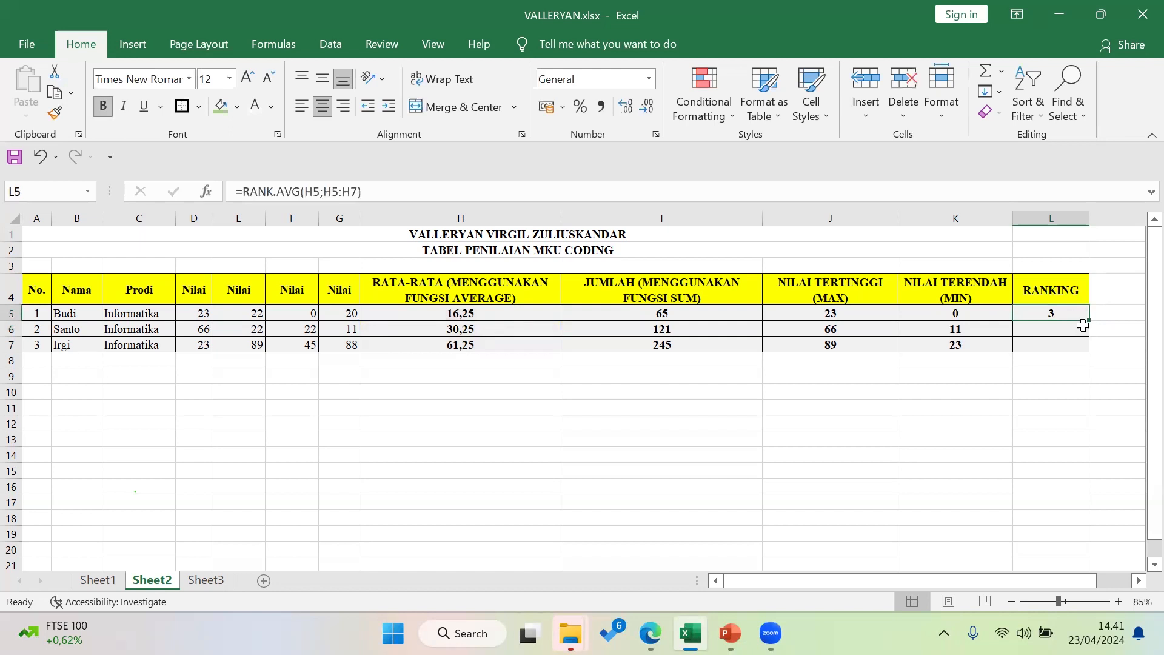
left_click_drag(1083, 326, 1023, 389)
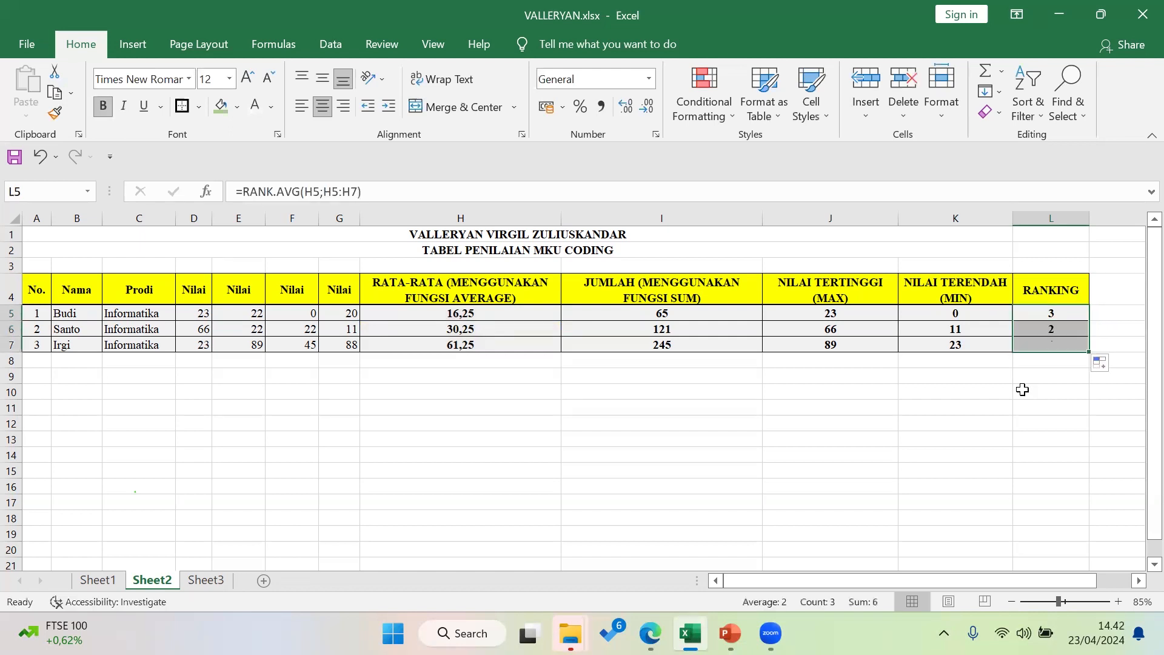
left_click(1055, 398)
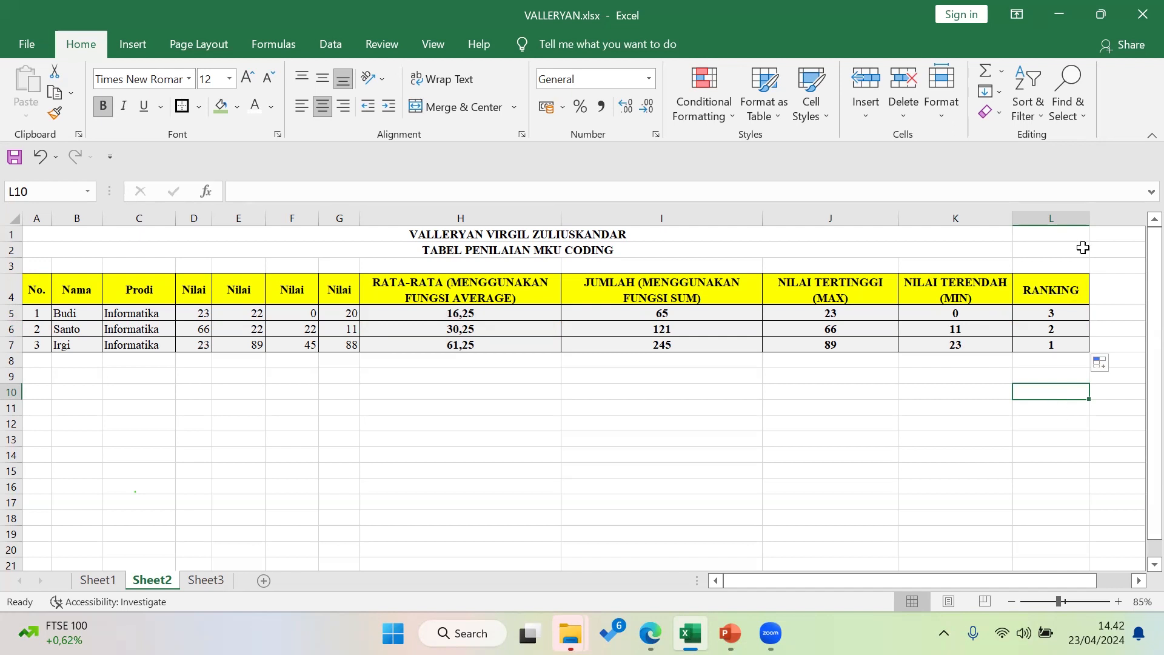
left_click(1070, 232)
Merge and centre both title rows across columns A to L
left_click_drag(36, 234, 1033, 233)
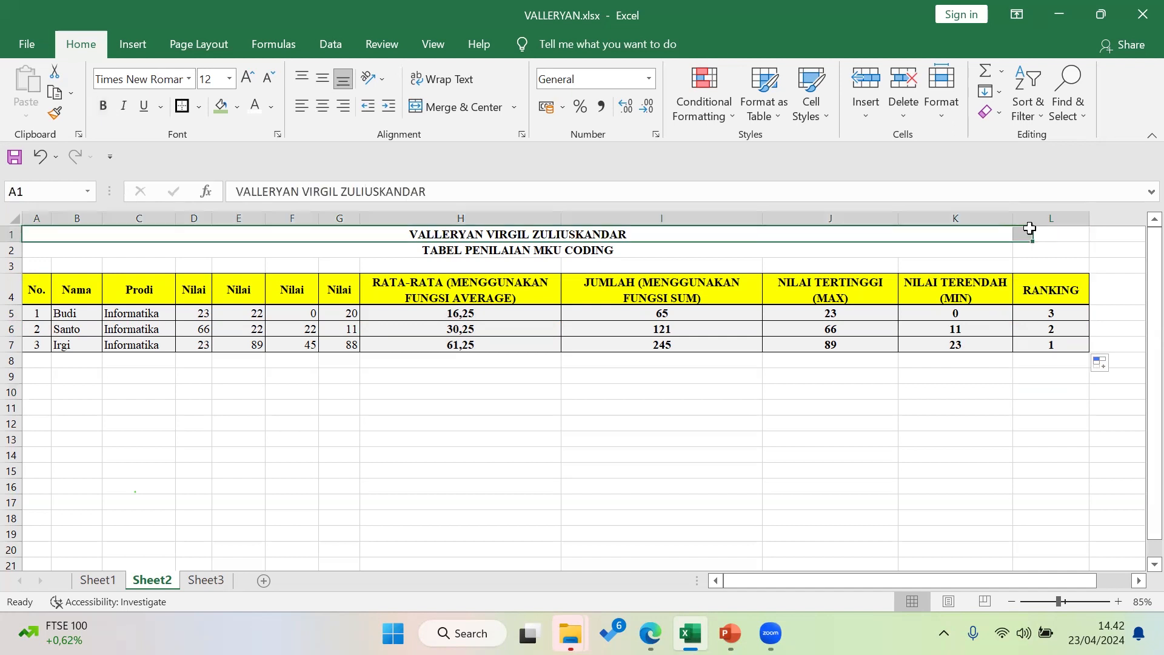
left_click(454, 110)
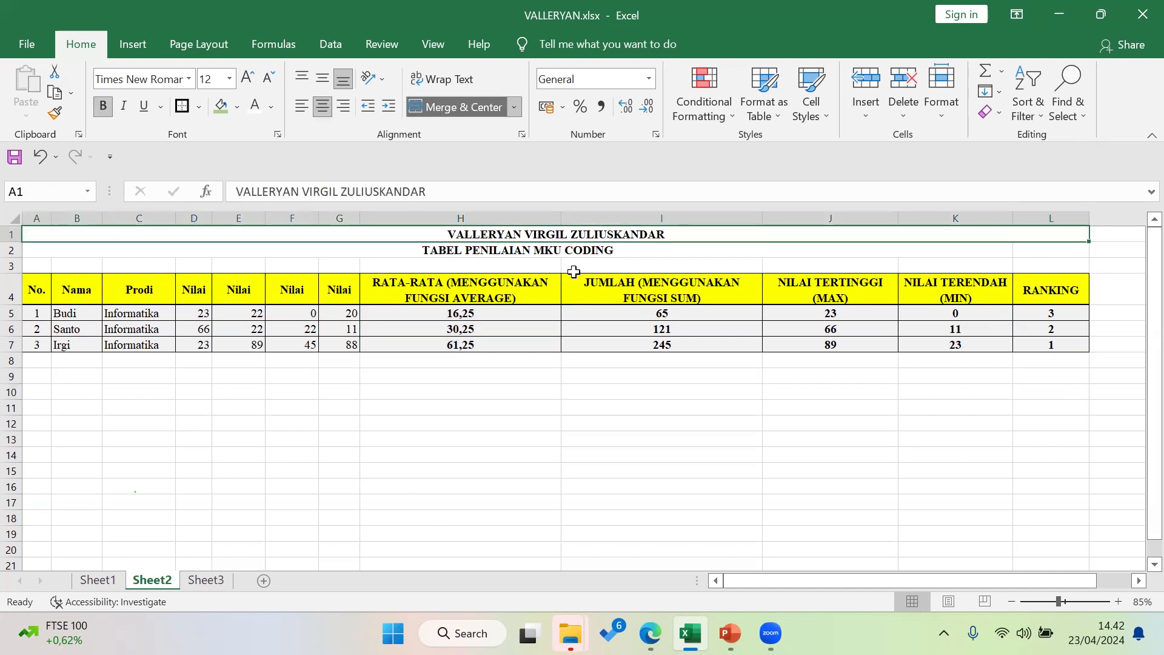
left_click(723, 256)
left_click_drag(723, 255, 1027, 252)
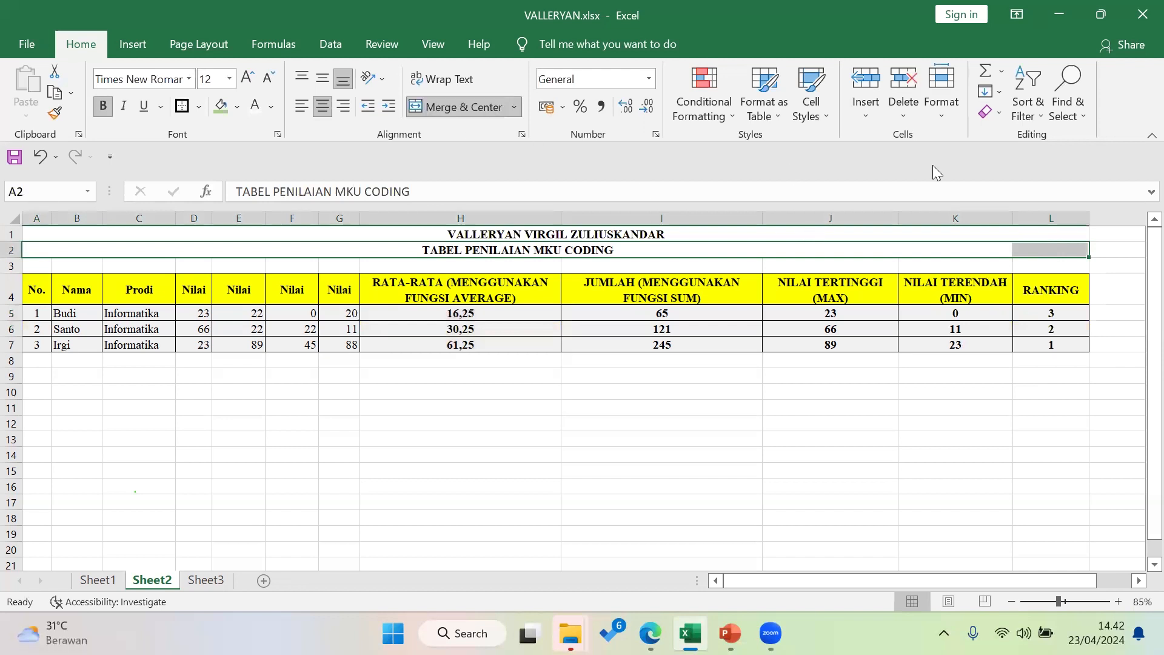
left_click(465, 101)
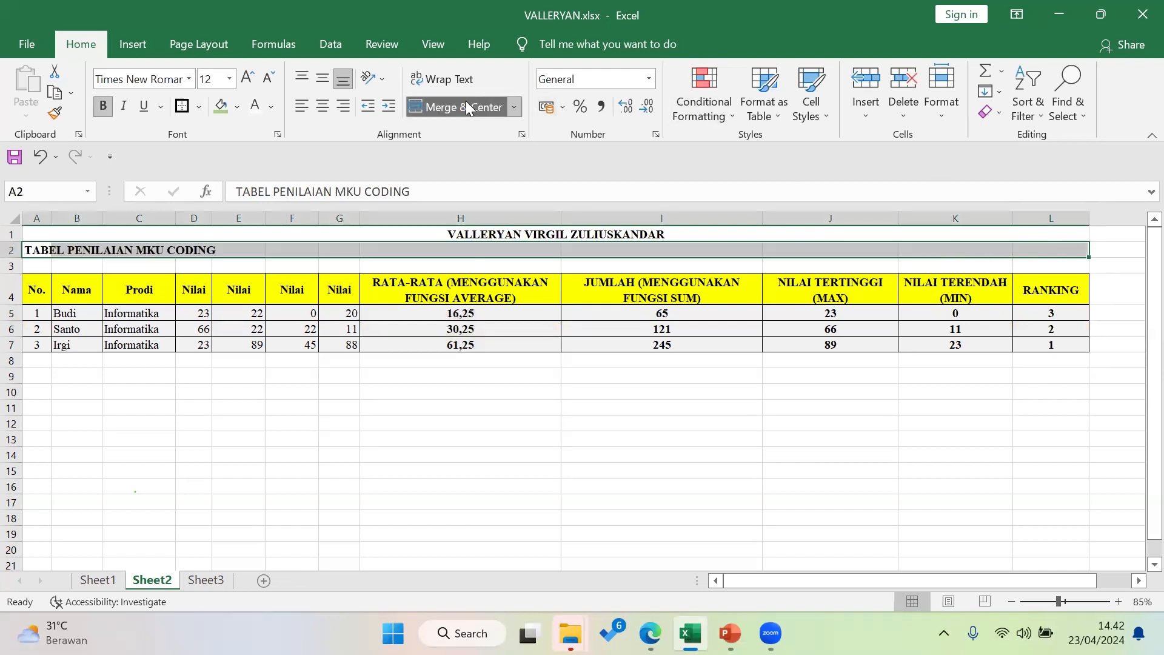
left_click(466, 100)
left_click(737, 411)
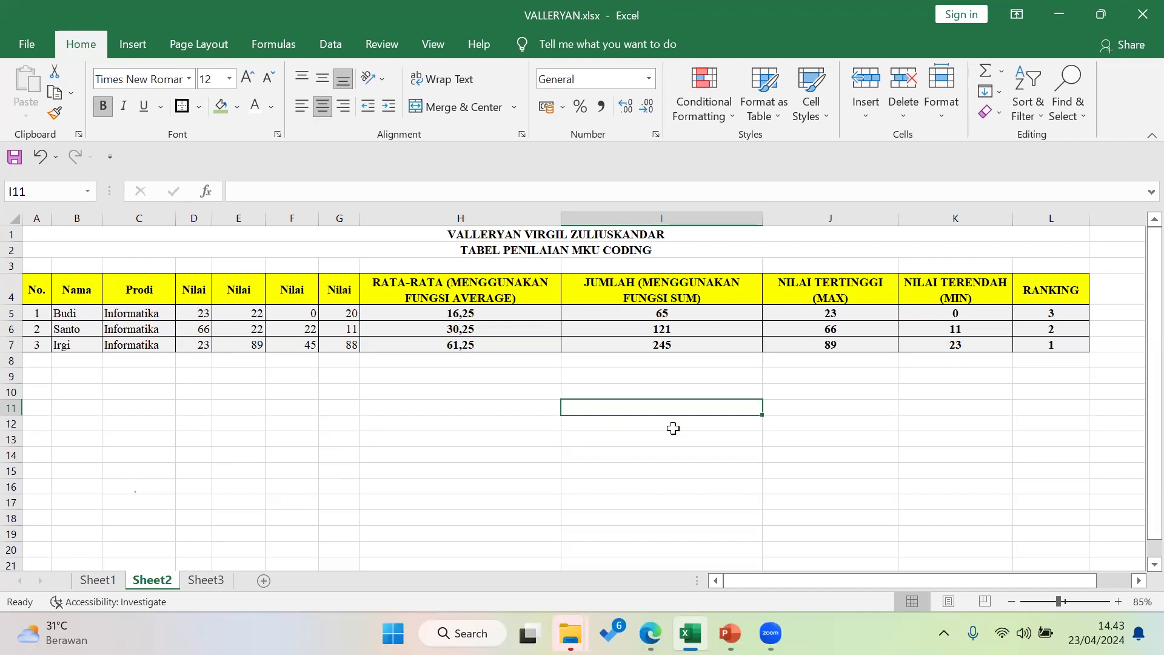
Enter a phone number into cell I11 and reselect it to check the value
scroll(673, 424, "up", 2, "ctrl")
scroll(670, 418, "down", 1)
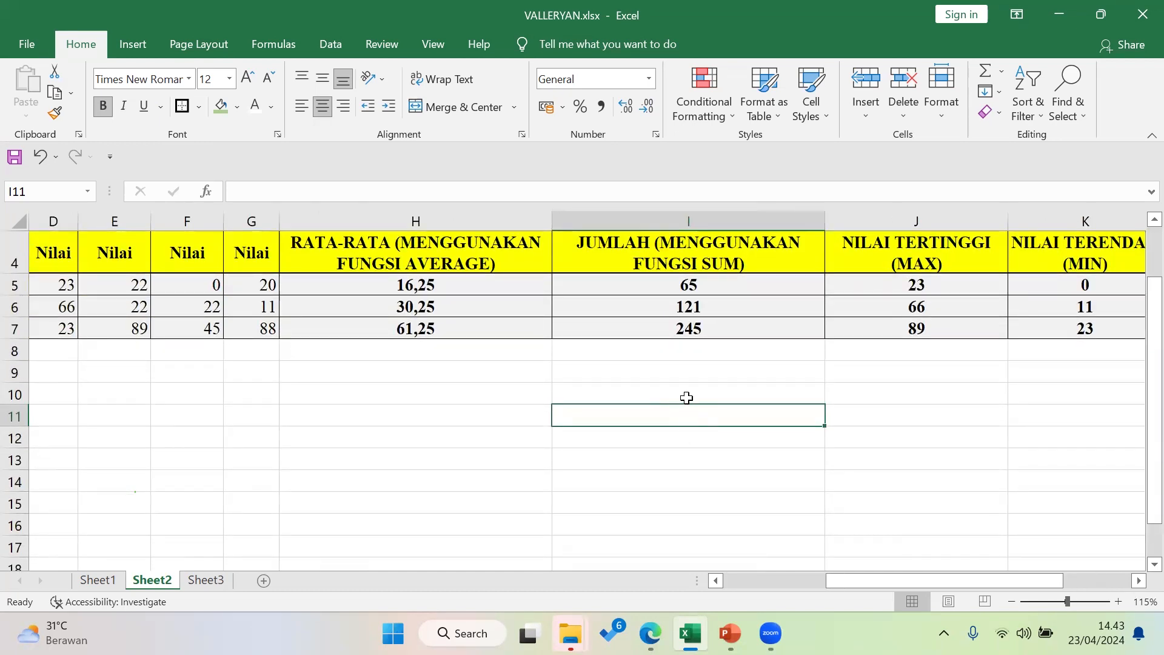
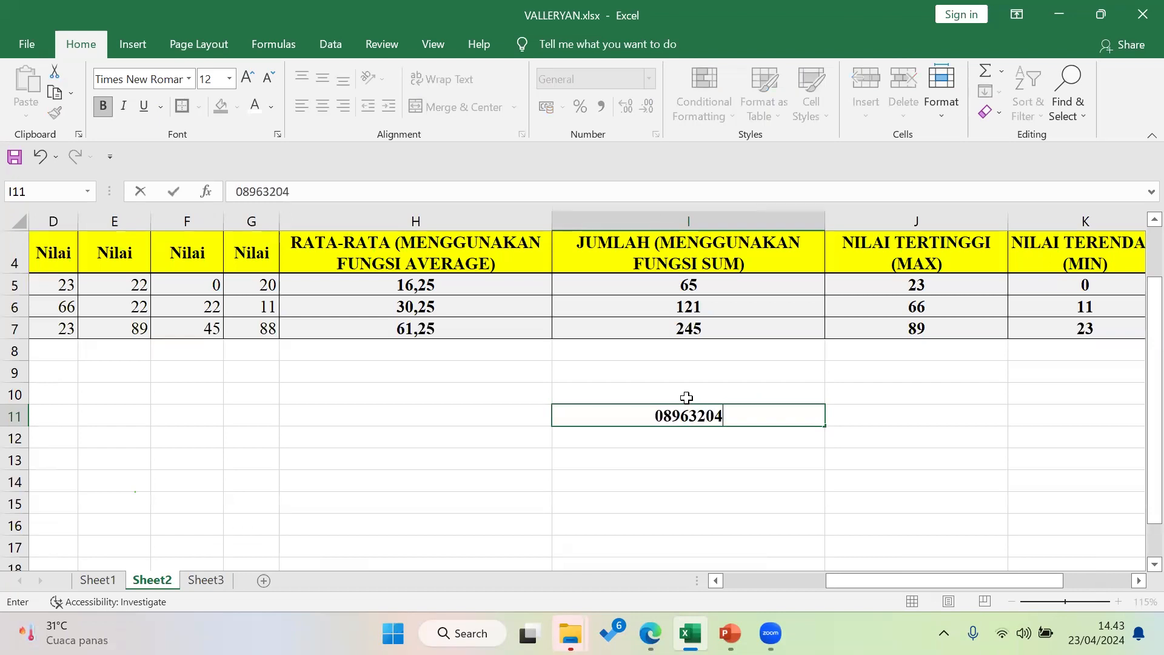
key("Return")
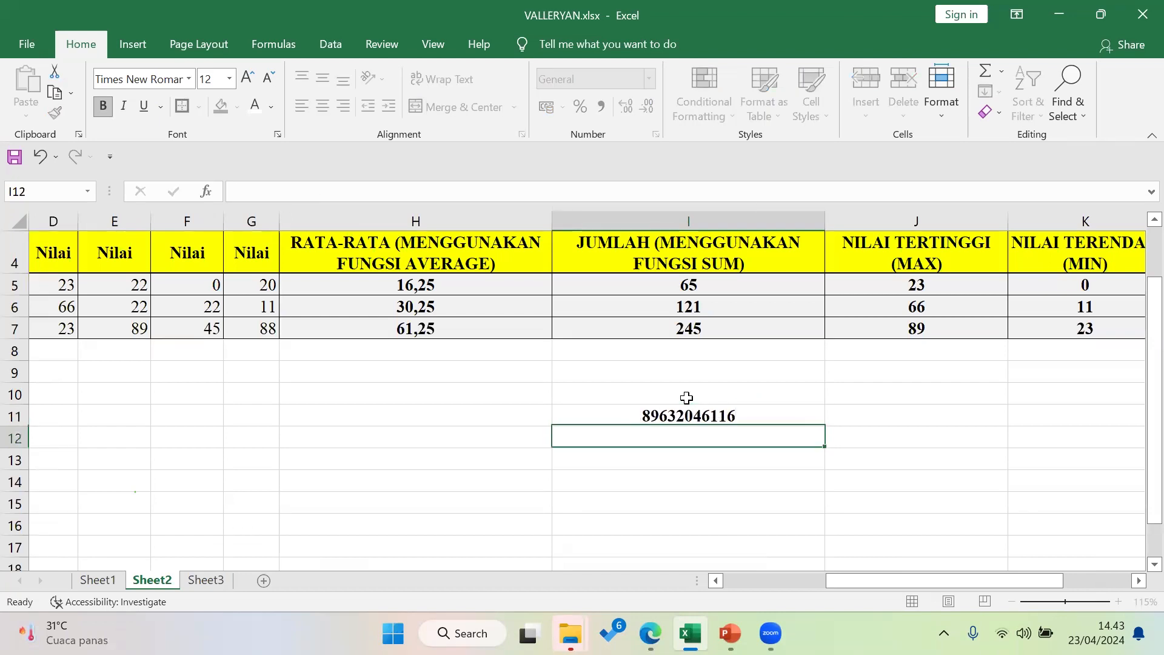
left_click(683, 421)
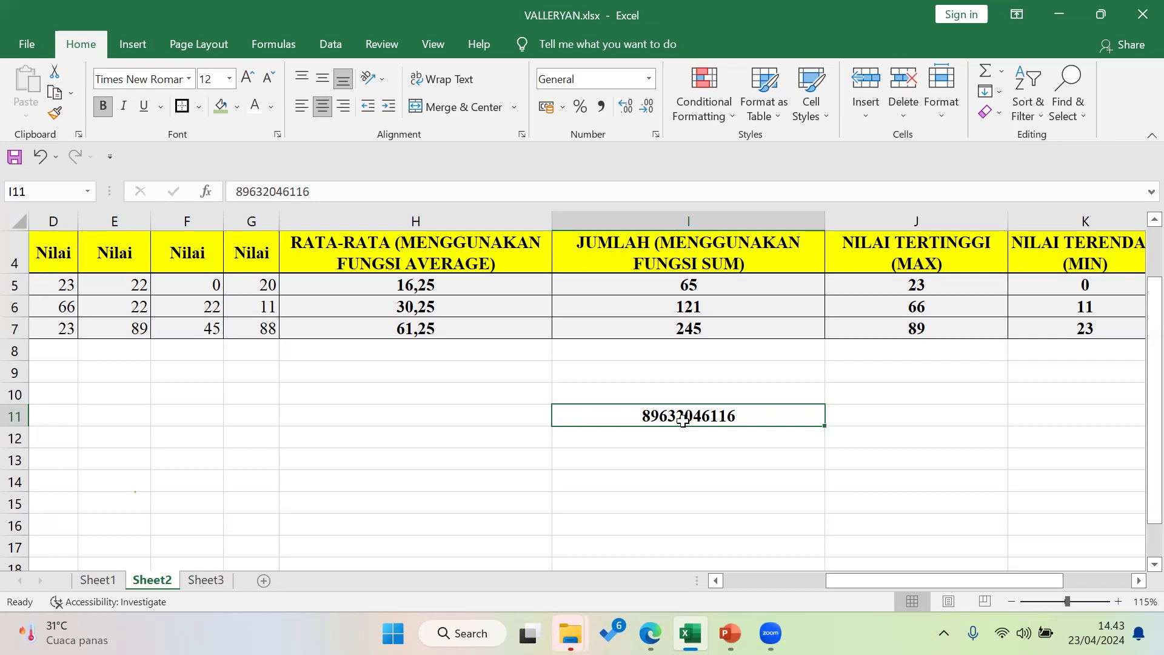
Format I11 as Text and re-add the phone number's leading 0
left_click(650, 81)
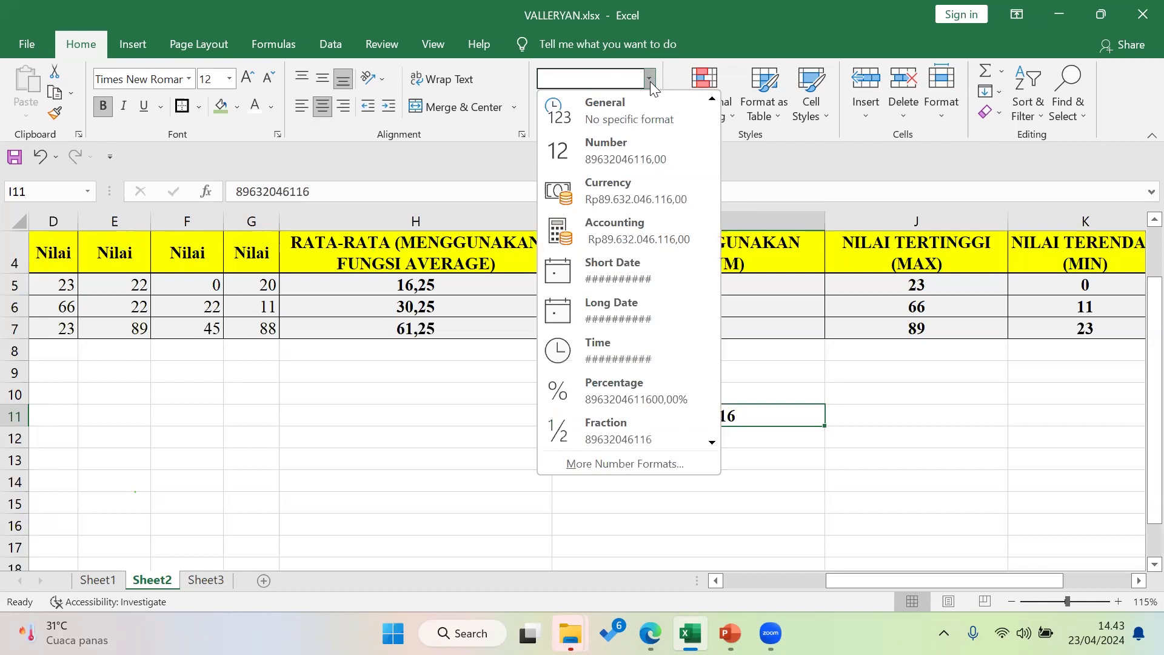
scroll(667, 200, "down", 1)
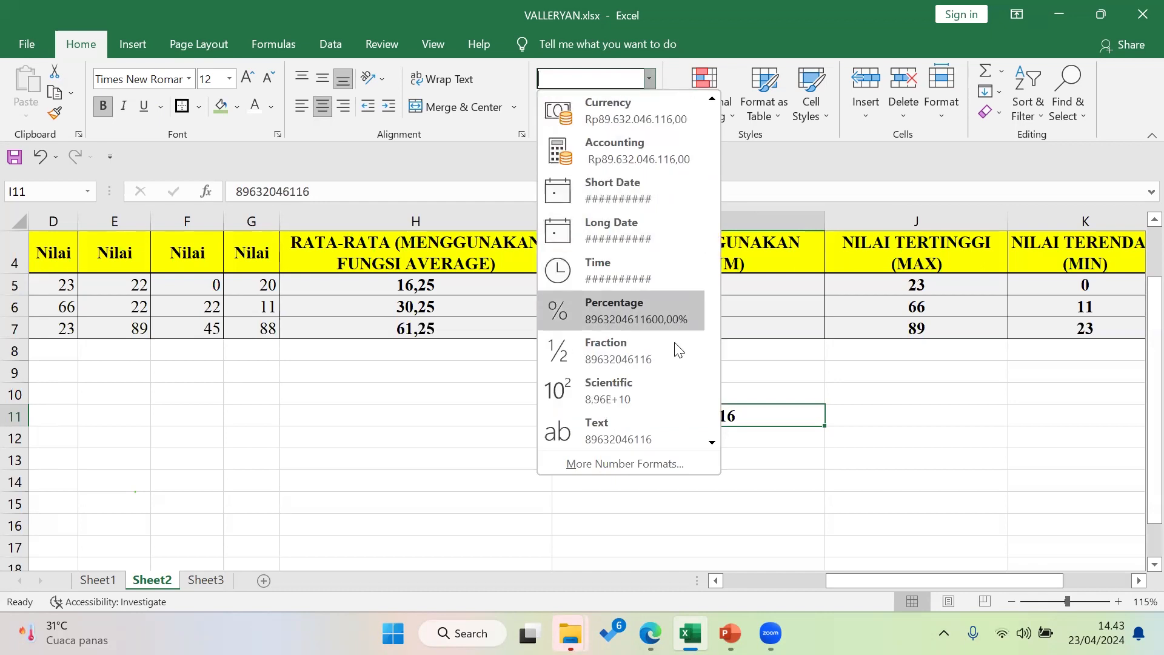
left_click(664, 429)
double_click(641, 415)
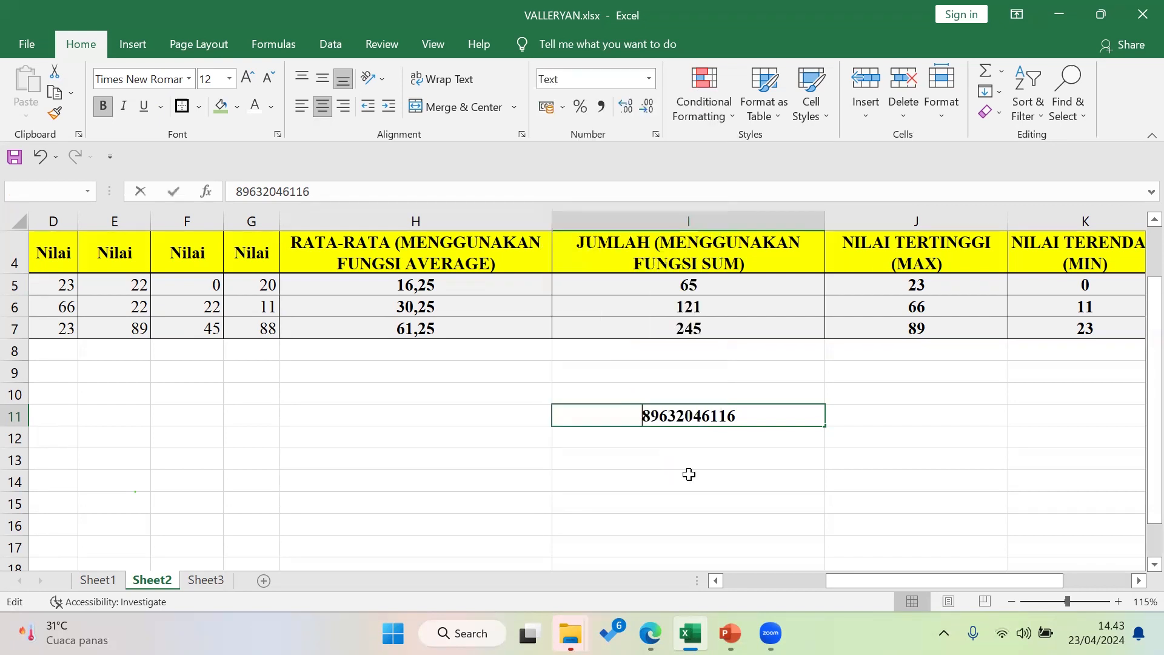
type("0")
key("Return")
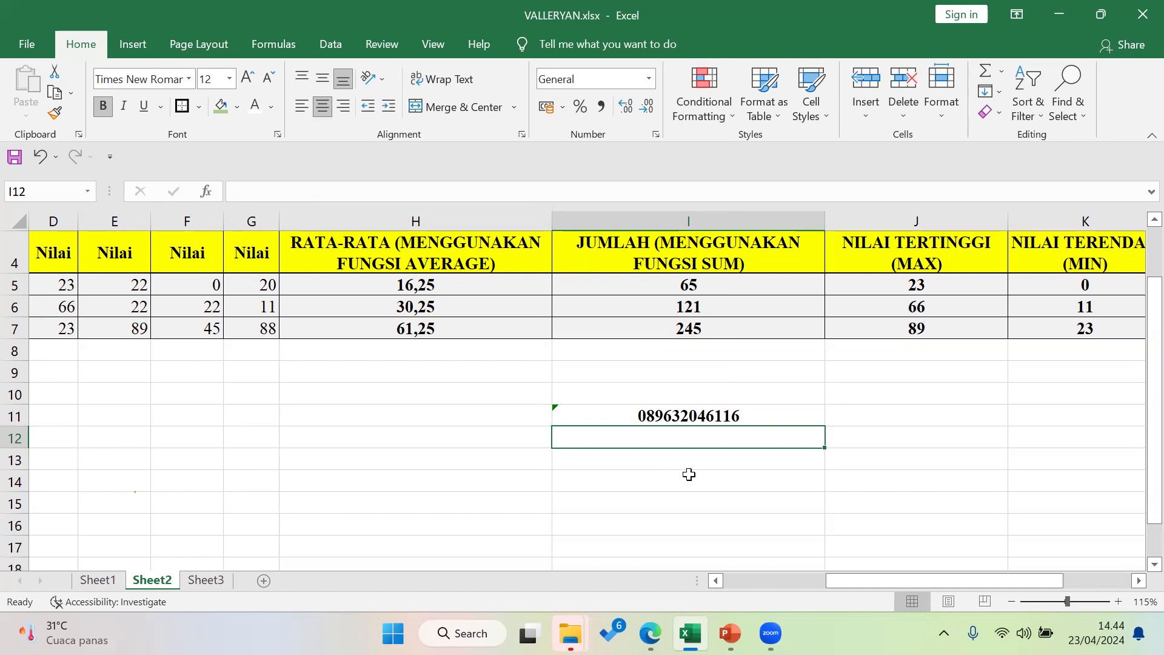
Reapply the Text number format to I11 and reselect the cell
left_click(716, 415)
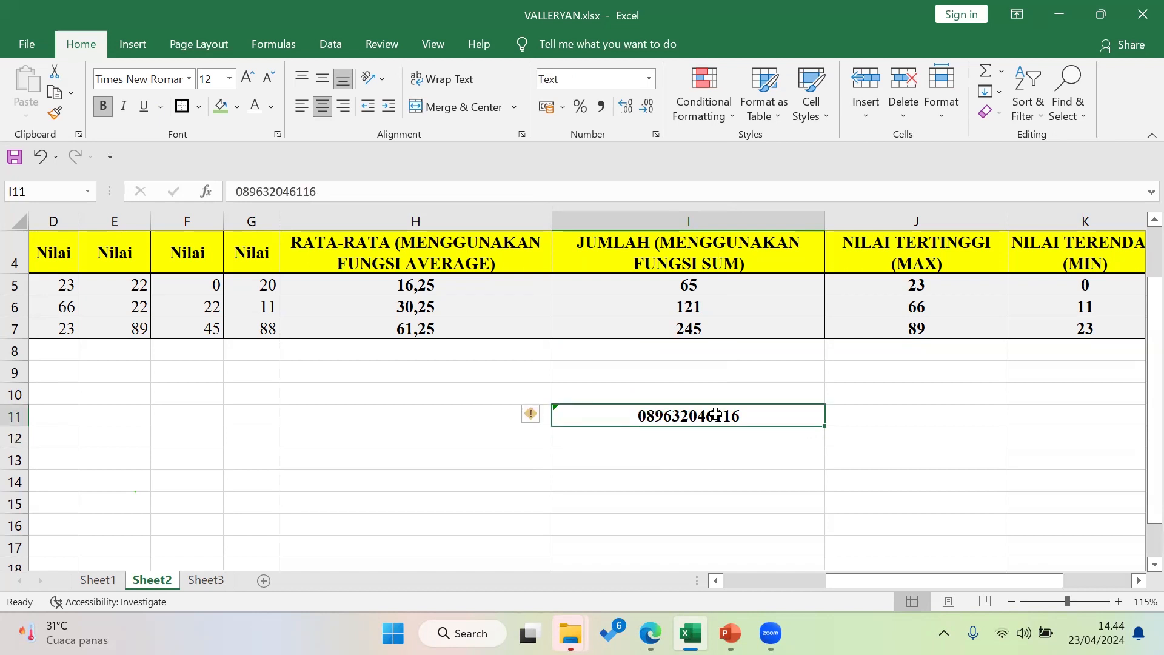
left_click(648, 85)
left_click(661, 438)
left_click(661, 438)
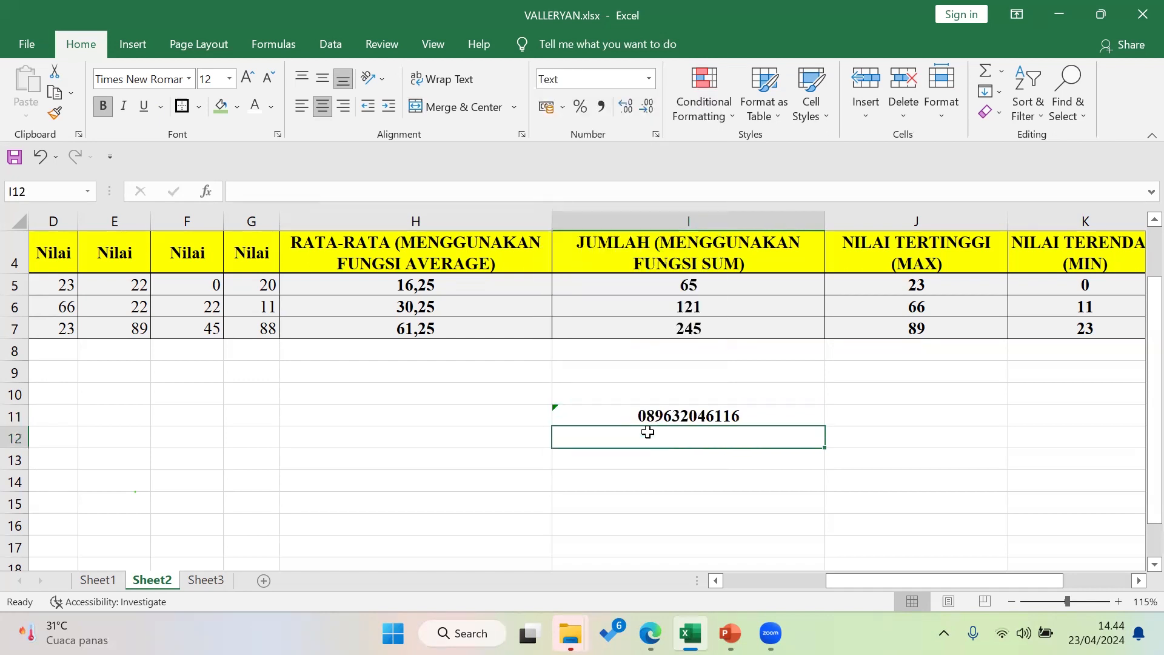
left_click(660, 416)
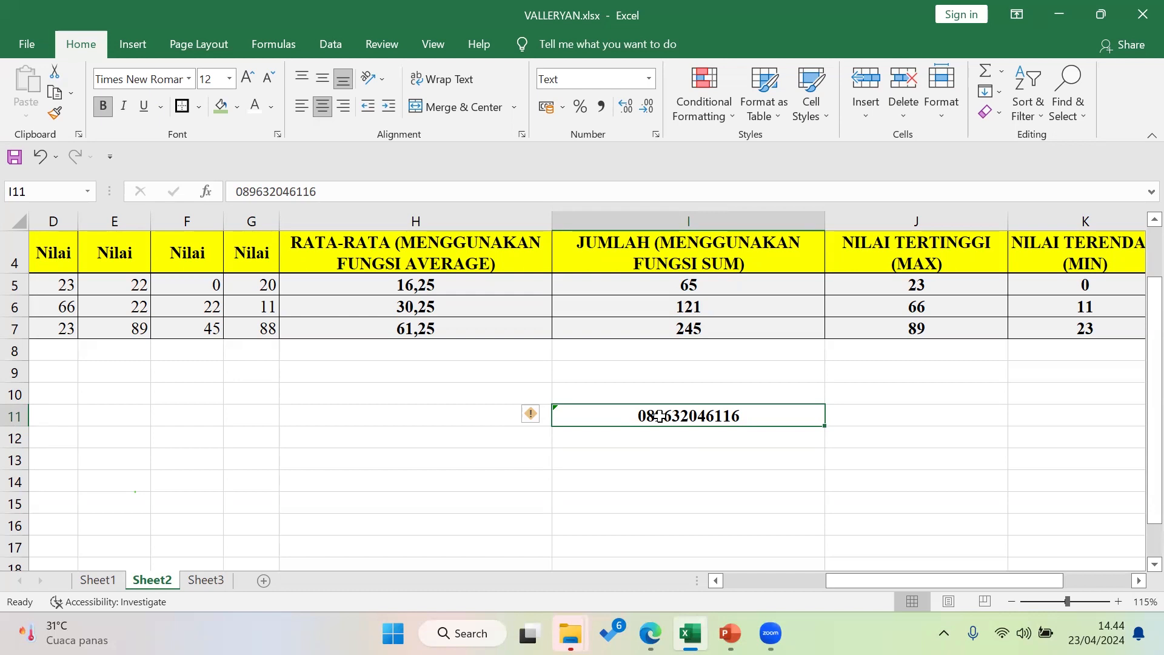
Enter the date 18-06-2024 in cell I11
type("18-06-2024")
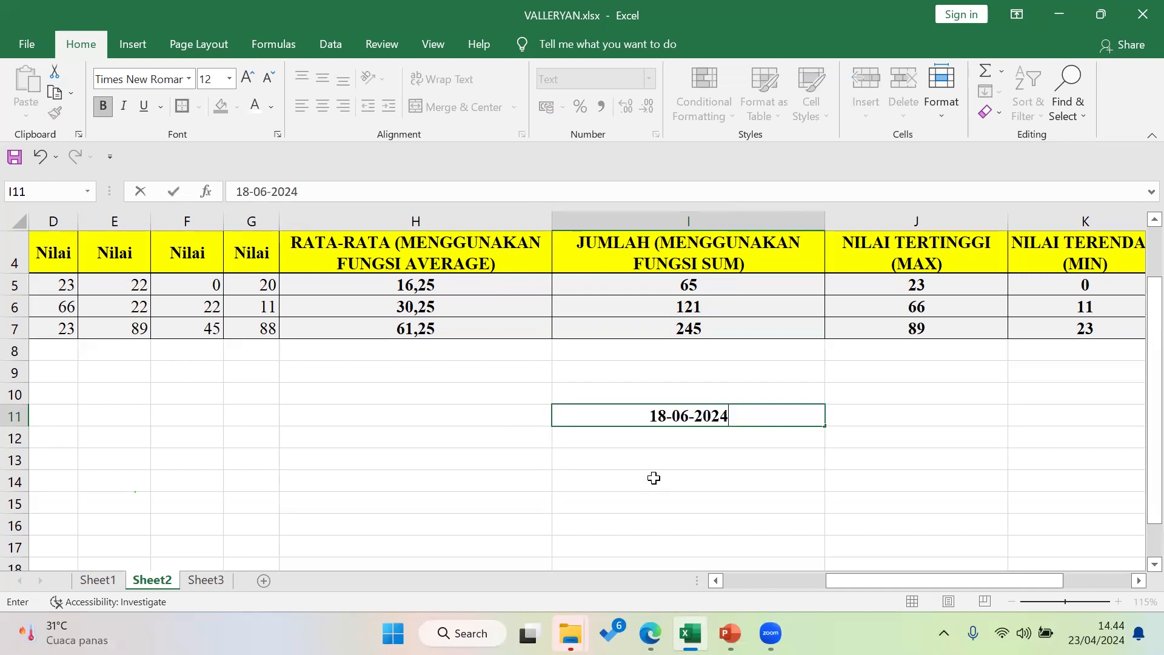
key("Return")
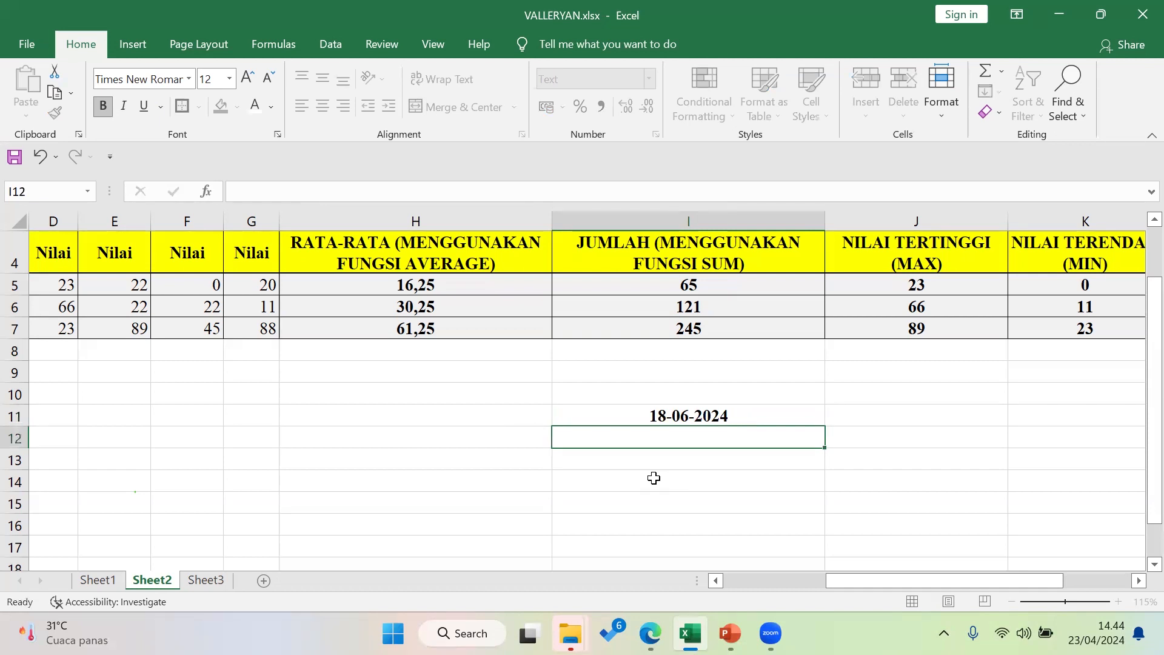
left_click(722, 414)
Set I11's number format to Text, then clear the cell's contents
left_click(649, 80)
scroll(604, 388, "down", 2)
left_click(606, 425)
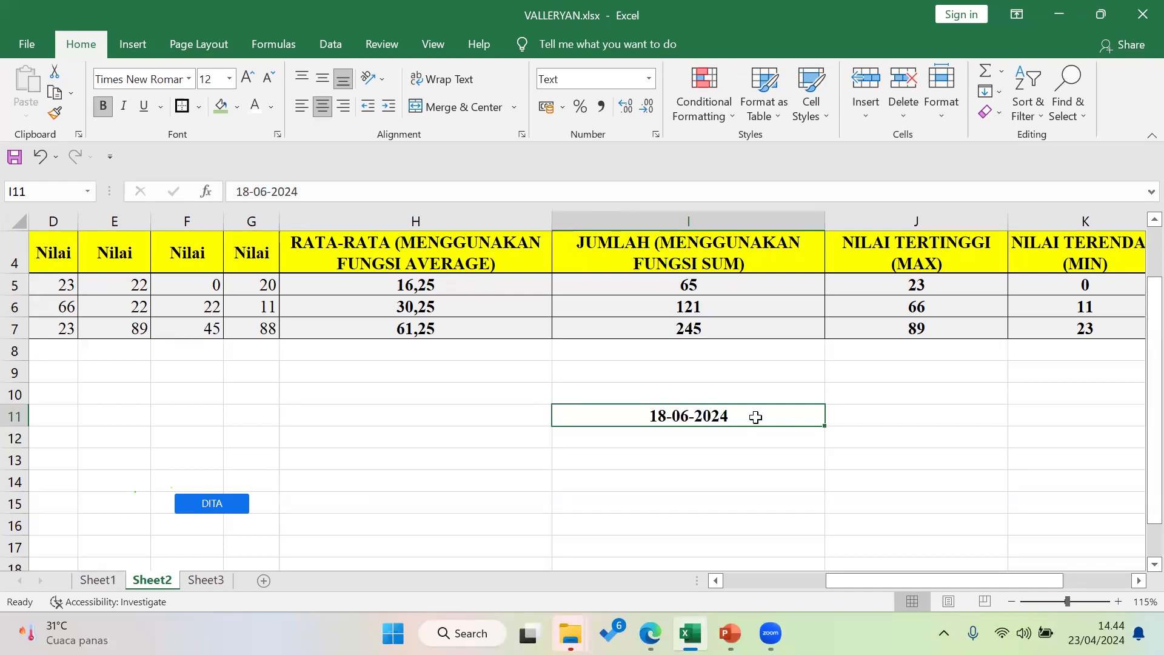
key("Delete")
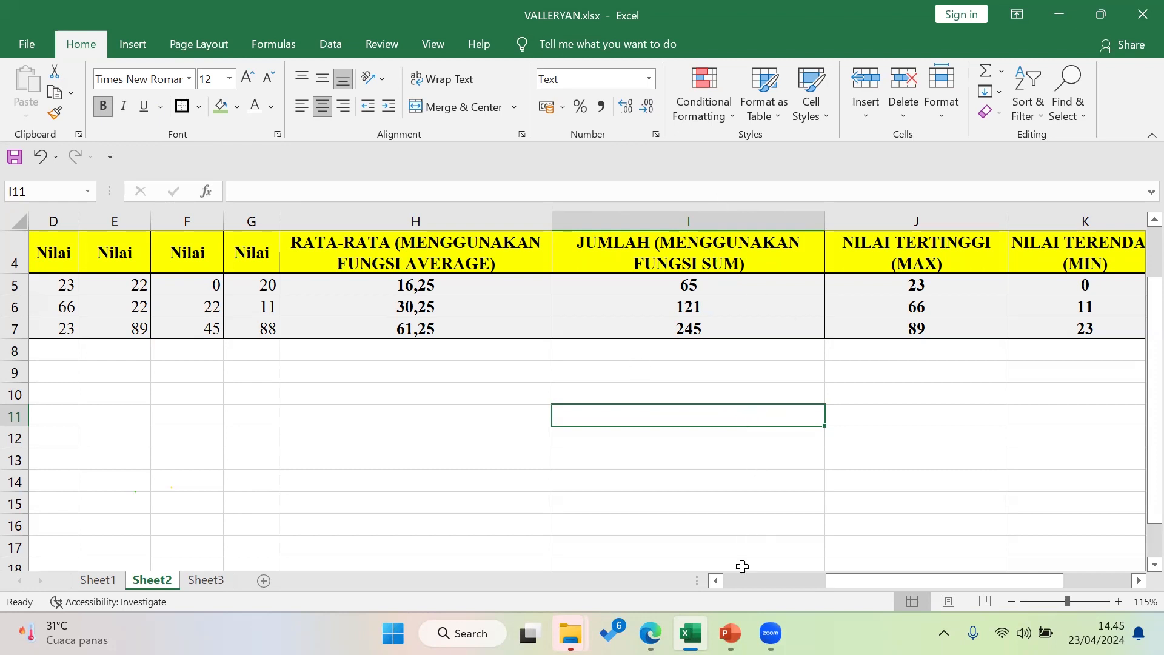
Switch to PowerPoint and go to slide 9, 'Soal Laporan Ke-4'
left_click(730, 633)
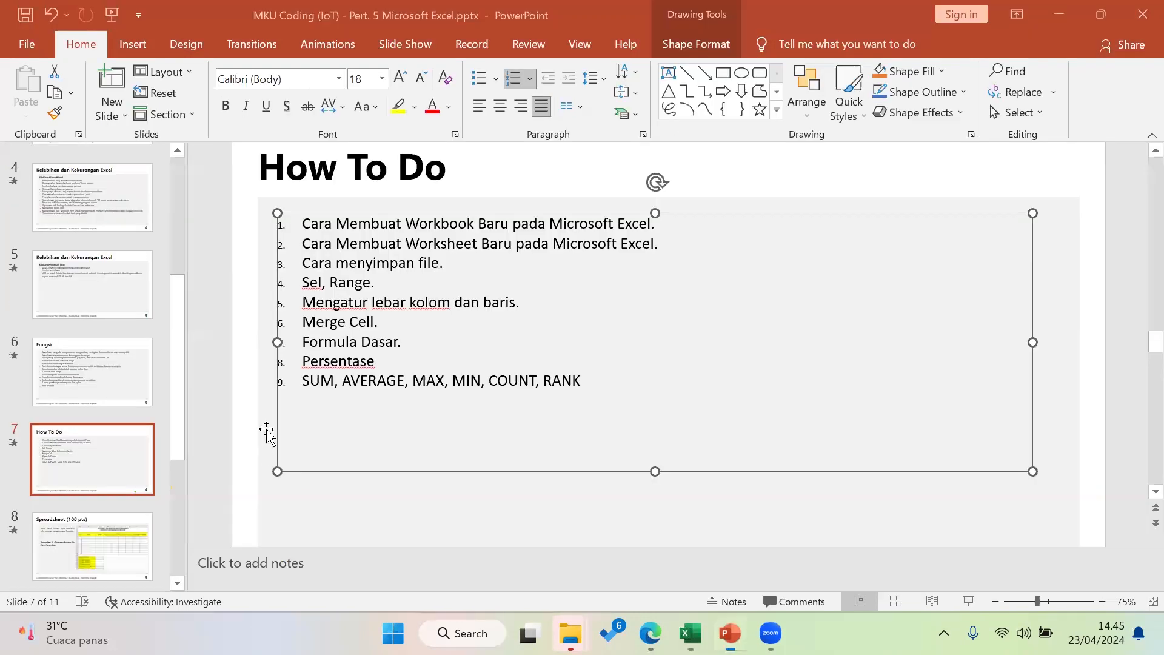
left_click(128, 449)
scroll(128, 449, "down", 2)
scroll(132, 457, "down", 1)
left_click(105, 468)
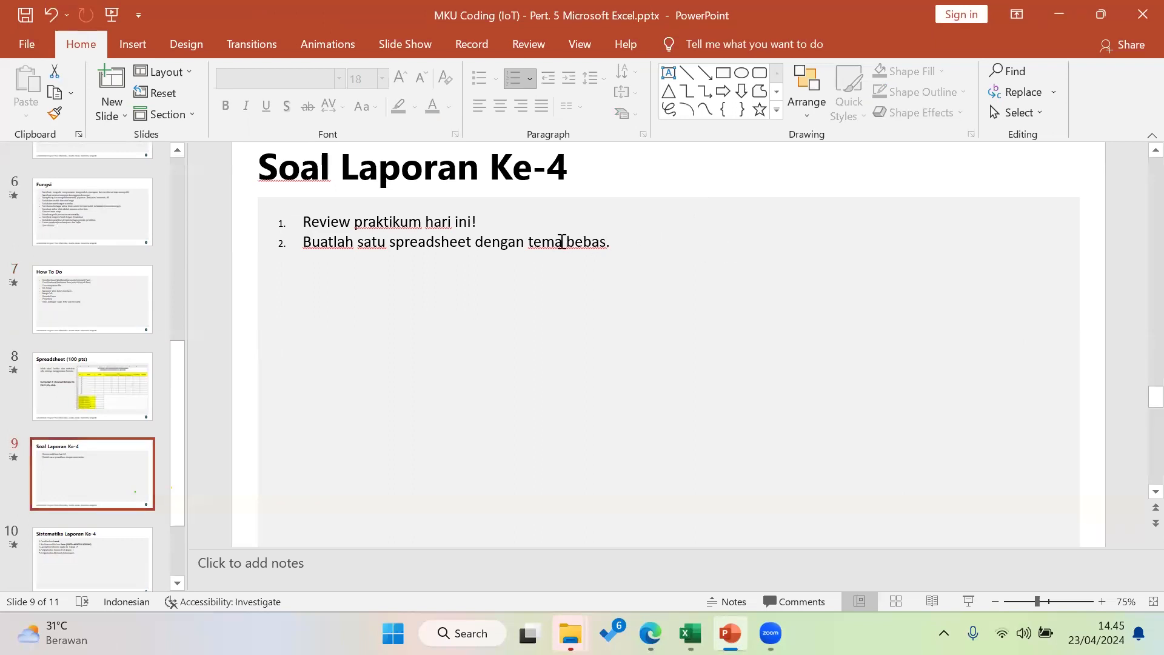
Cut 'dengan tema bebas' from point 2 so it reads 'Buatlah satu spreadsheet!'
left_click_drag(607, 242, 529, 242)
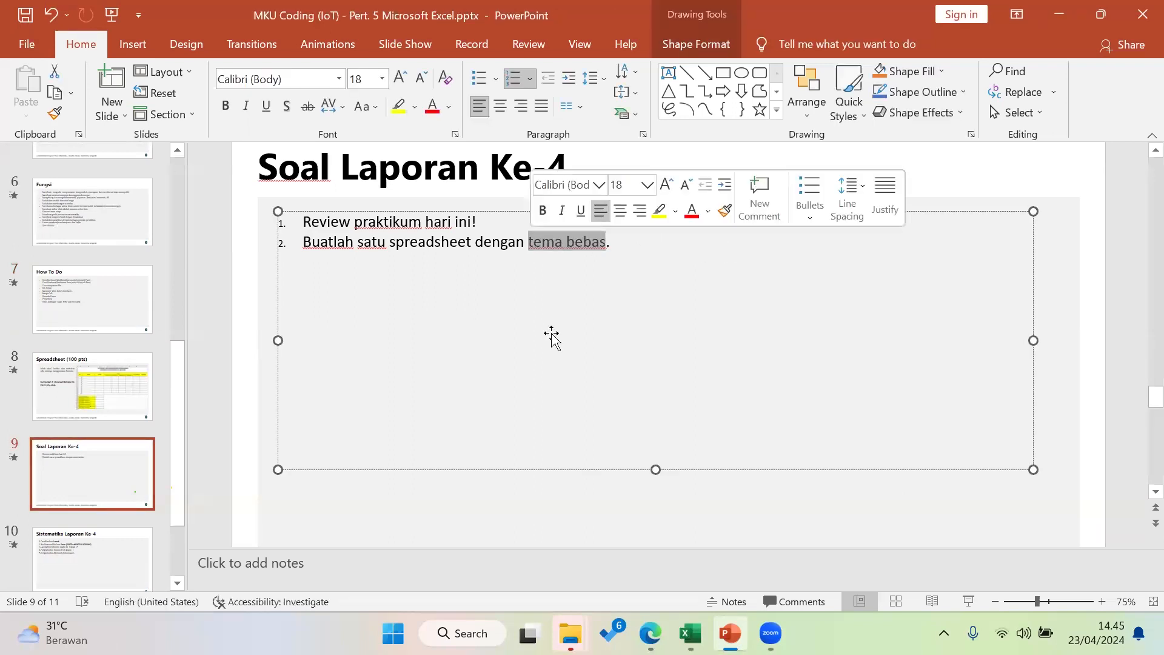
key("BackSpace")
key("BackSpace")
key("BackSpace")
key("BackSpace")
key("BackSpace")
key("BackSpace")
key("BackSpace")
key("BackSpace")
key("BackSpace")
key("BackSpace")
type("!")
left_click(539, 516)
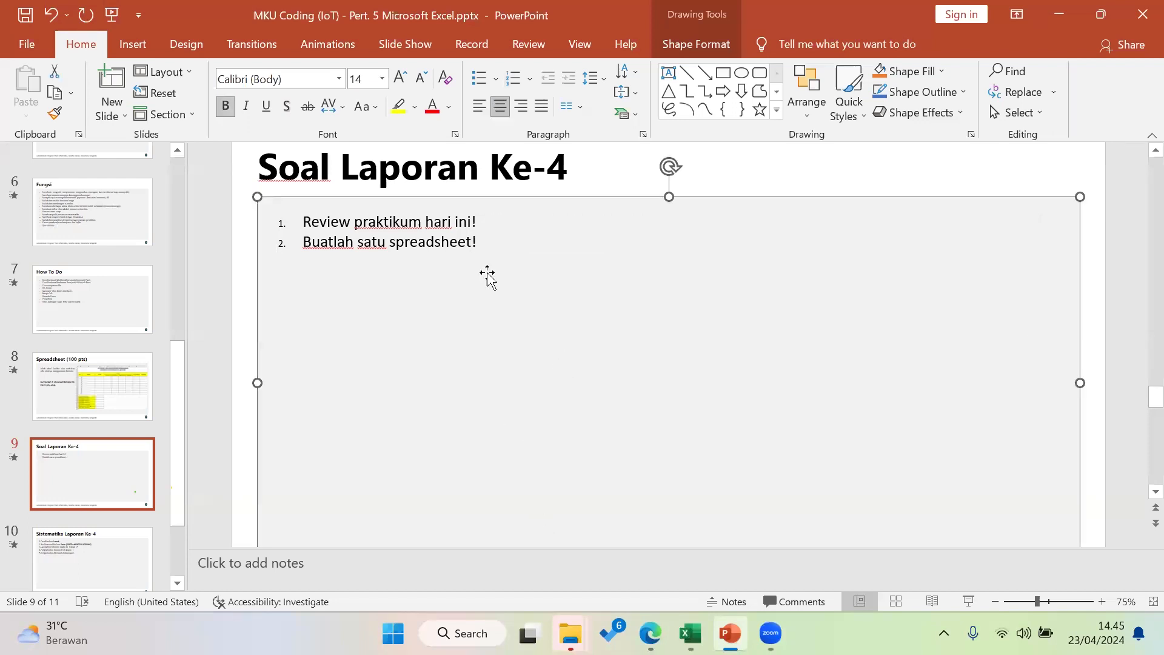